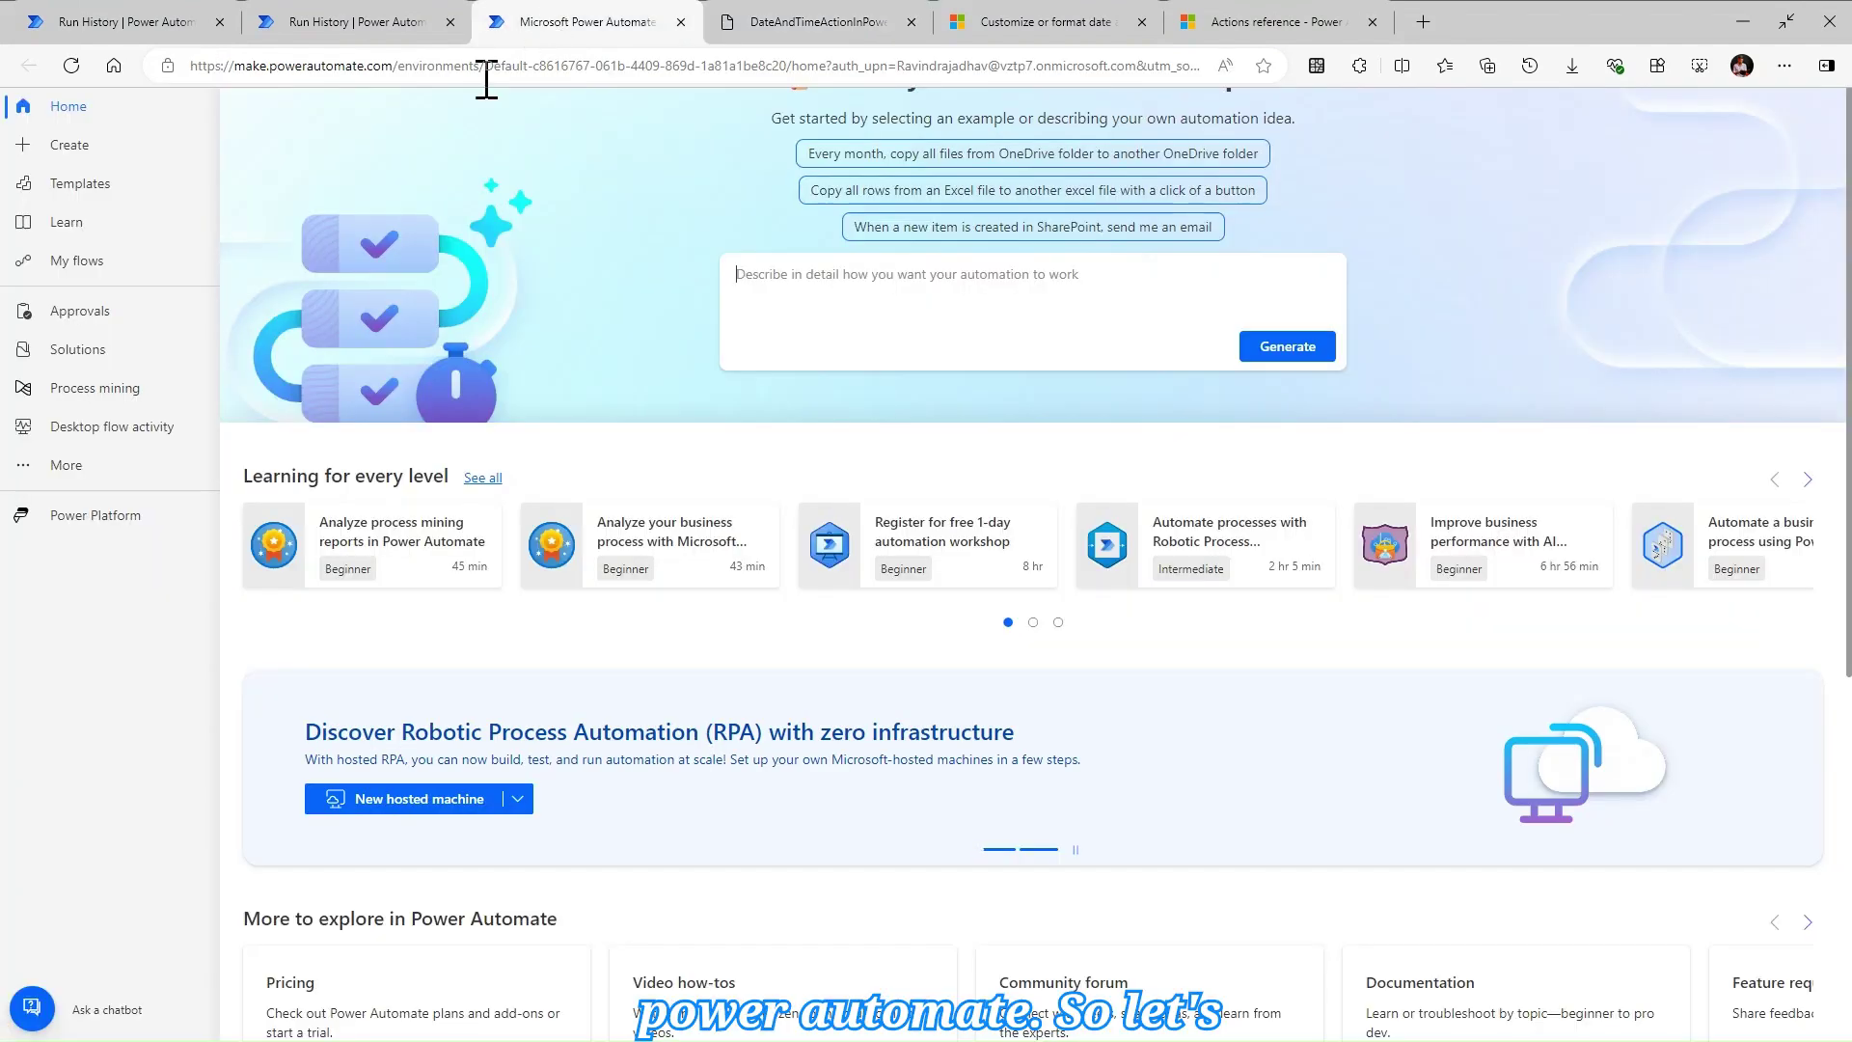
Create an instant cloud flow named 'DateAndTimeActionsInPowerAutomate' using the Manually trigger a flow trigger.
click(91, 147)
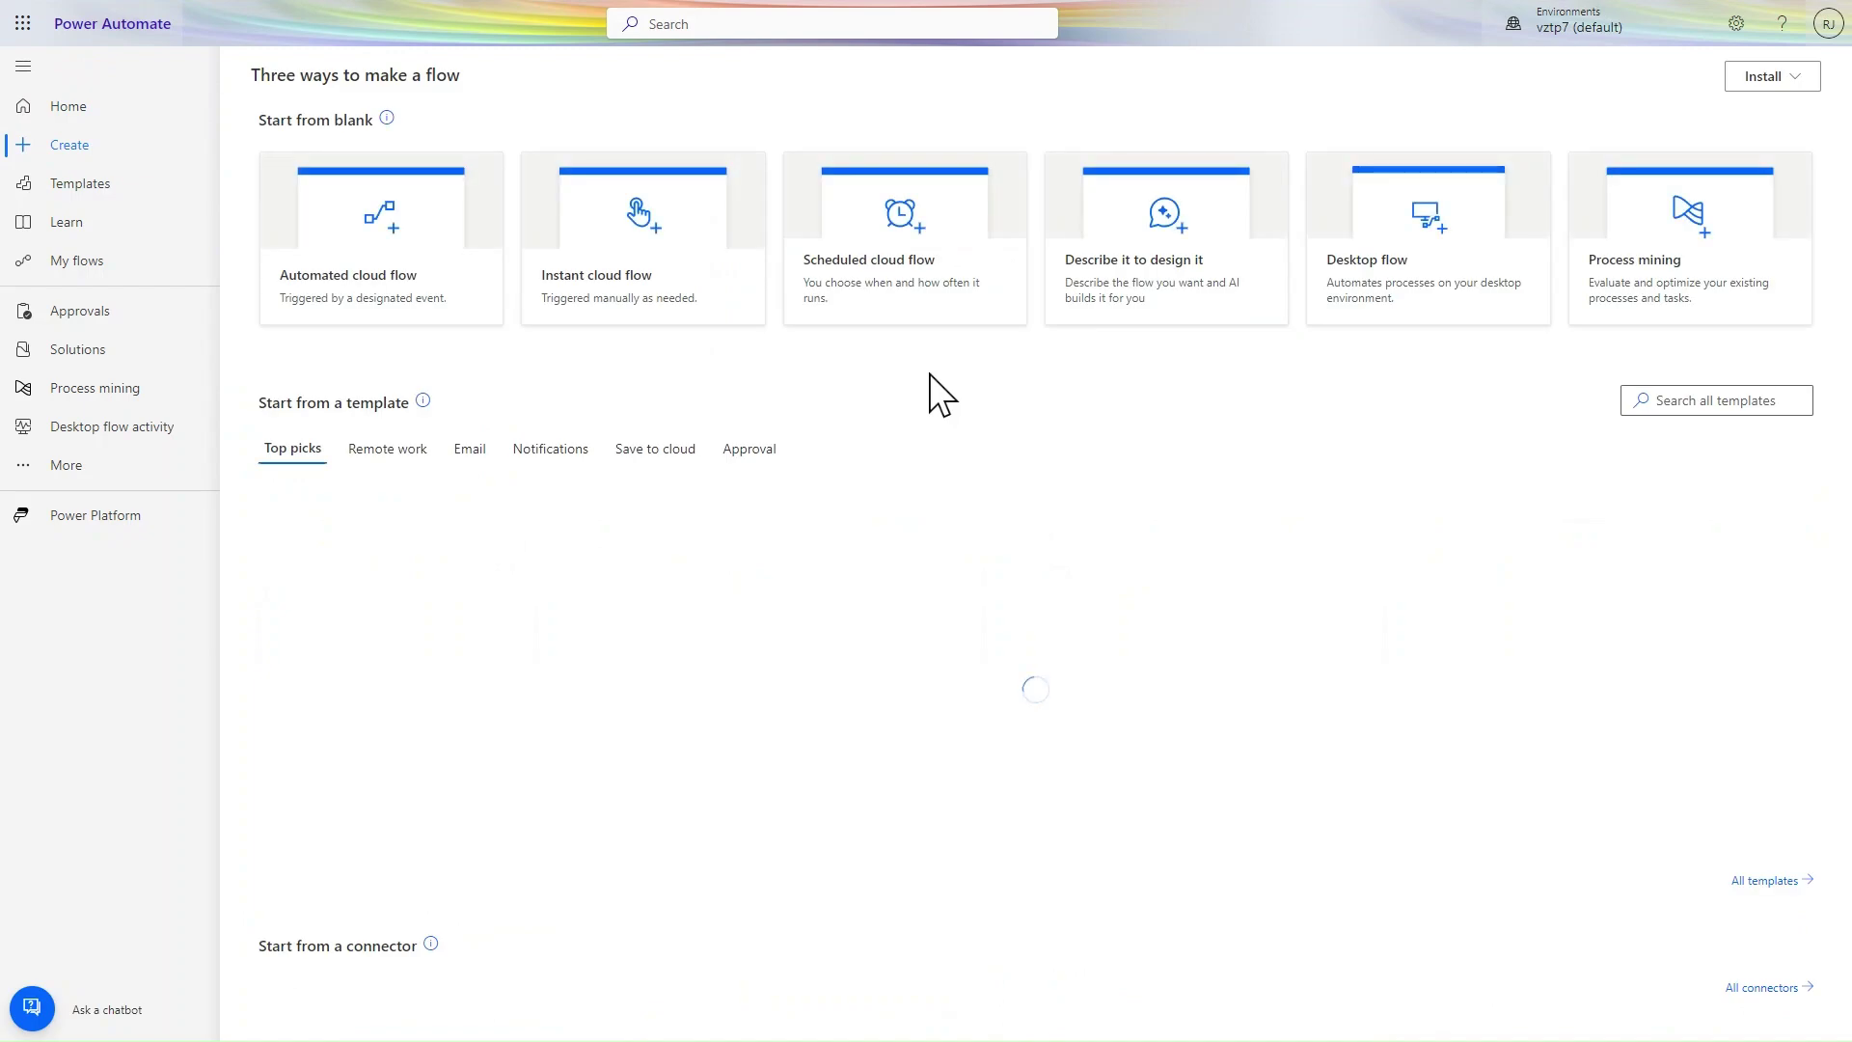
click(673, 253)
click(1087, 345)
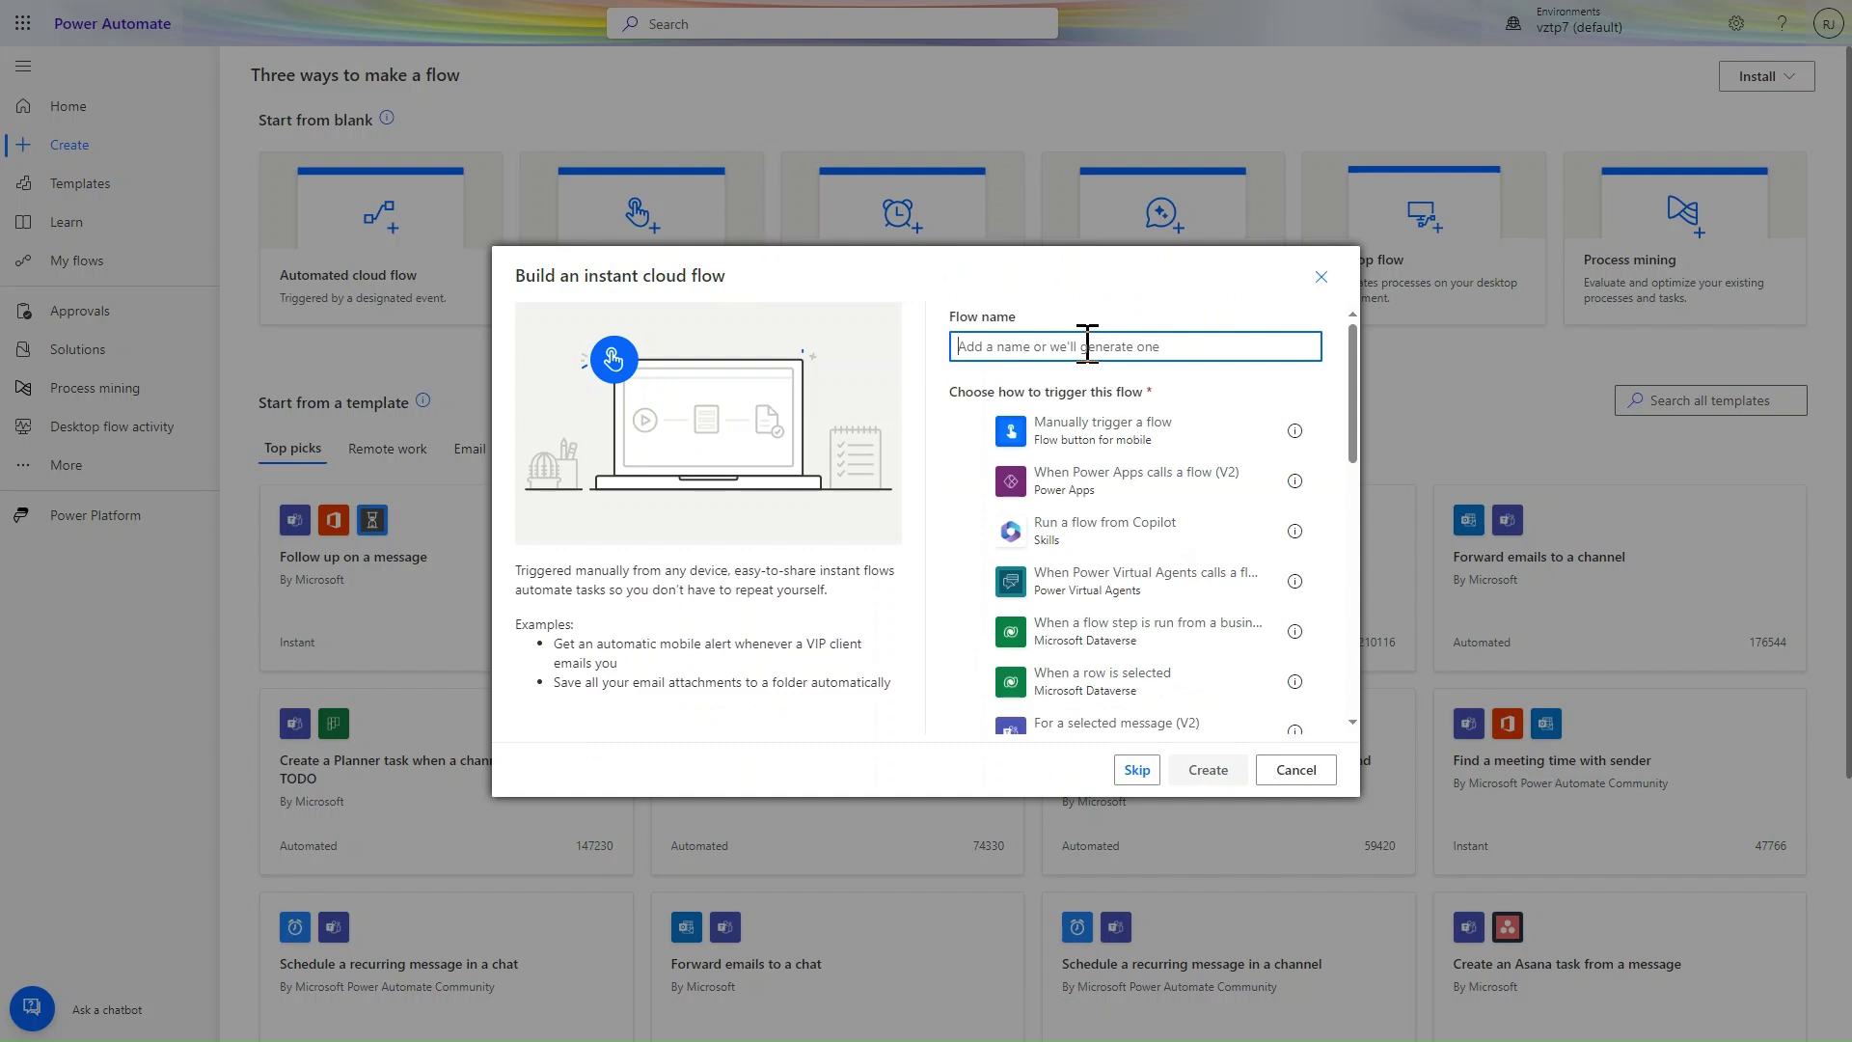
text(DateAndTimeAc)
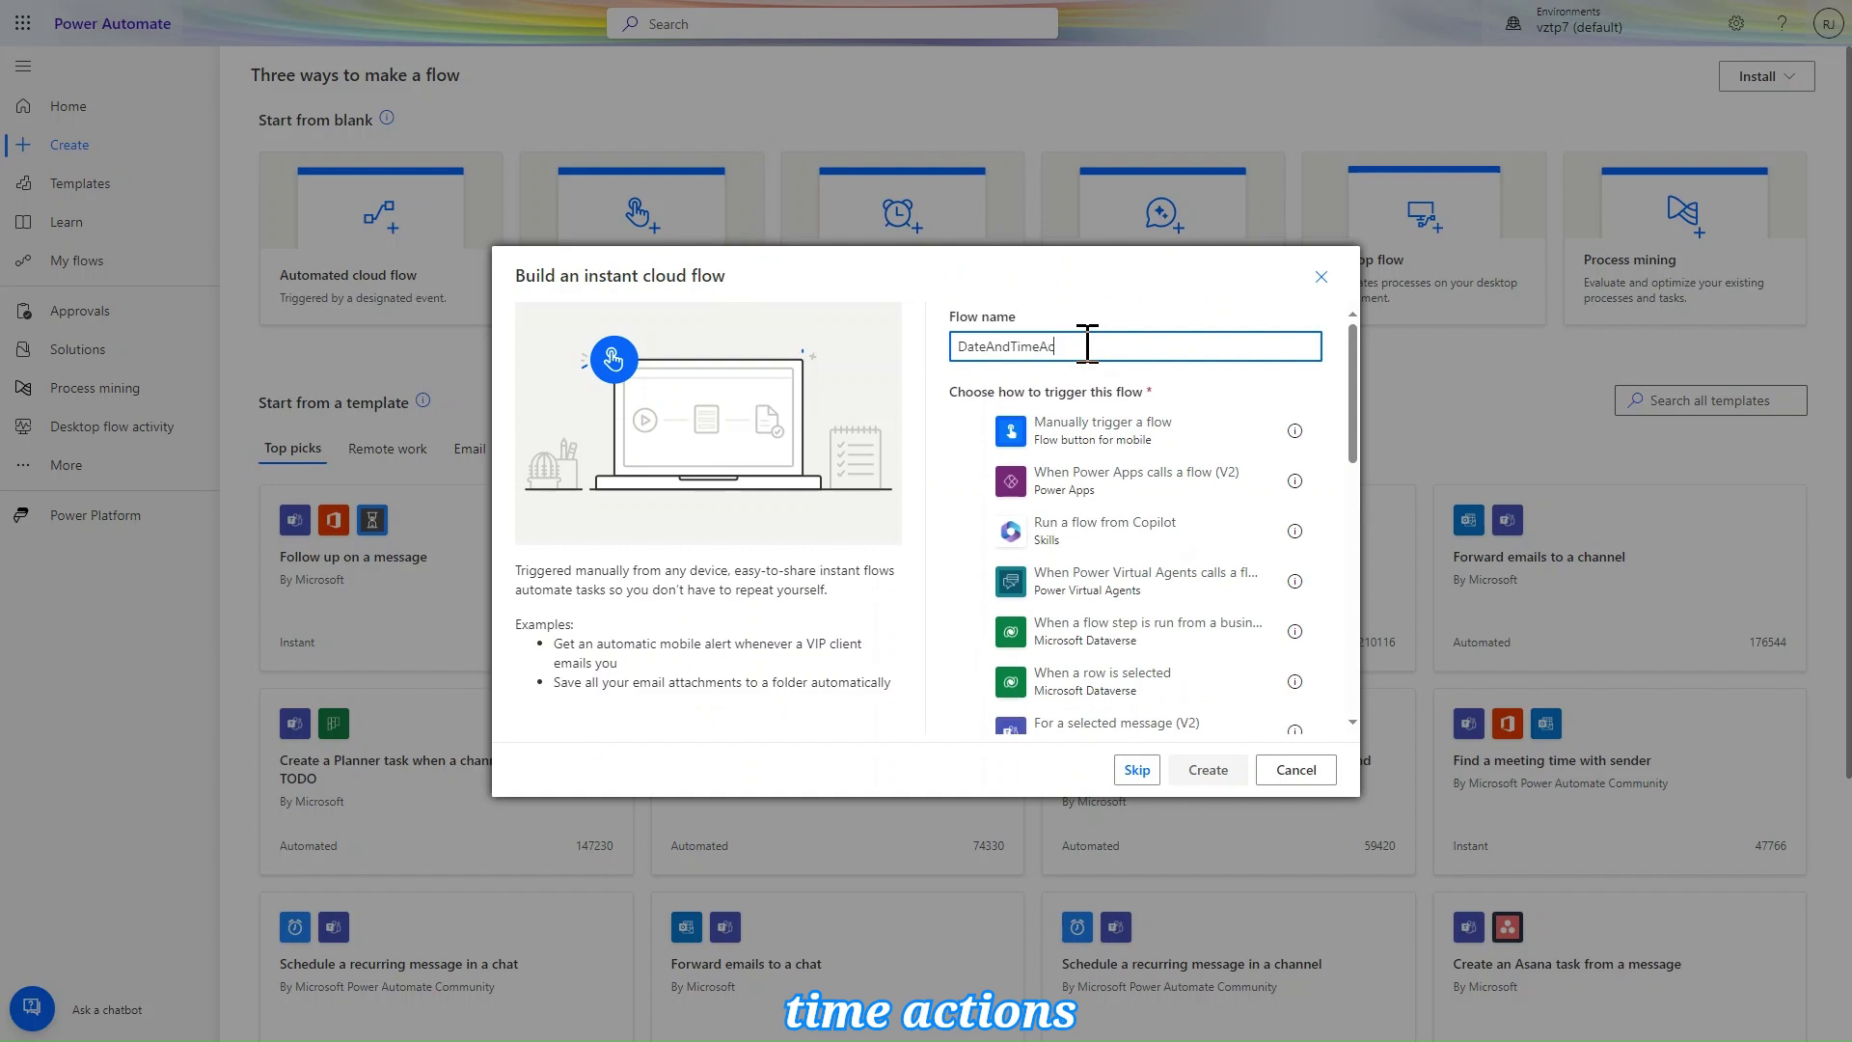
text(tionsIn)
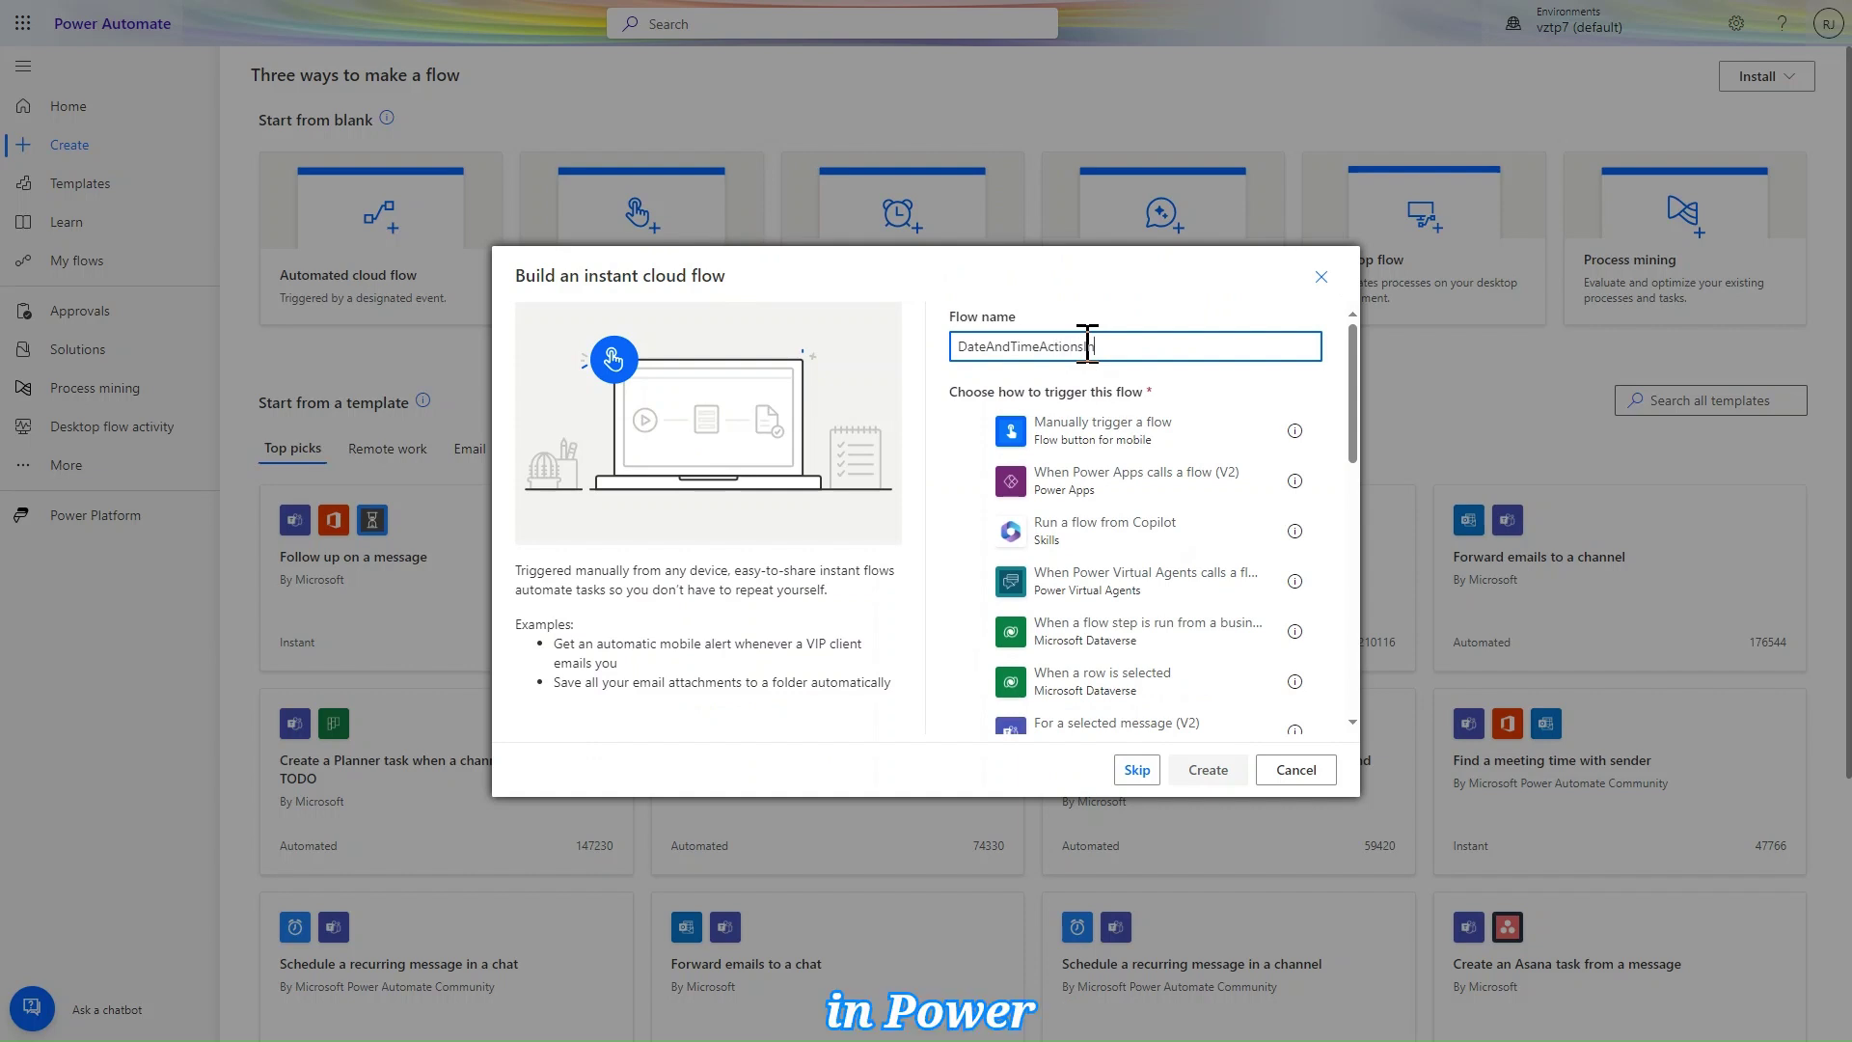
text(PowerAut)
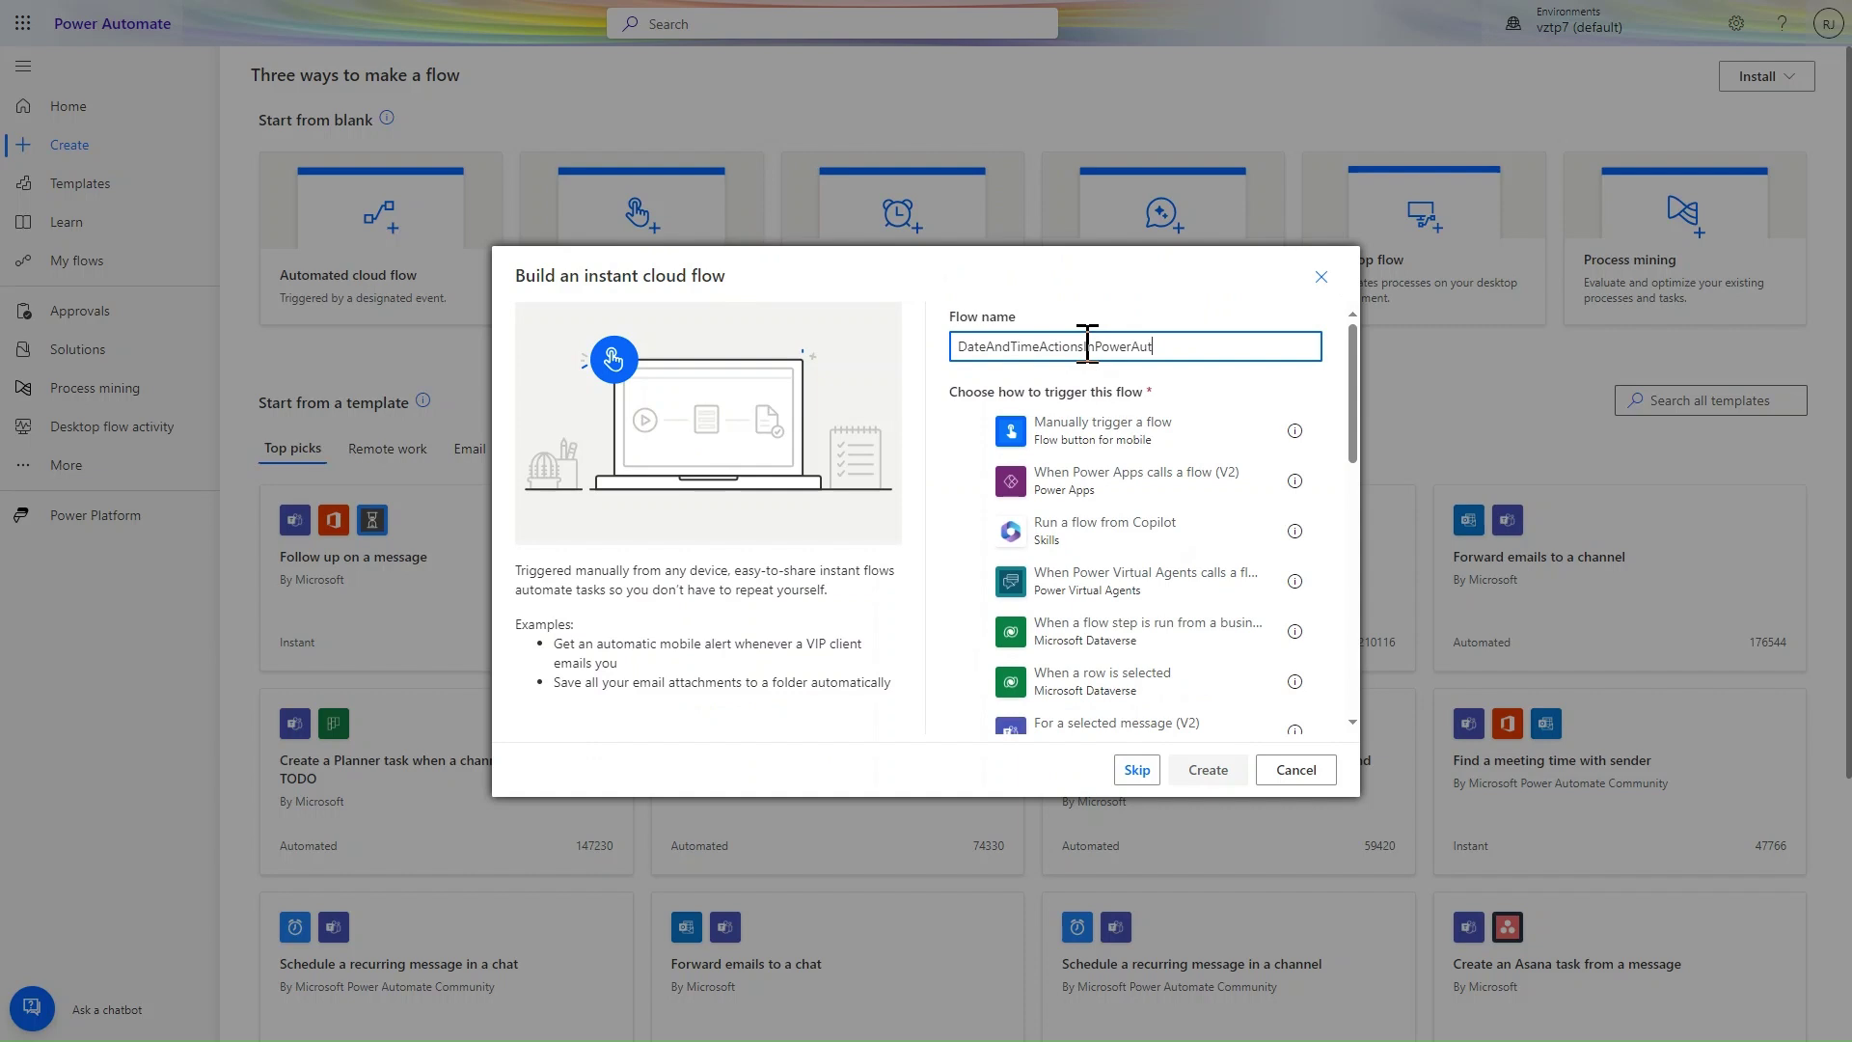
text(omate)
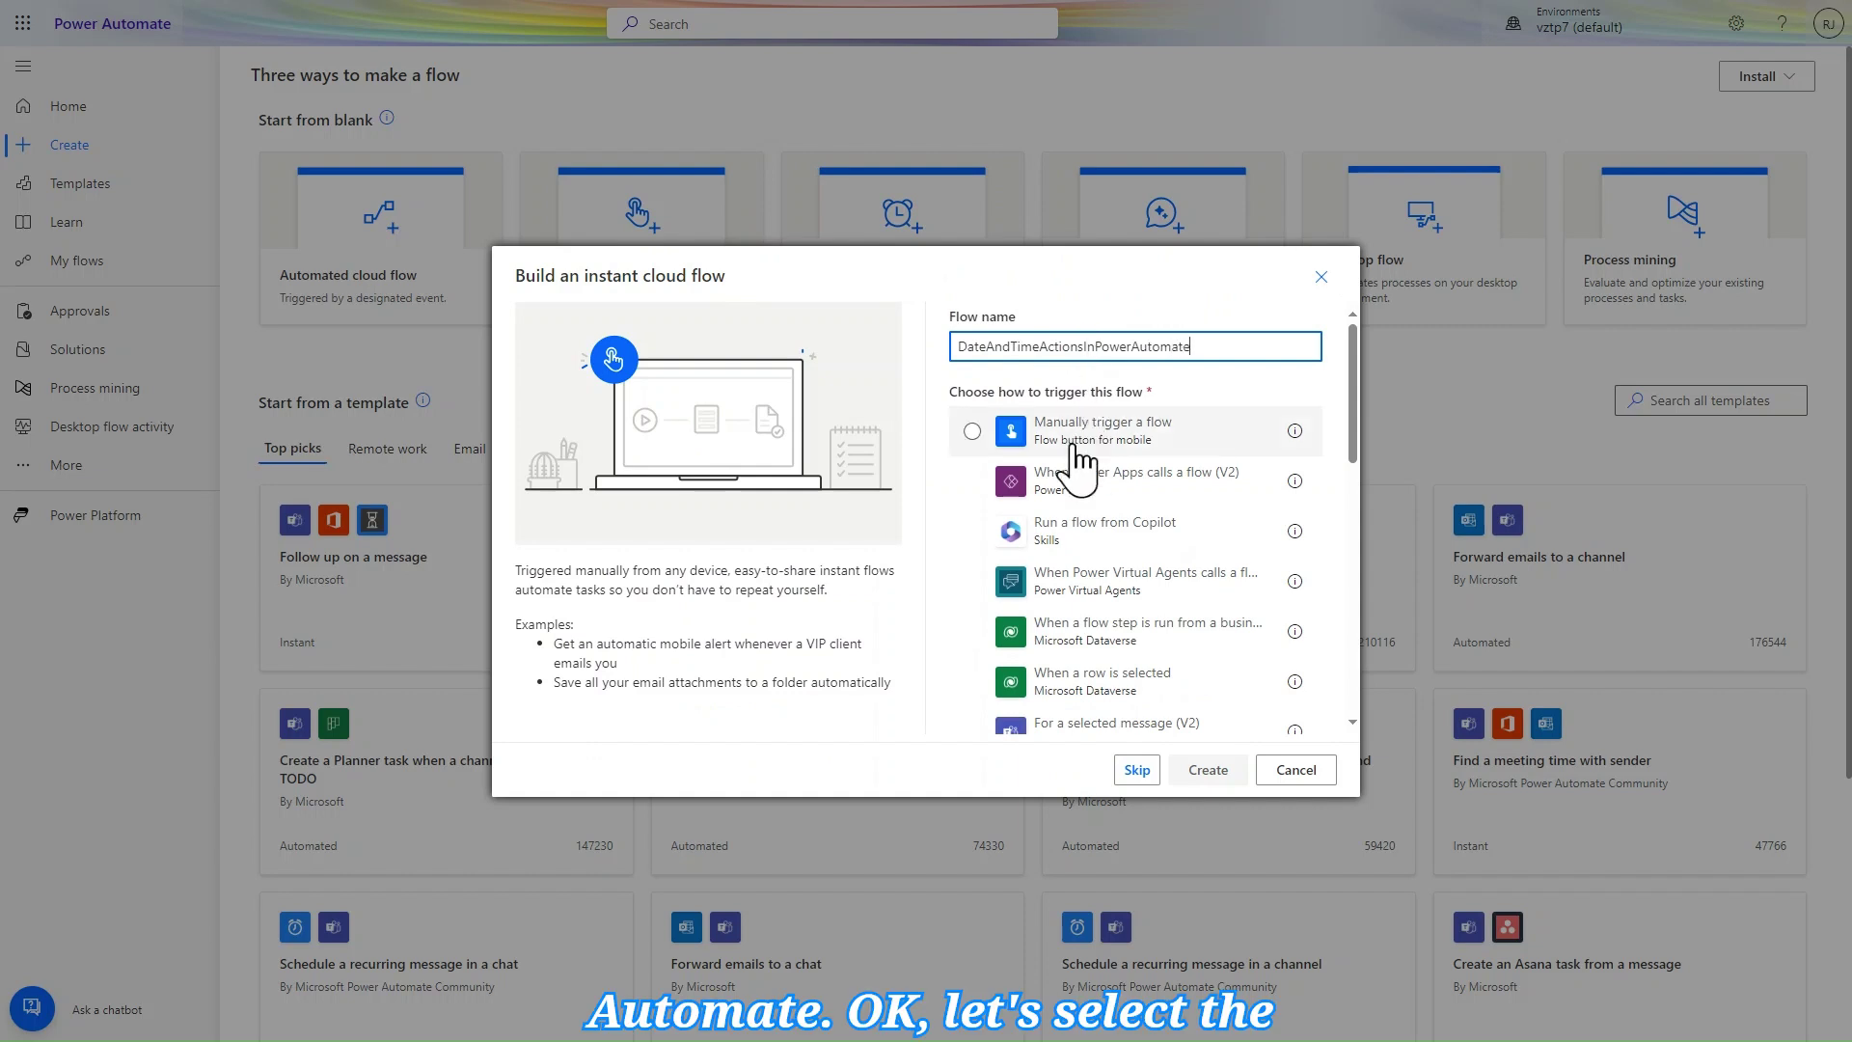
click(1084, 449)
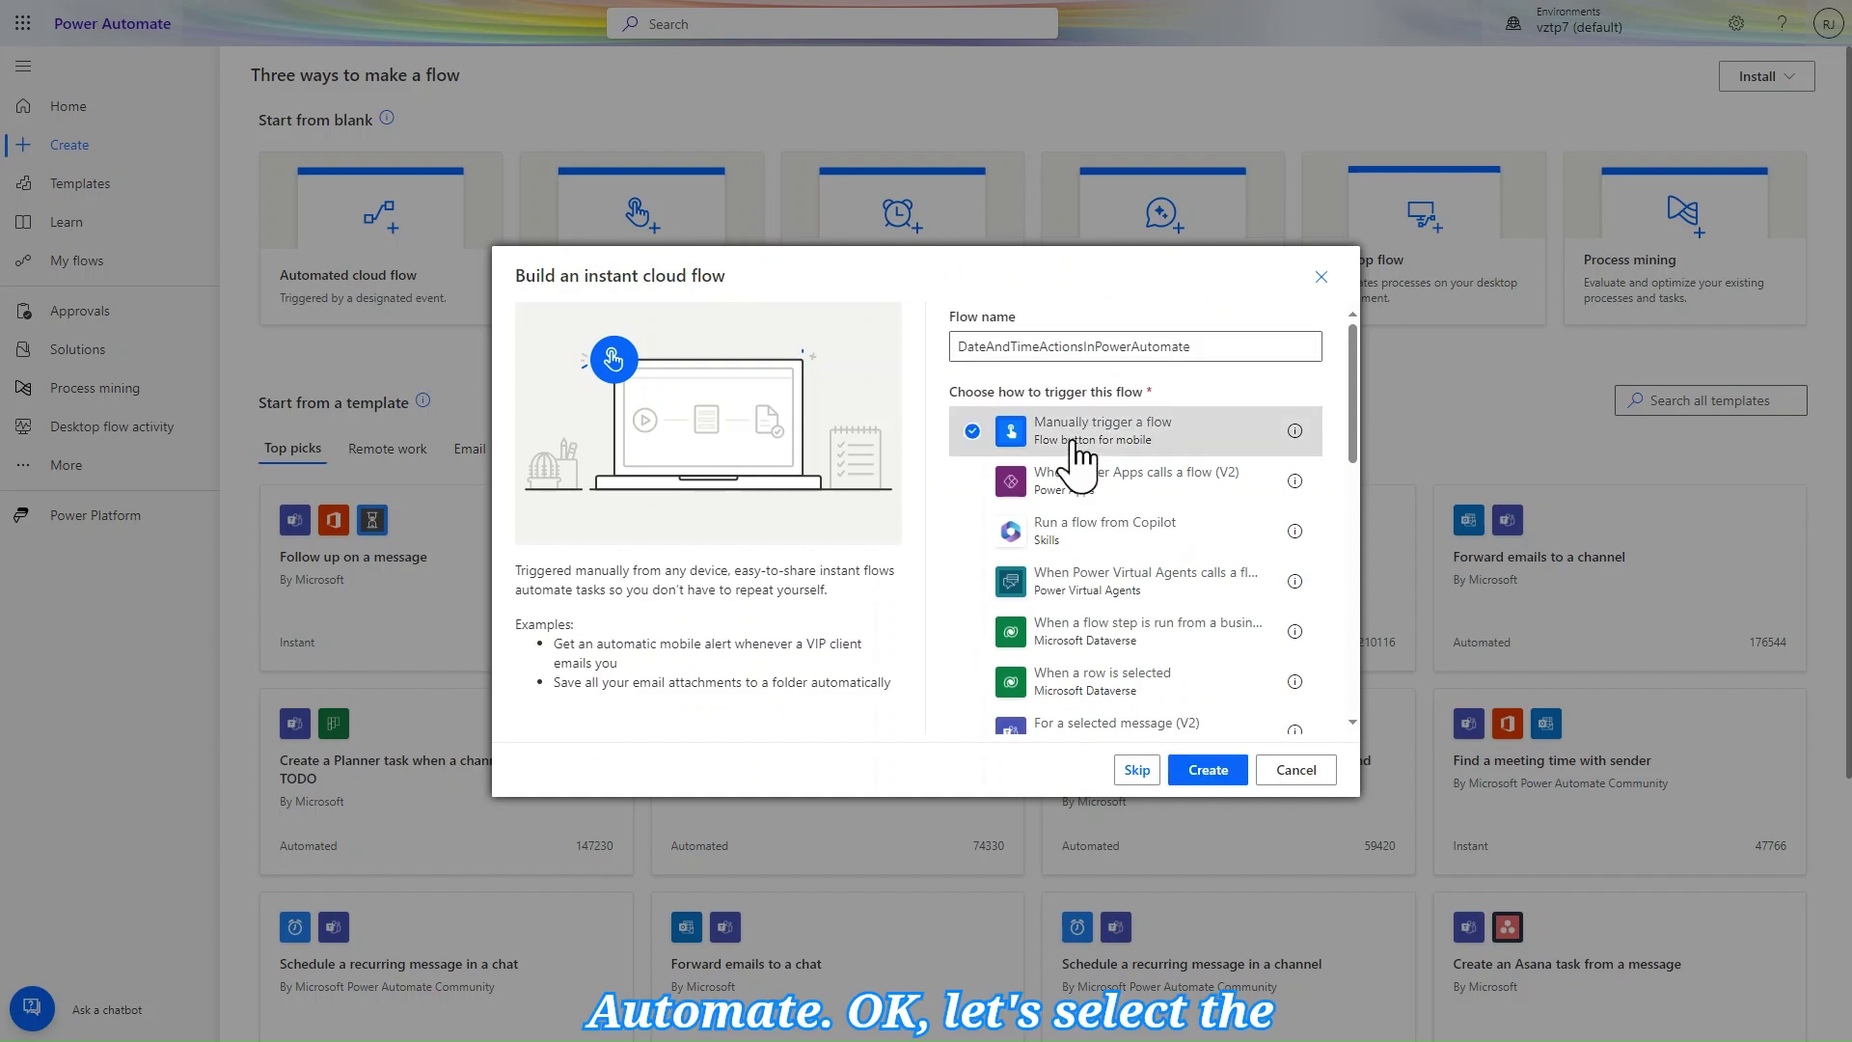
click(1206, 770)
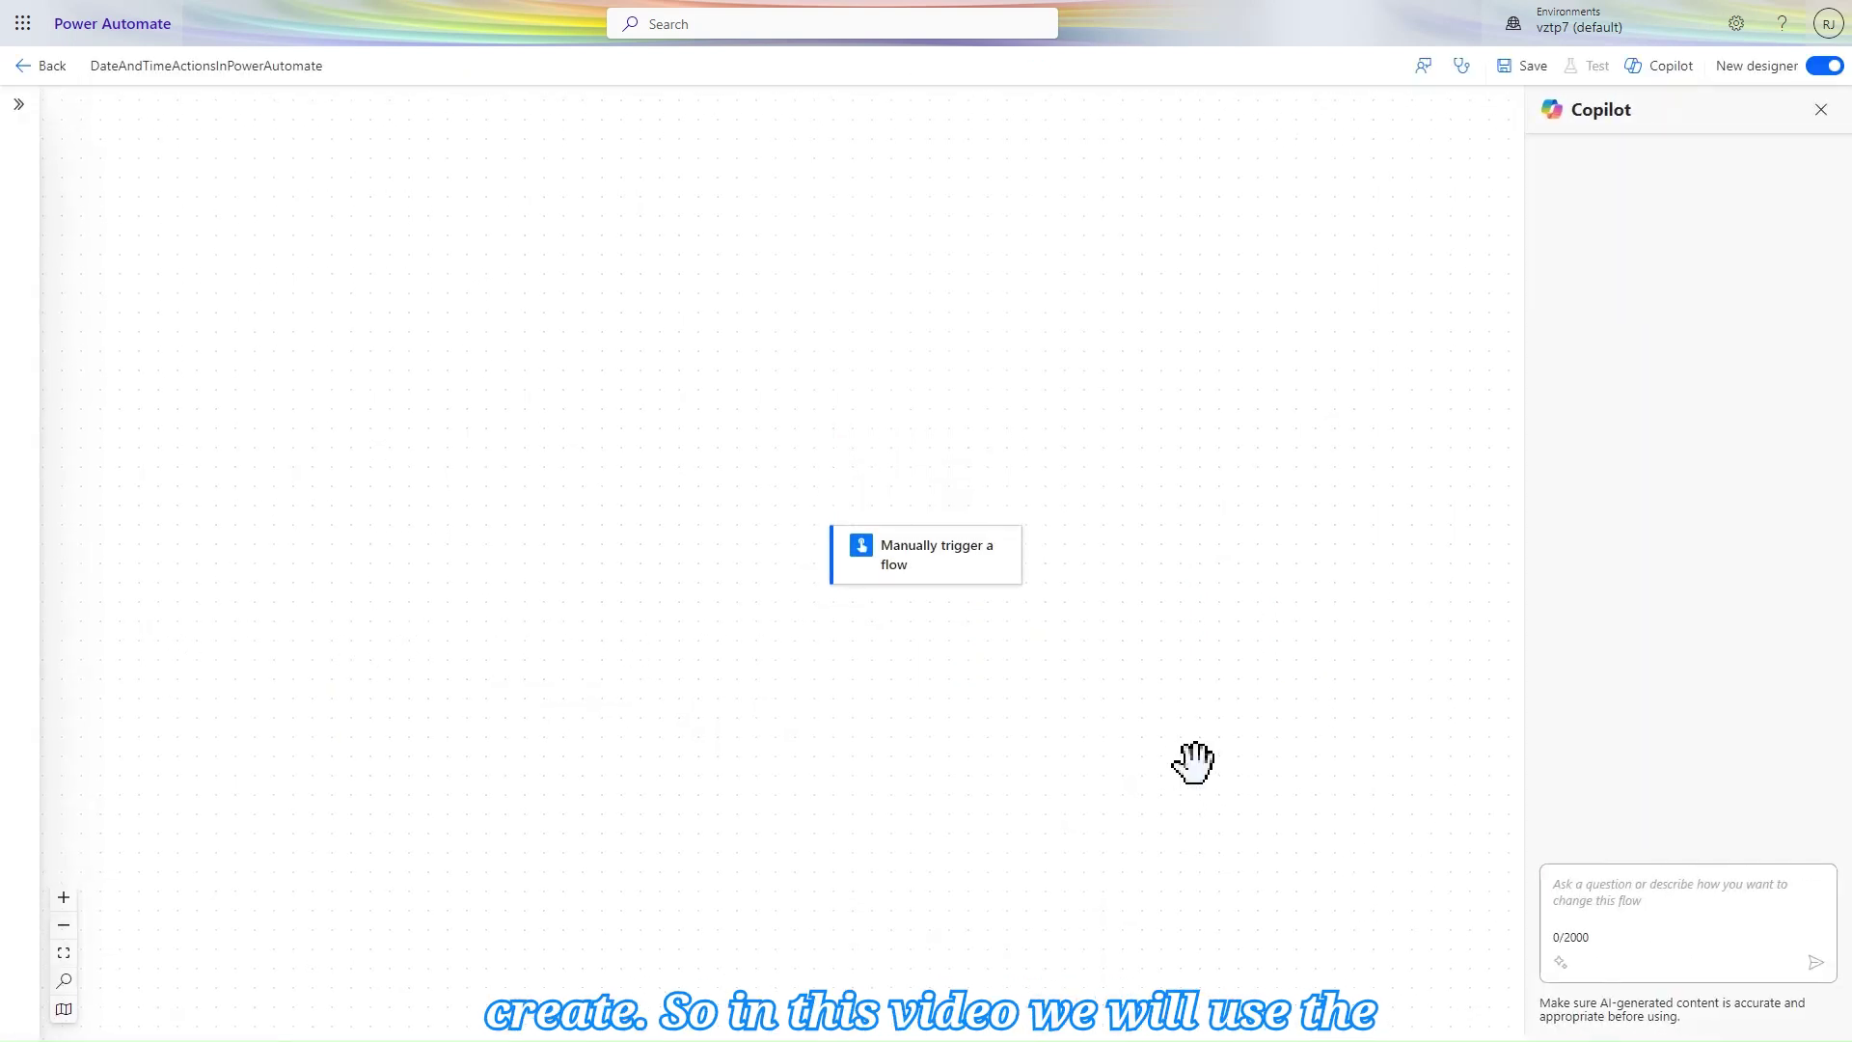
Close Copilot, move the trigger card up the canvas, then reopen Copilot and expand the details panel.
click(1821, 110)
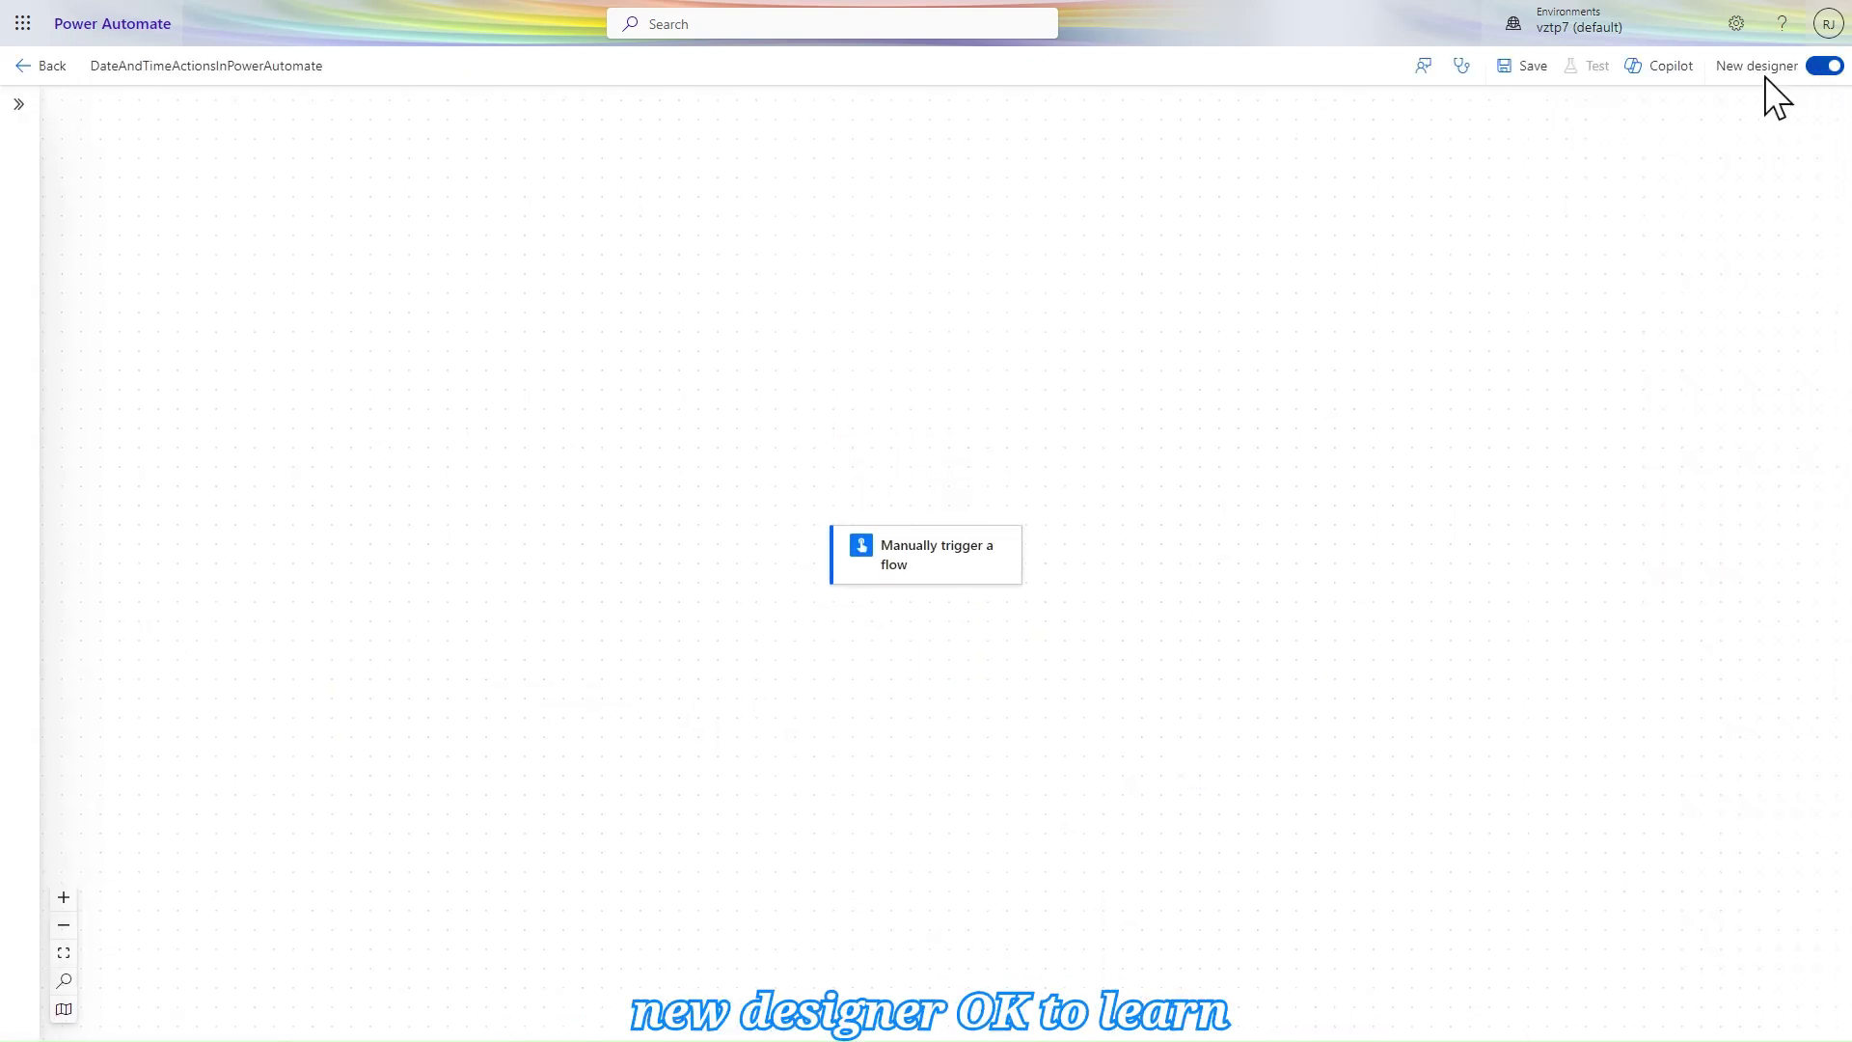
click(950, 571)
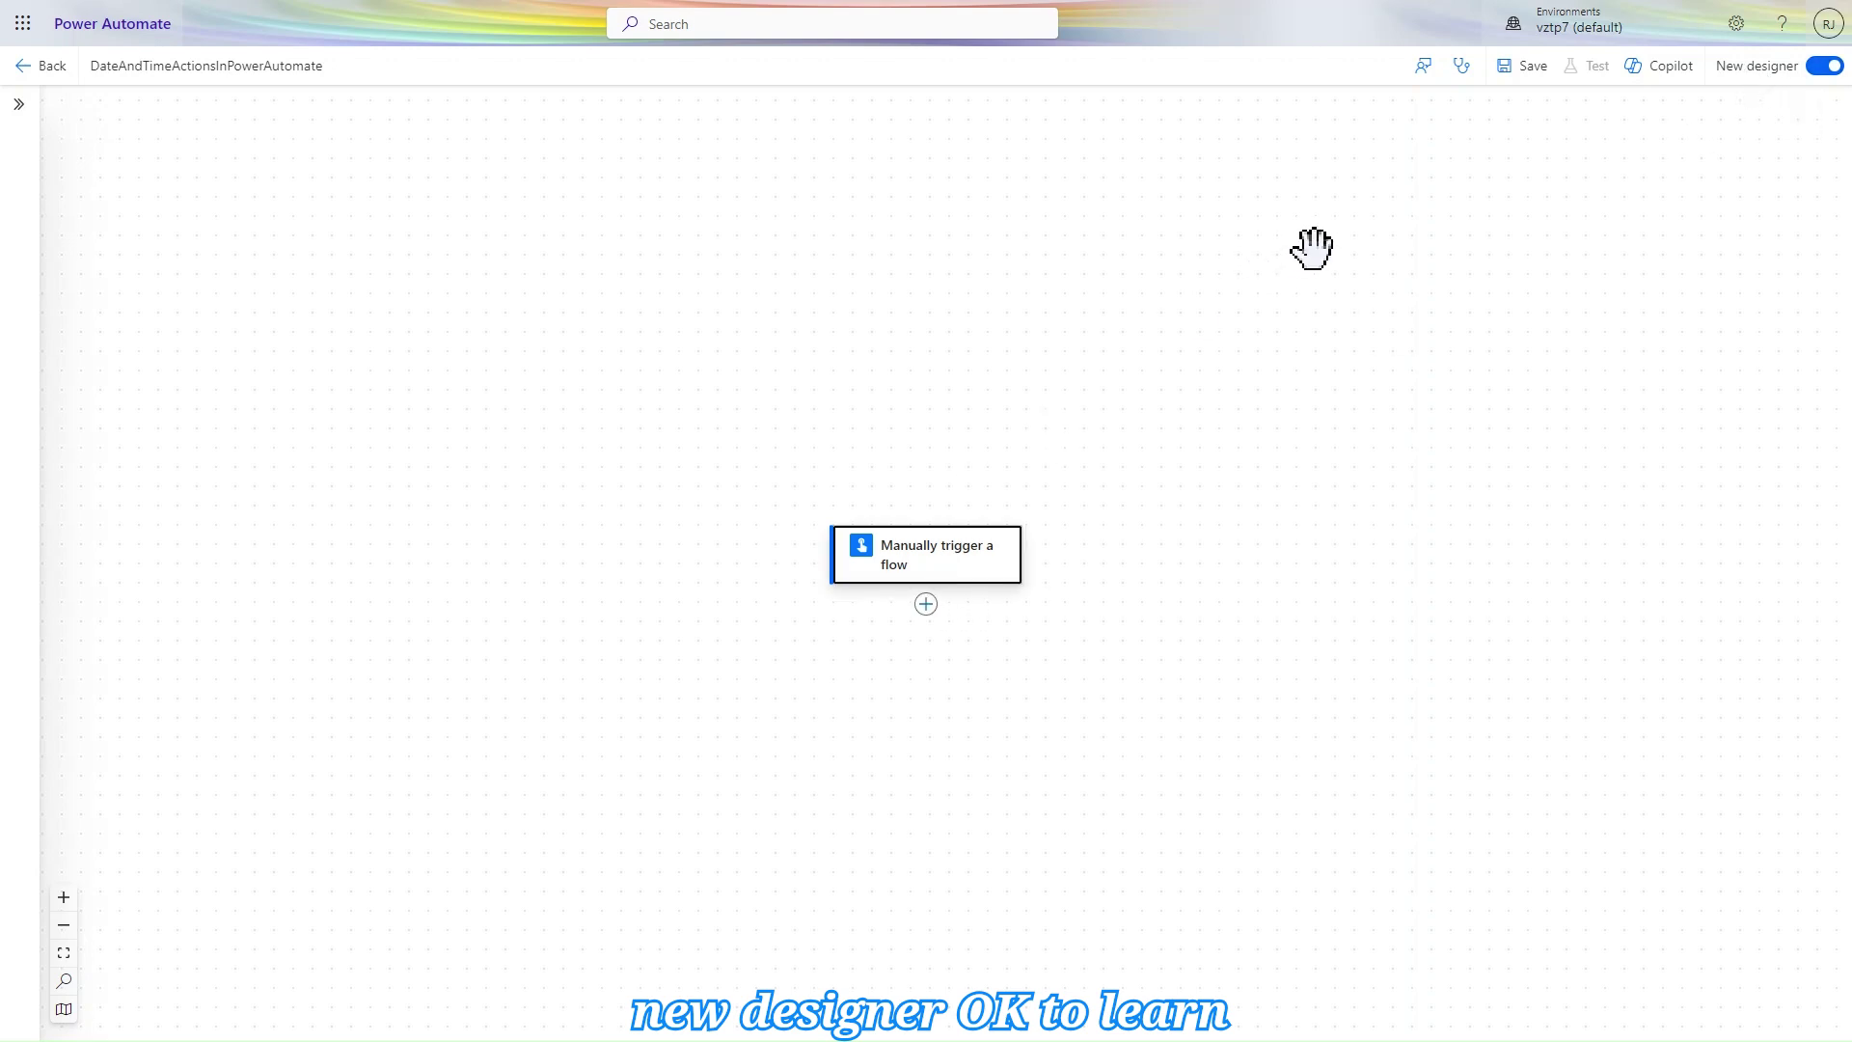
drag(756, 405, 1050, 83)
drag(984, 327, 982, 274)
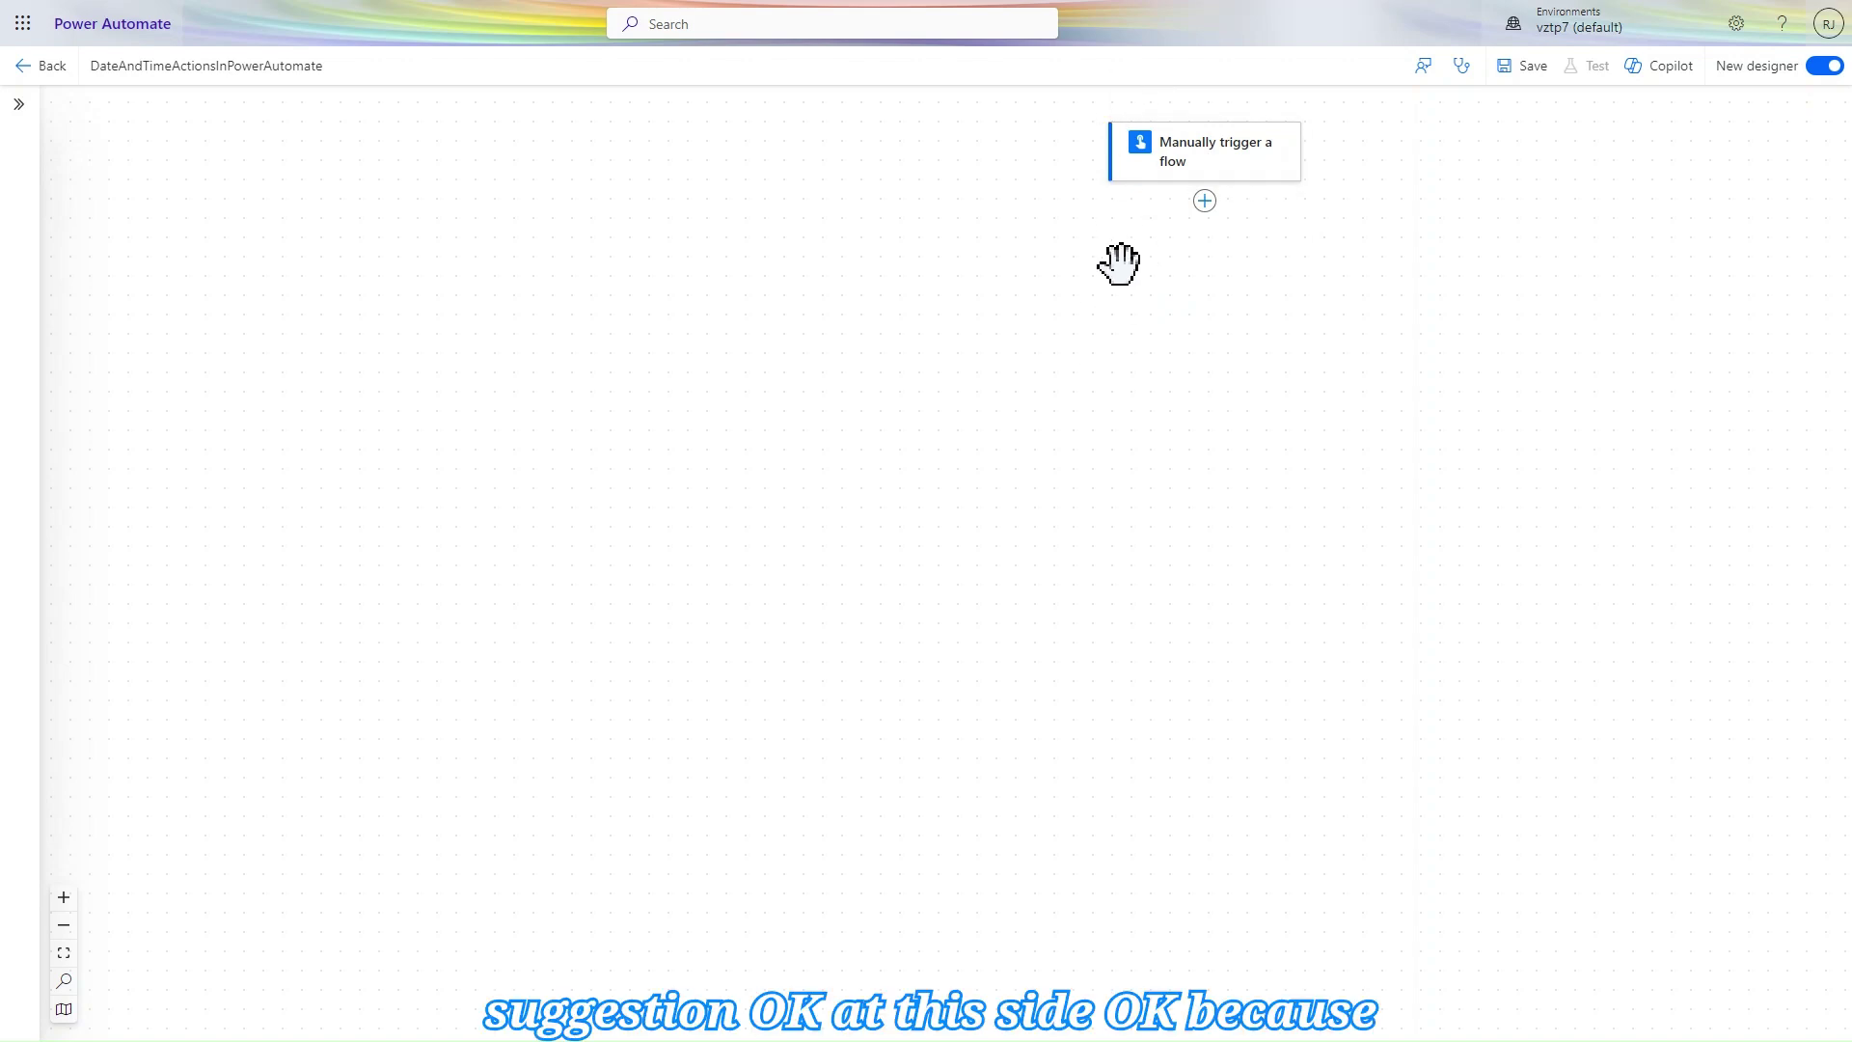
click(1661, 68)
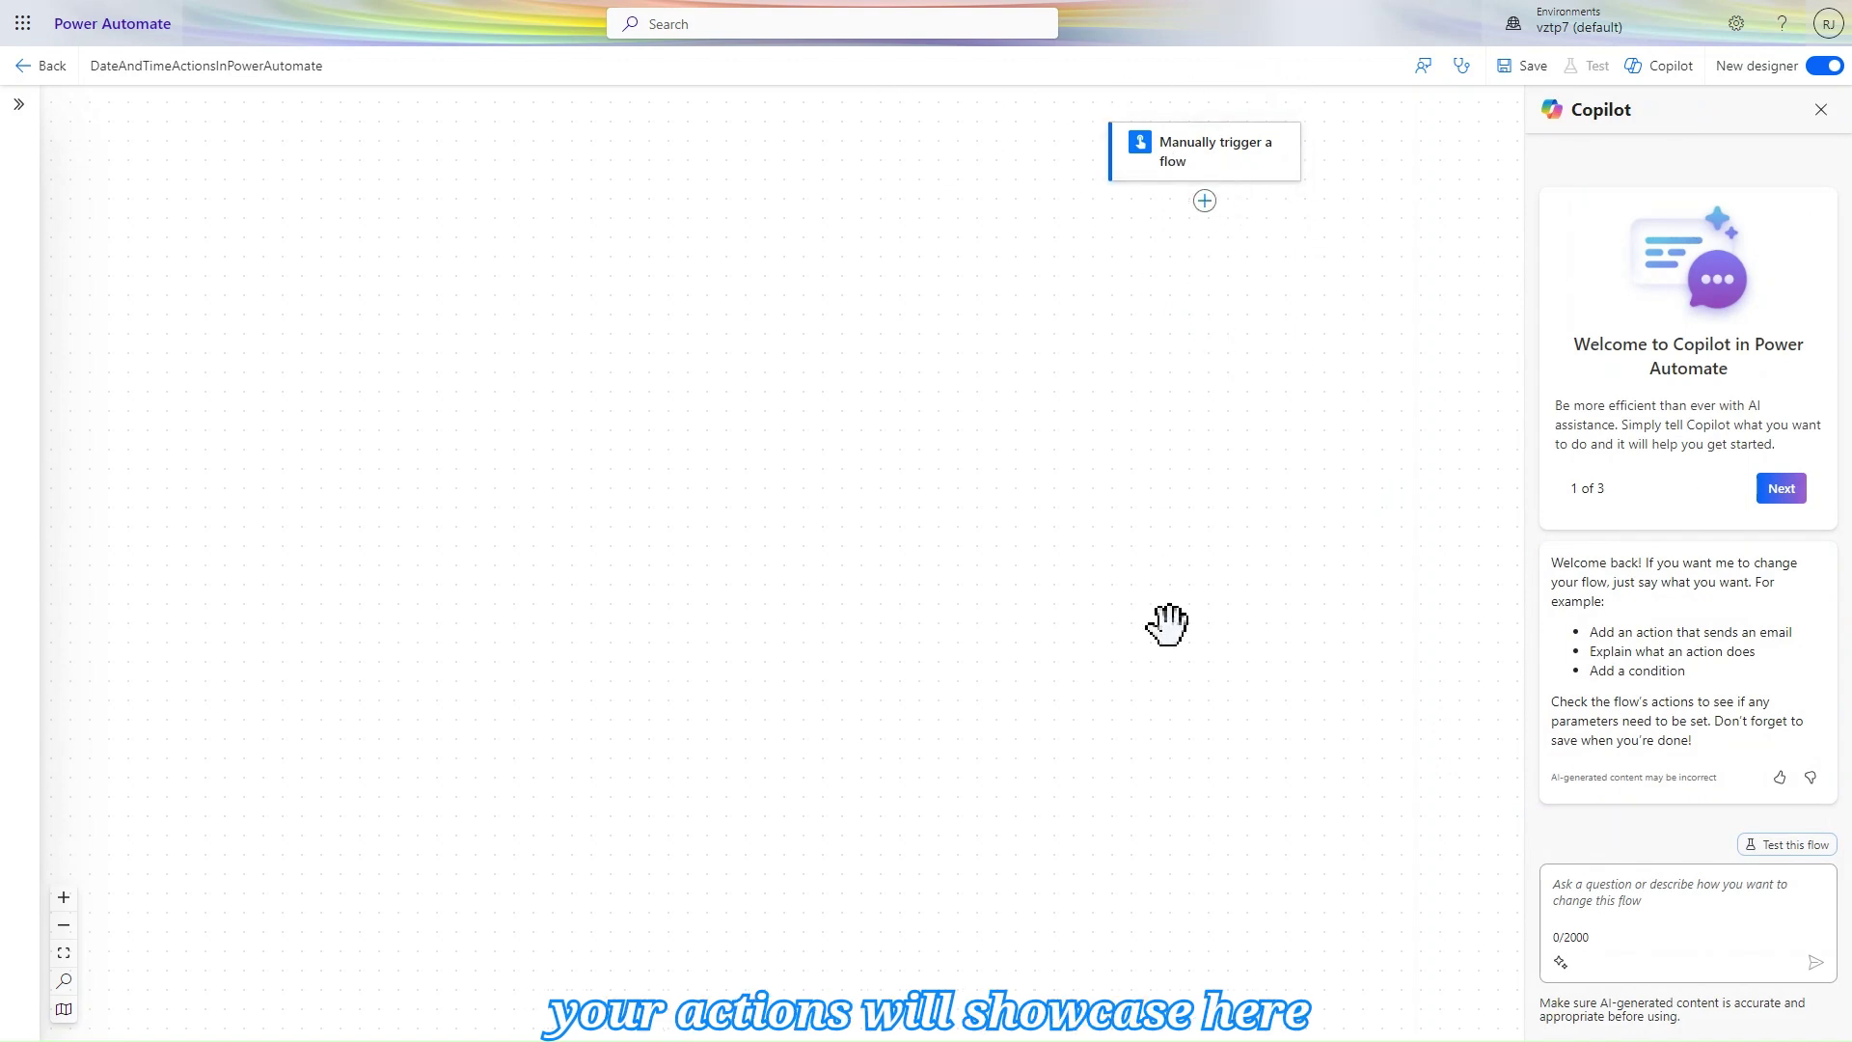
click(23, 106)
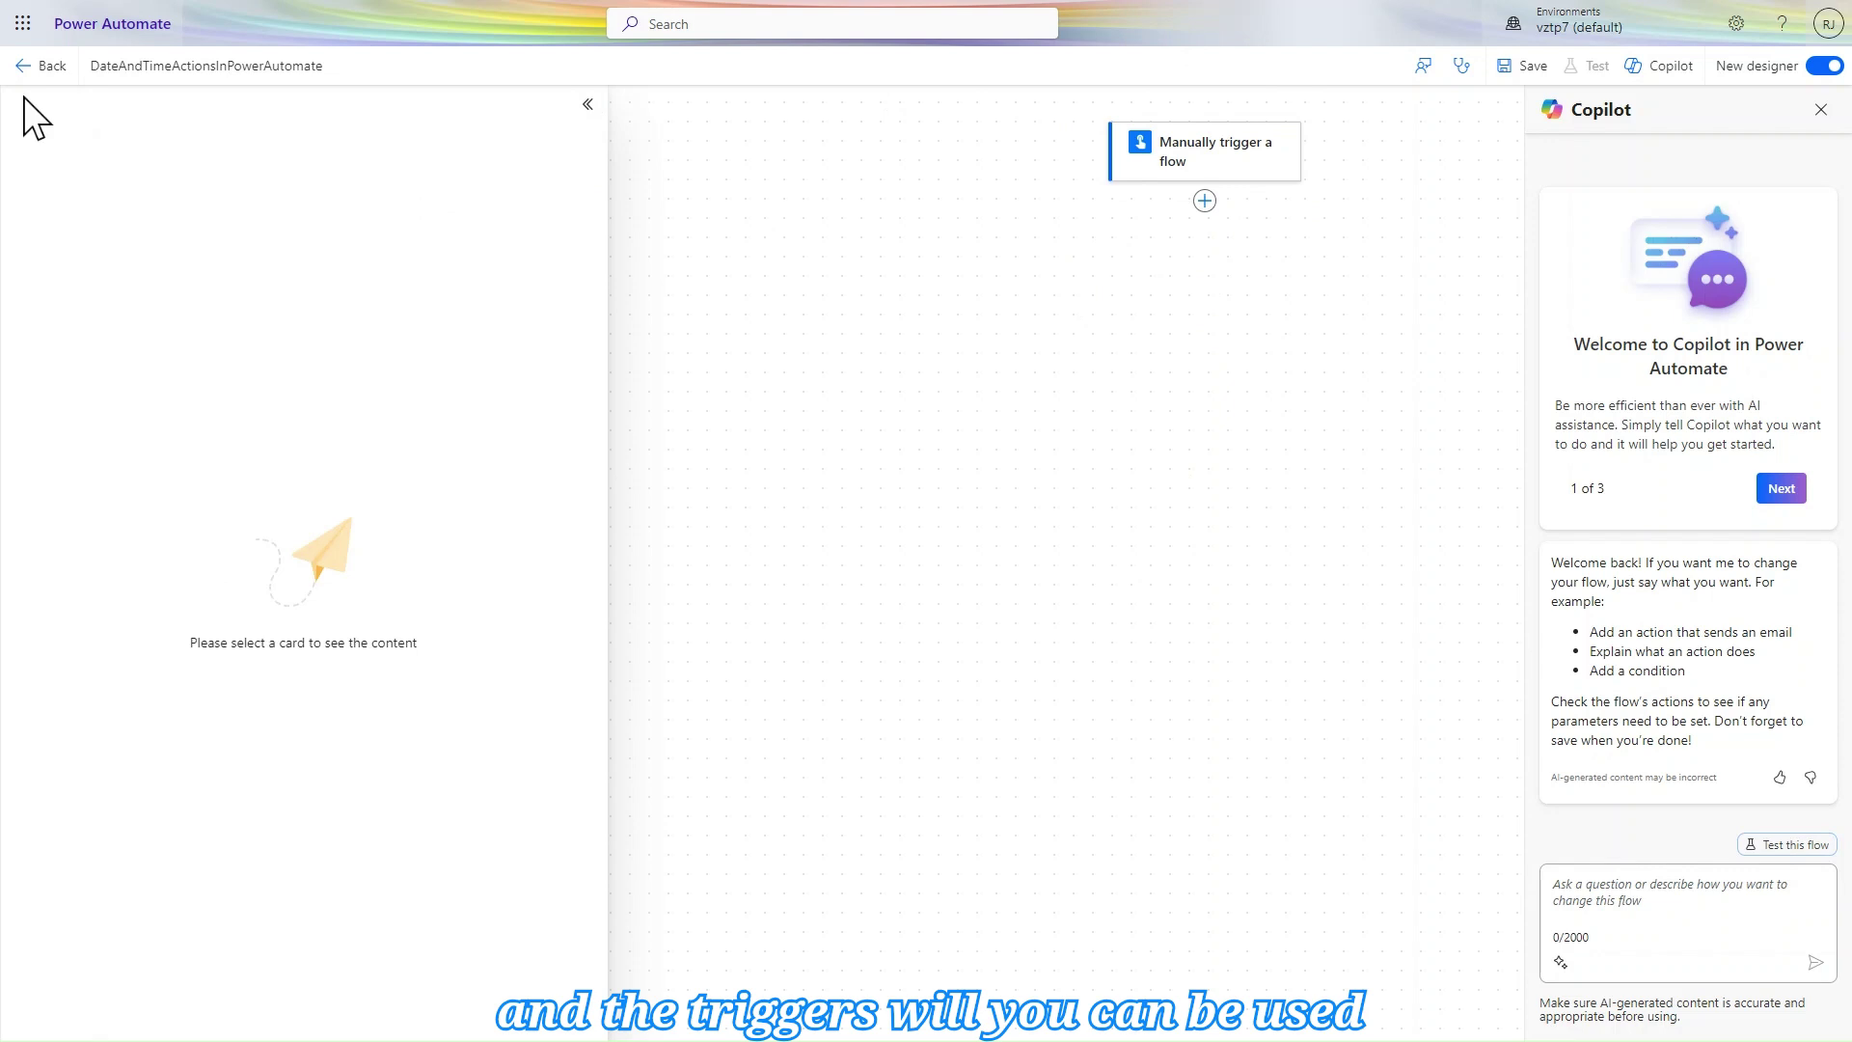
Add the built-in Date Time 'Current time' action below the manual trigger.
click(1205, 202)
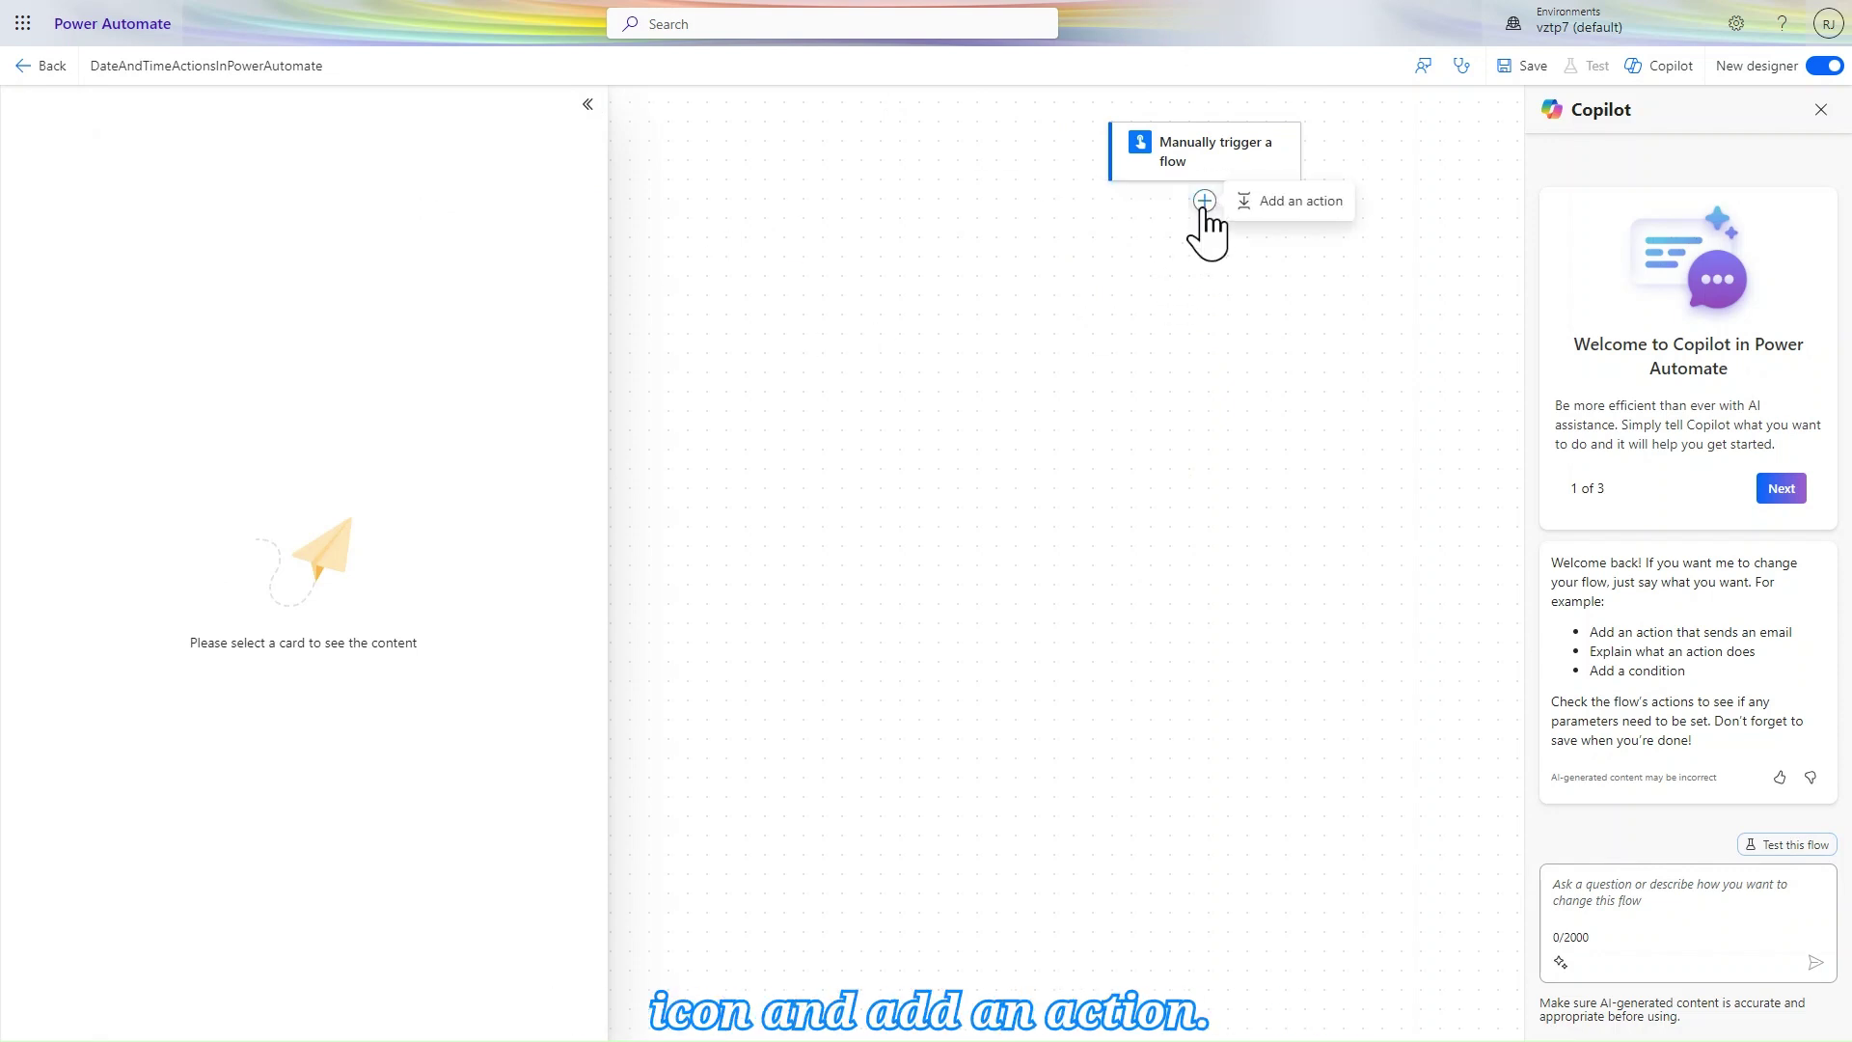
click(1259, 206)
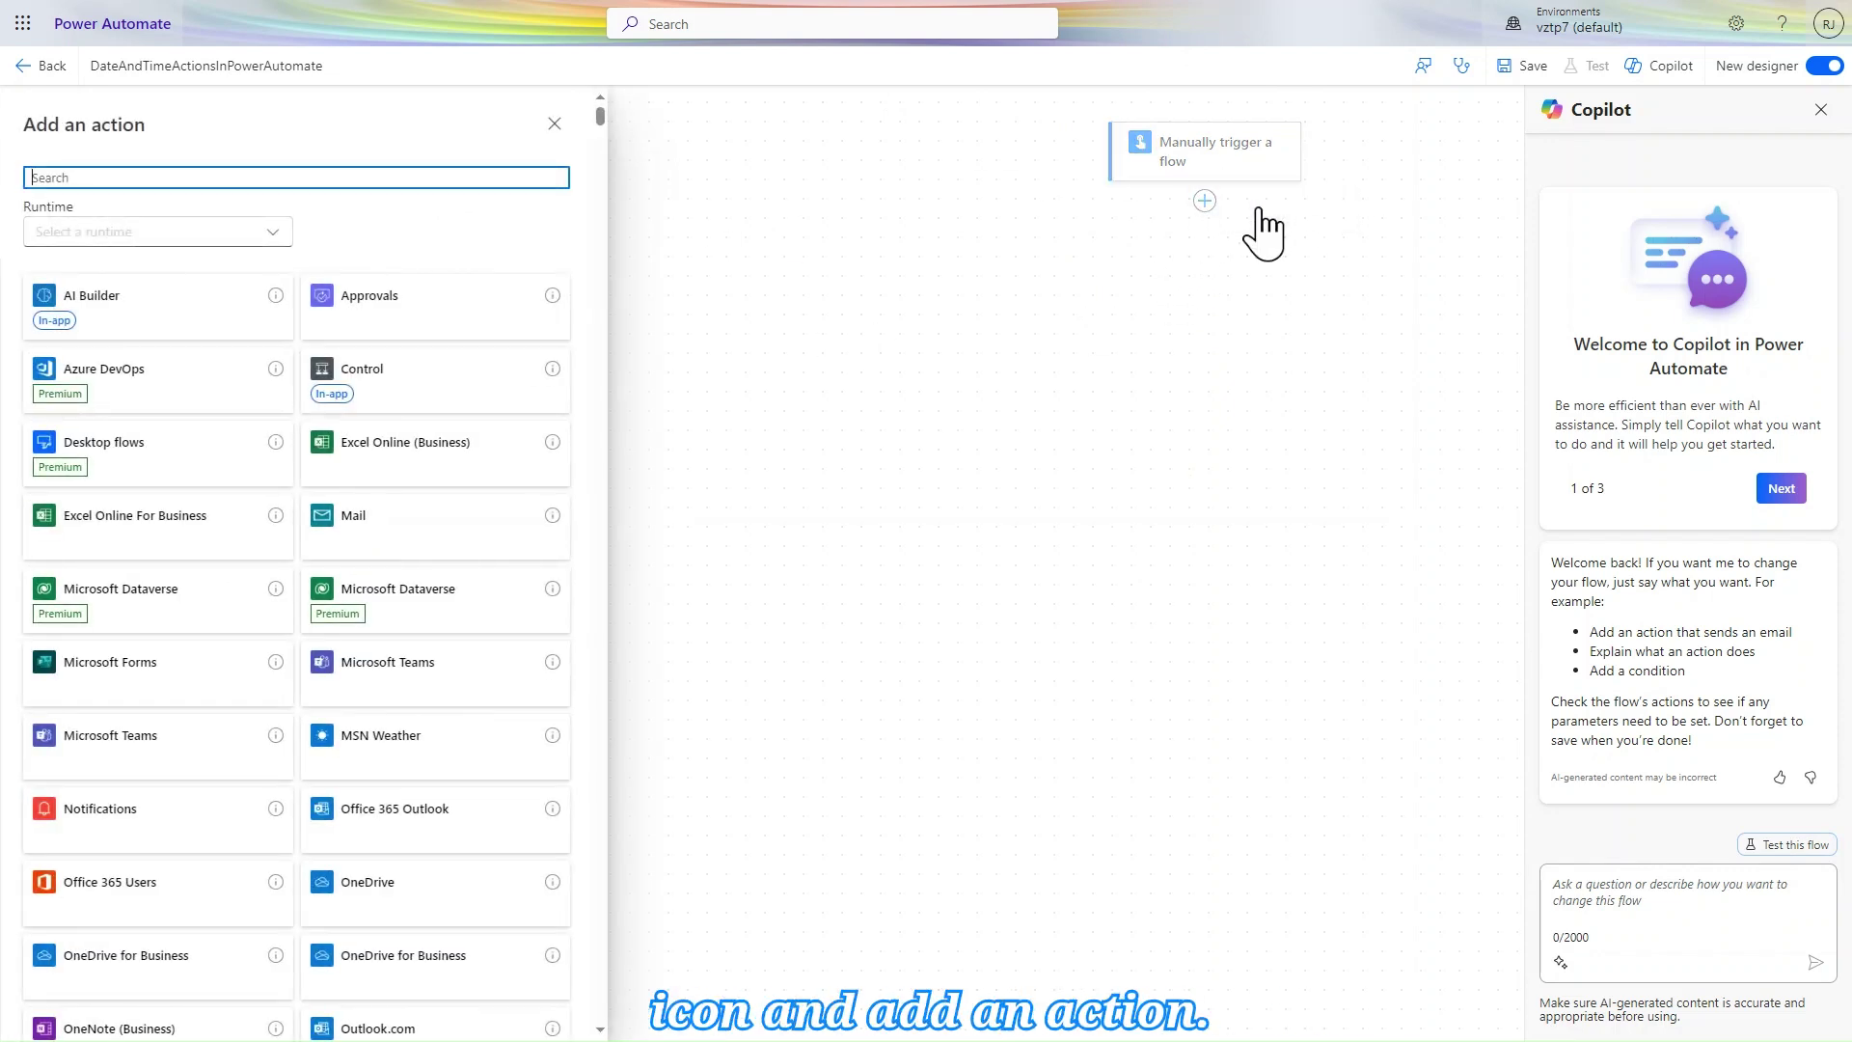
click(269, 233)
click(75, 302)
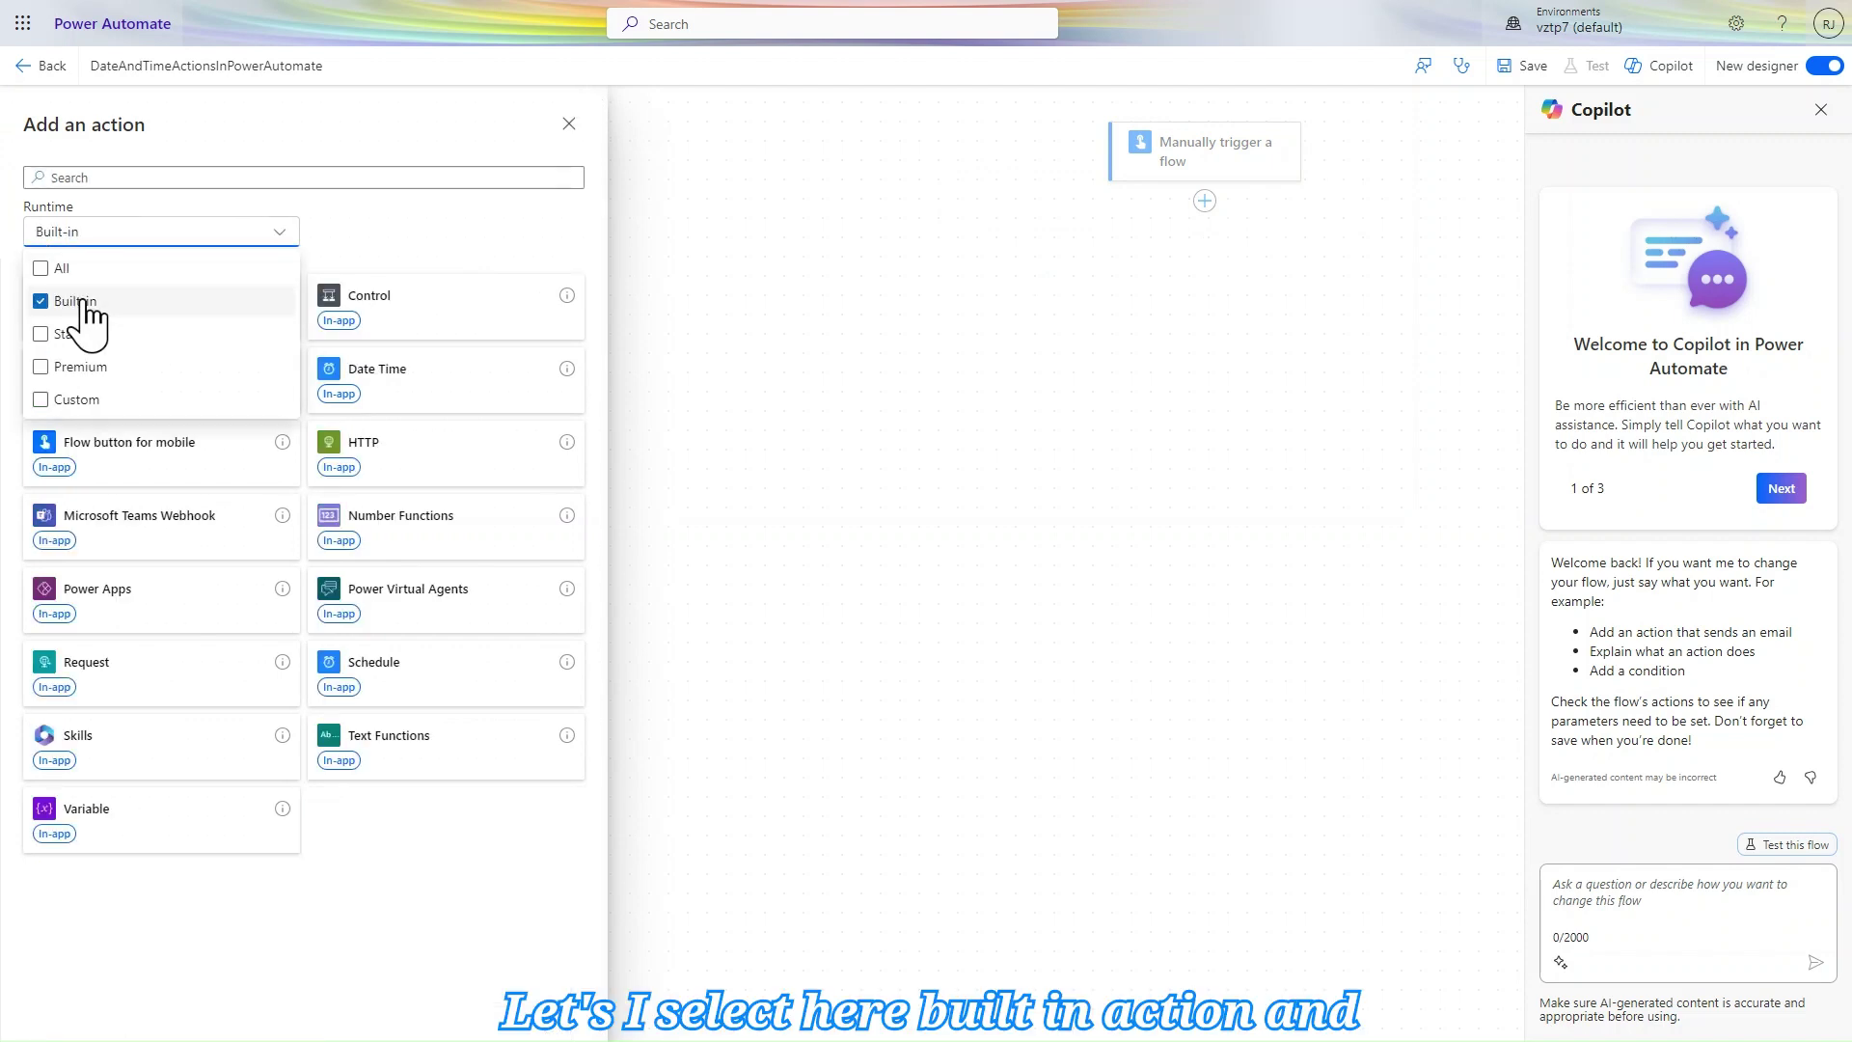
click(406, 415)
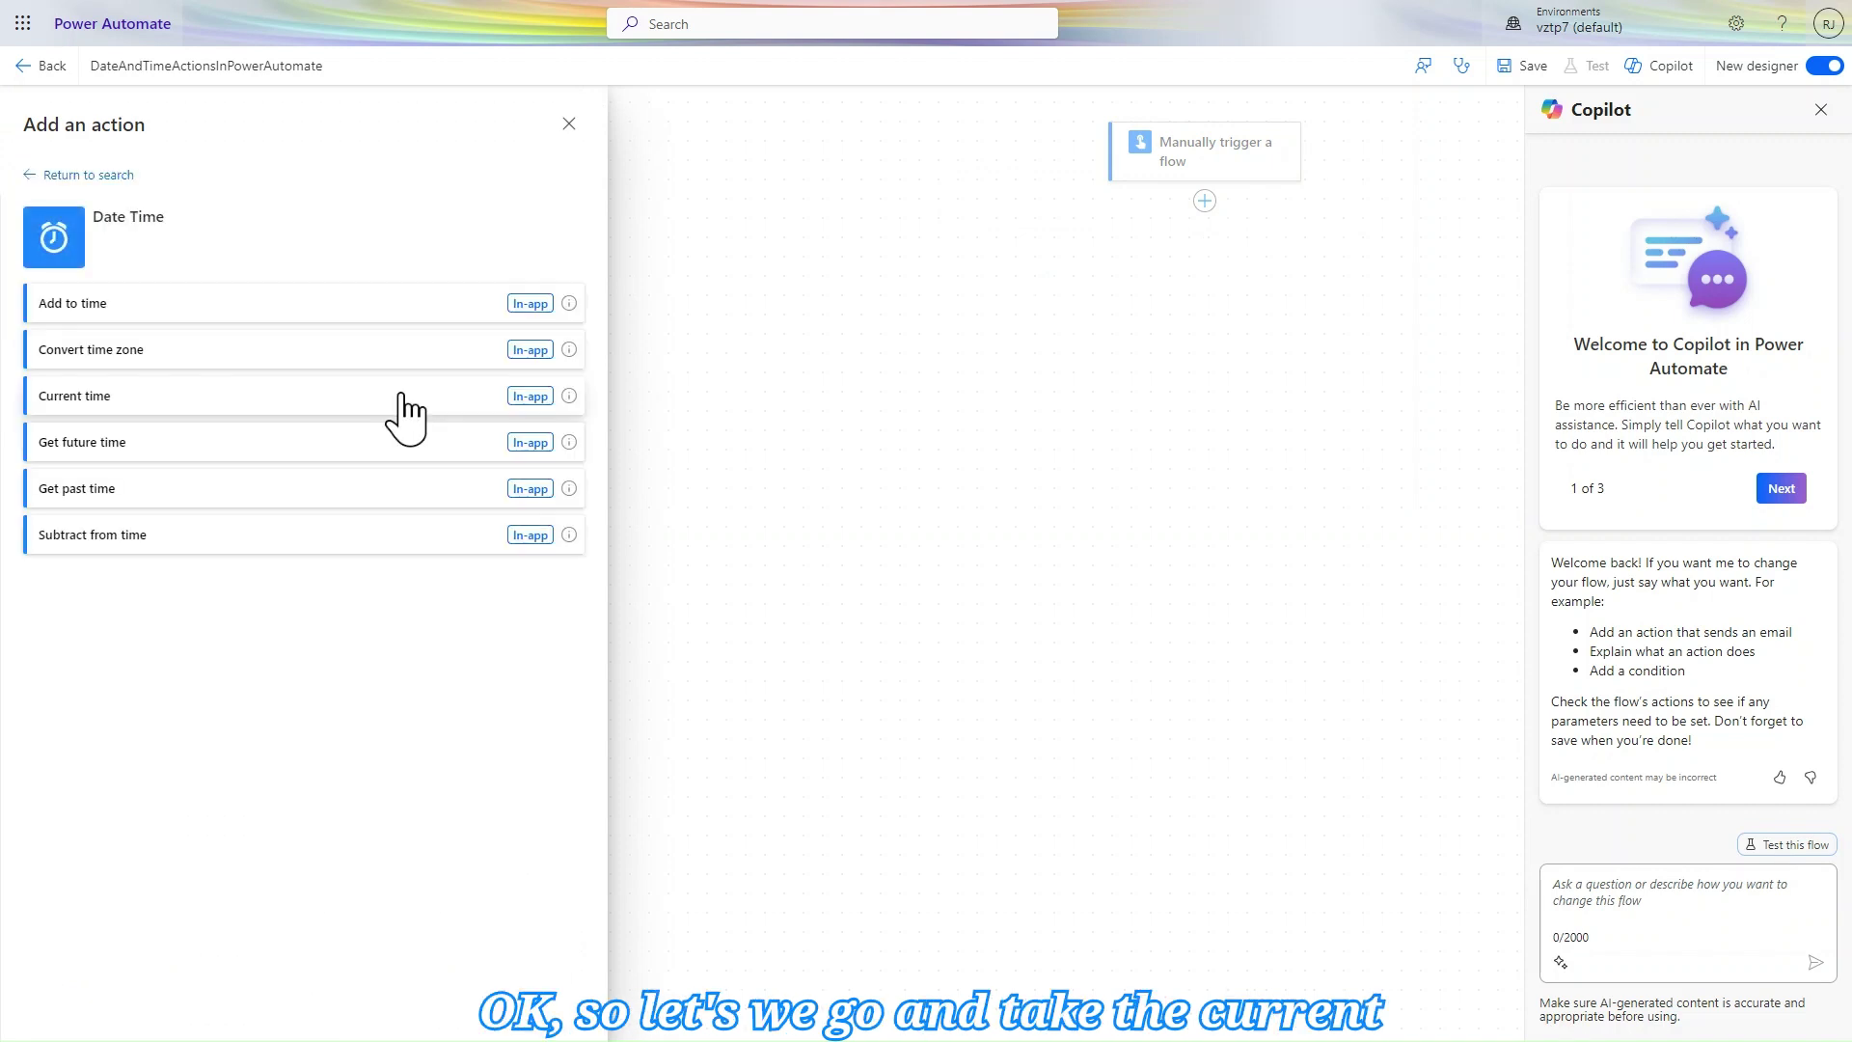
click(193, 401)
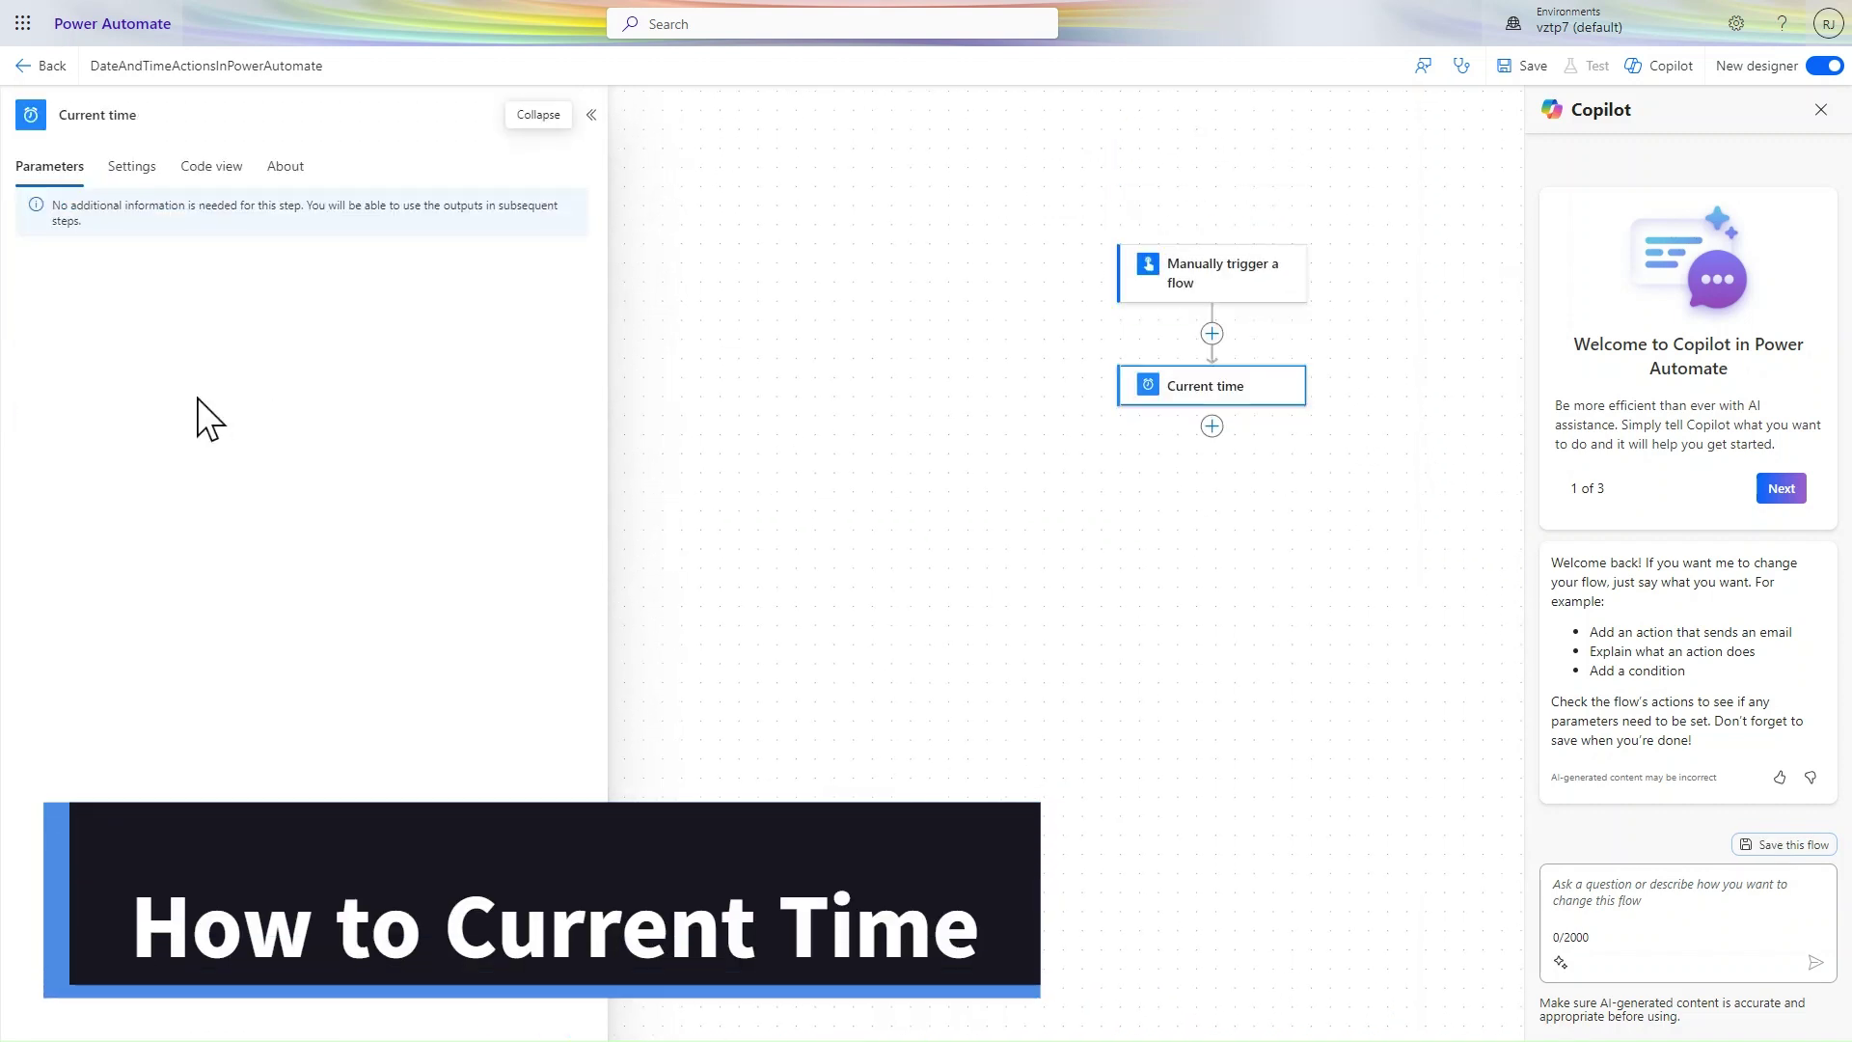
Save the flow, then close Copilot and hide the Current time details panel.
click(1528, 79)
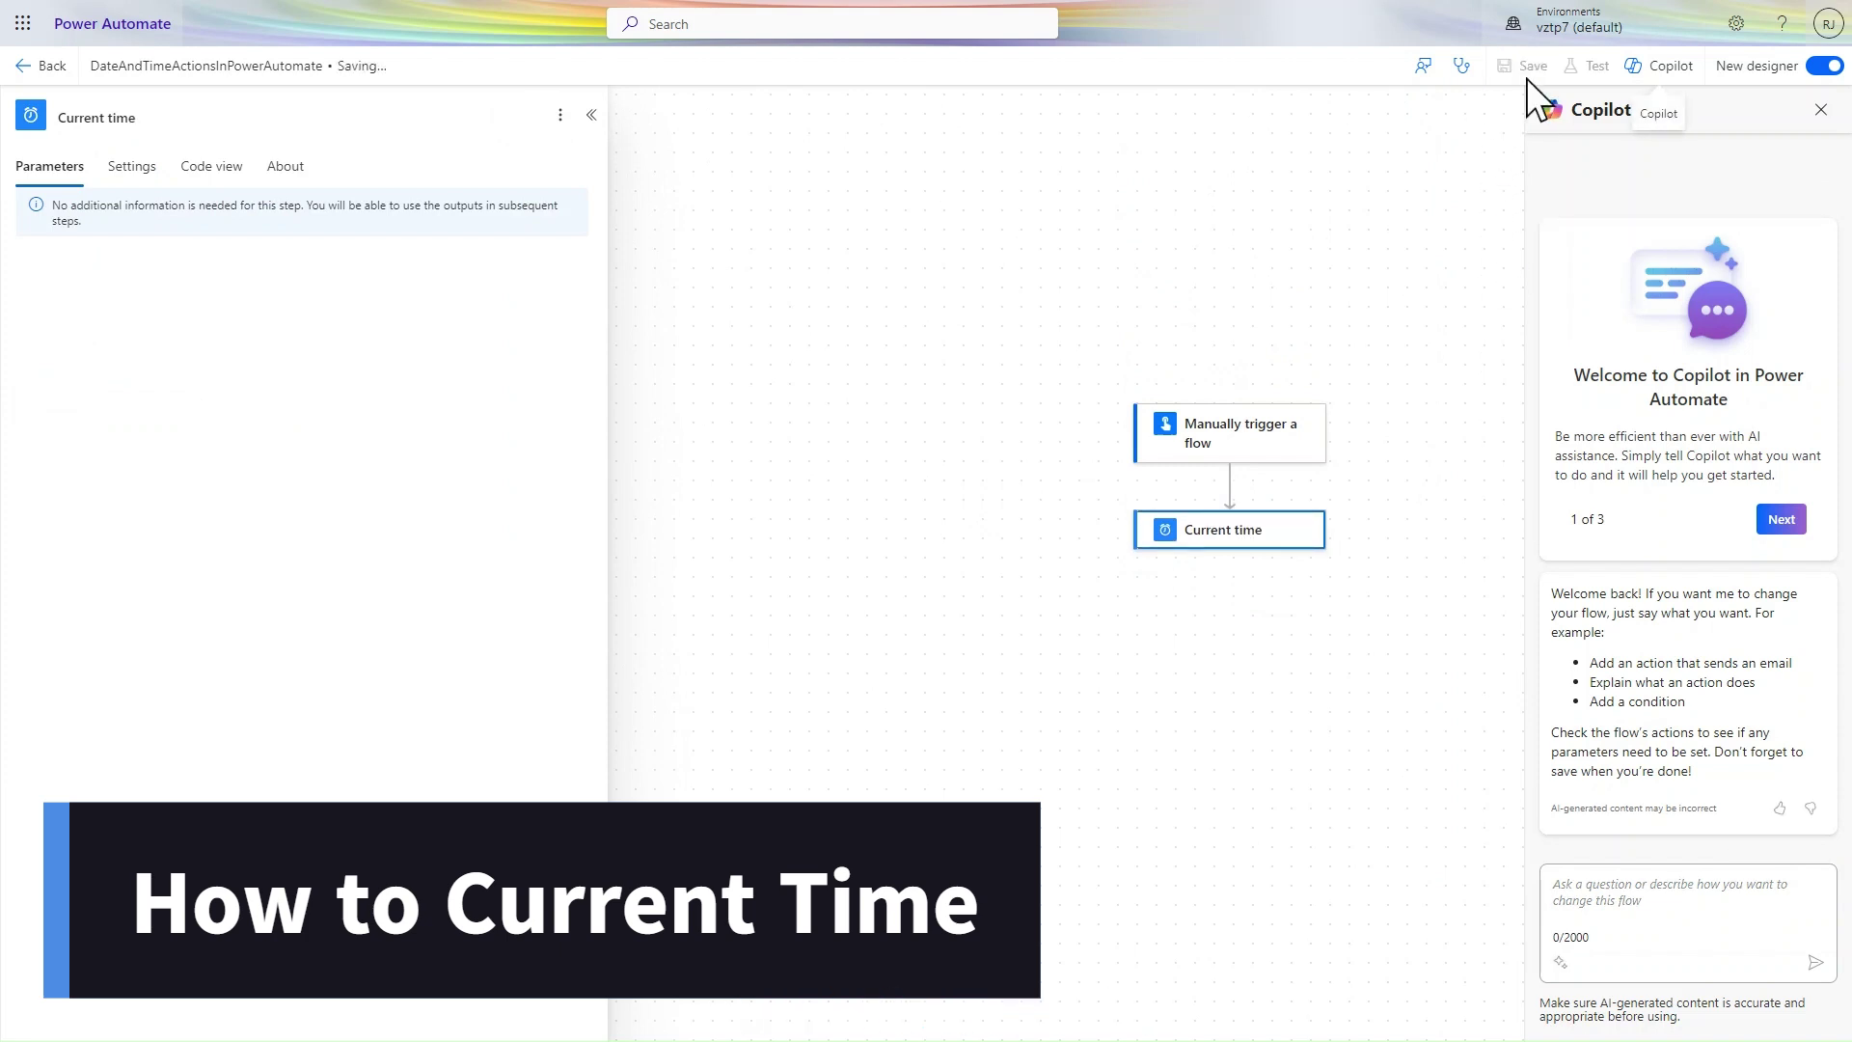
click(1822, 109)
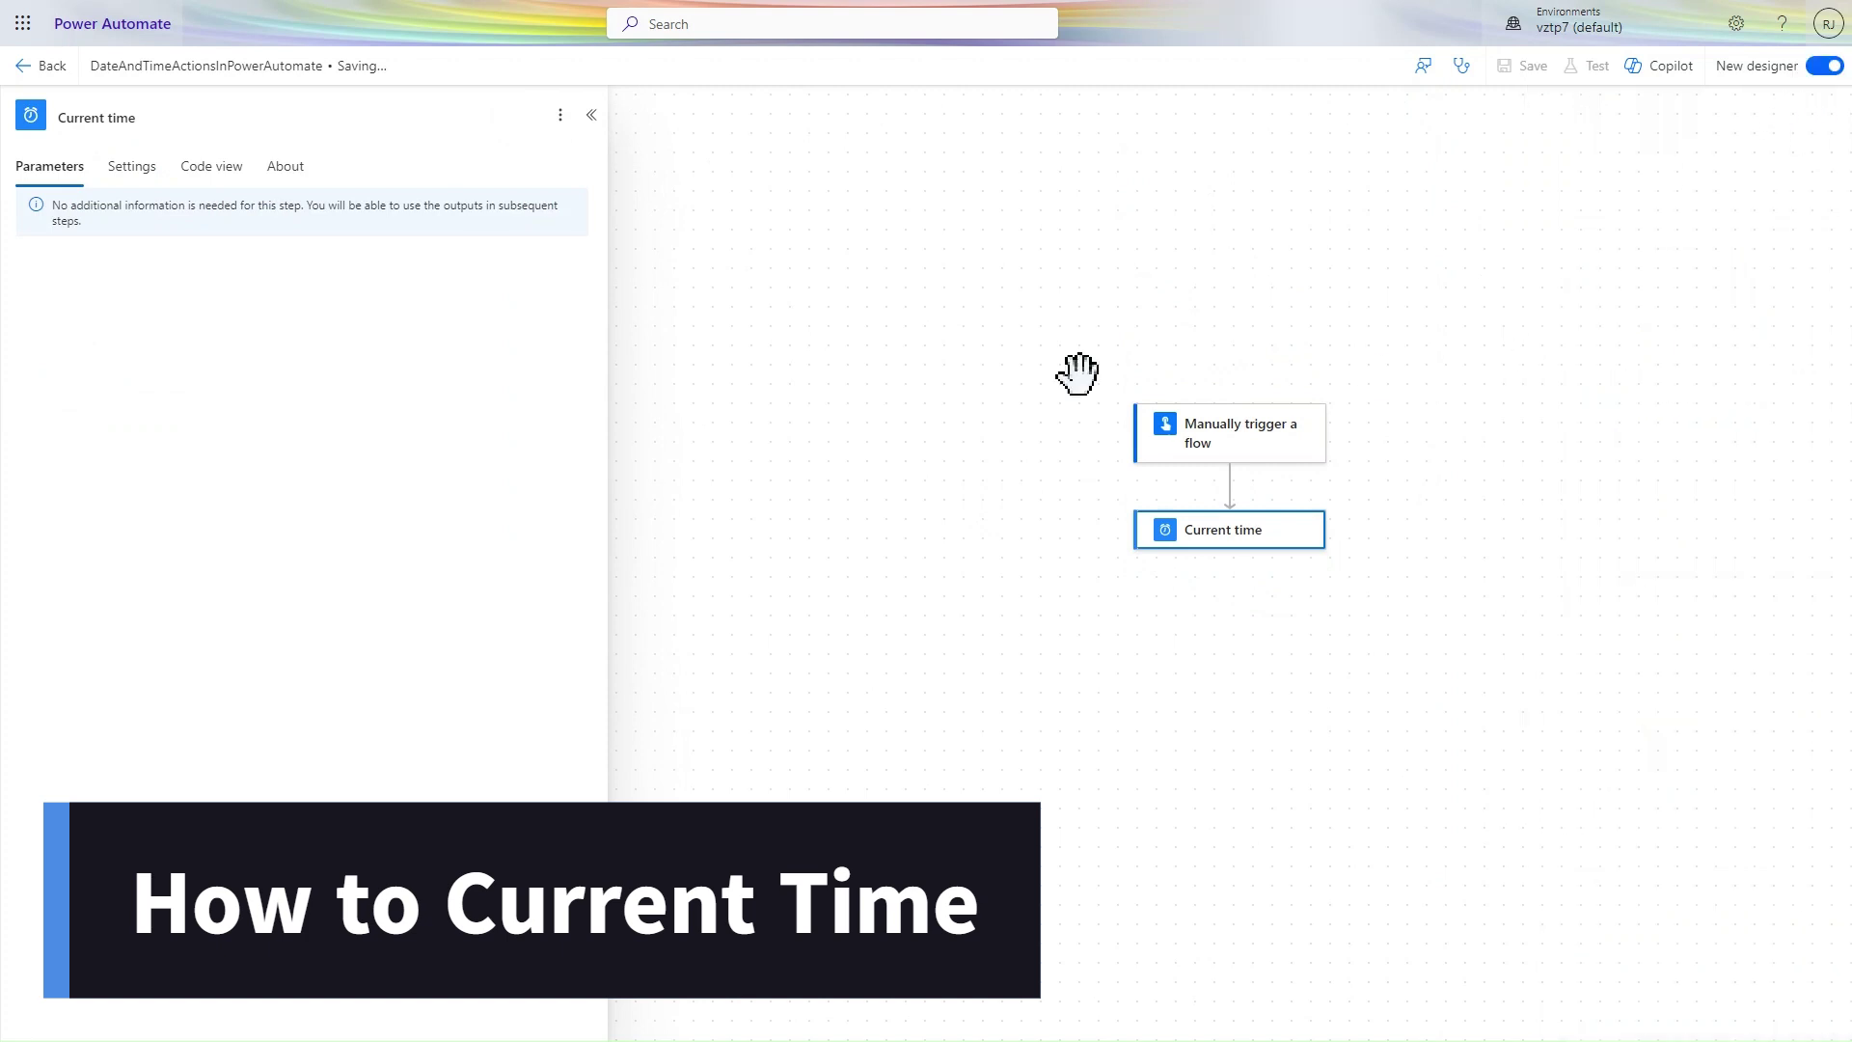
click(591, 115)
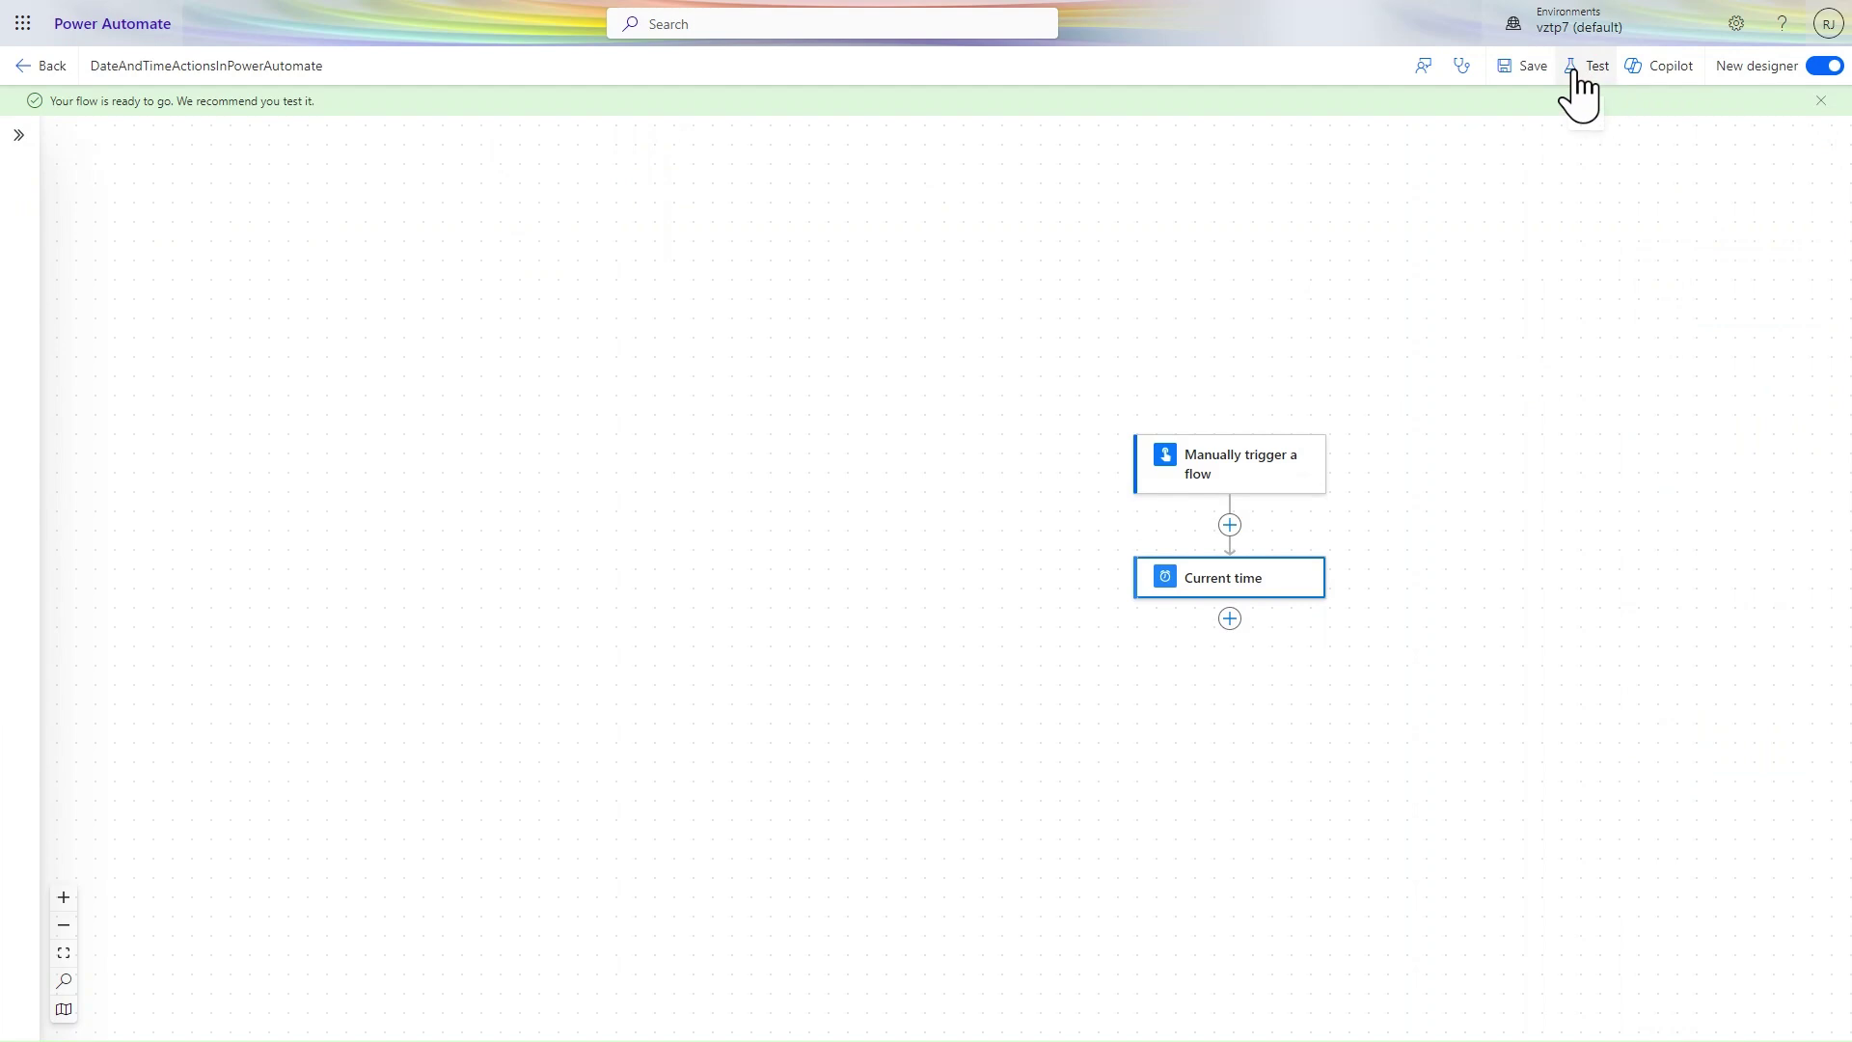
Run a manual test of the flow.
click(1587, 65)
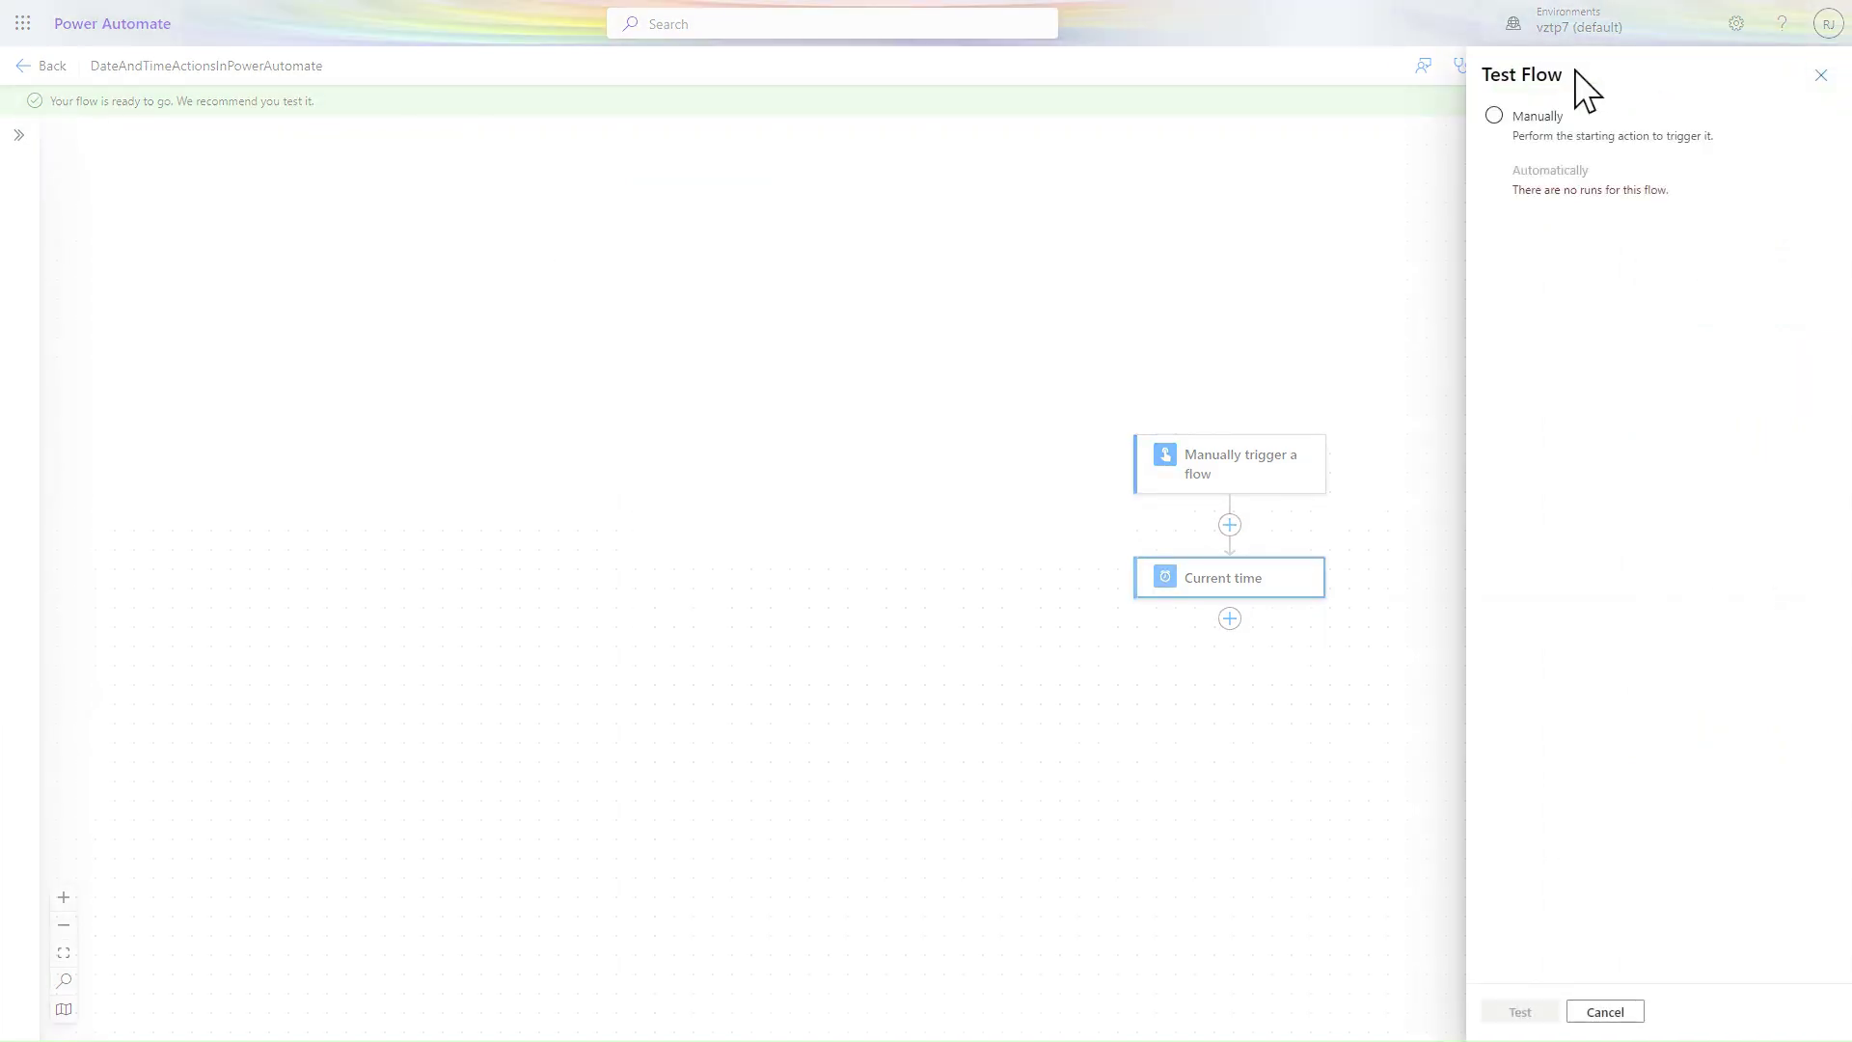
click(1495, 117)
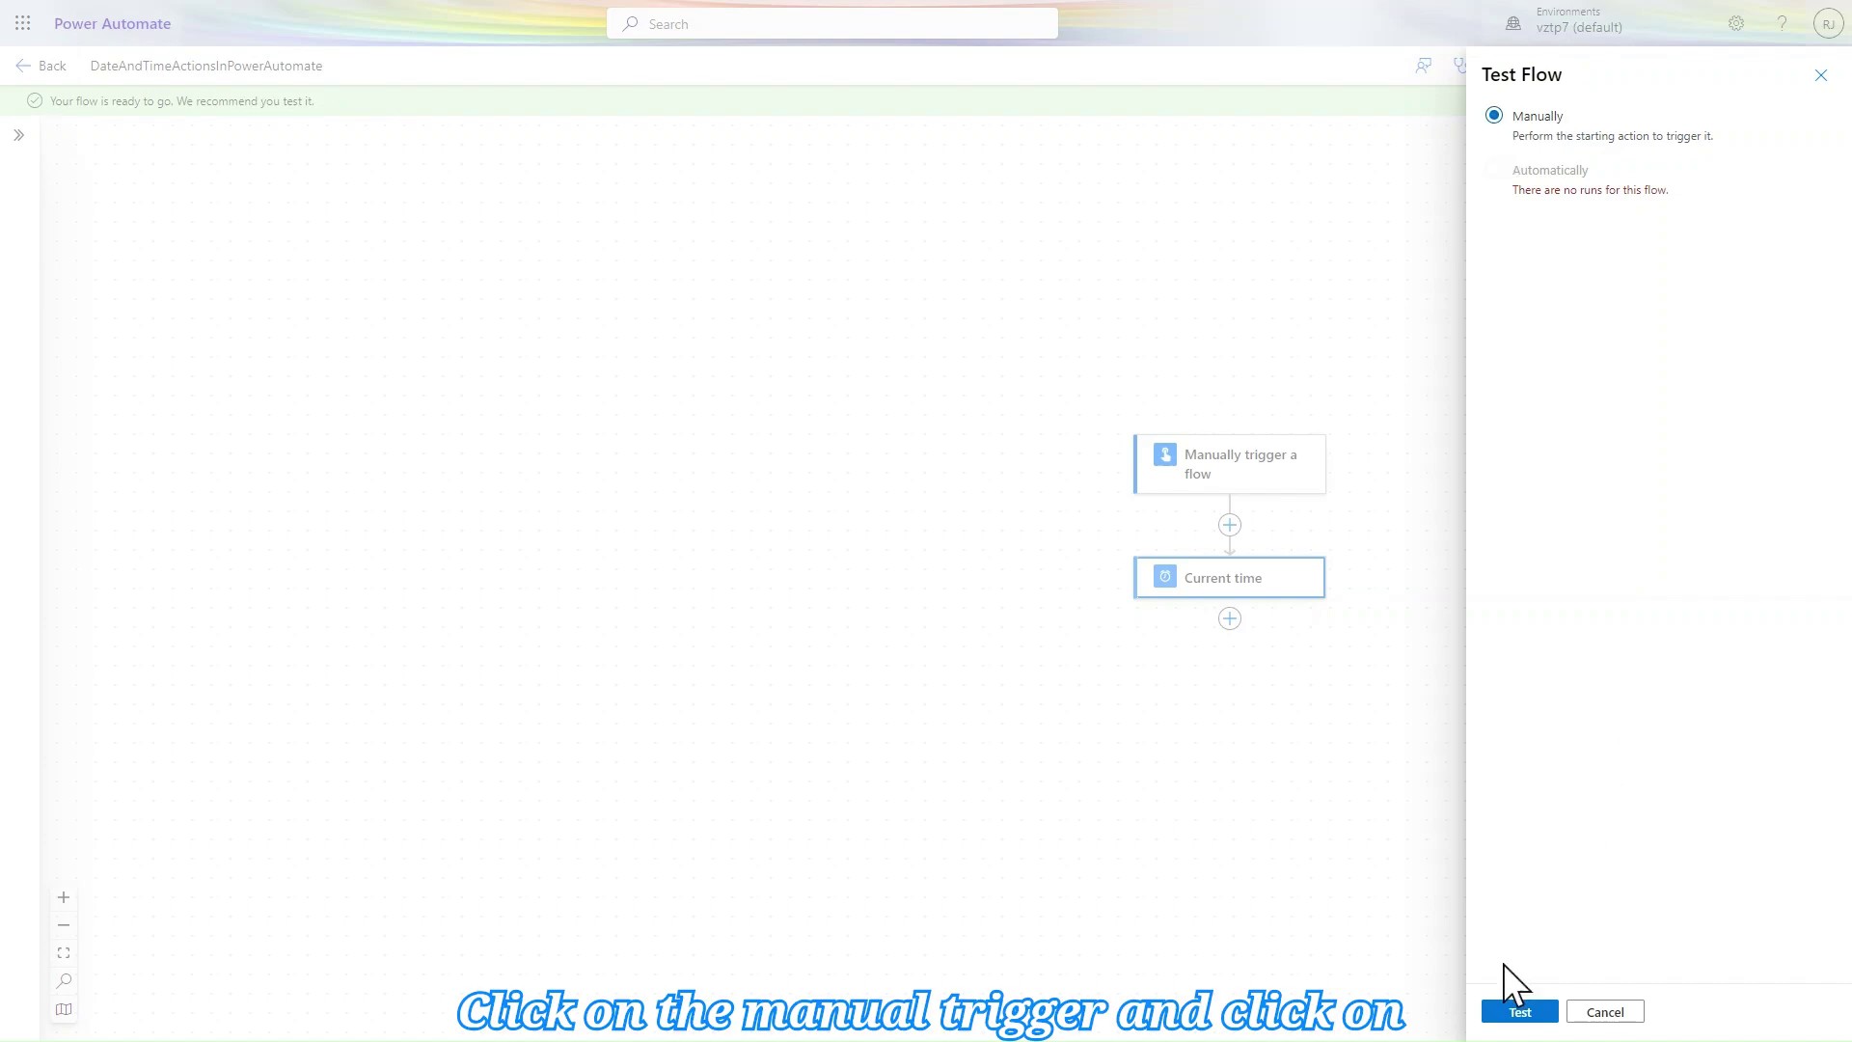
click(1517, 1015)
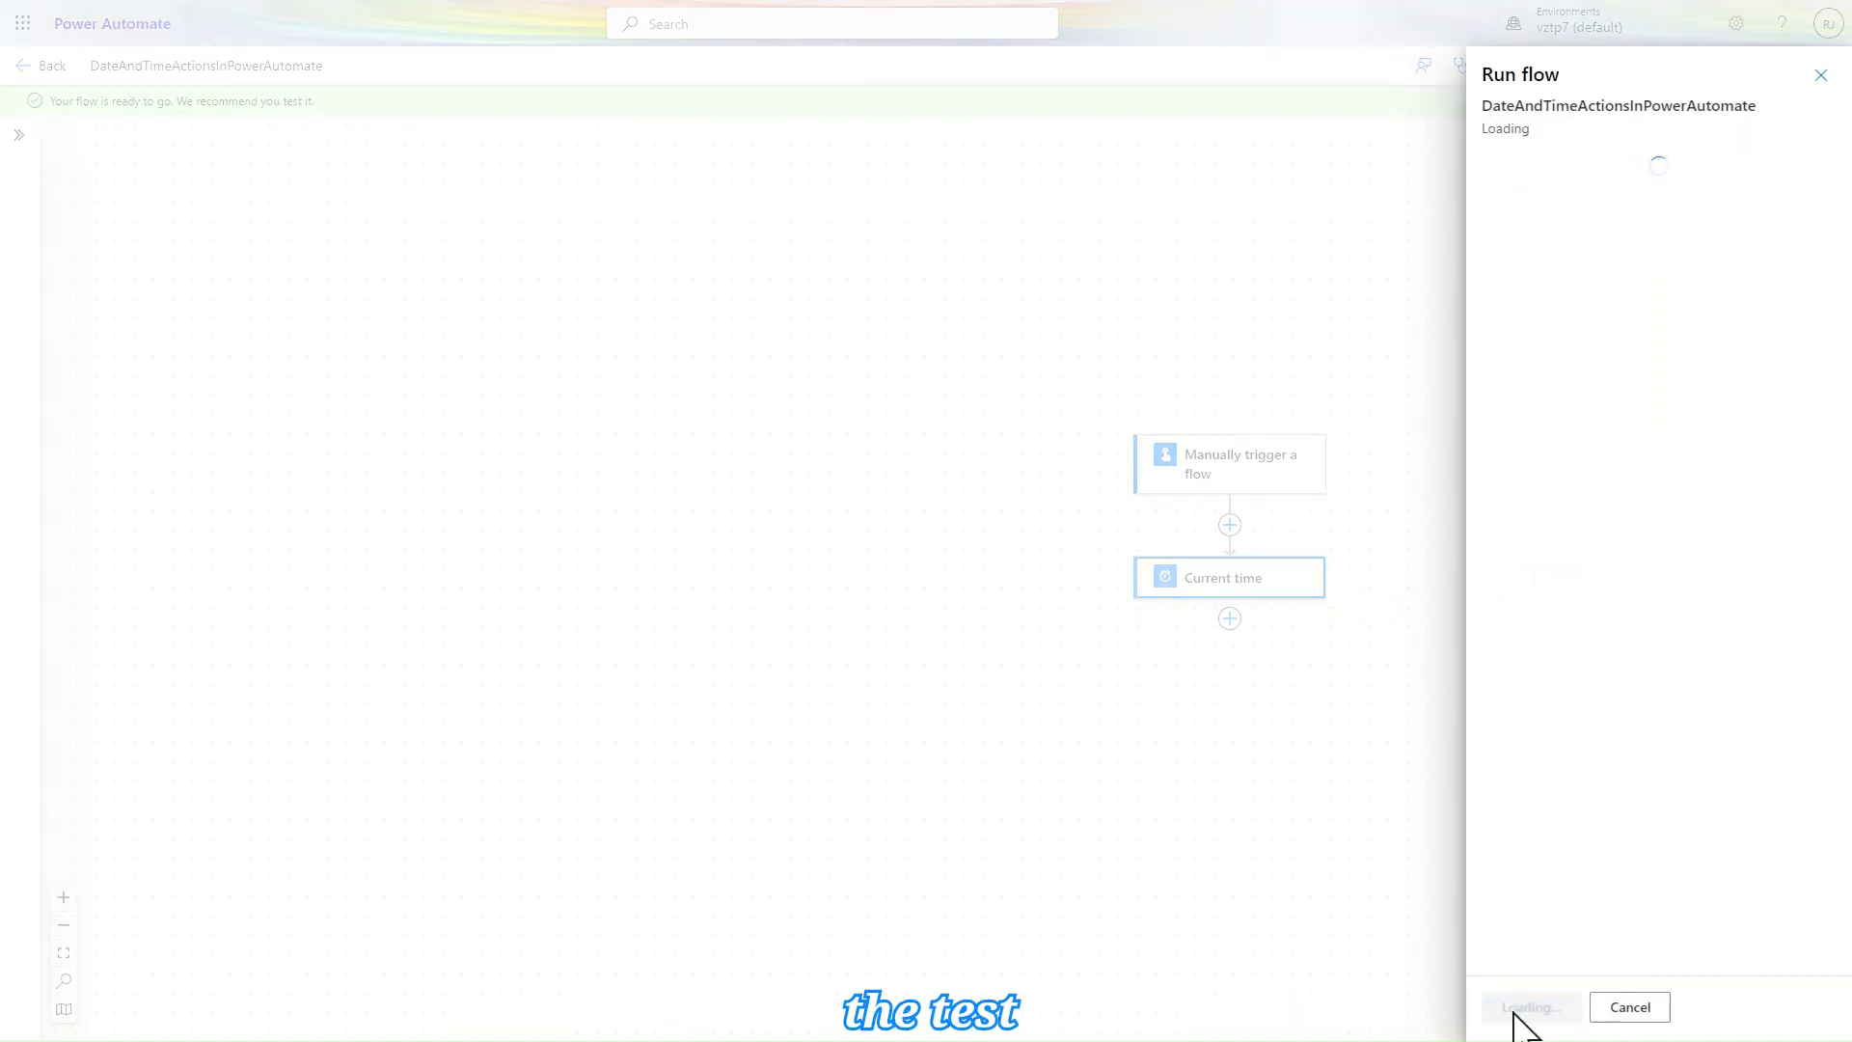
click(1521, 1015)
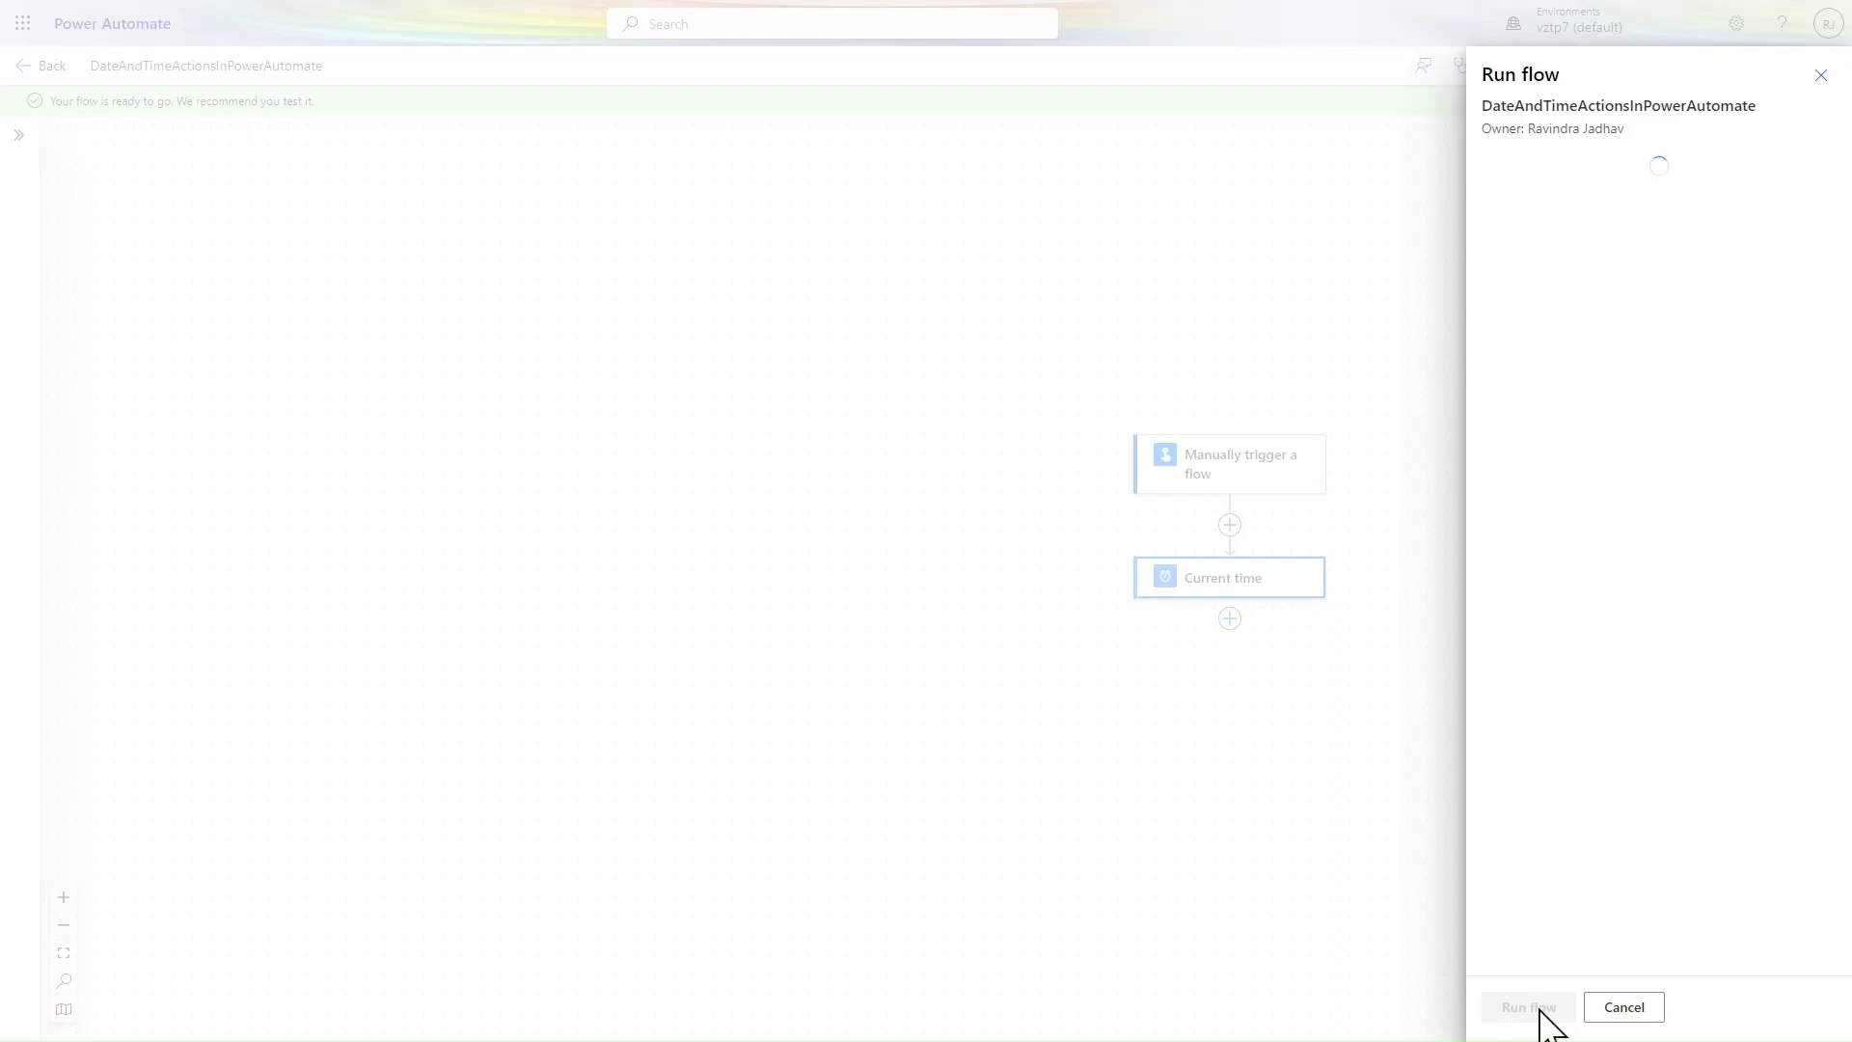
click(1534, 1009)
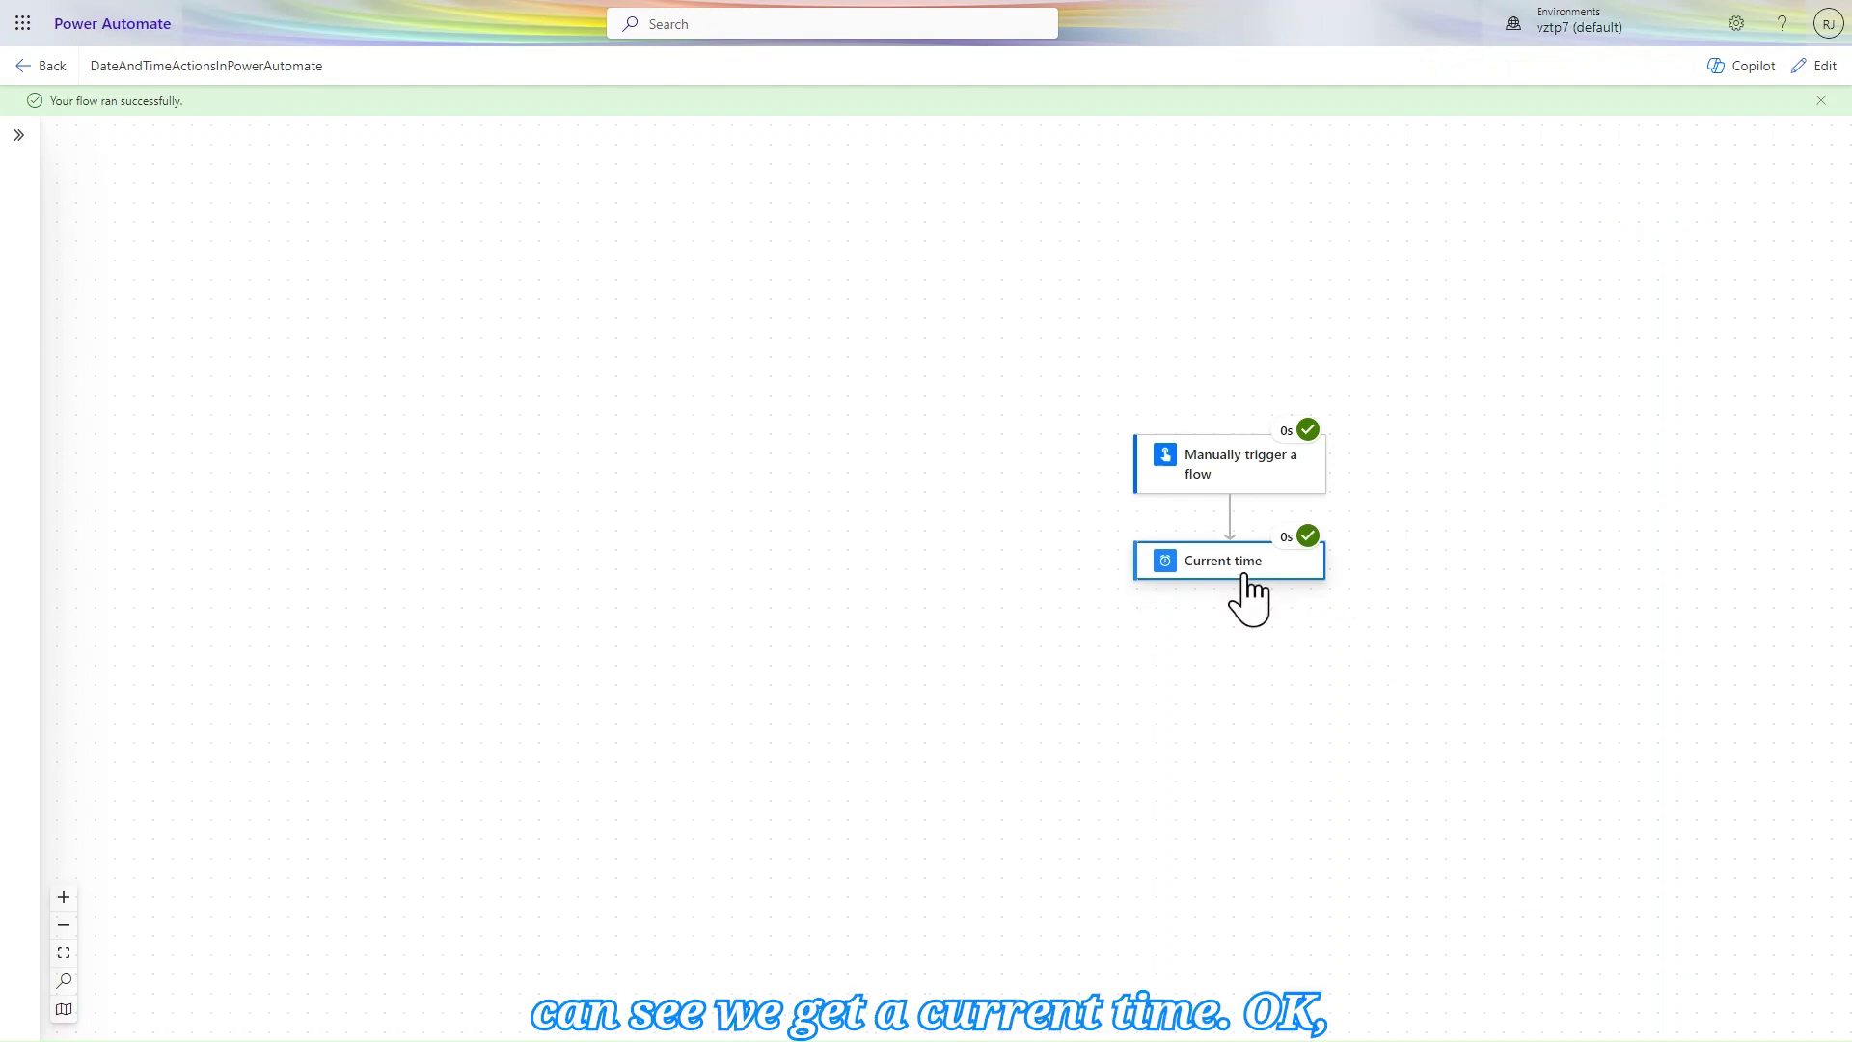
Inspect the Current time step's output, 2024-08-29T06:25:52.5845337Z.
click(1201, 577)
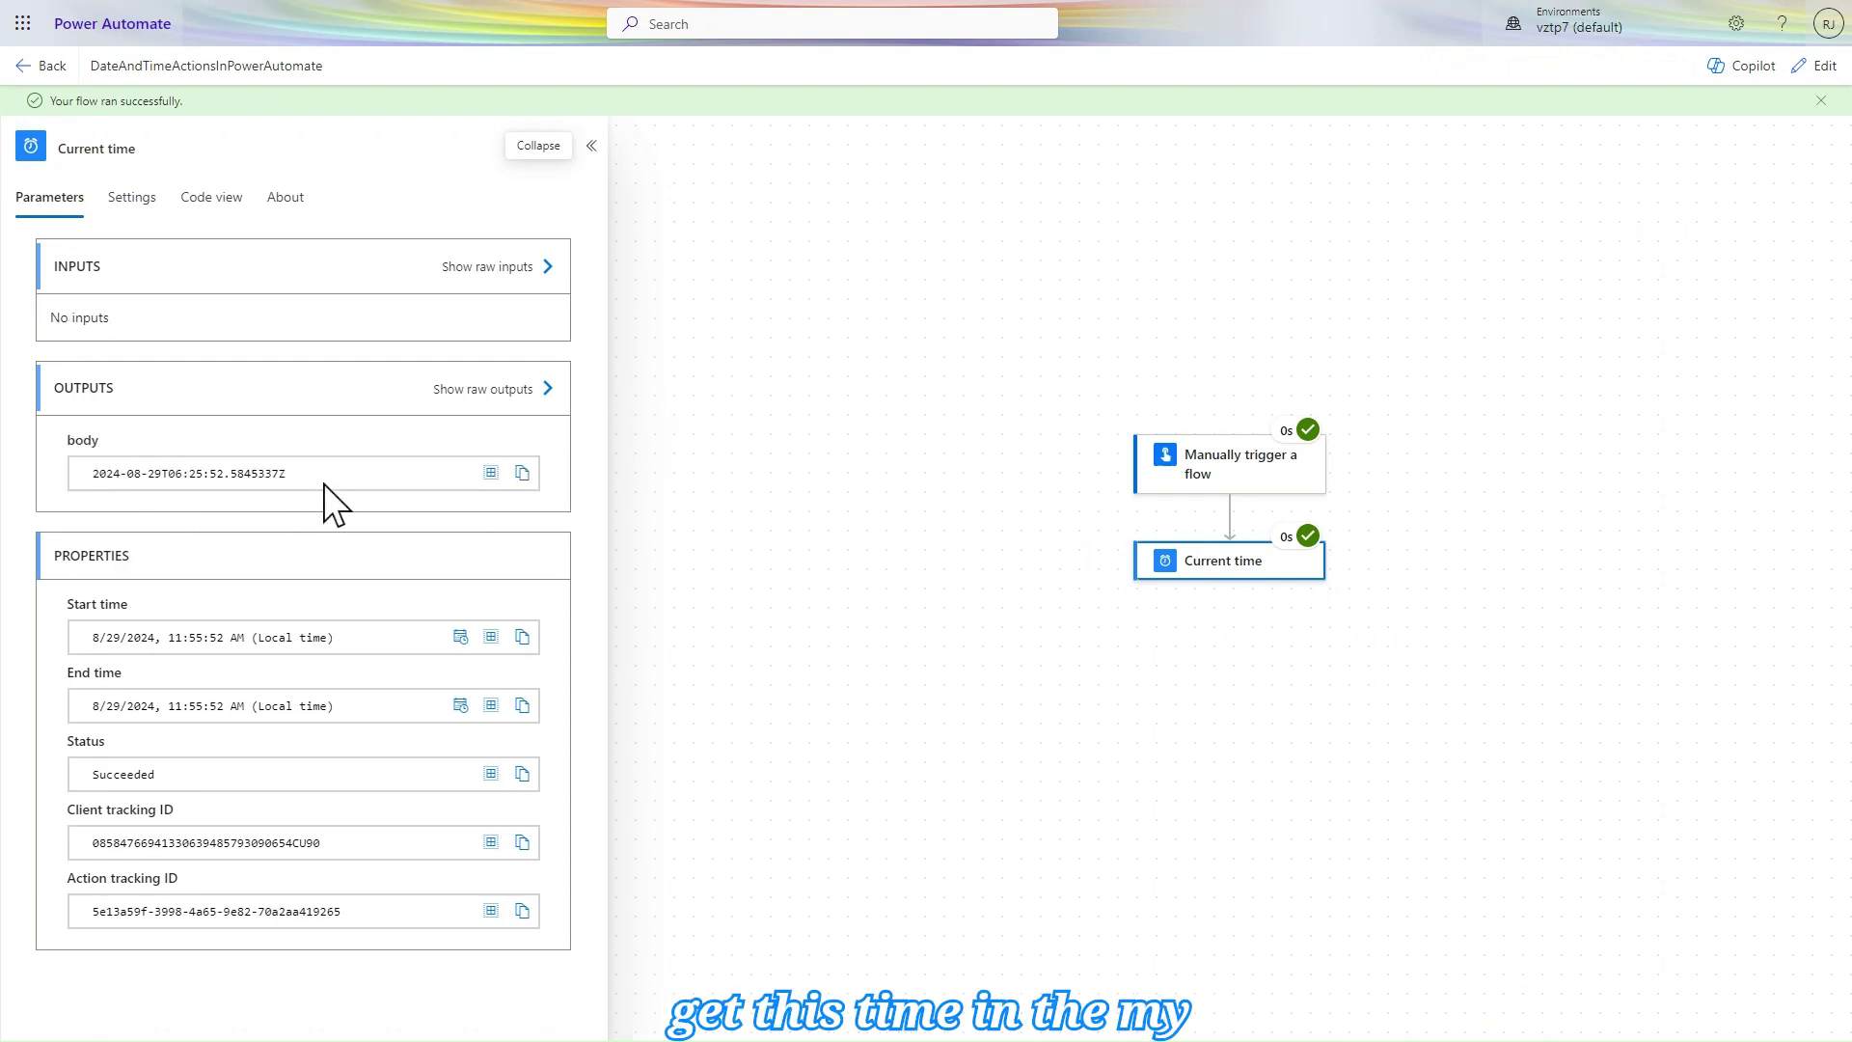
drag(319, 467, 62, 458)
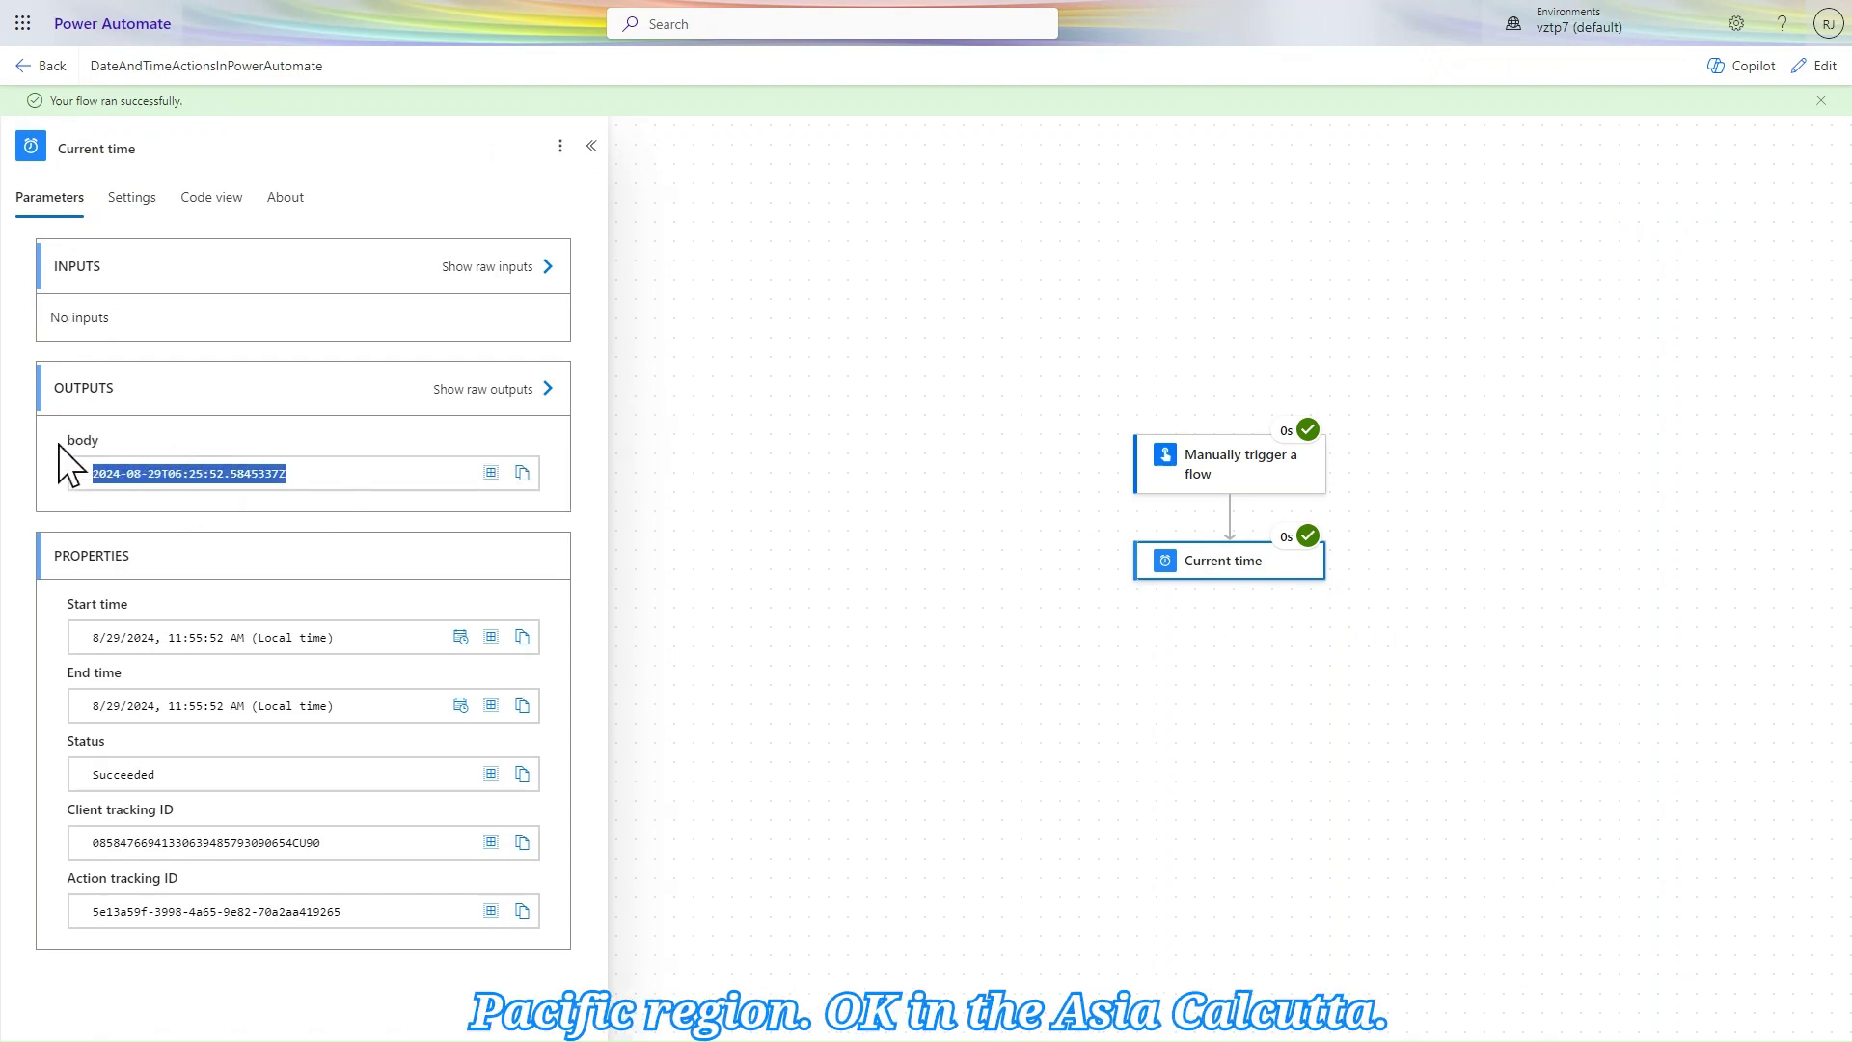
click(301, 467)
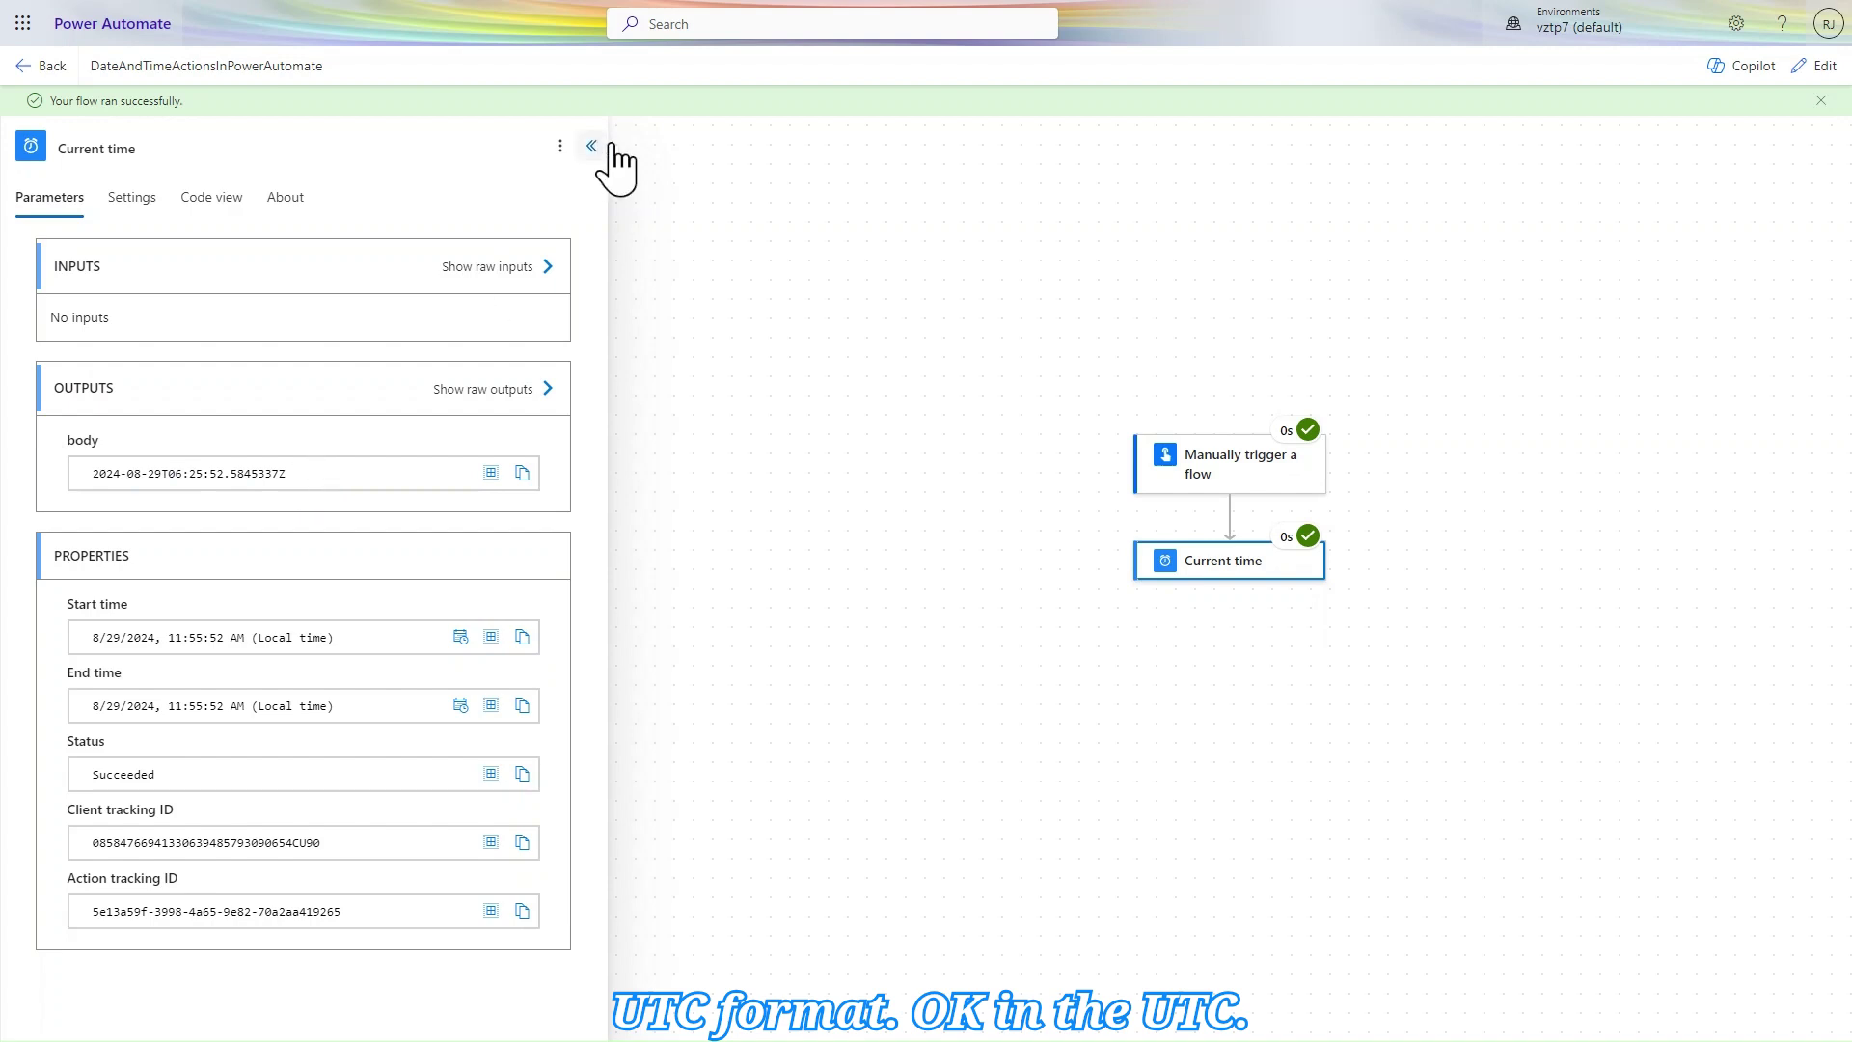
Add a built-in Convert time zone action after Current time, using Current time as Base Time.
click(1814, 70)
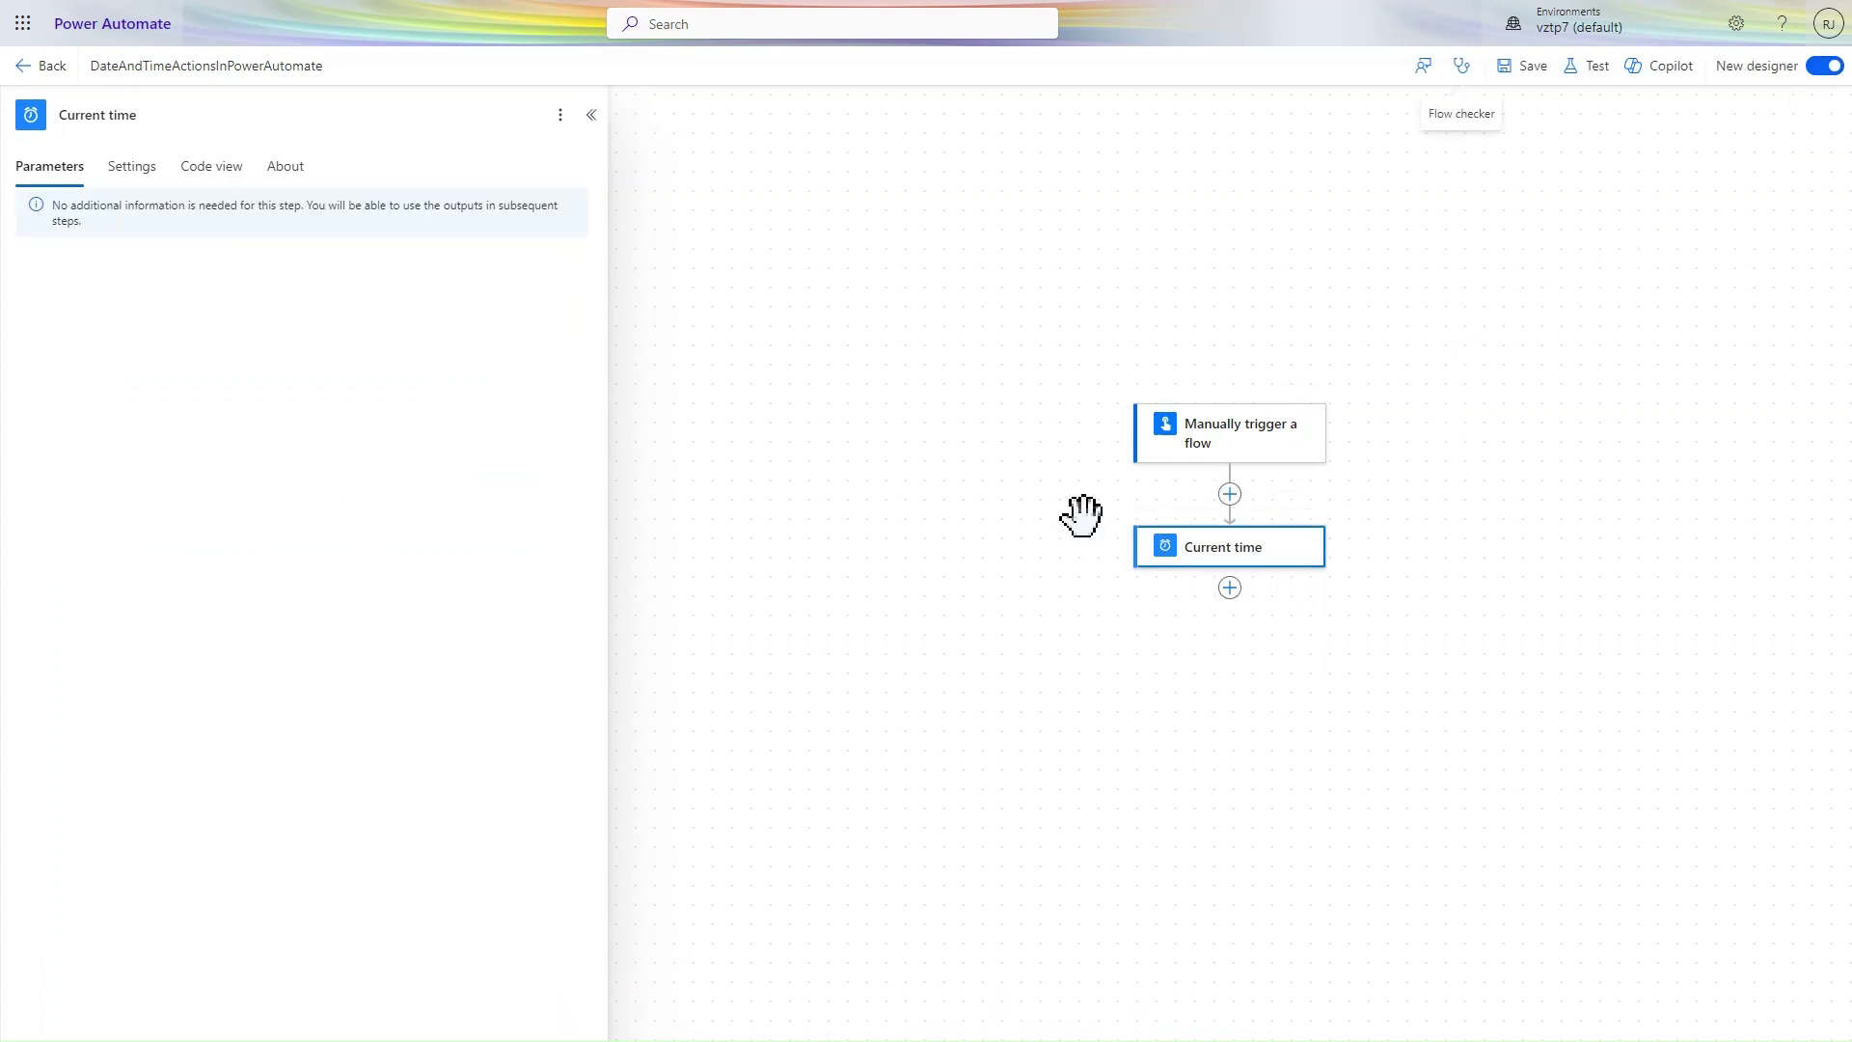
click(1230, 587)
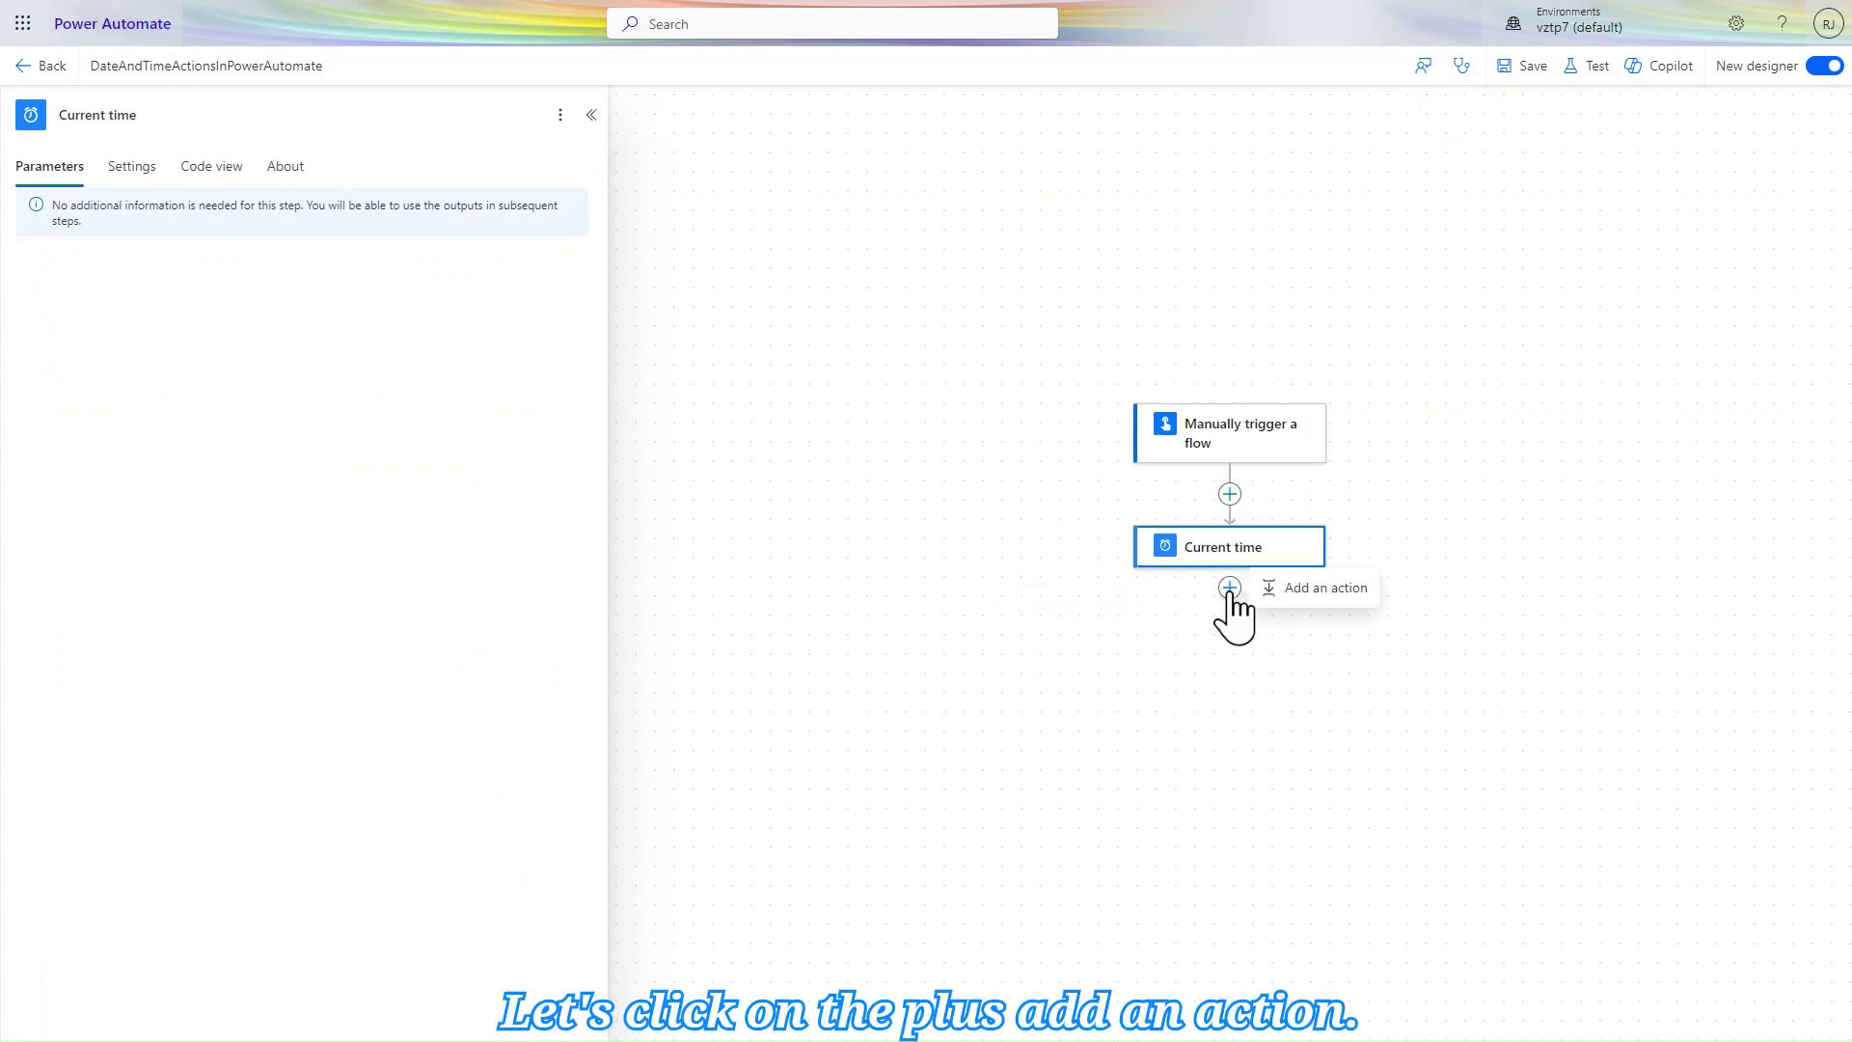
click(1284, 591)
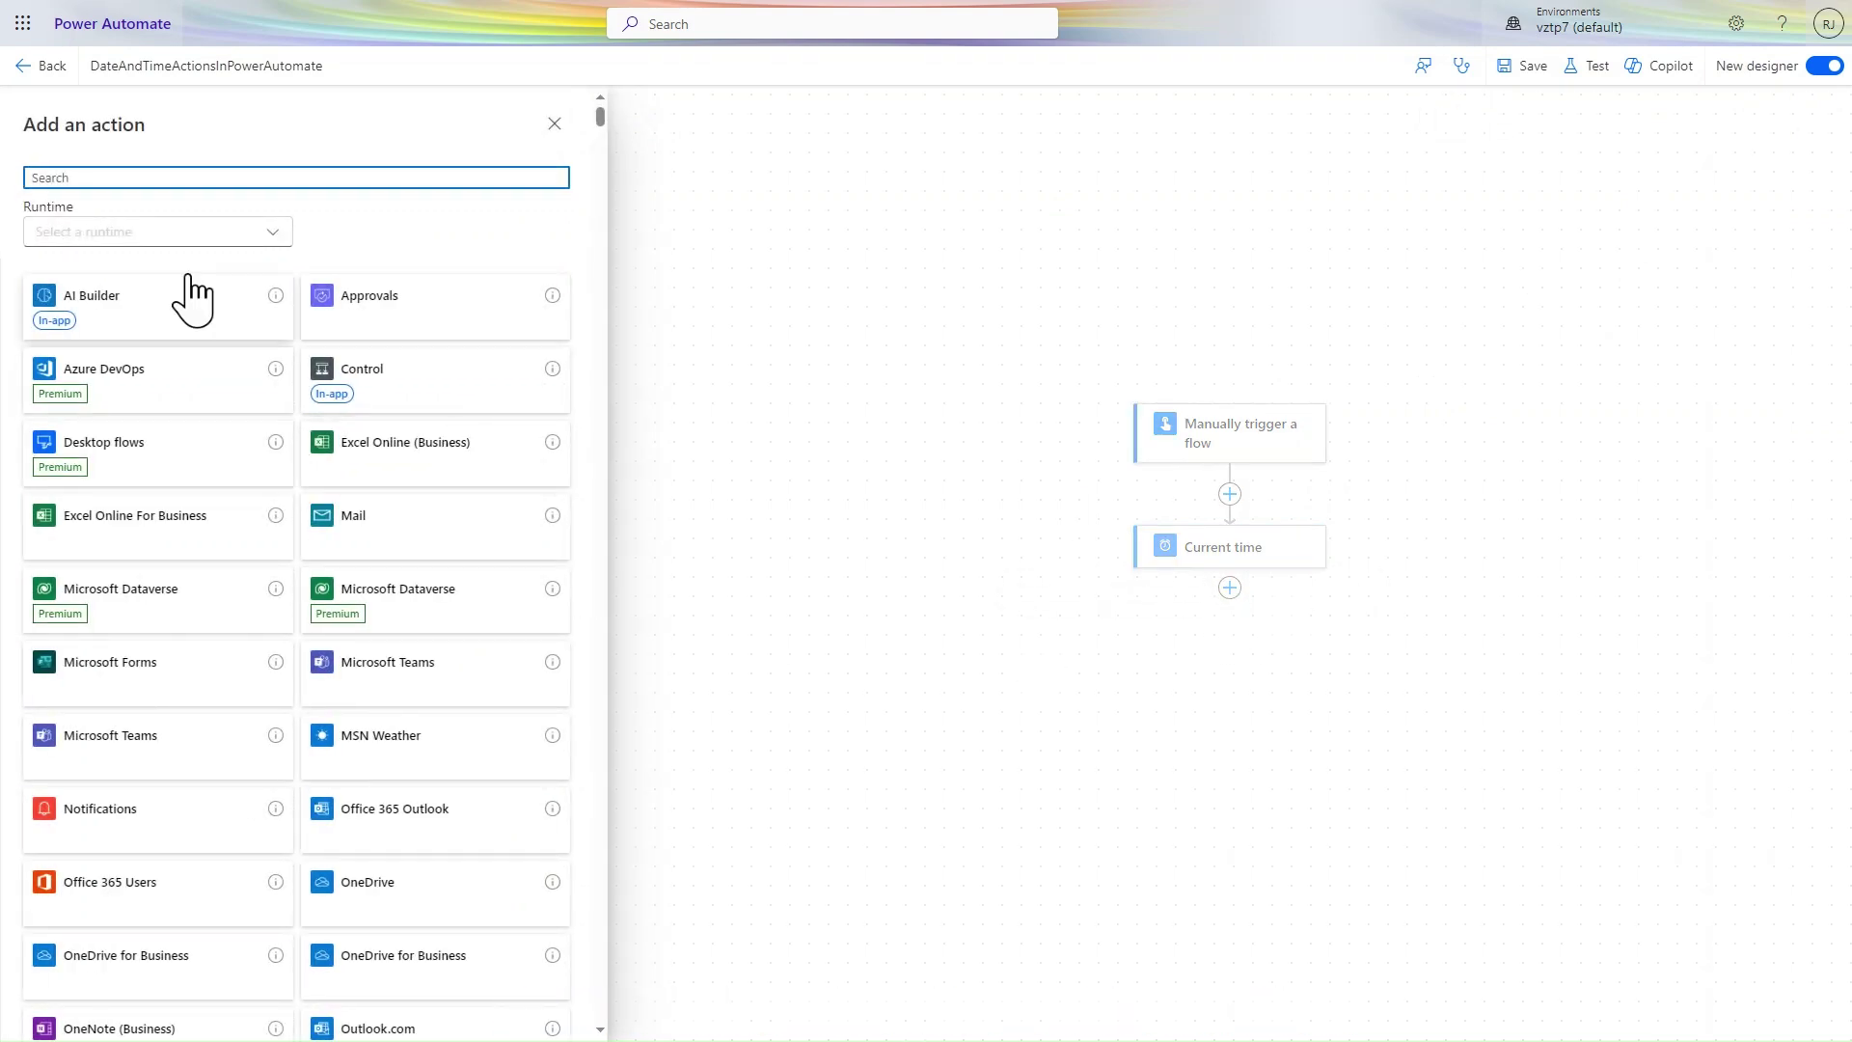
click(221, 247)
click(84, 303)
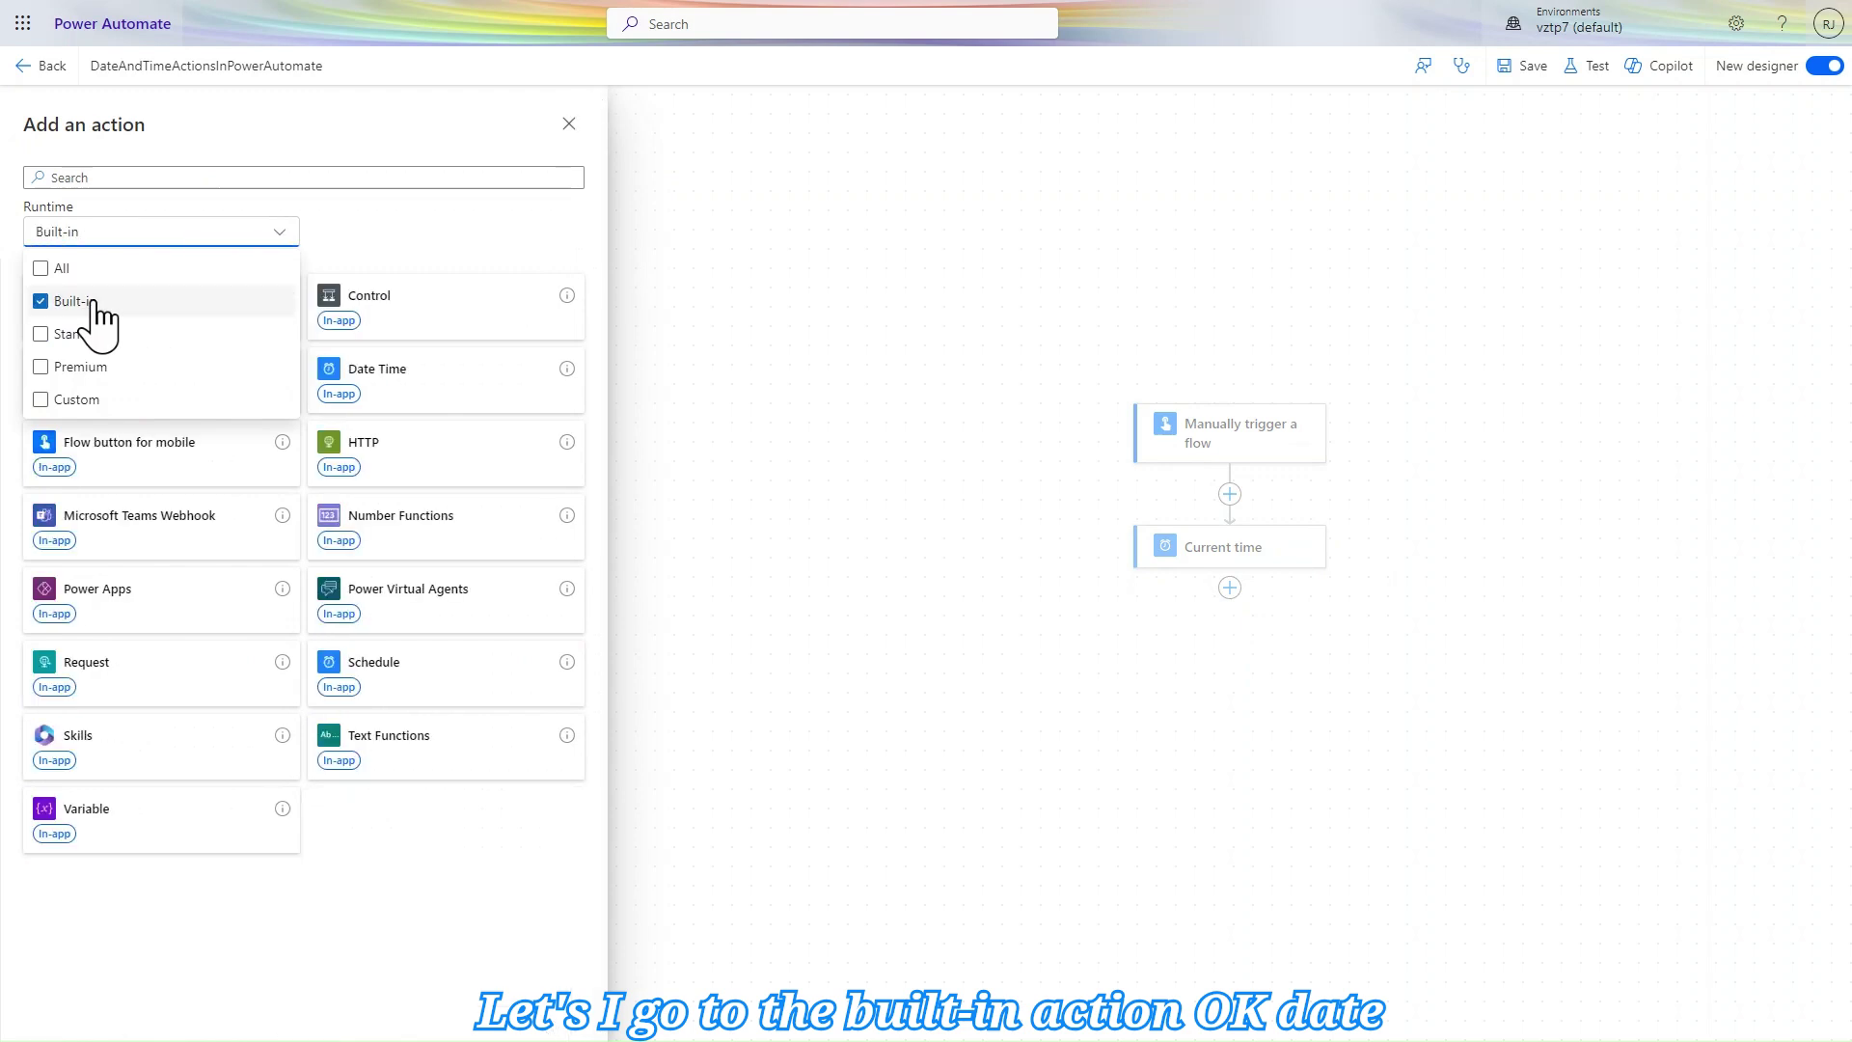
click(387, 377)
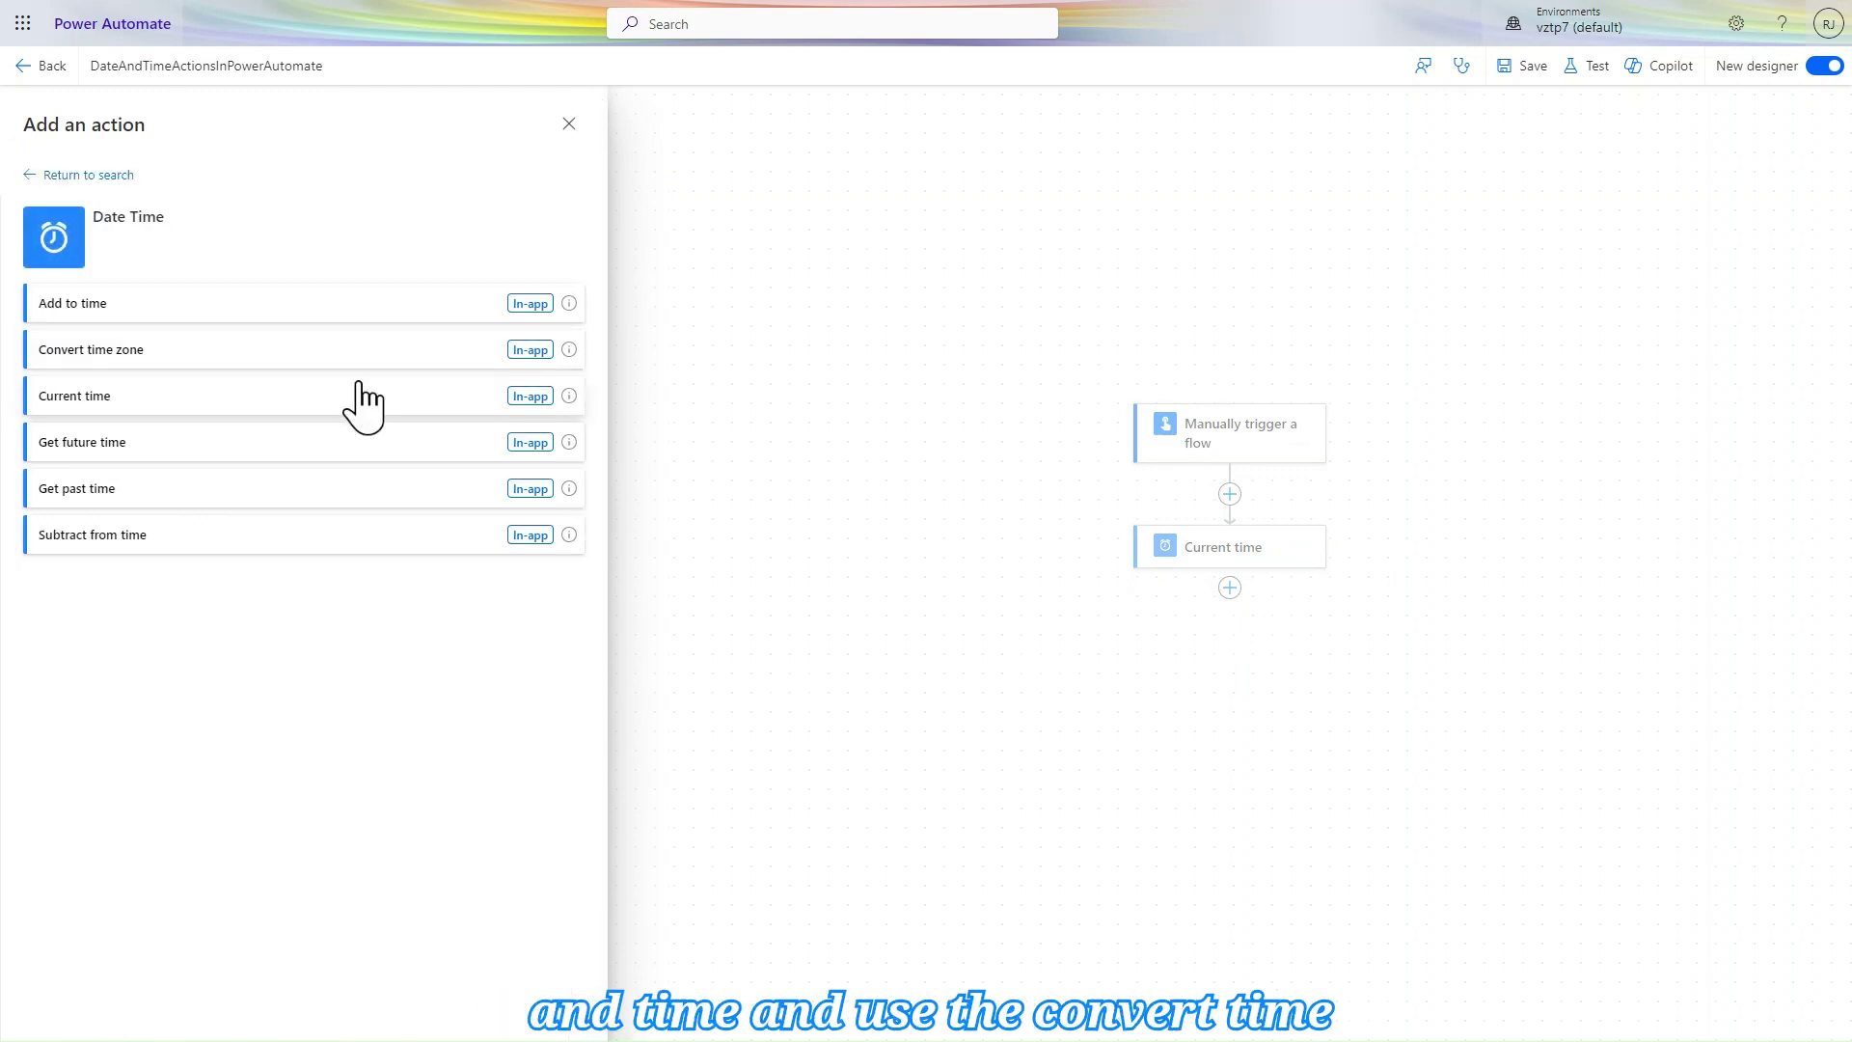
click(197, 357)
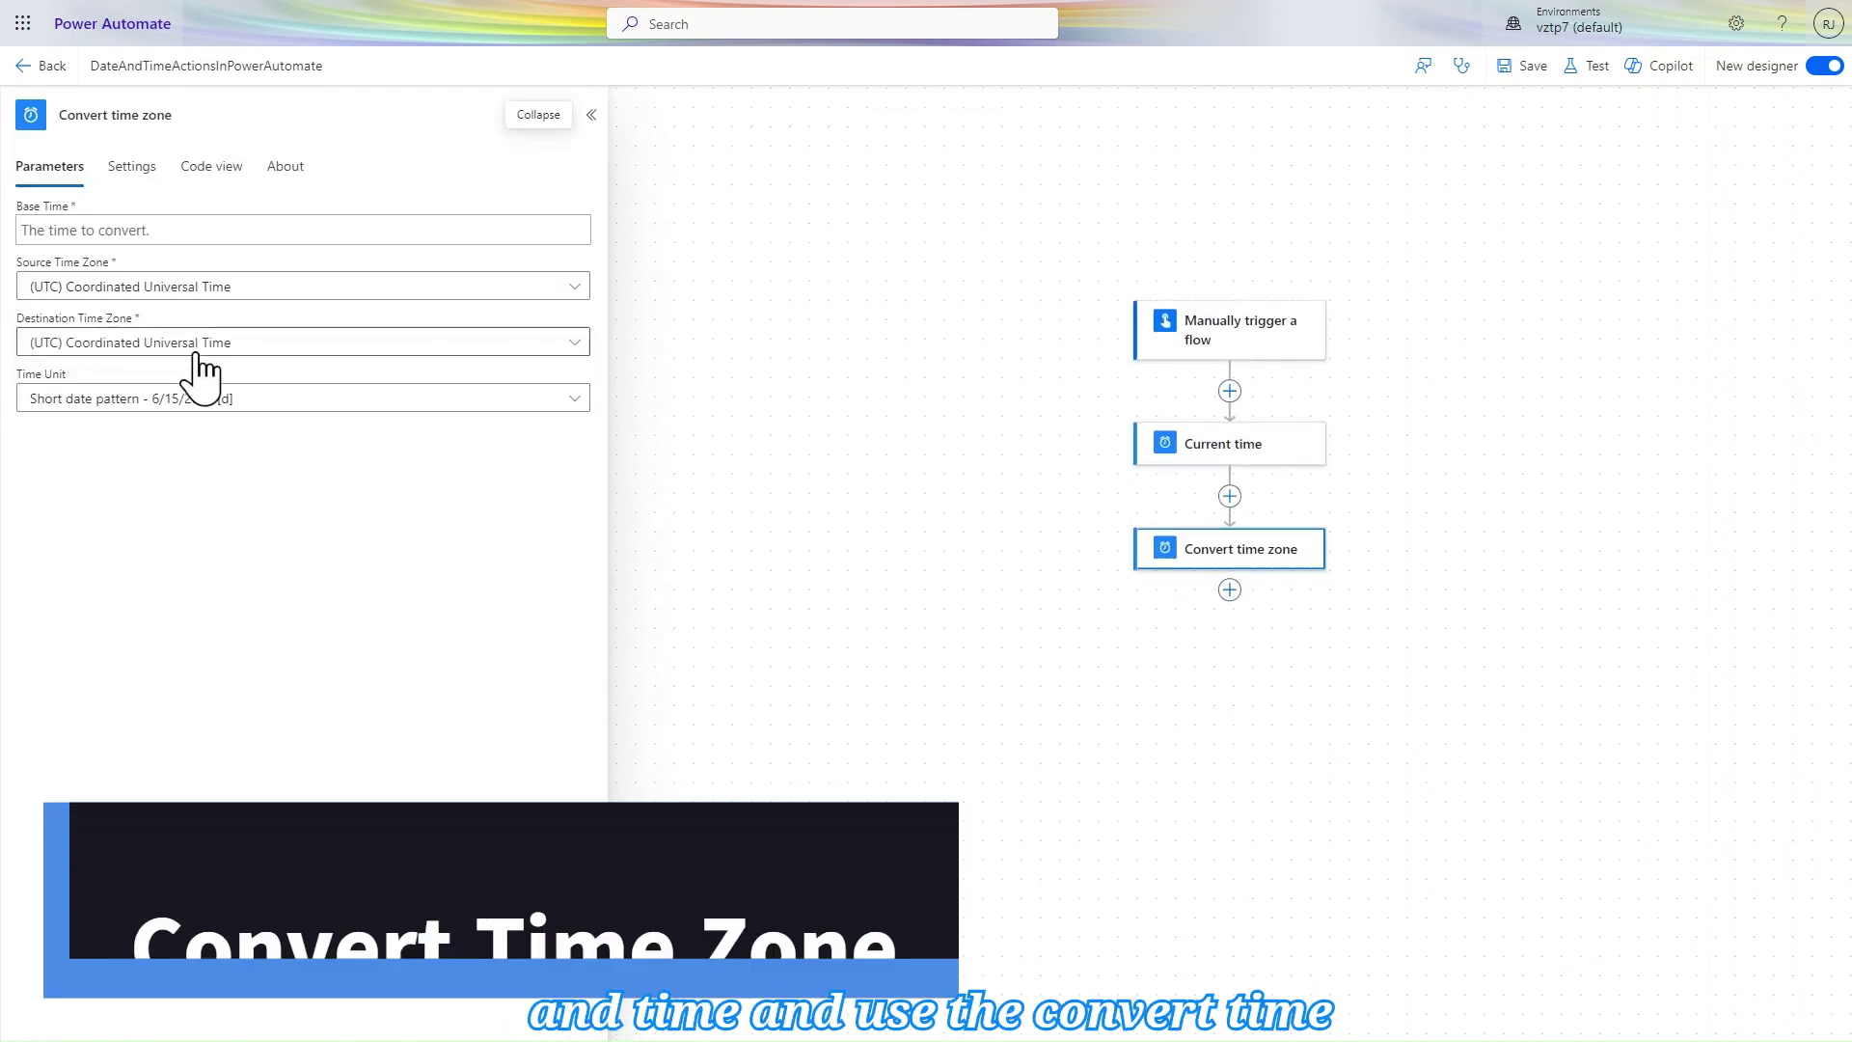
click(341, 232)
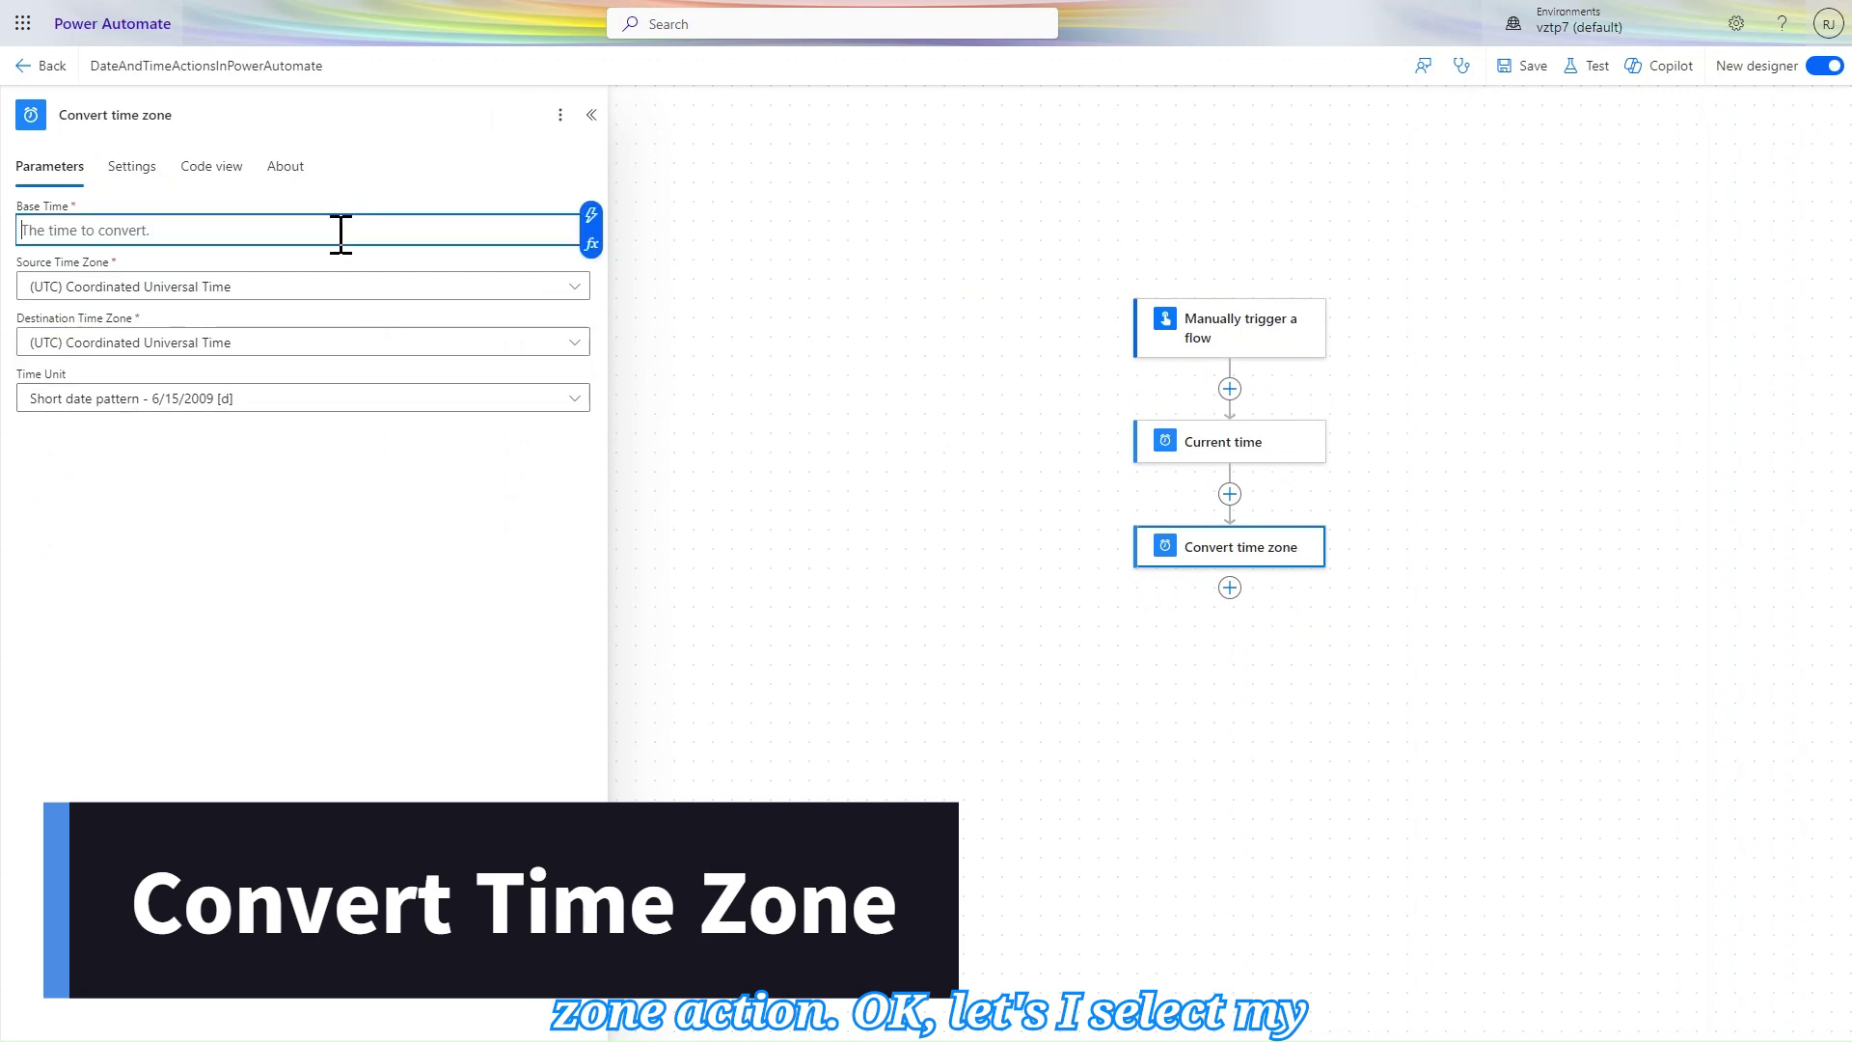
click(590, 216)
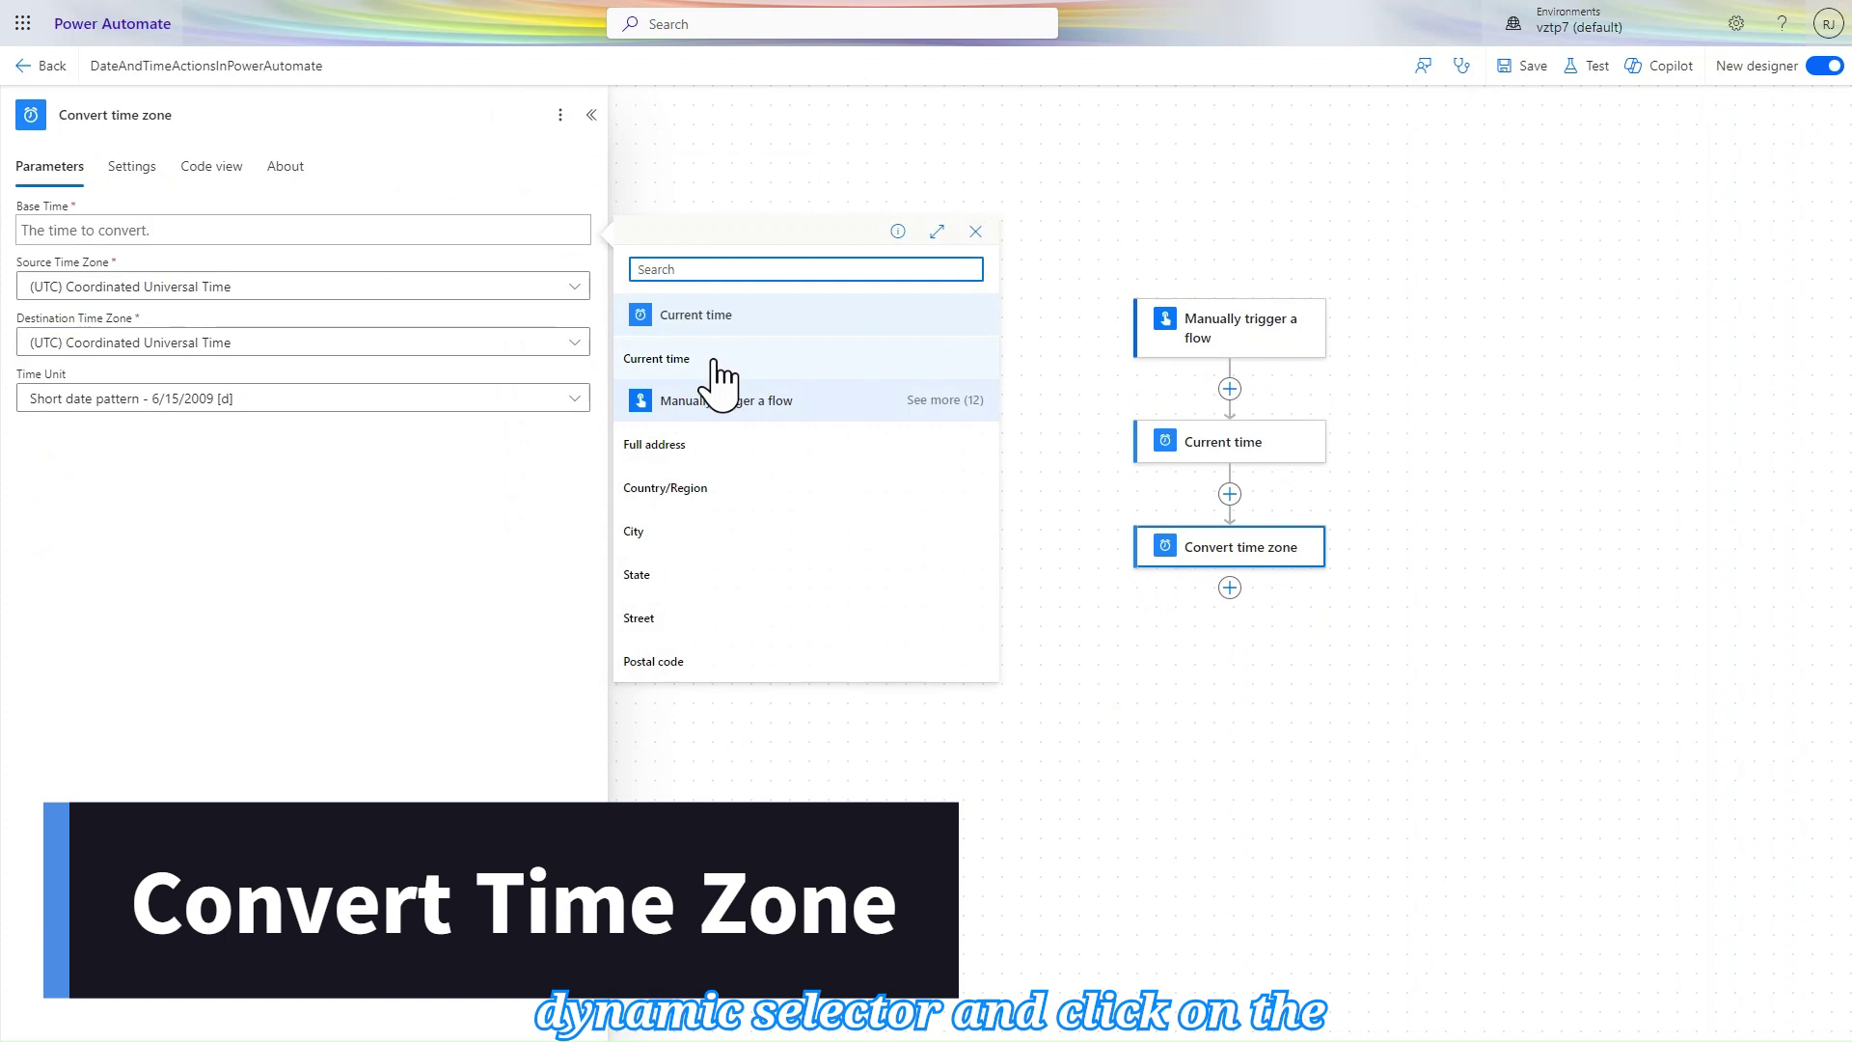
click(643, 361)
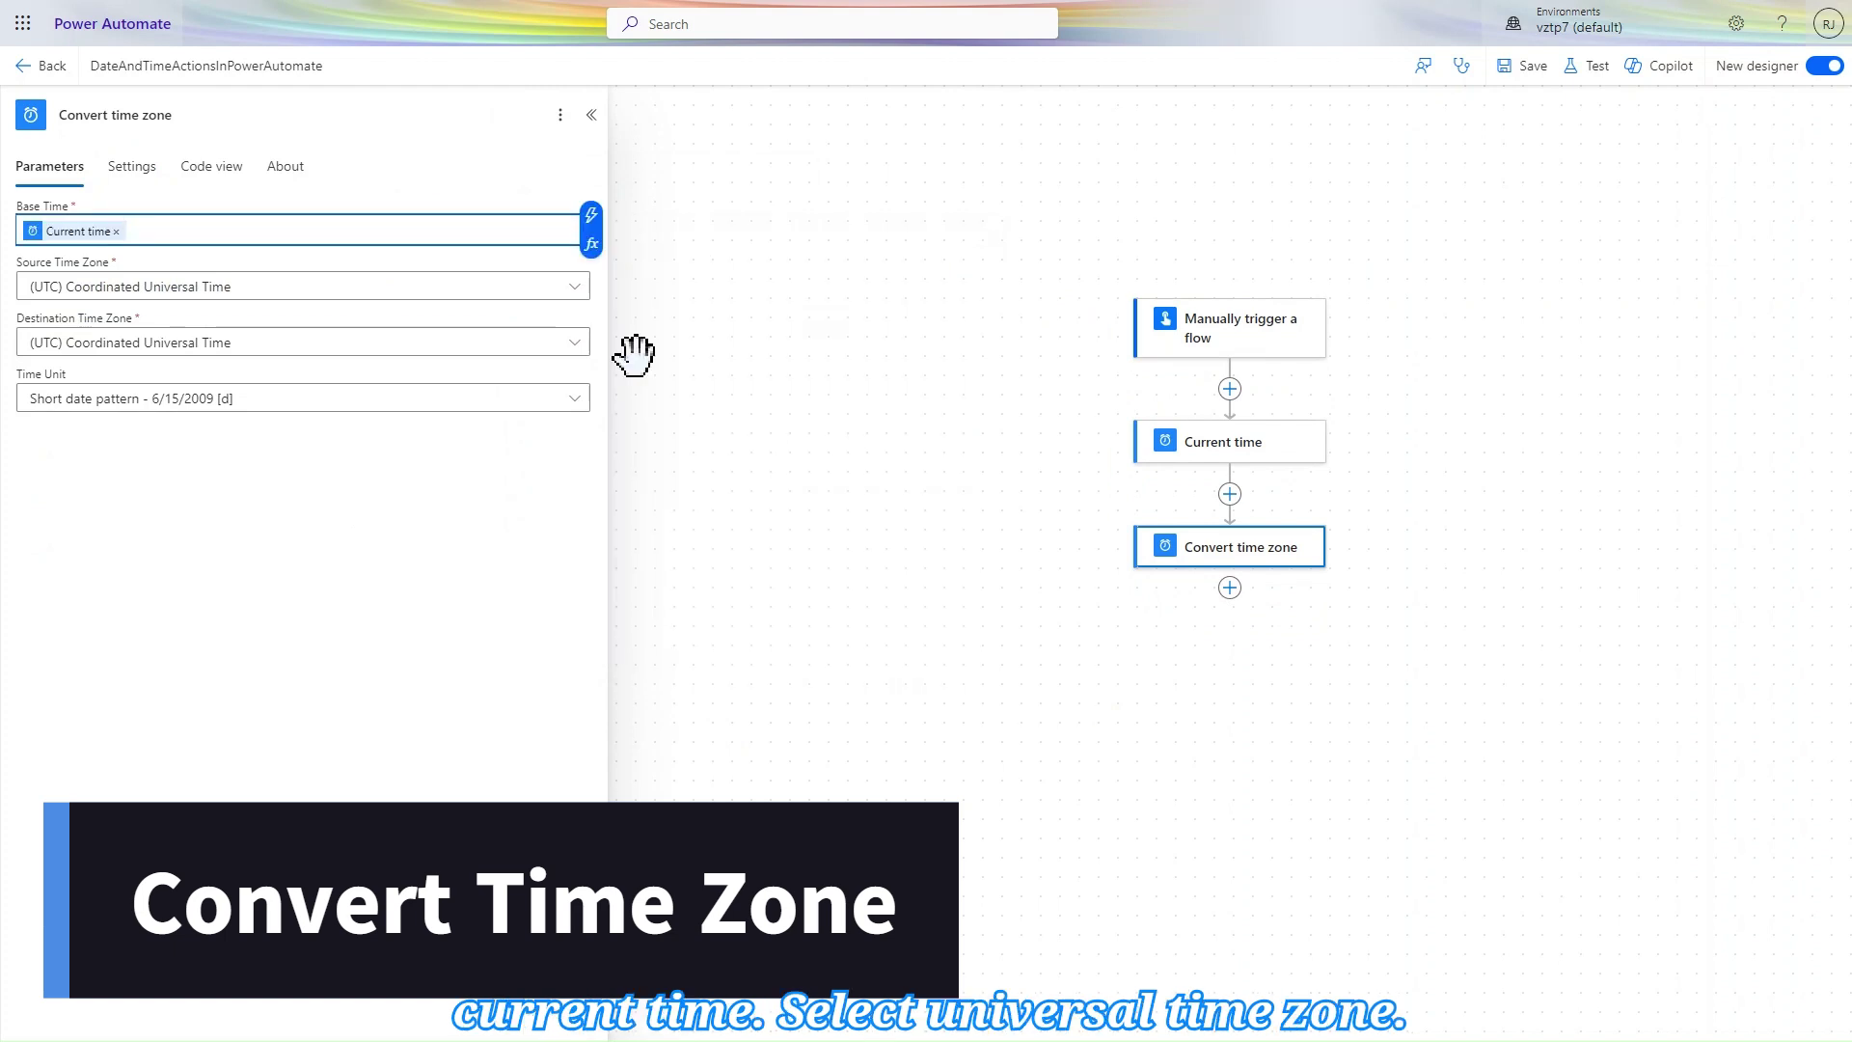
Convert from (UTC+05:30) Chennai, Kolkata, Mumbai, New Delhi to UTC in Full date/time (long) format.
click(338, 295)
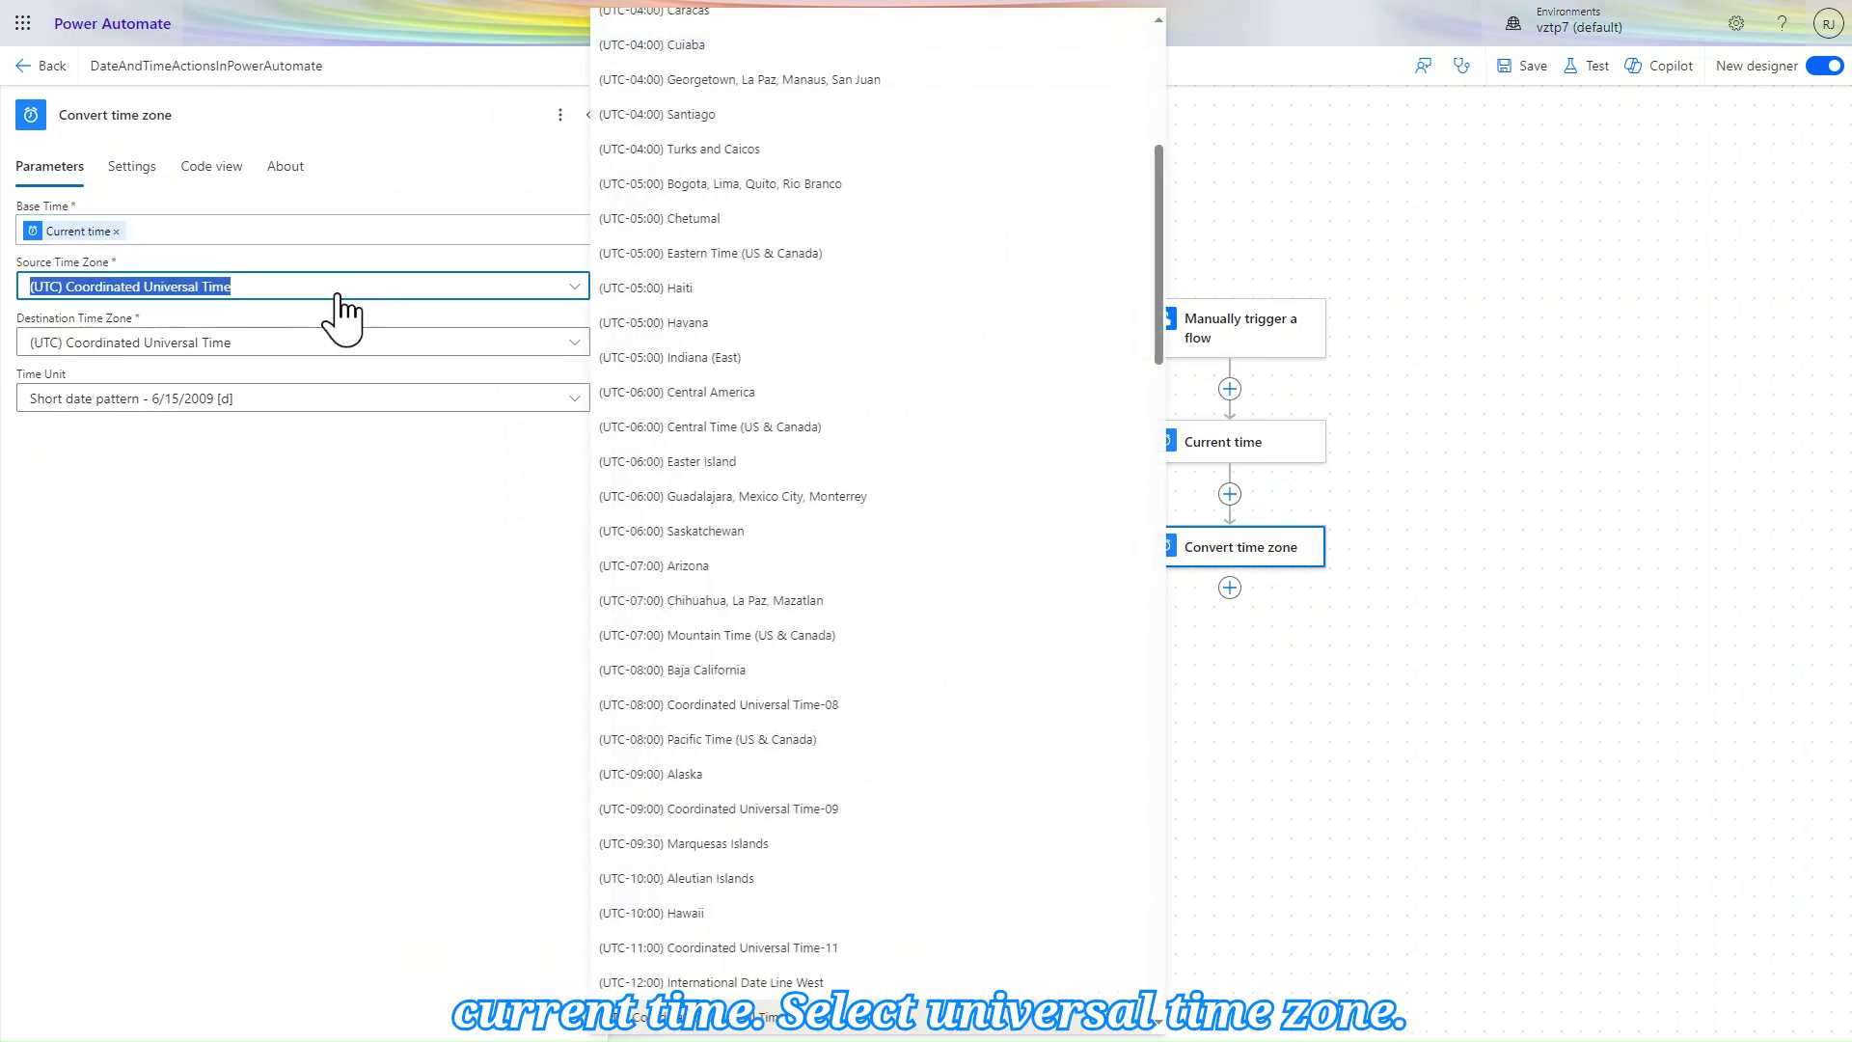
click(338, 295)
click(338, 295)
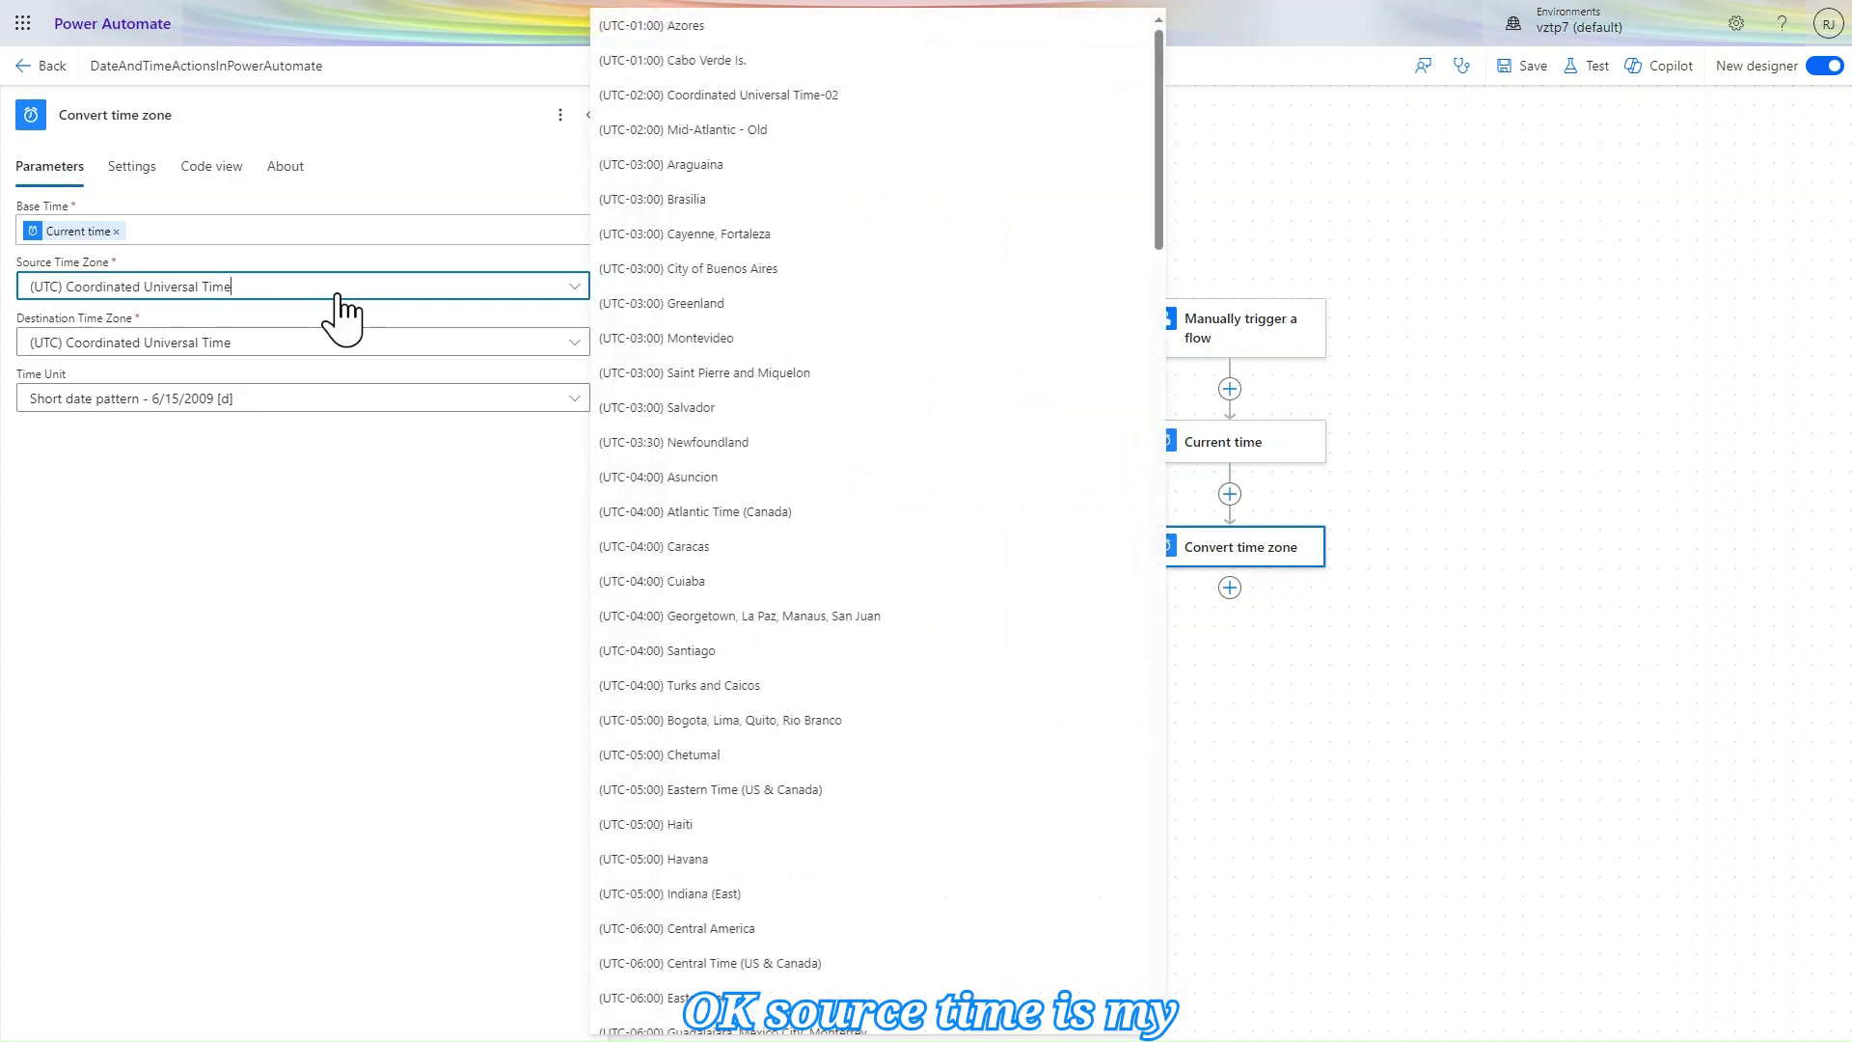
scroll(768, 824, down, 1)
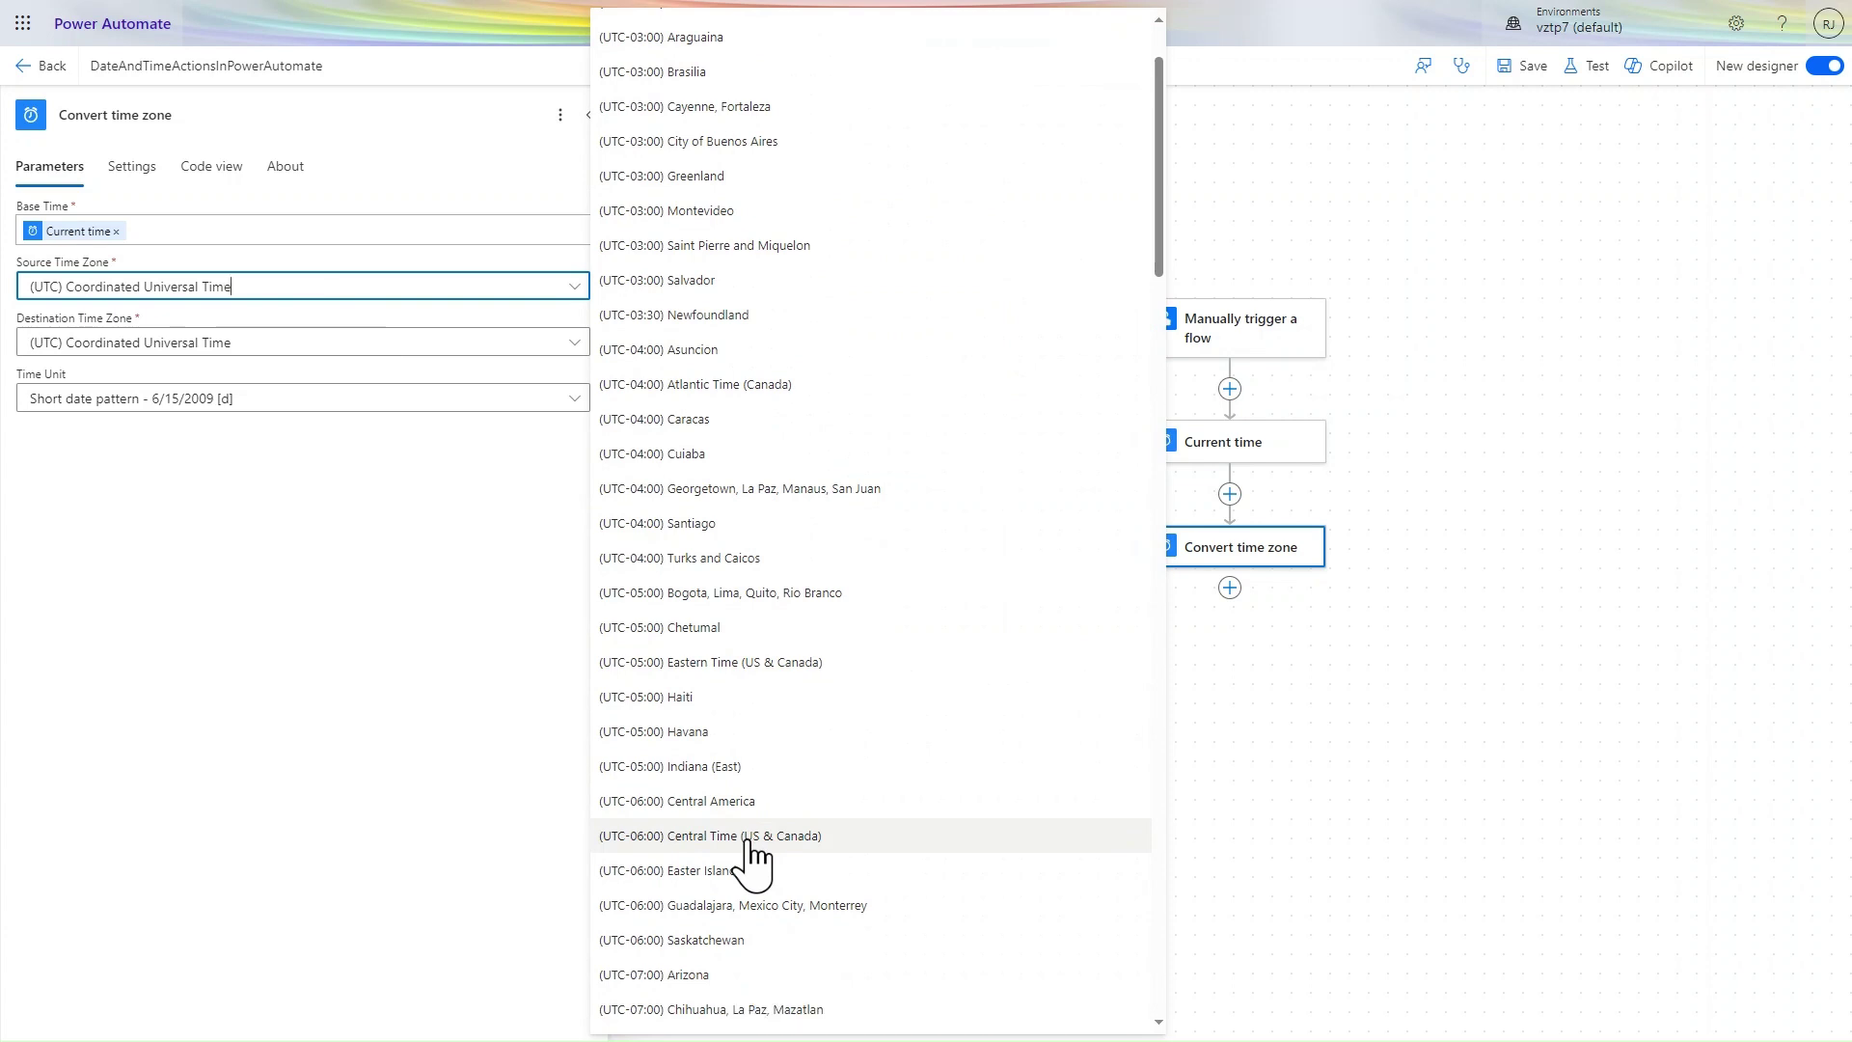
scroll(751, 862, down, 6)
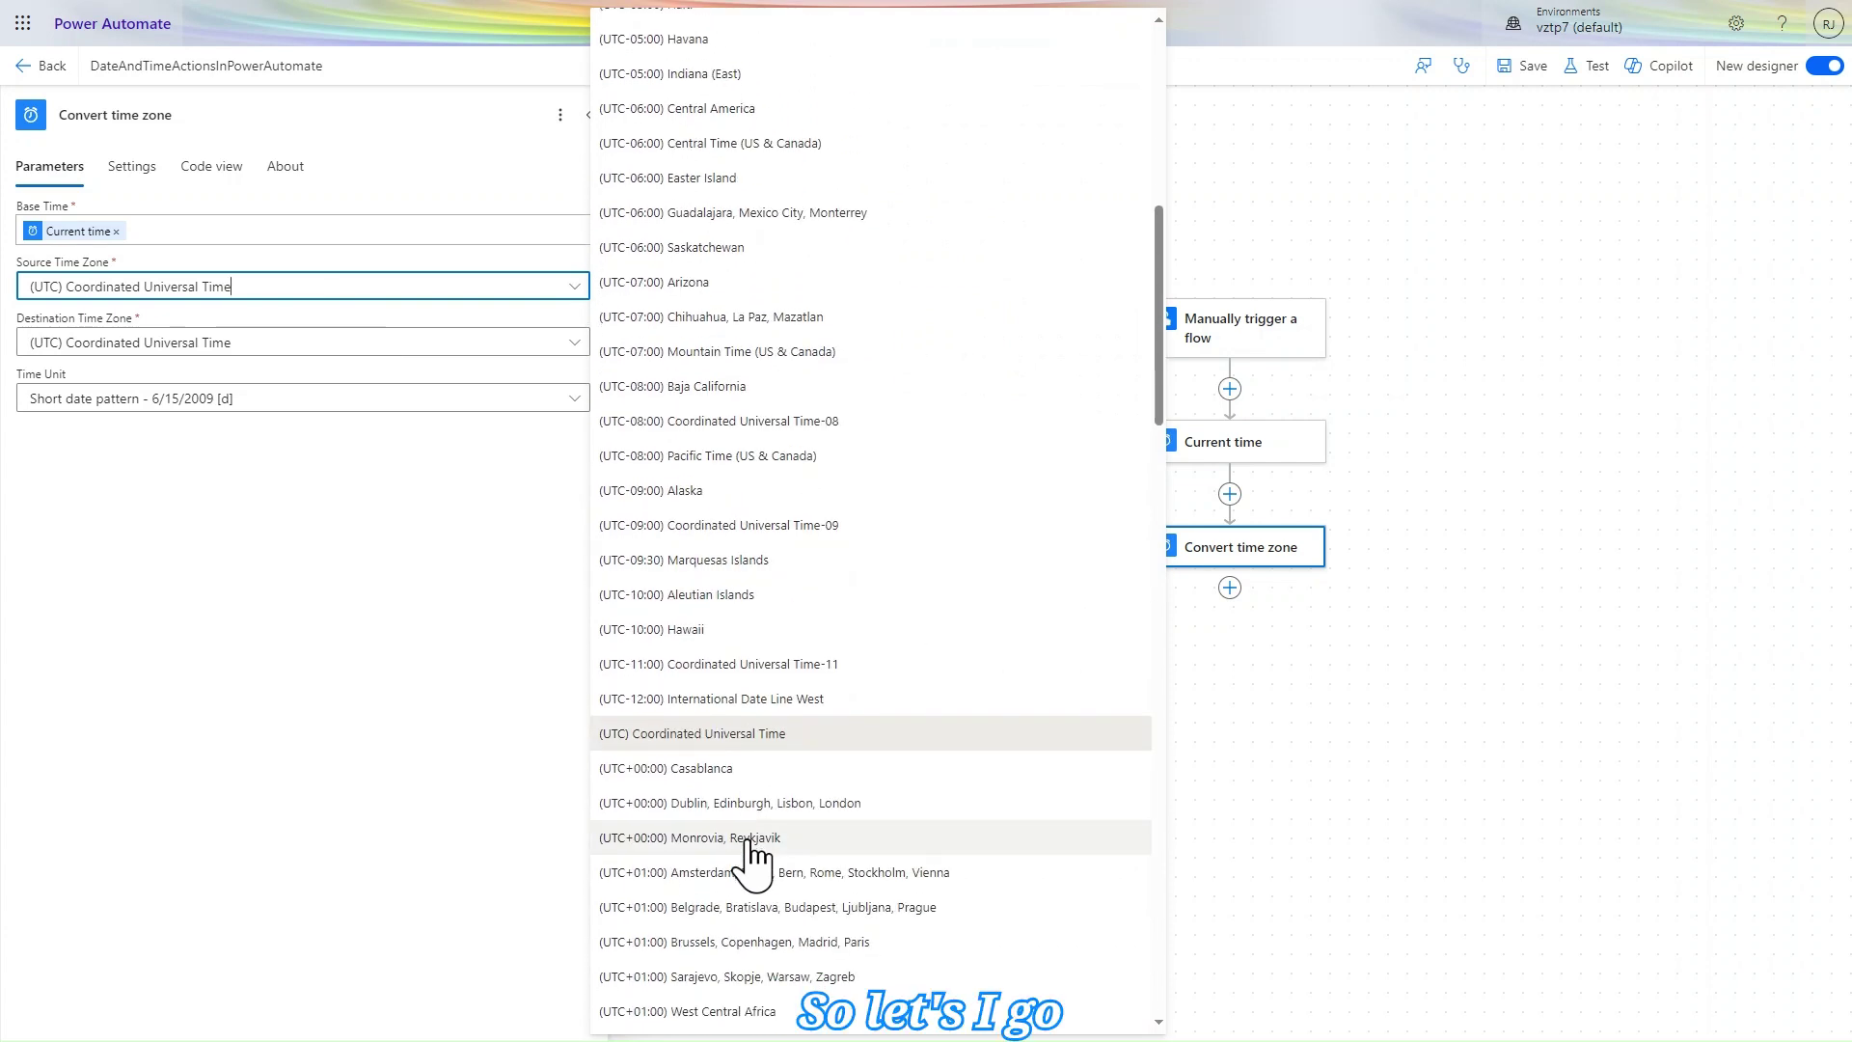
scroll(751, 861, down, 8)
scroll(750, 862, down, 5)
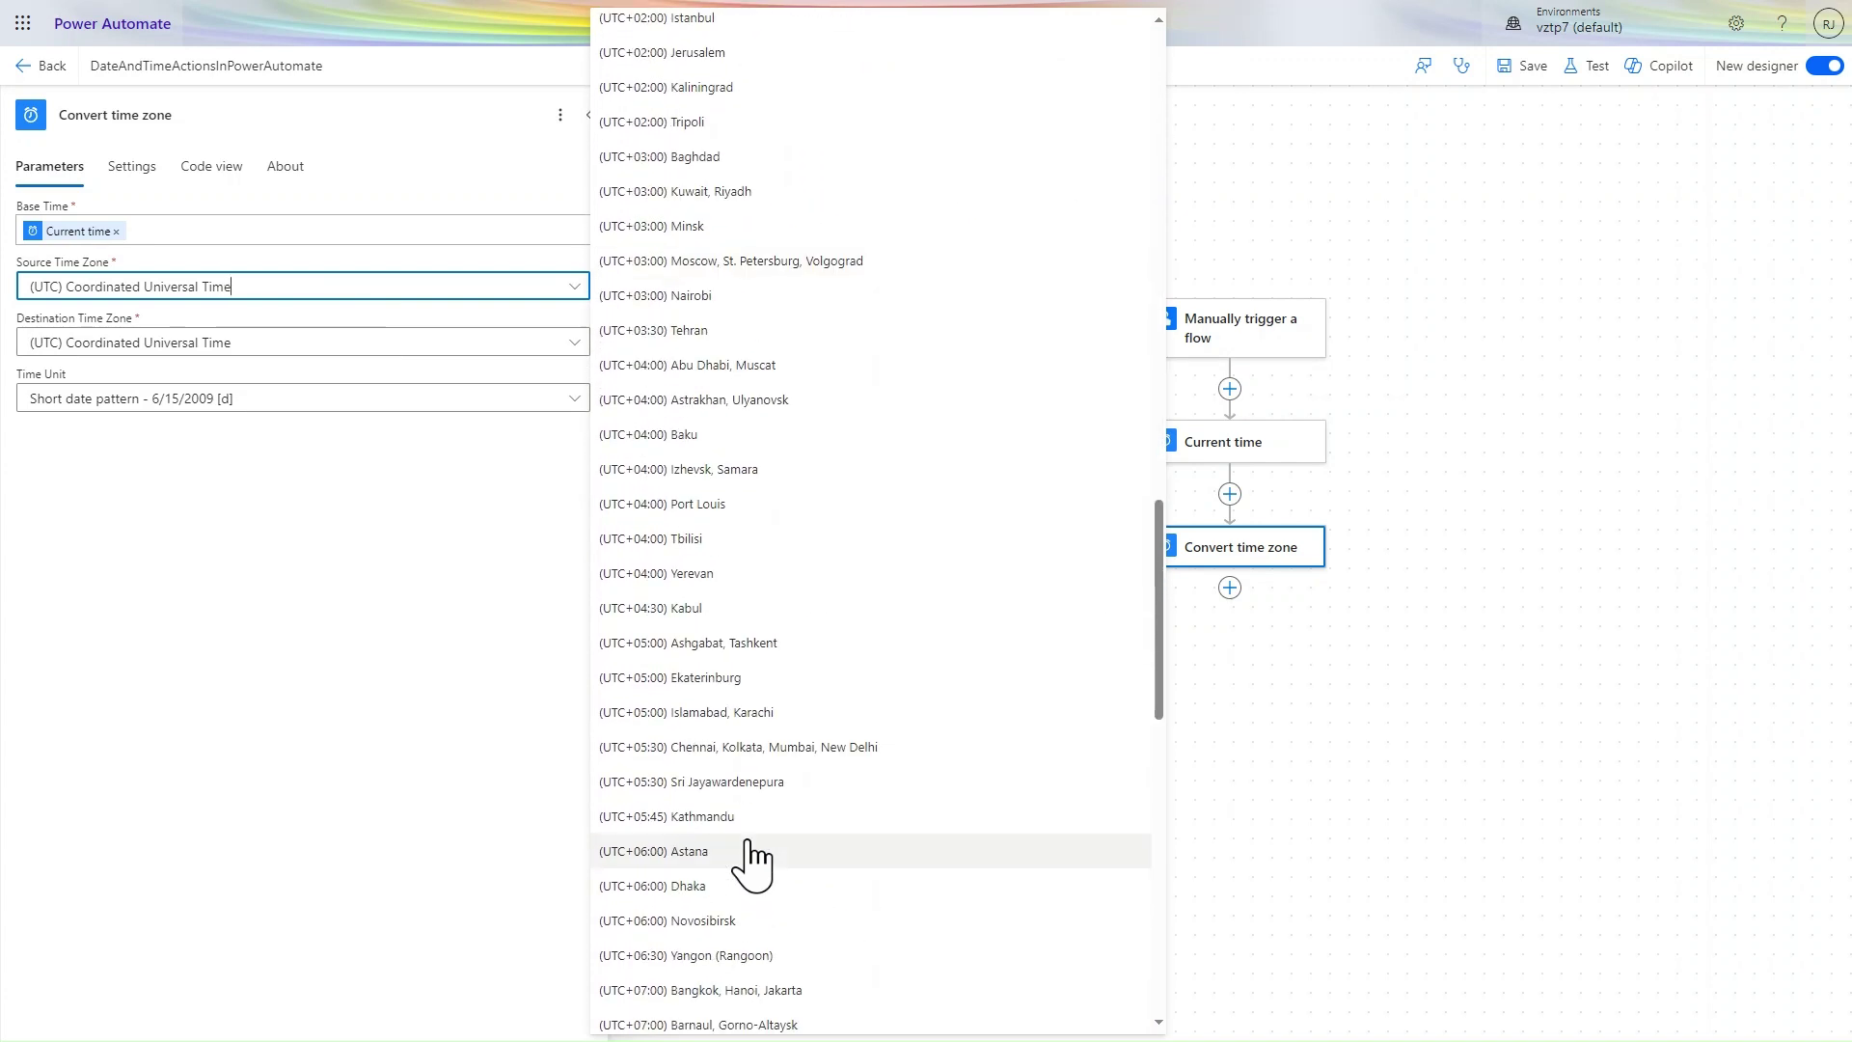
click(751, 855)
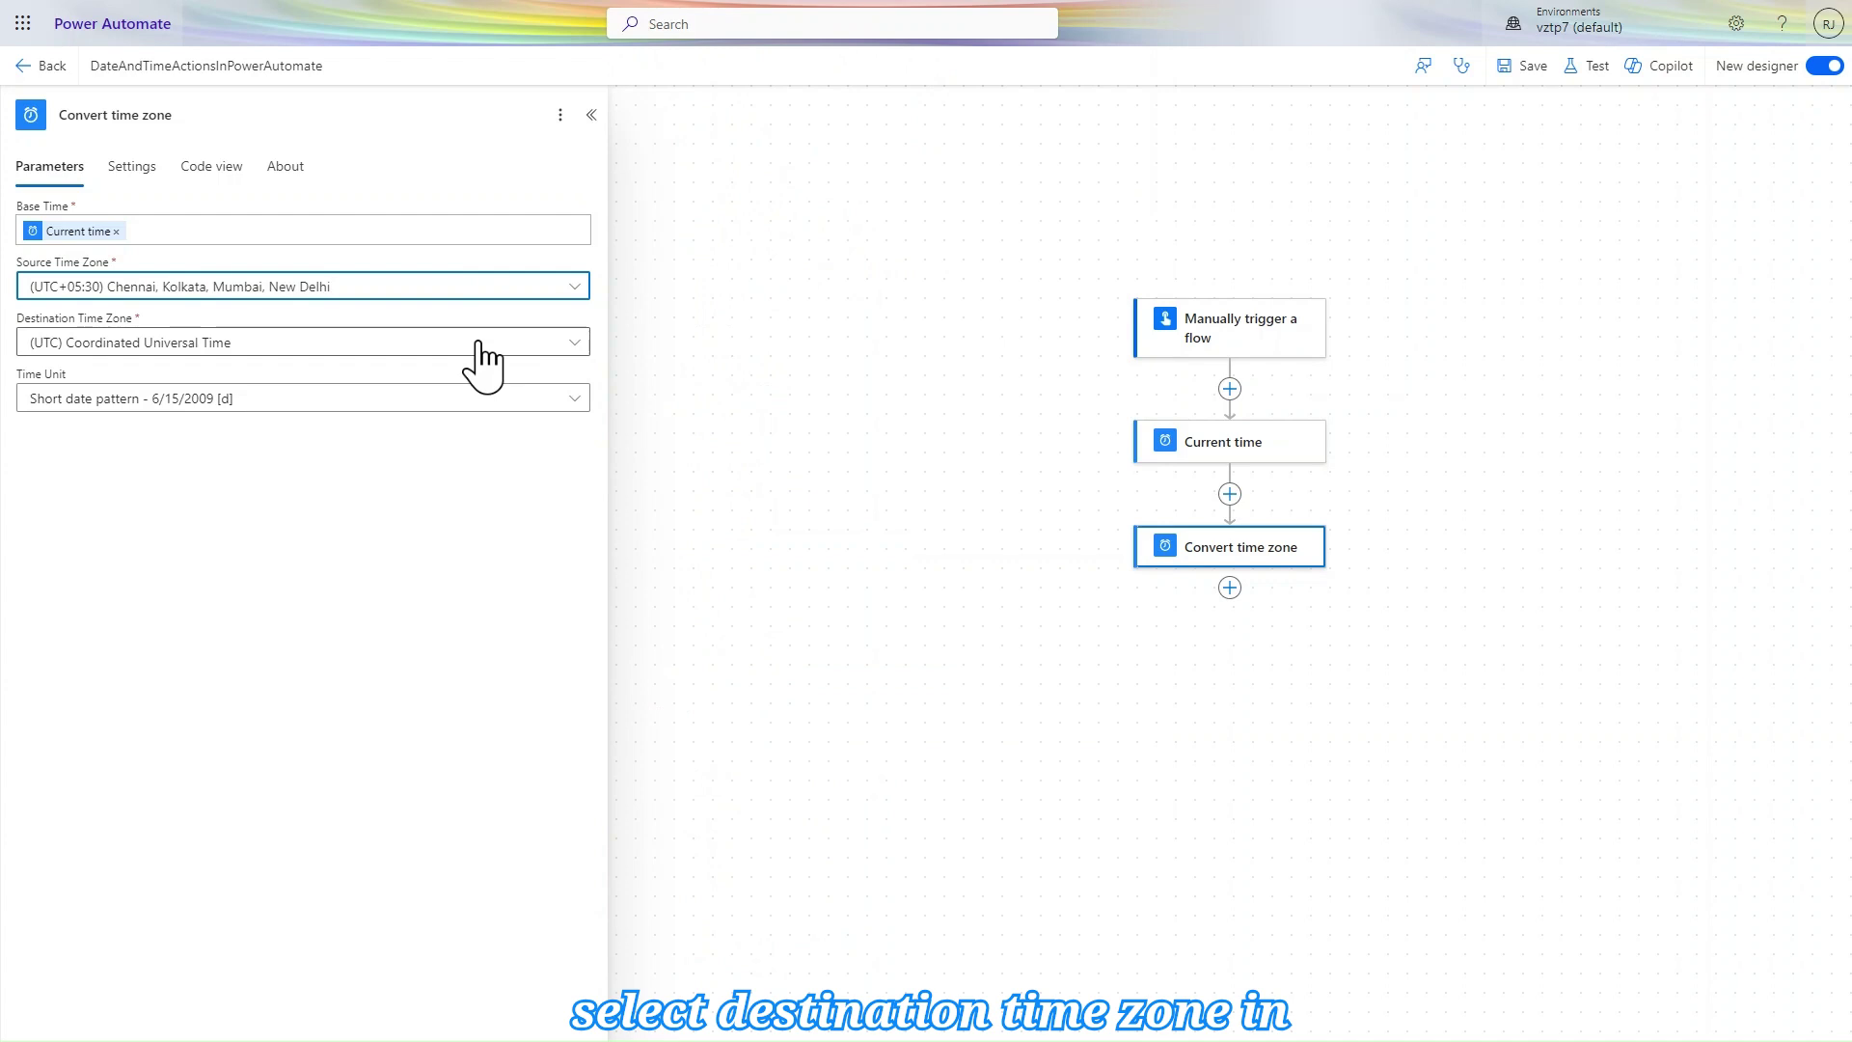
click(433, 349)
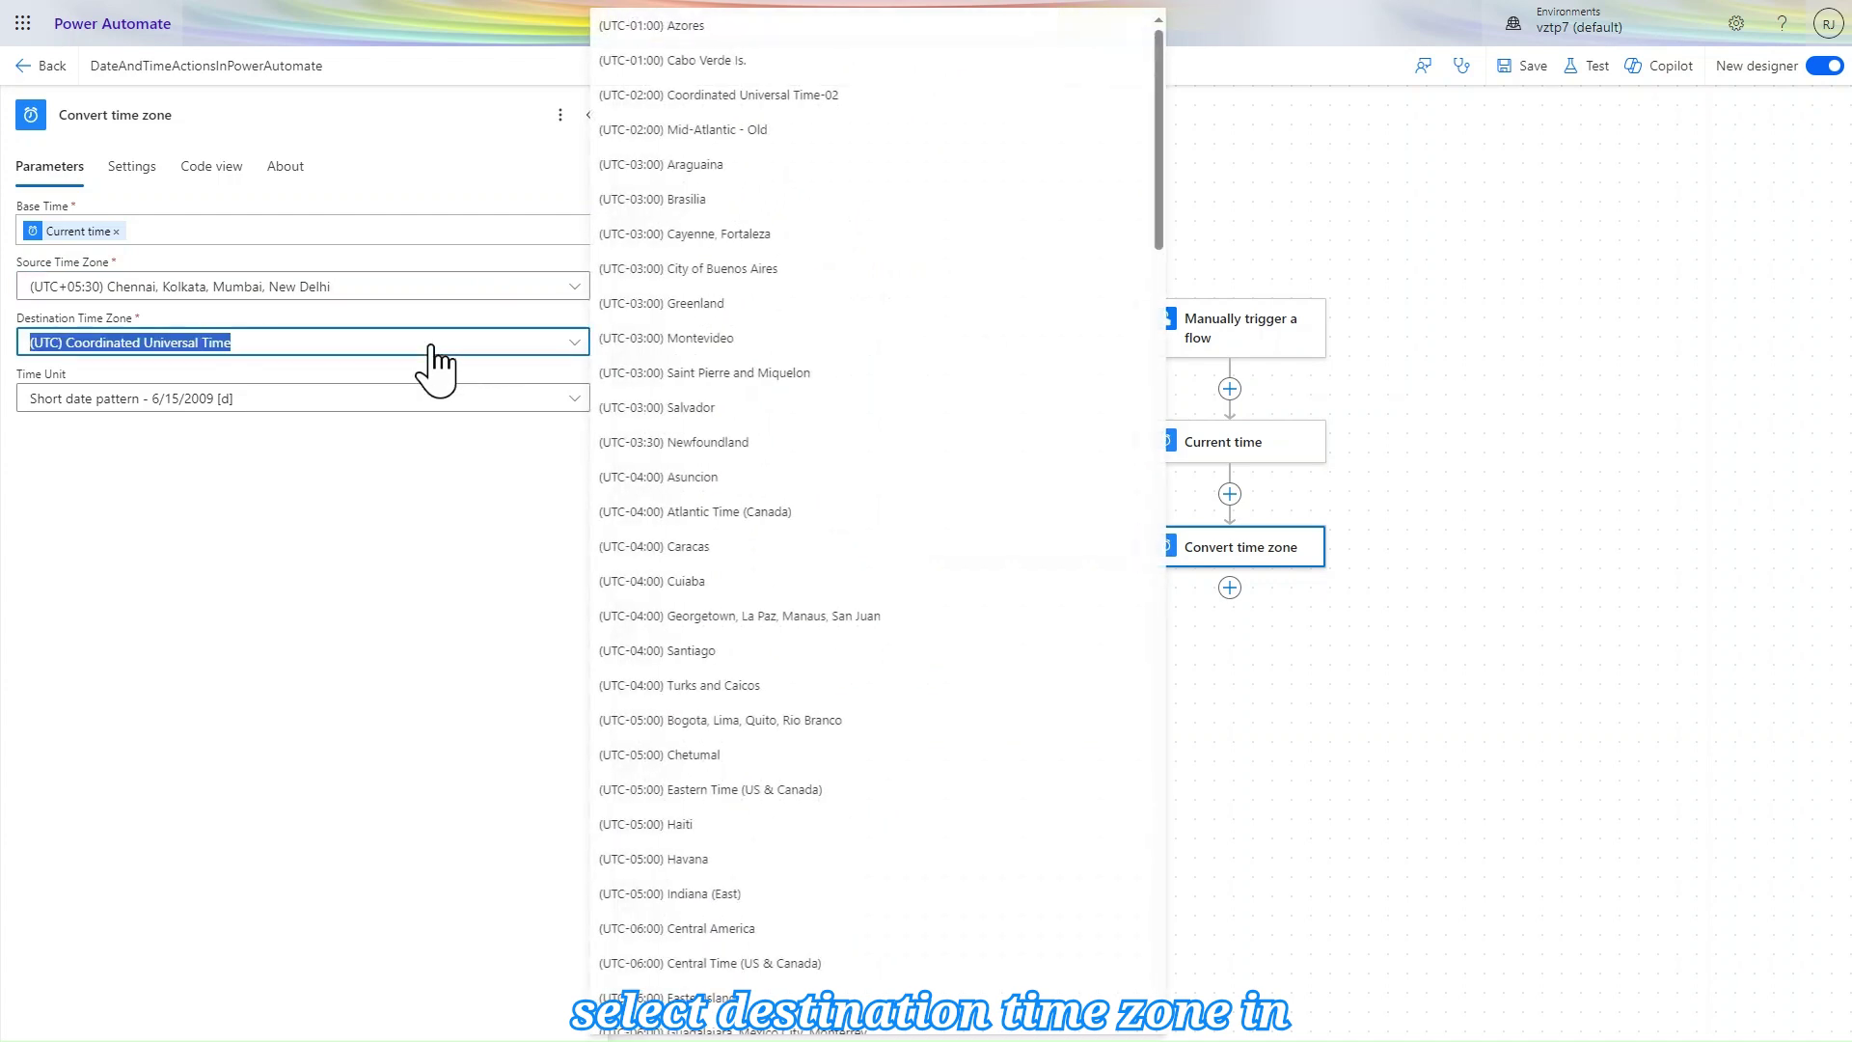
click(433, 349)
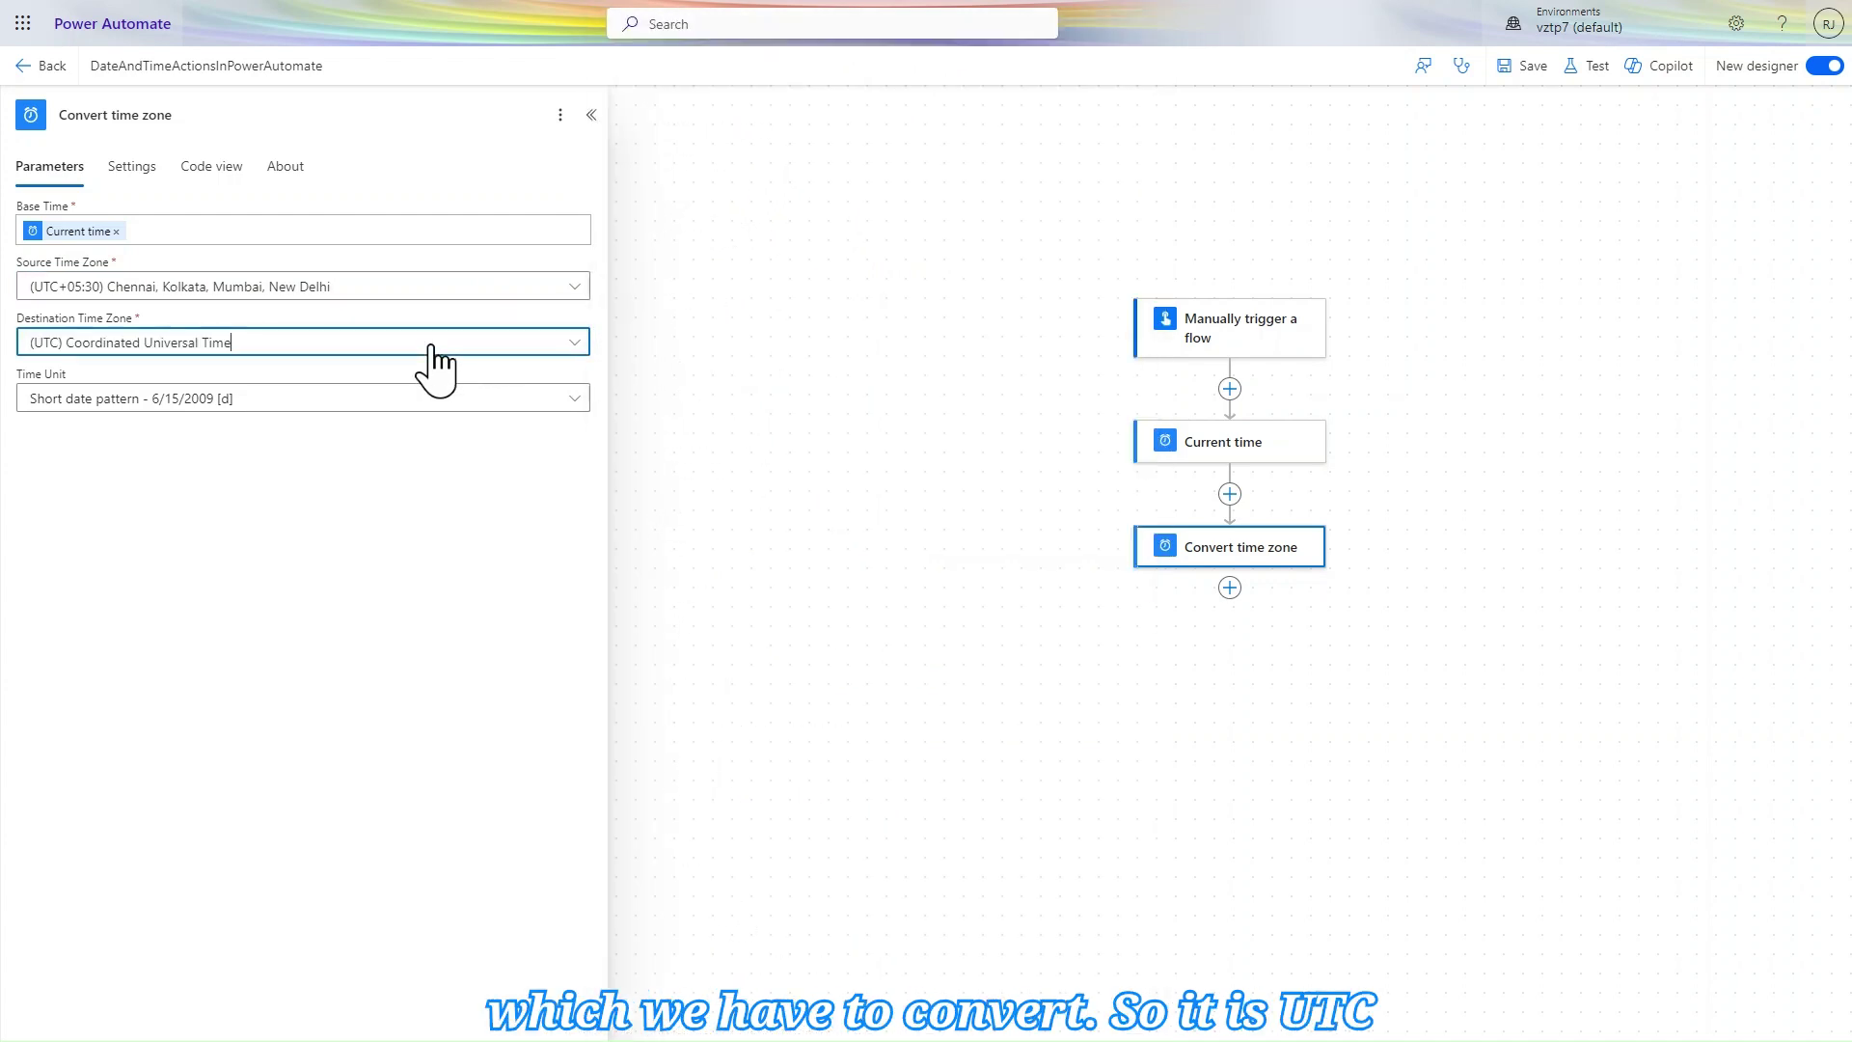
click(362, 406)
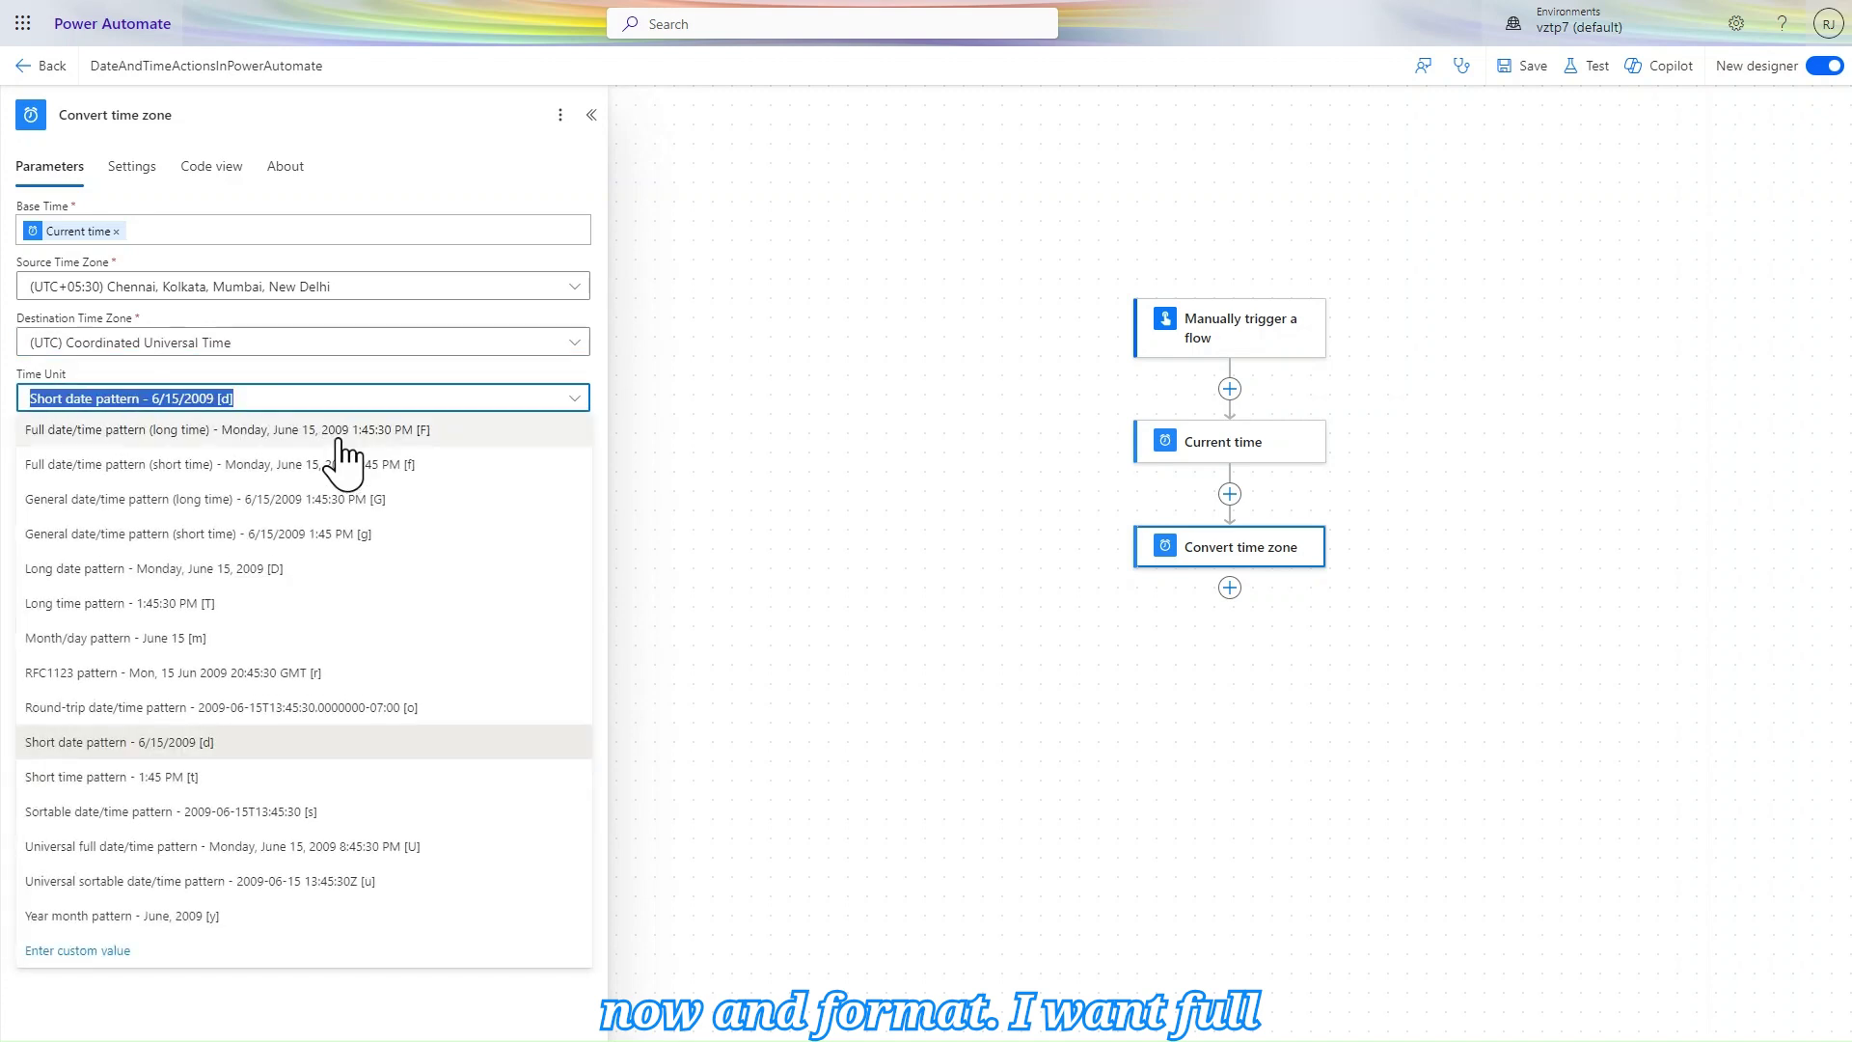
click(338, 440)
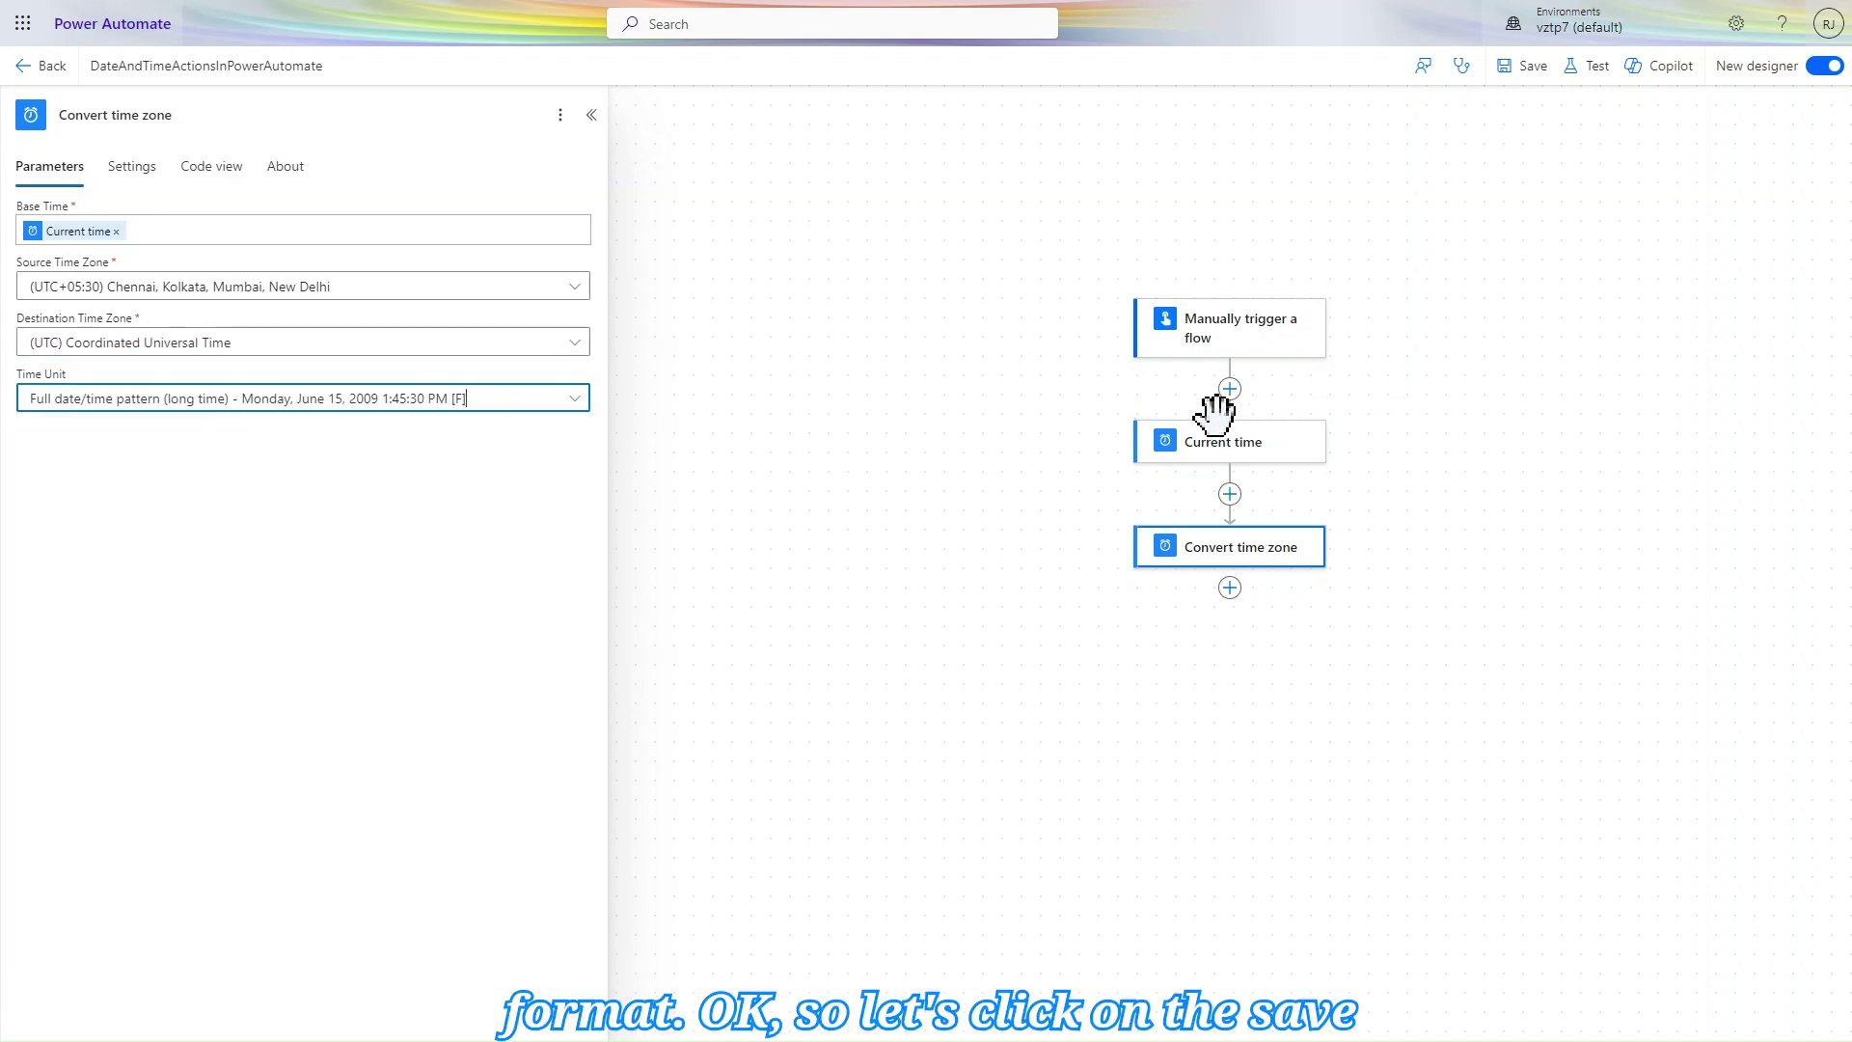
Save the flow and run a manual test of it to completion.
click(1531, 68)
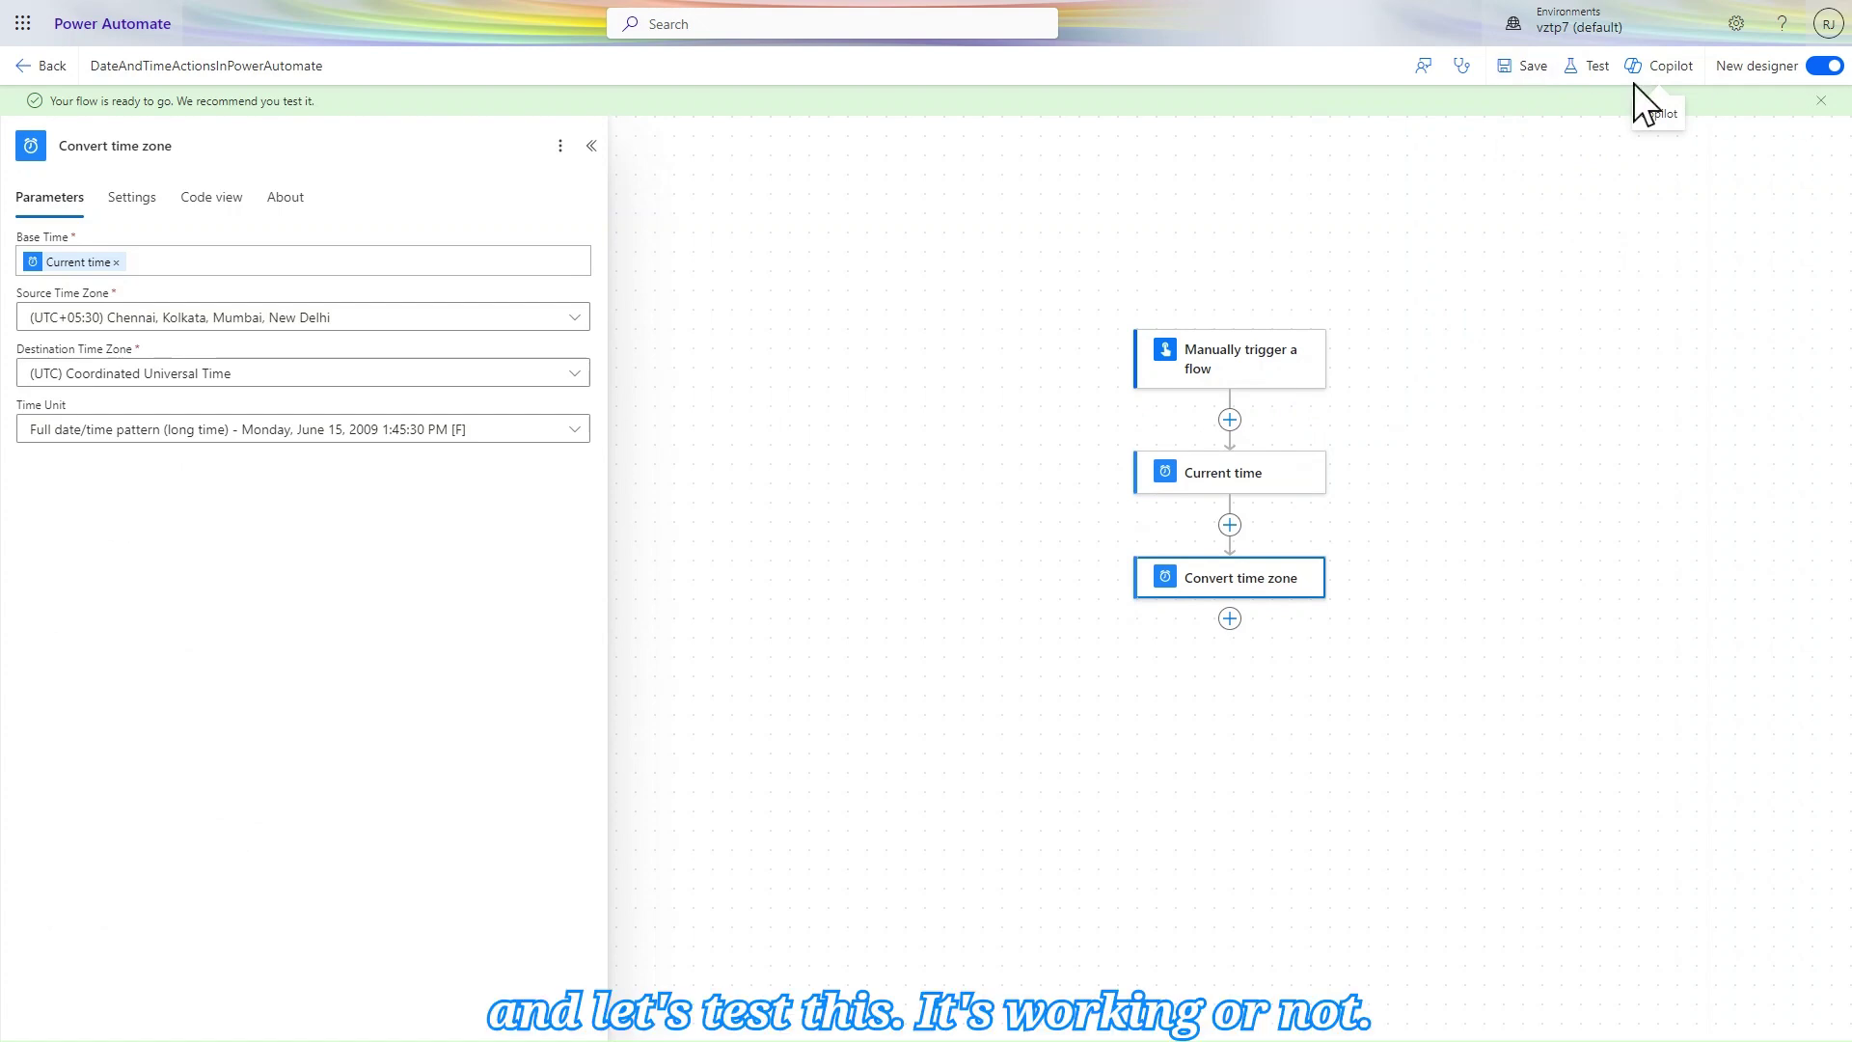
click(1589, 67)
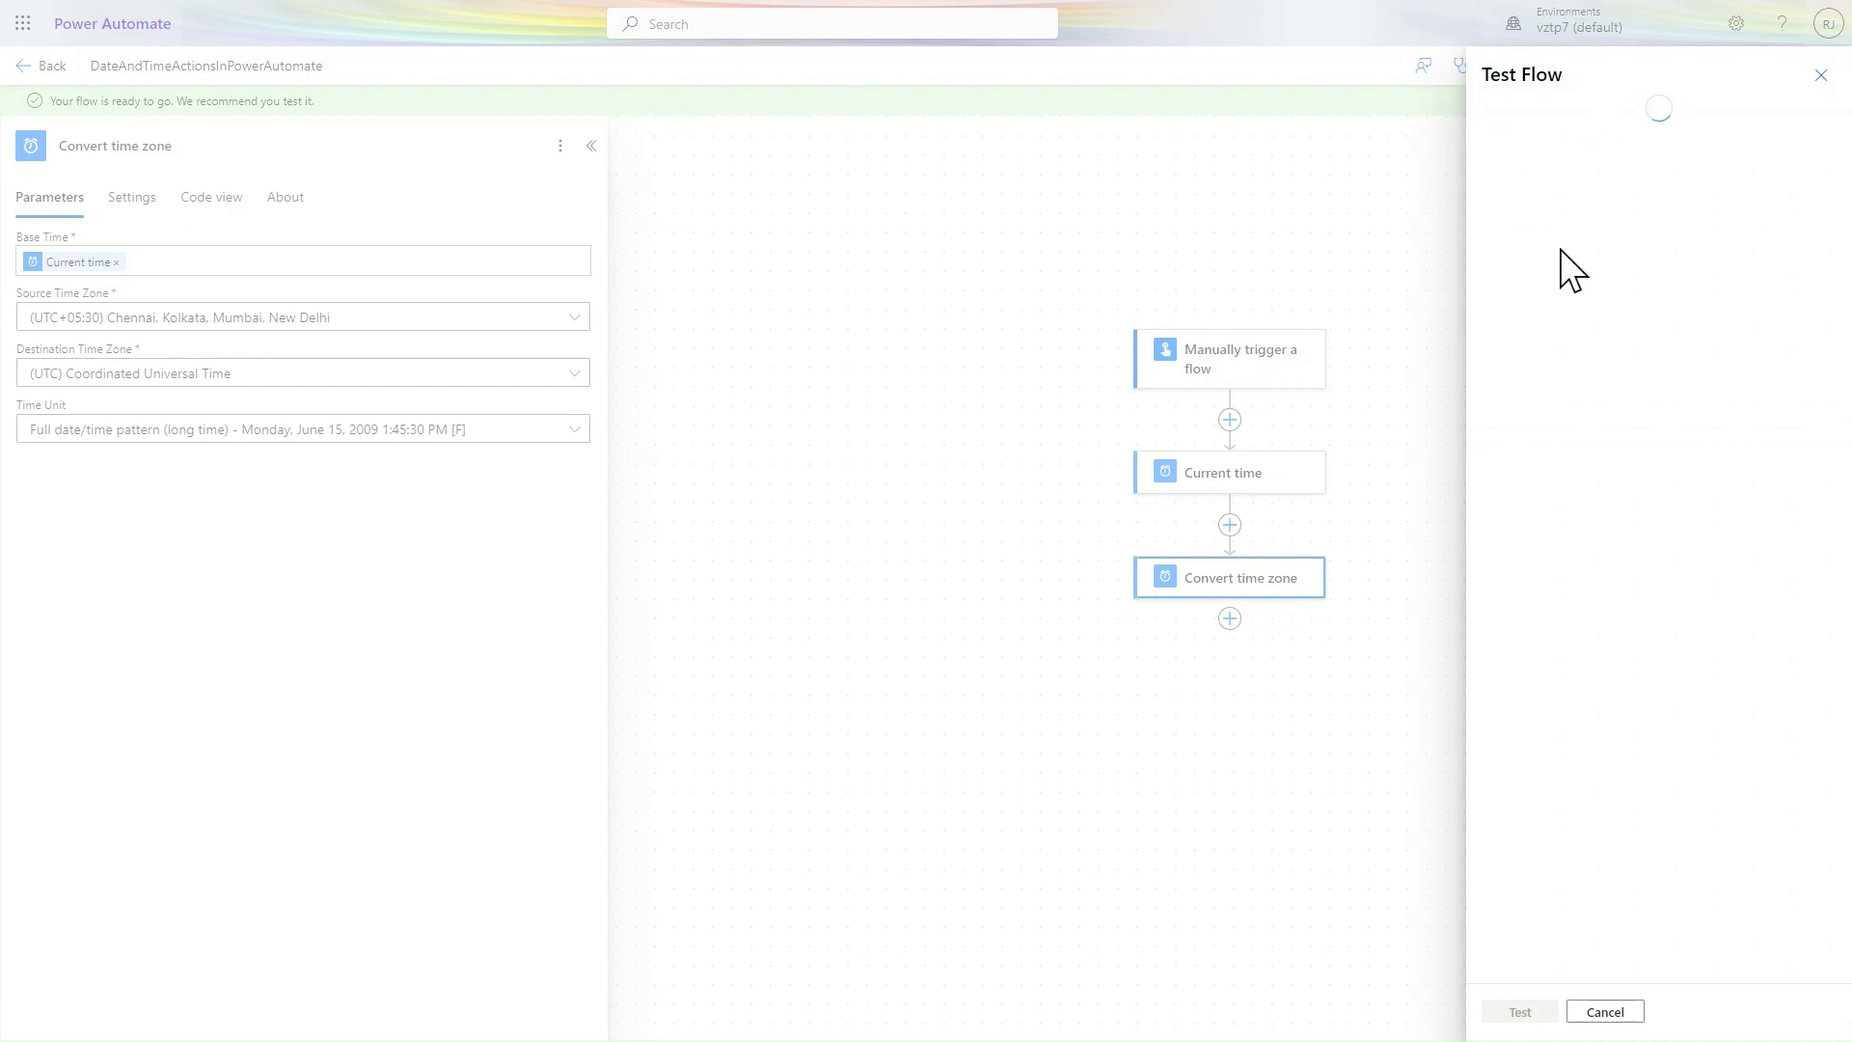
click(1517, 117)
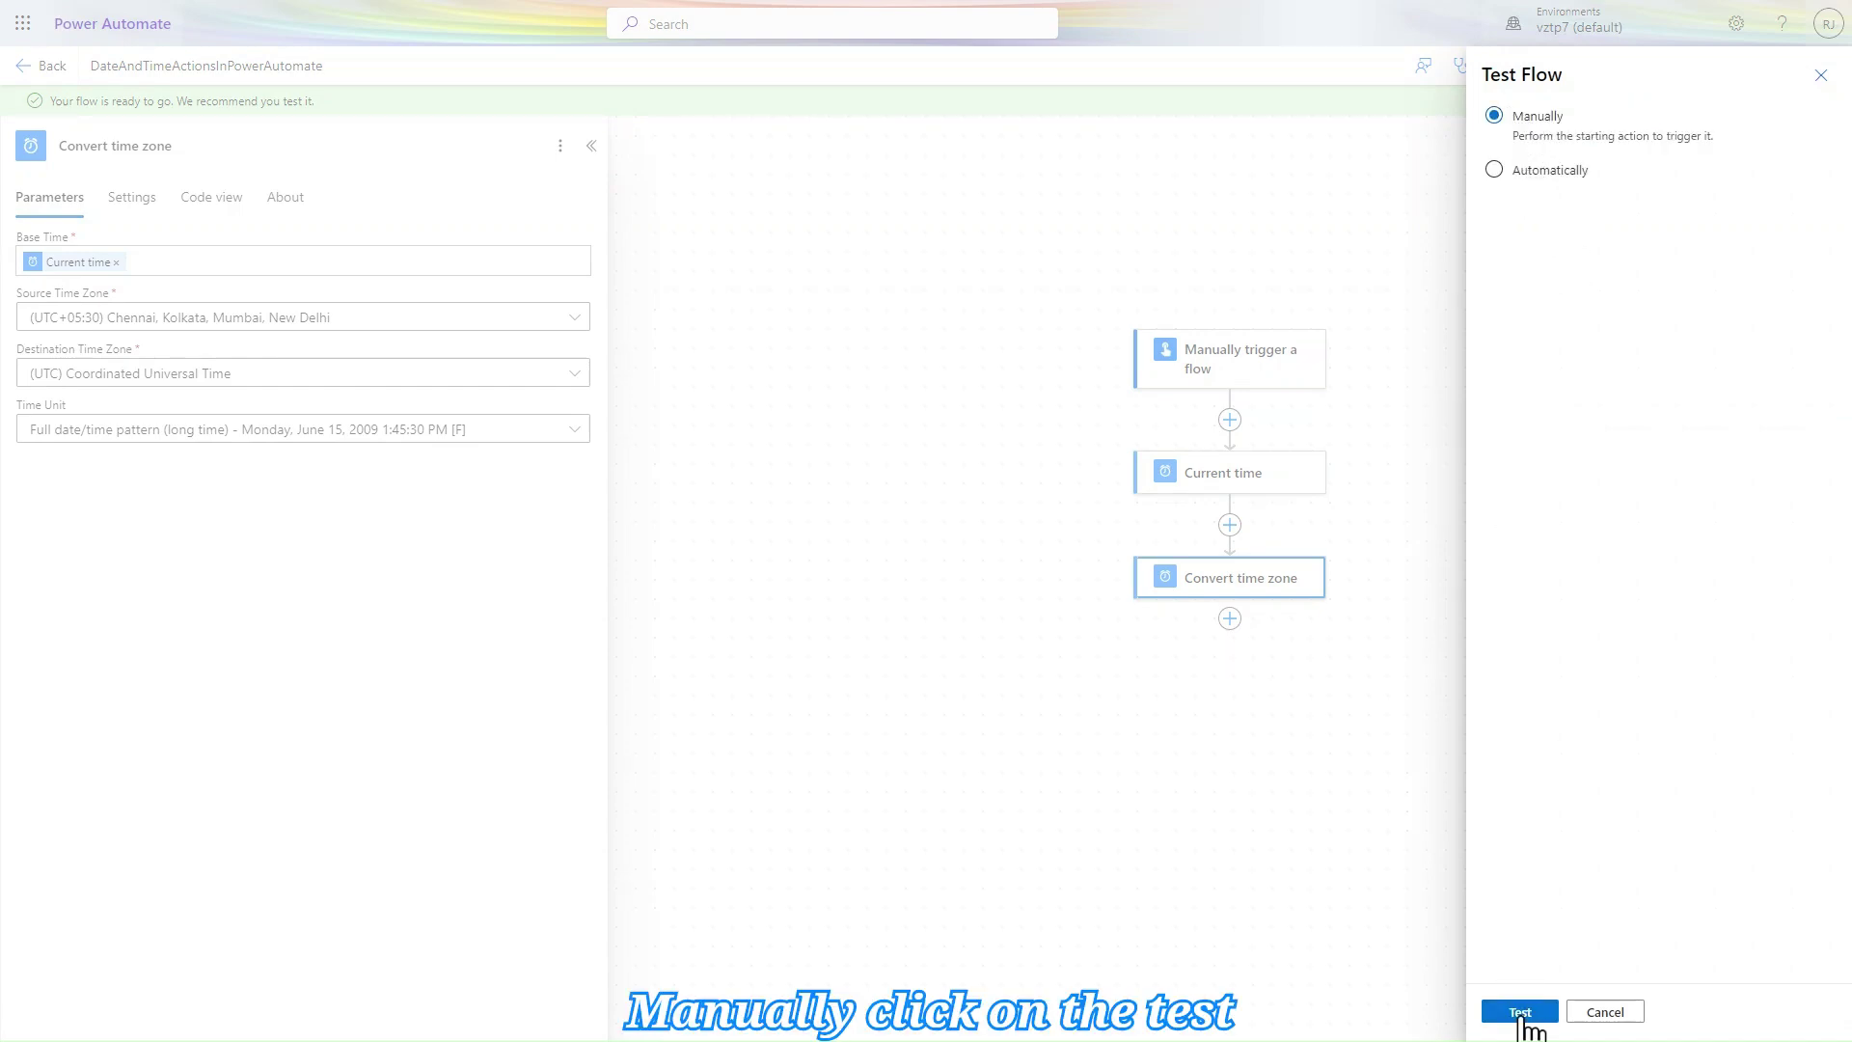
click(1521, 1015)
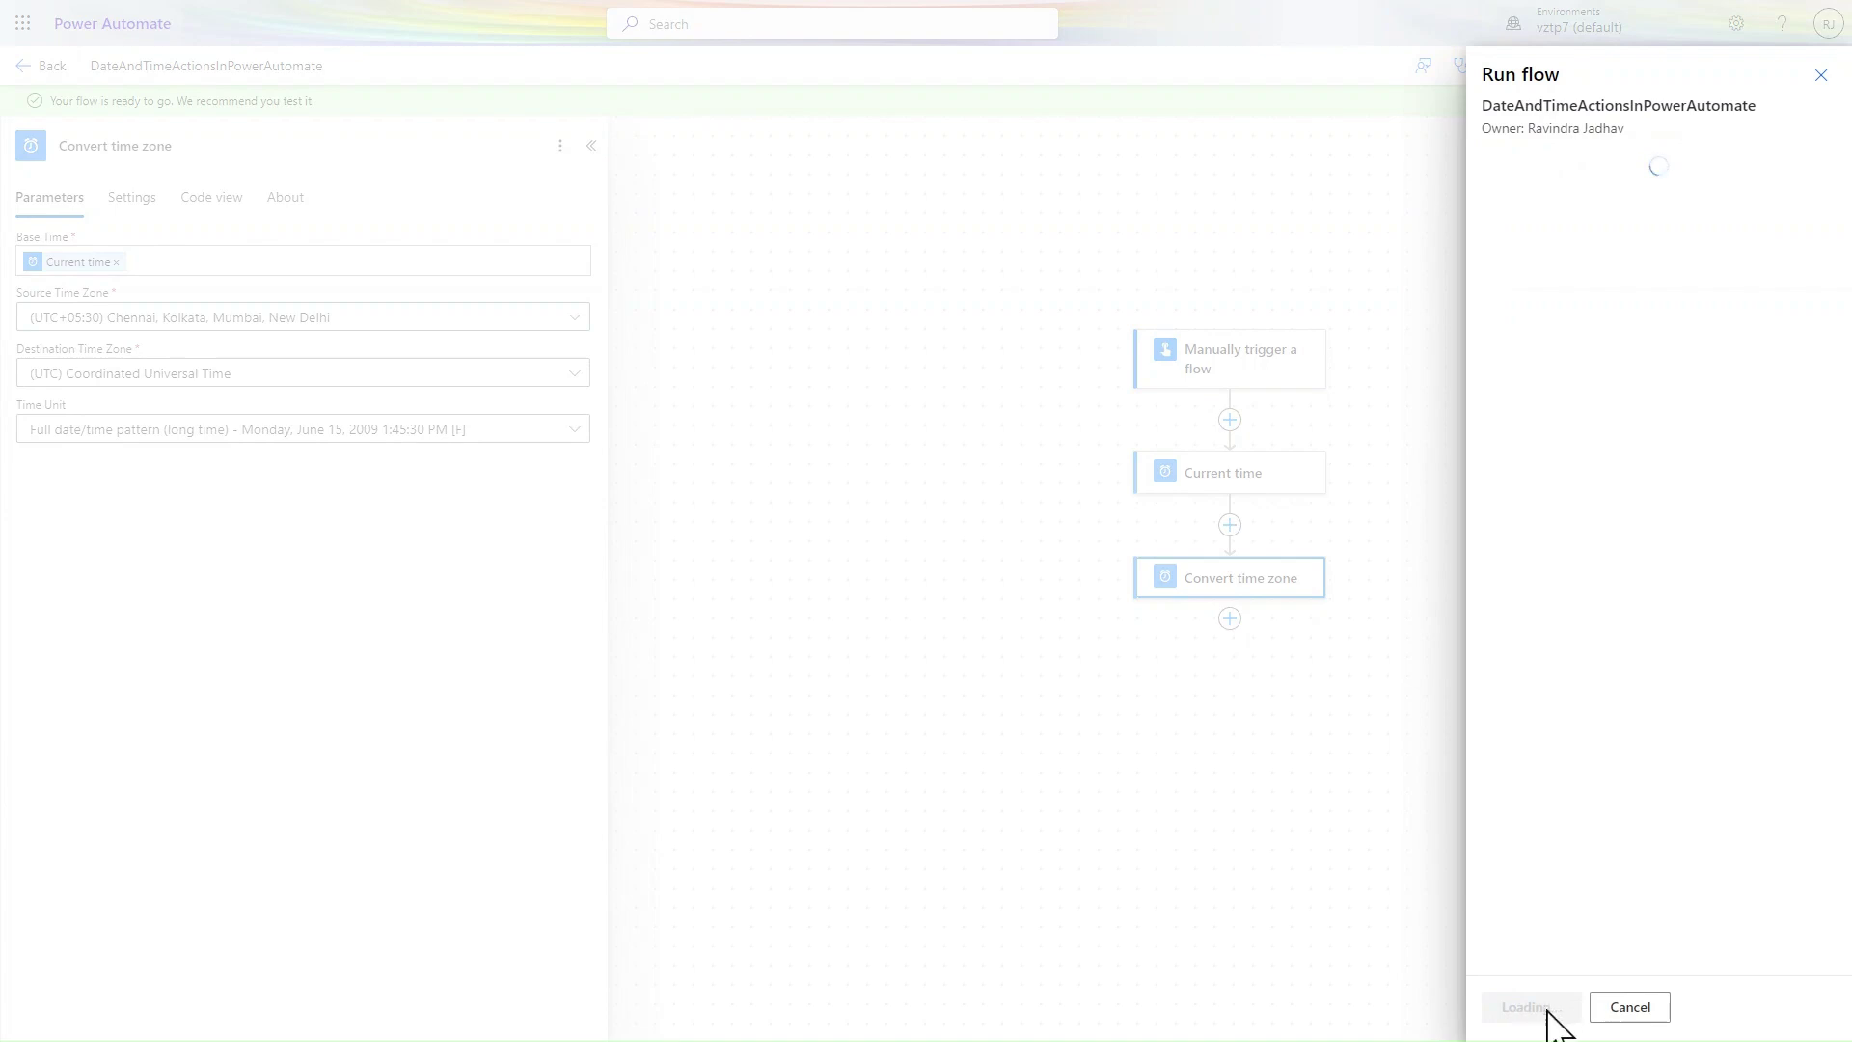
click(1544, 1009)
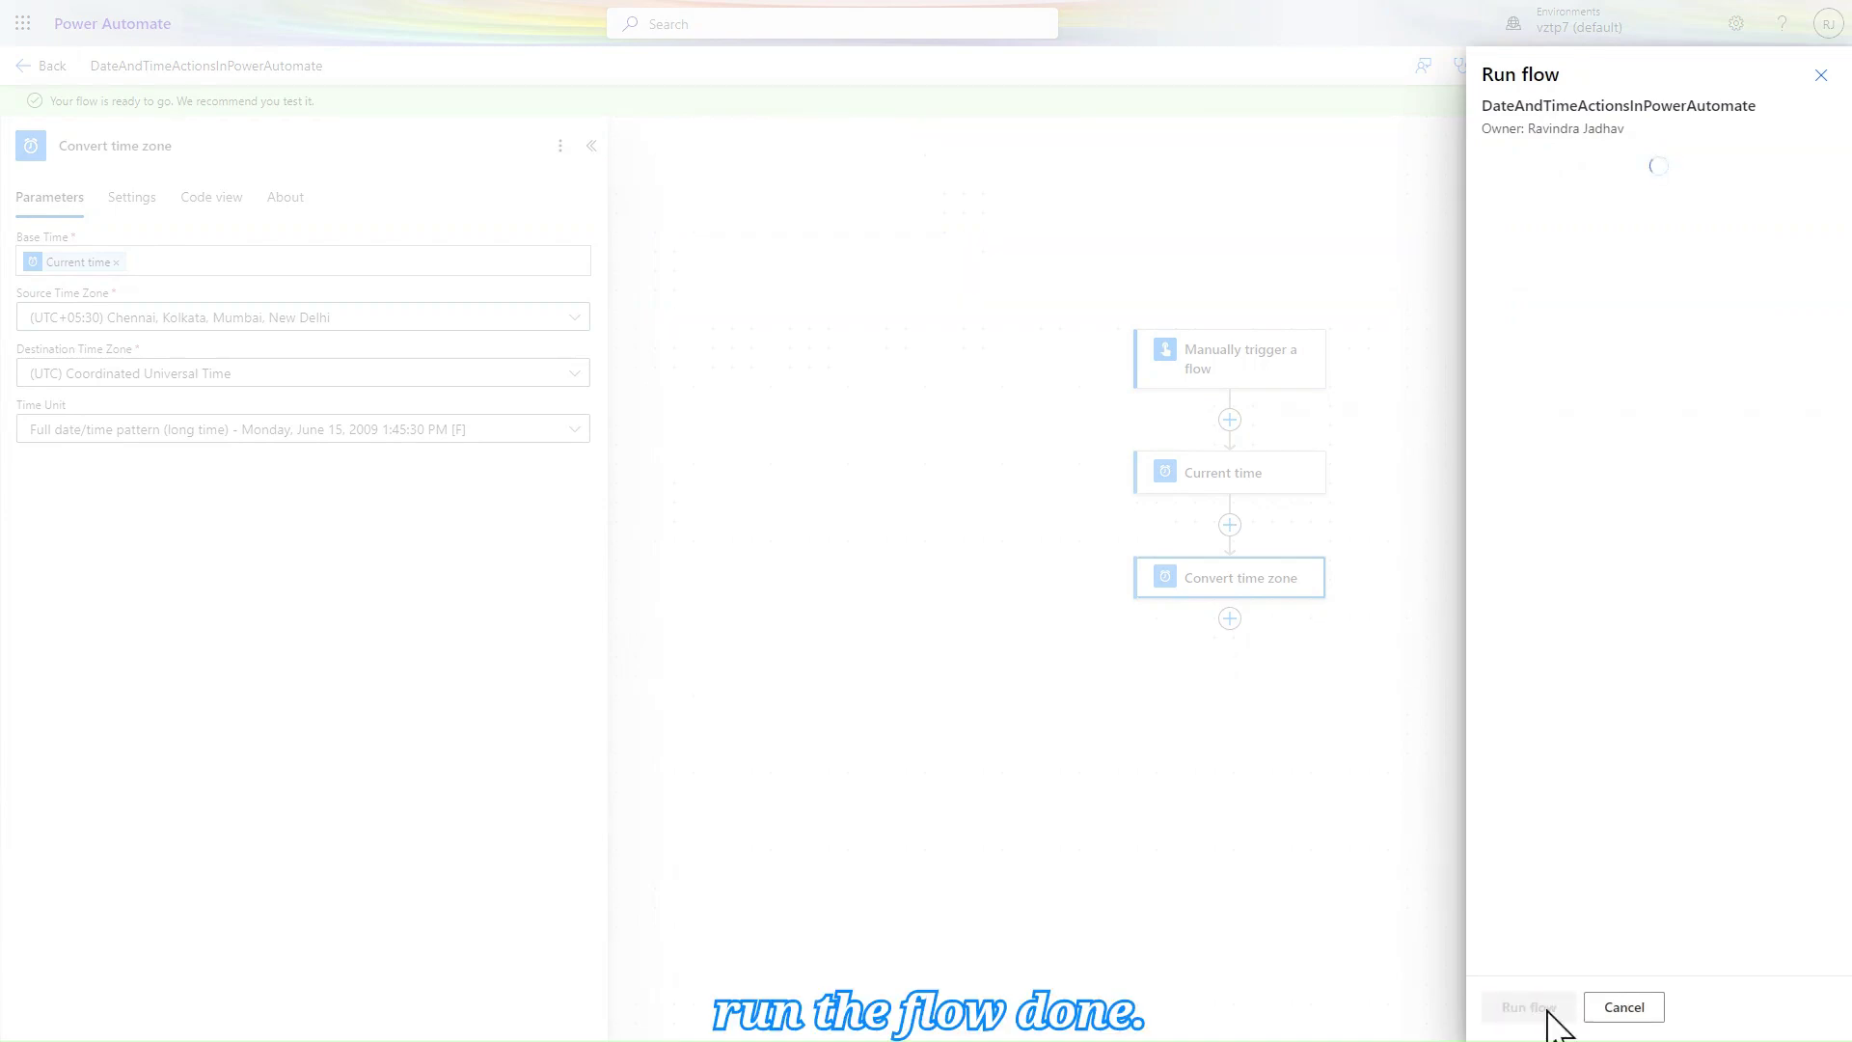
click(1541, 1008)
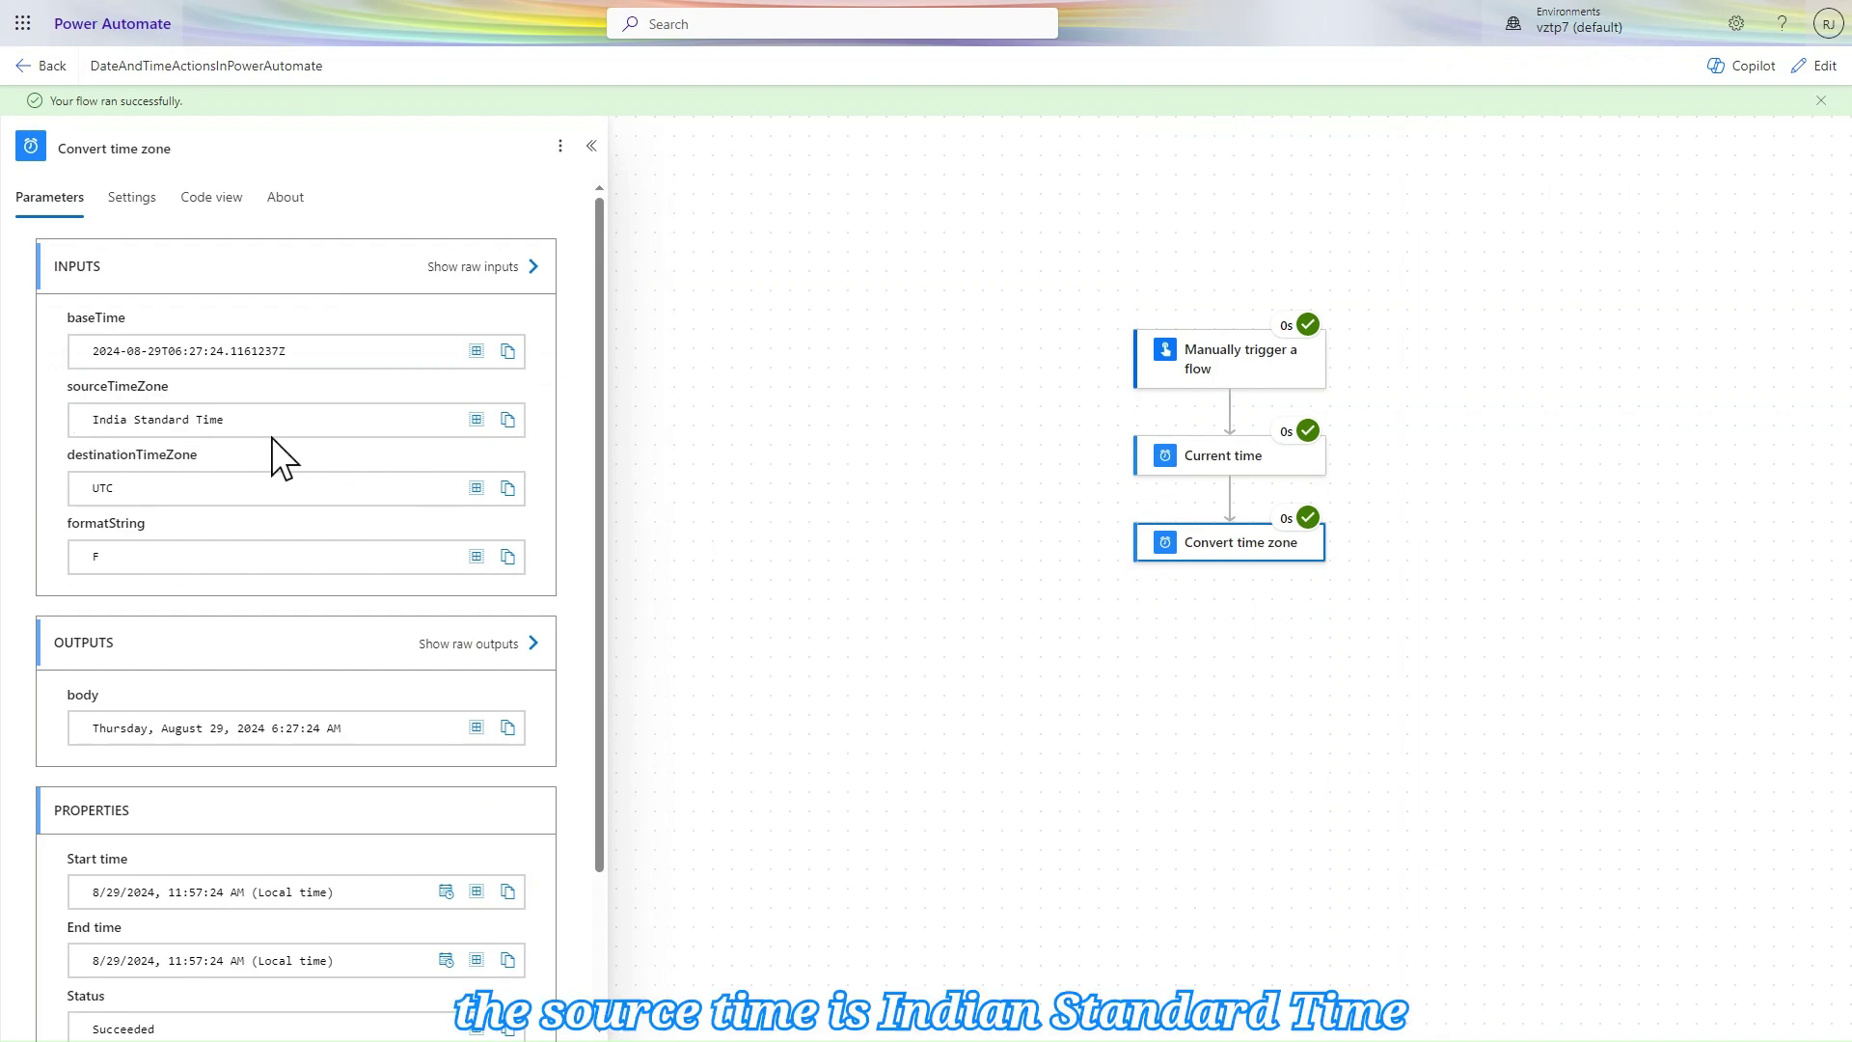
Review the Convert time zone output, Thursday, August 29, 2024 6:27:24 AM, then return to editing.
scroll(280, 458, down, 2)
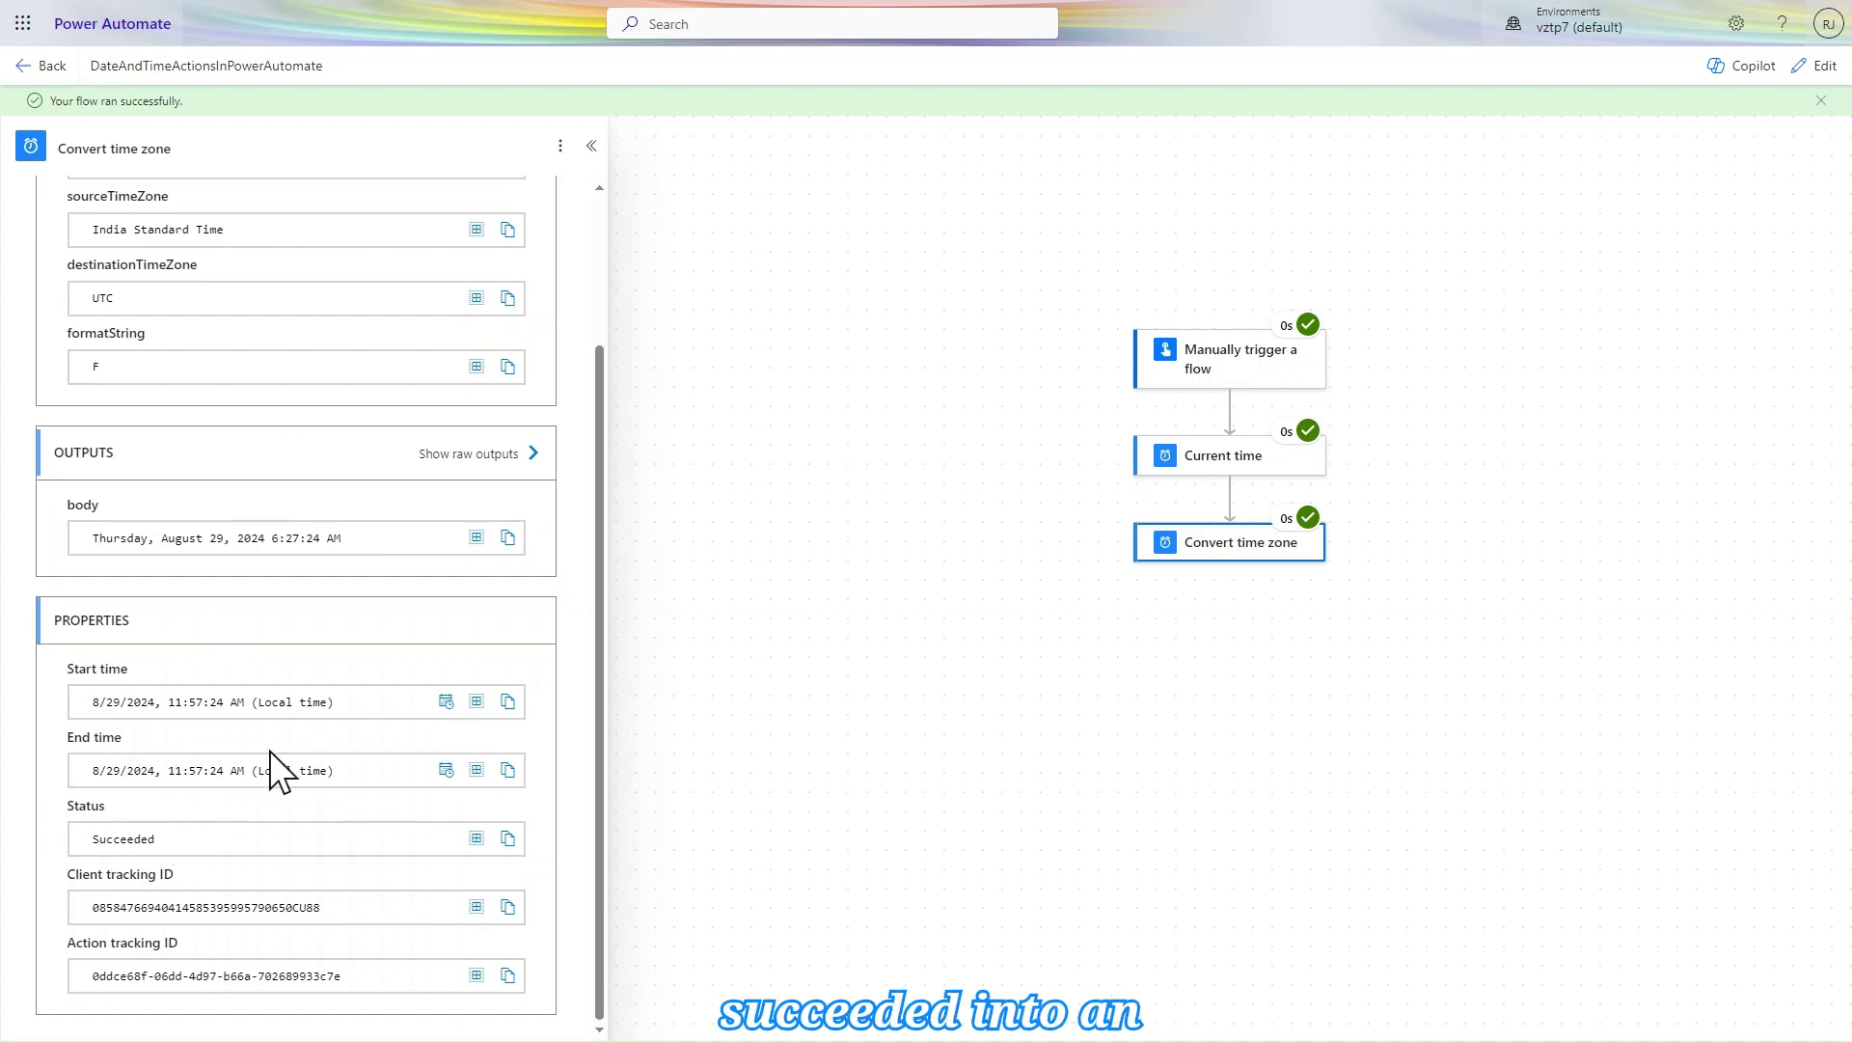
scroll(106, 743, up, 1)
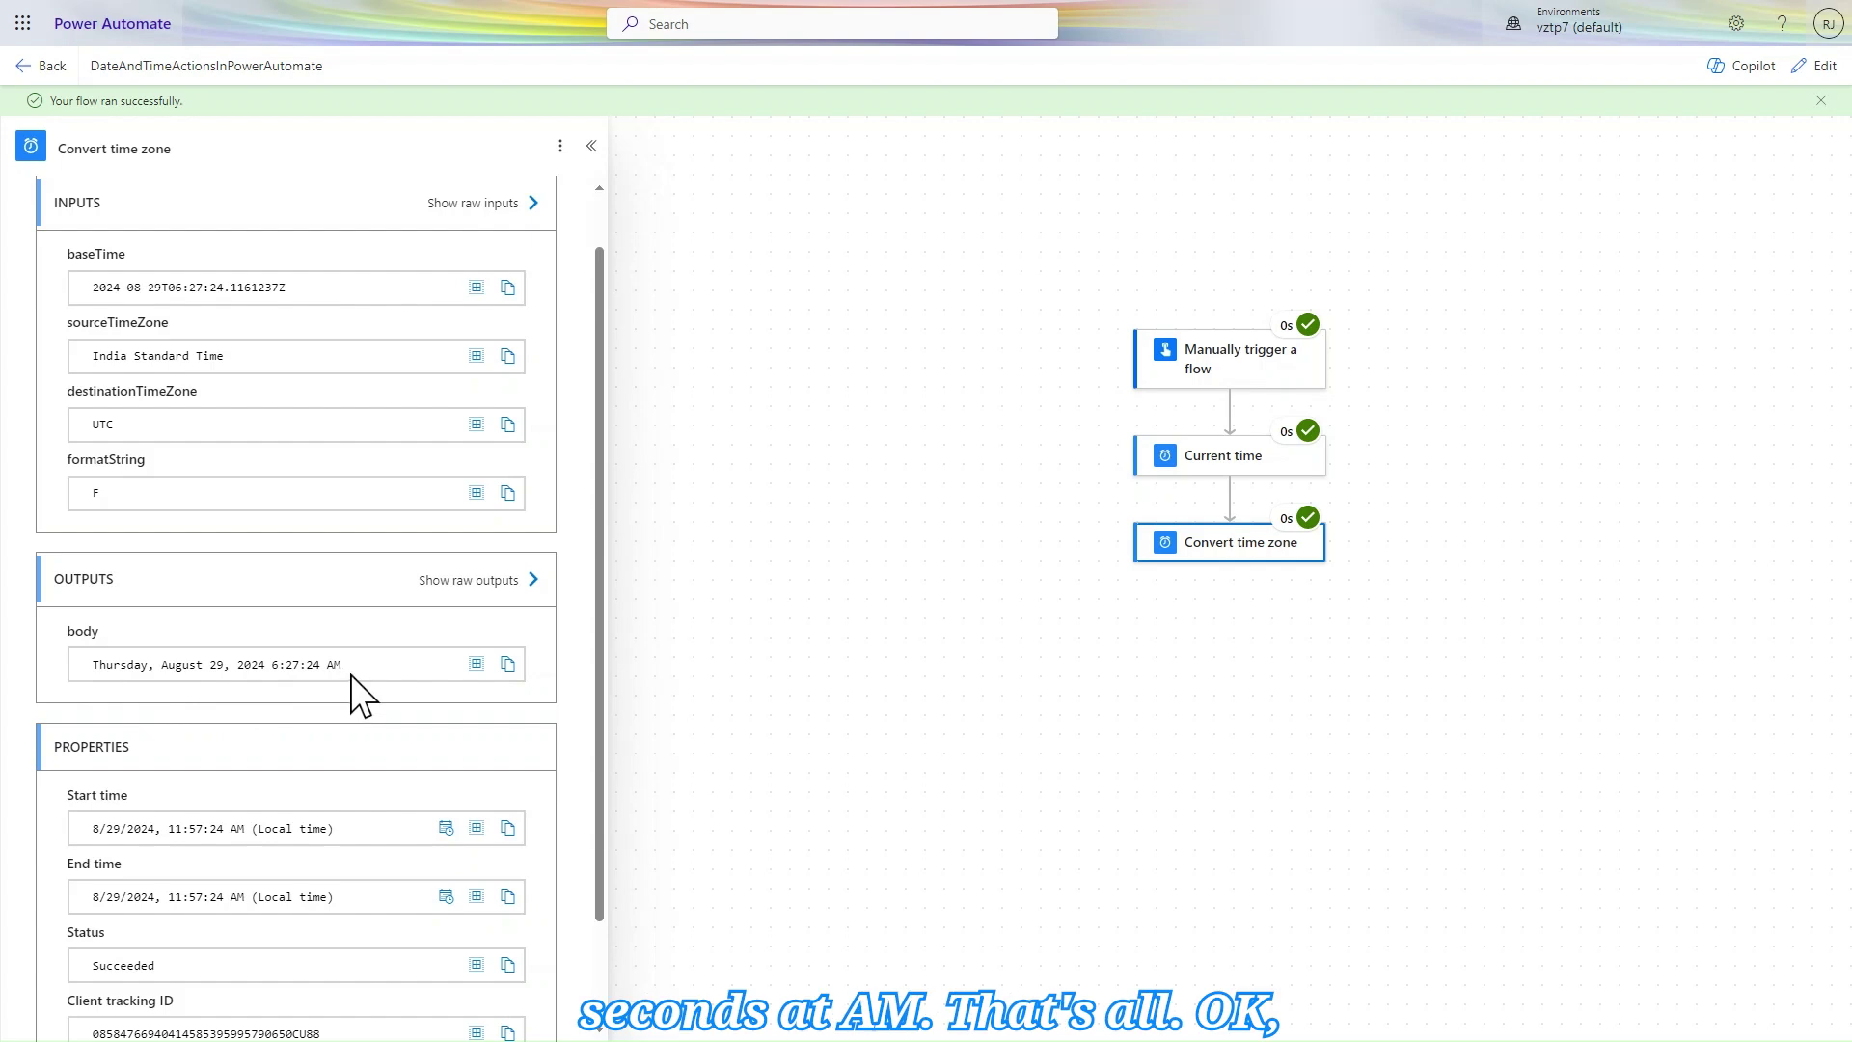
click(1820, 100)
click(1815, 74)
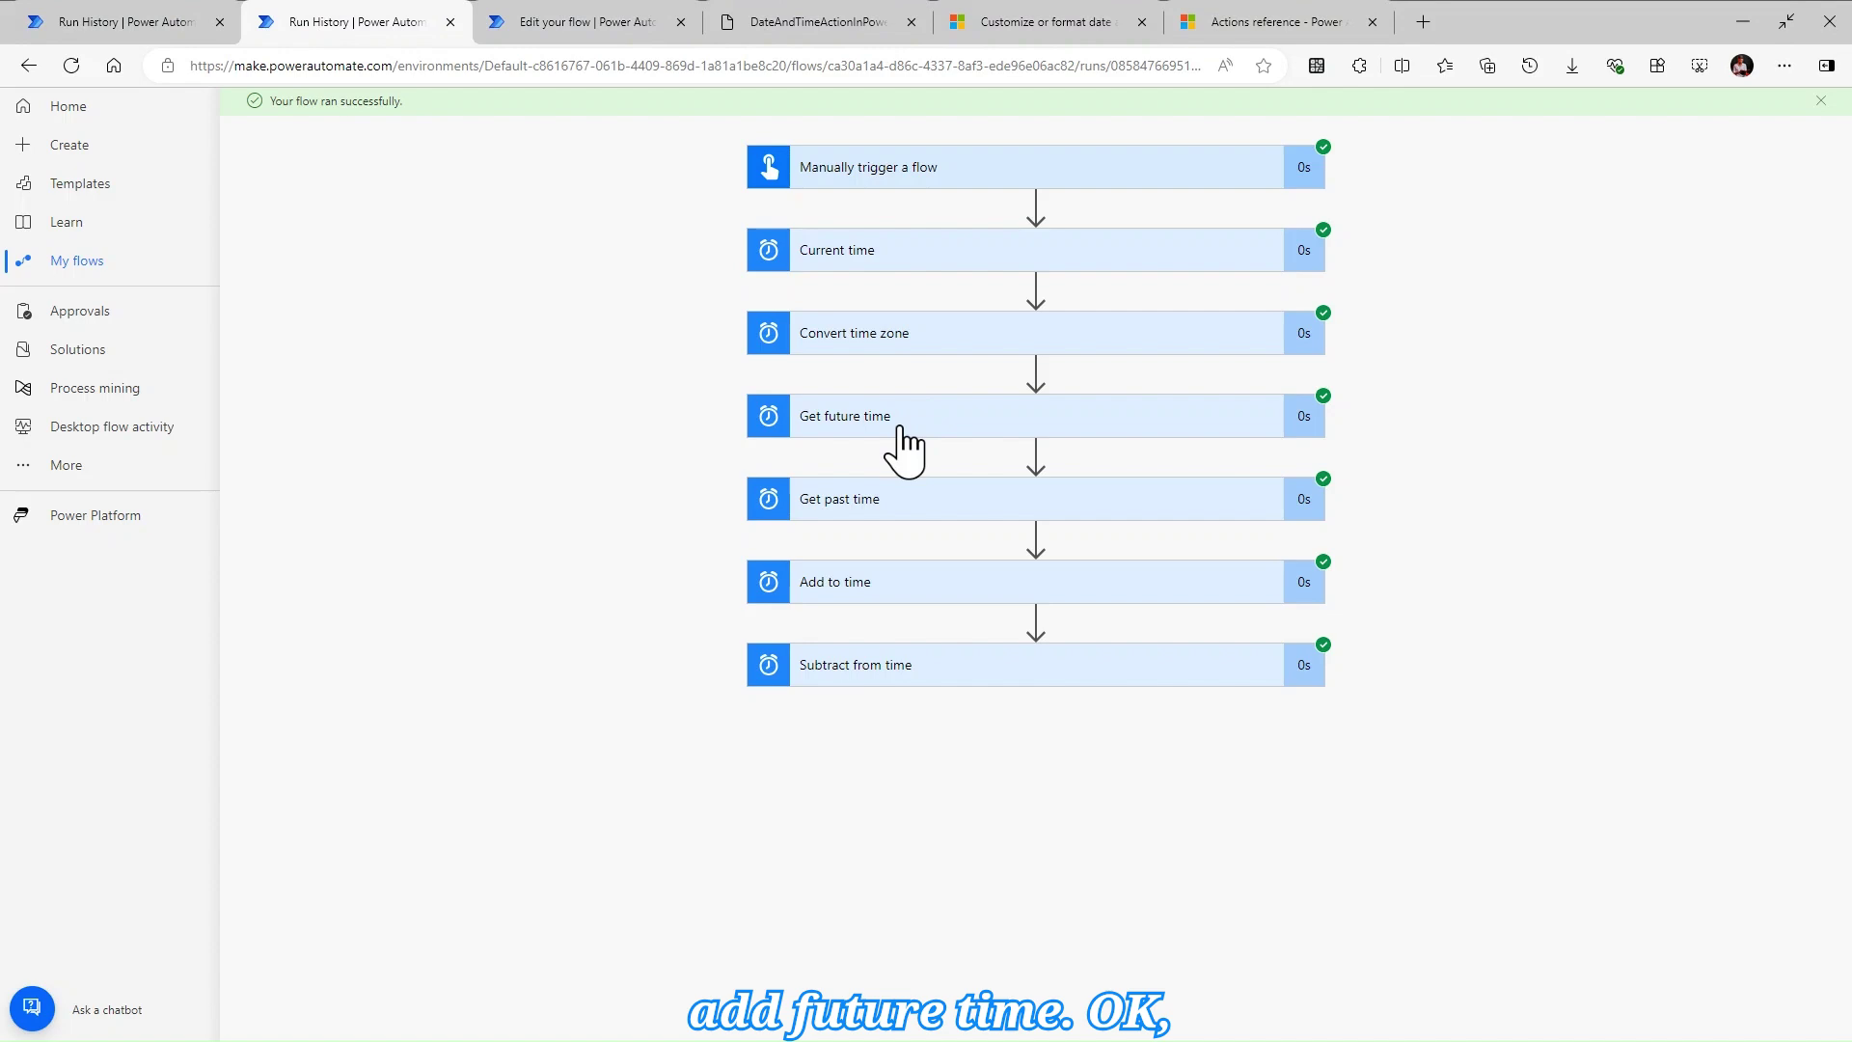
Add a built-in Date Time 'Get future time' action after Convert time zone.
click(588, 21)
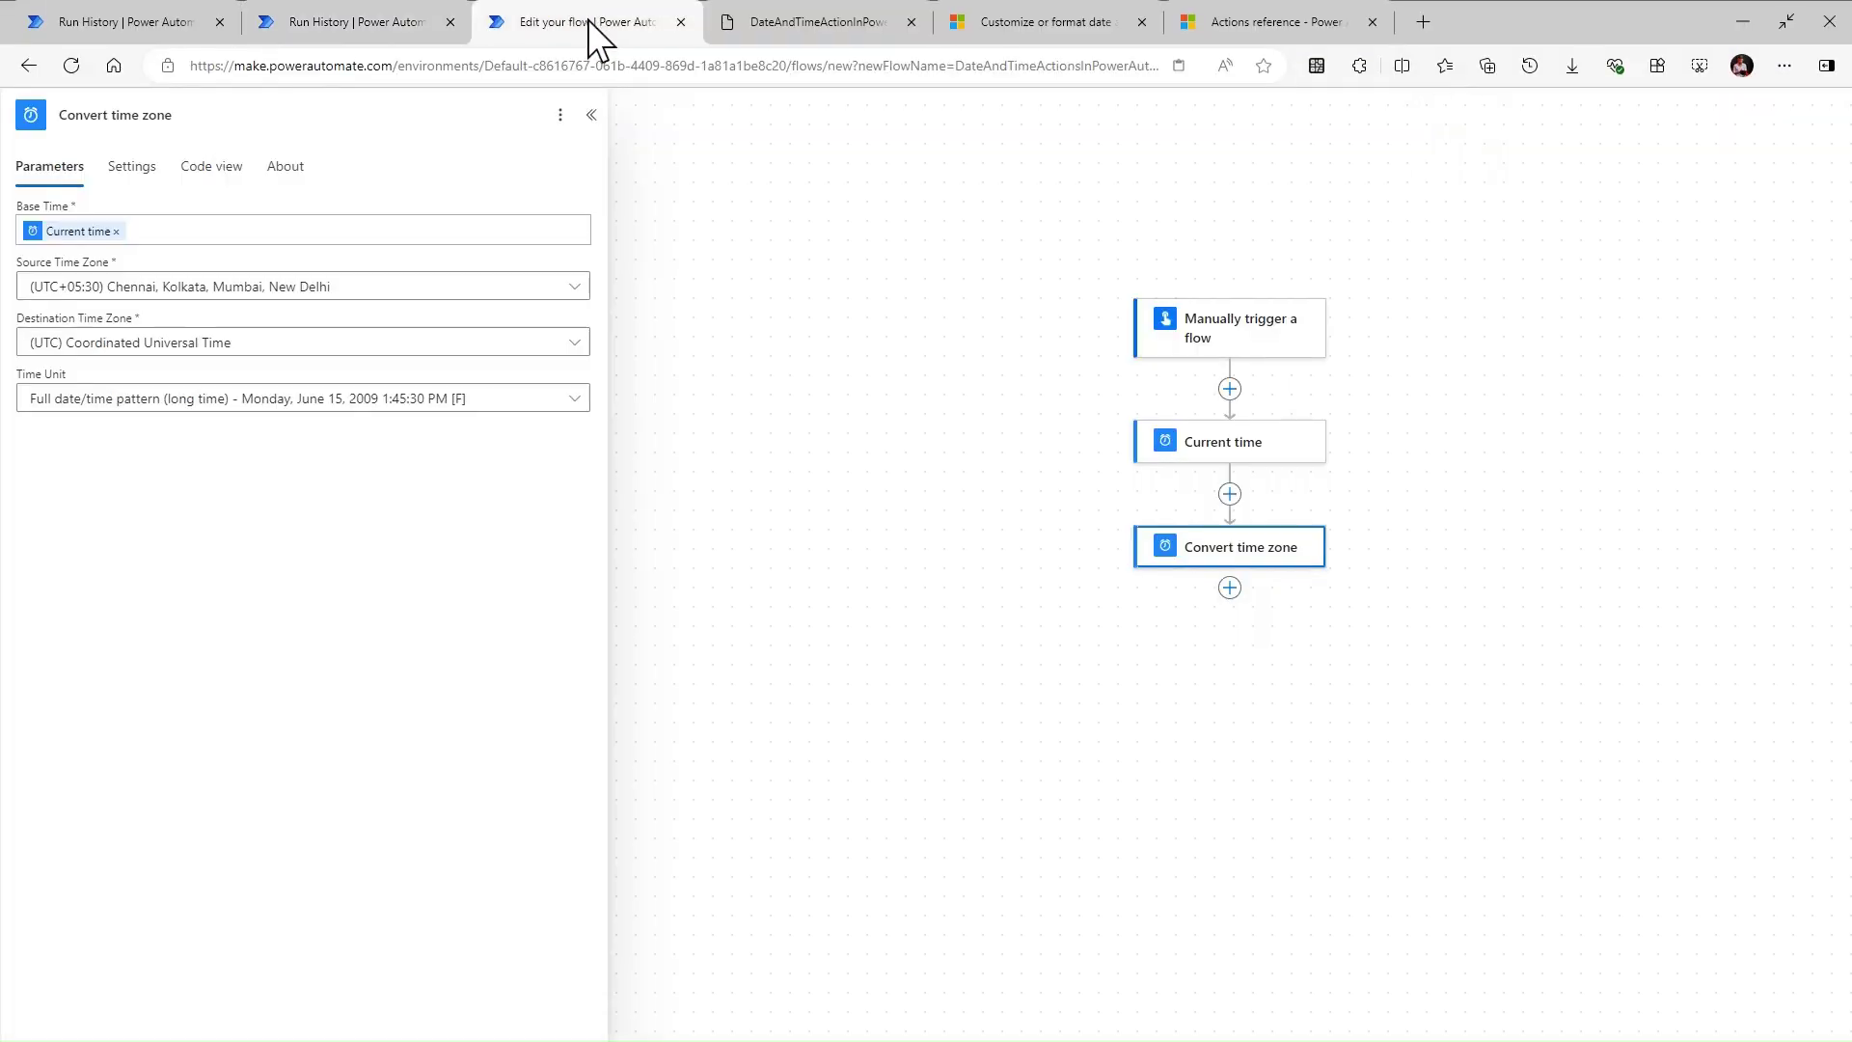
click(1231, 591)
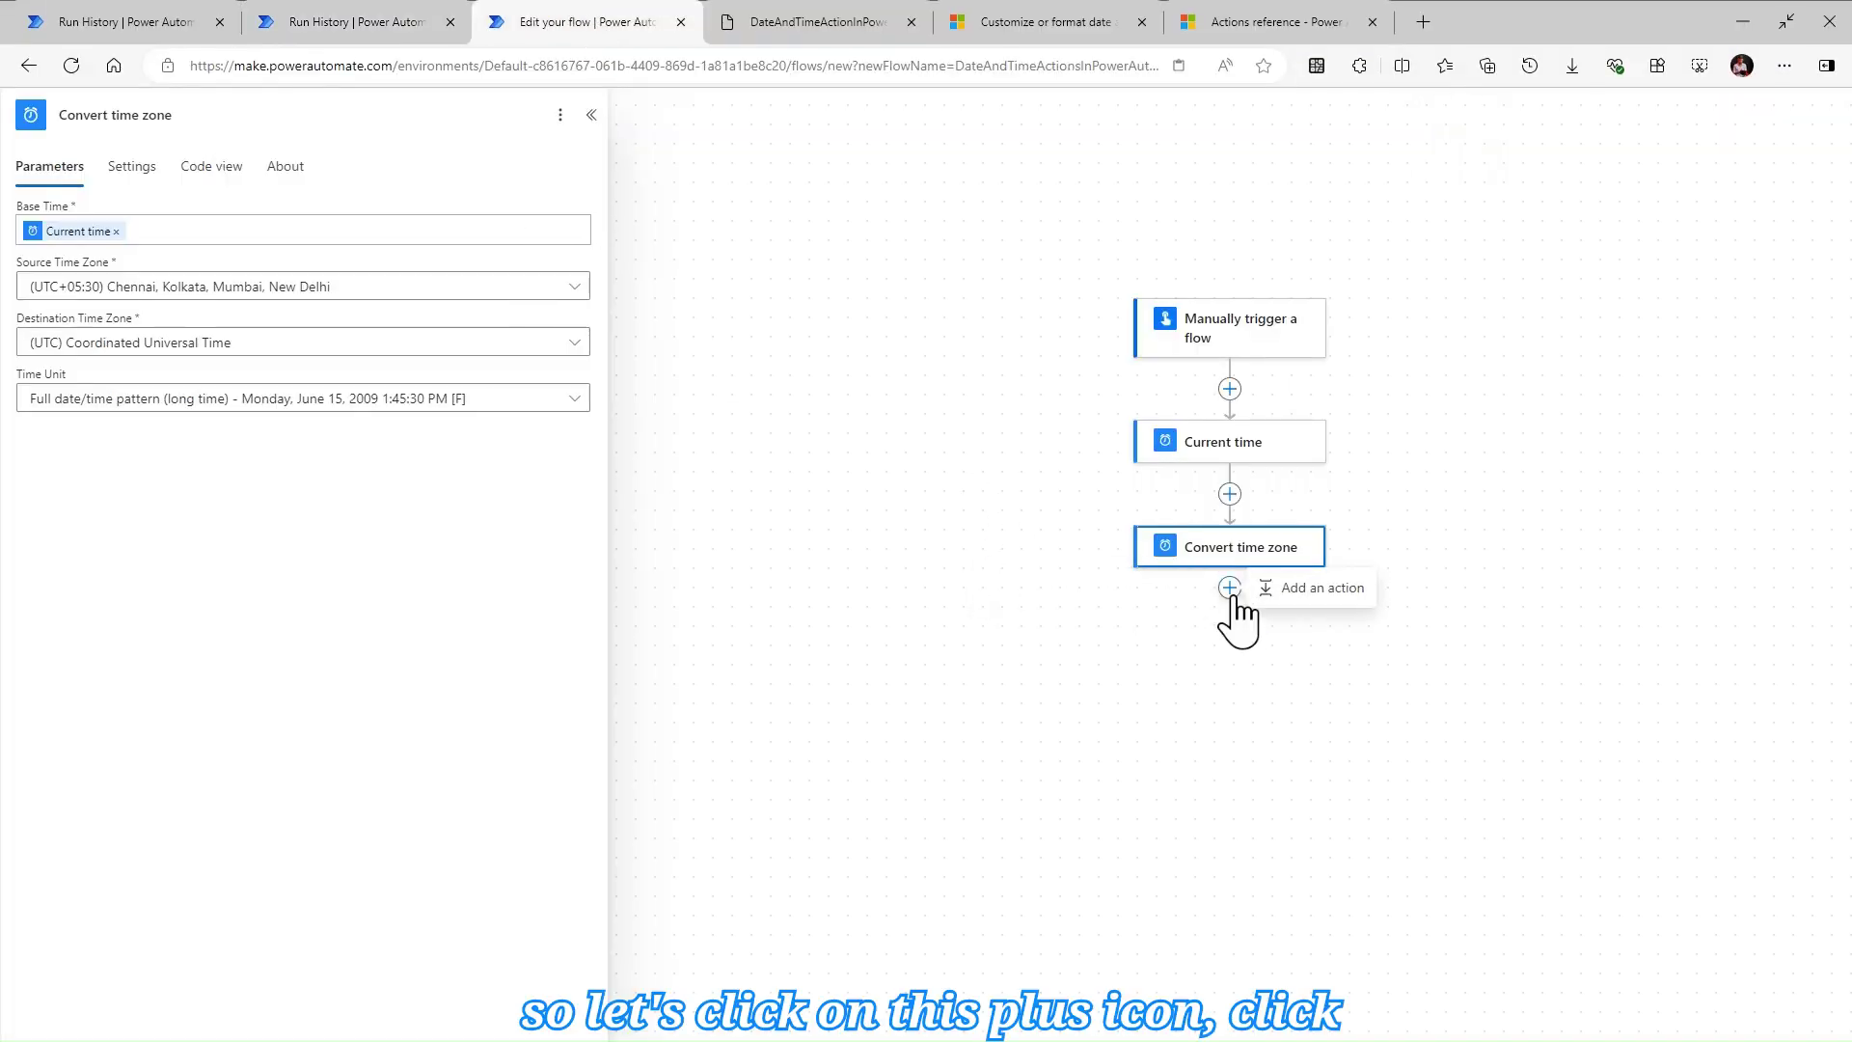
click(1314, 588)
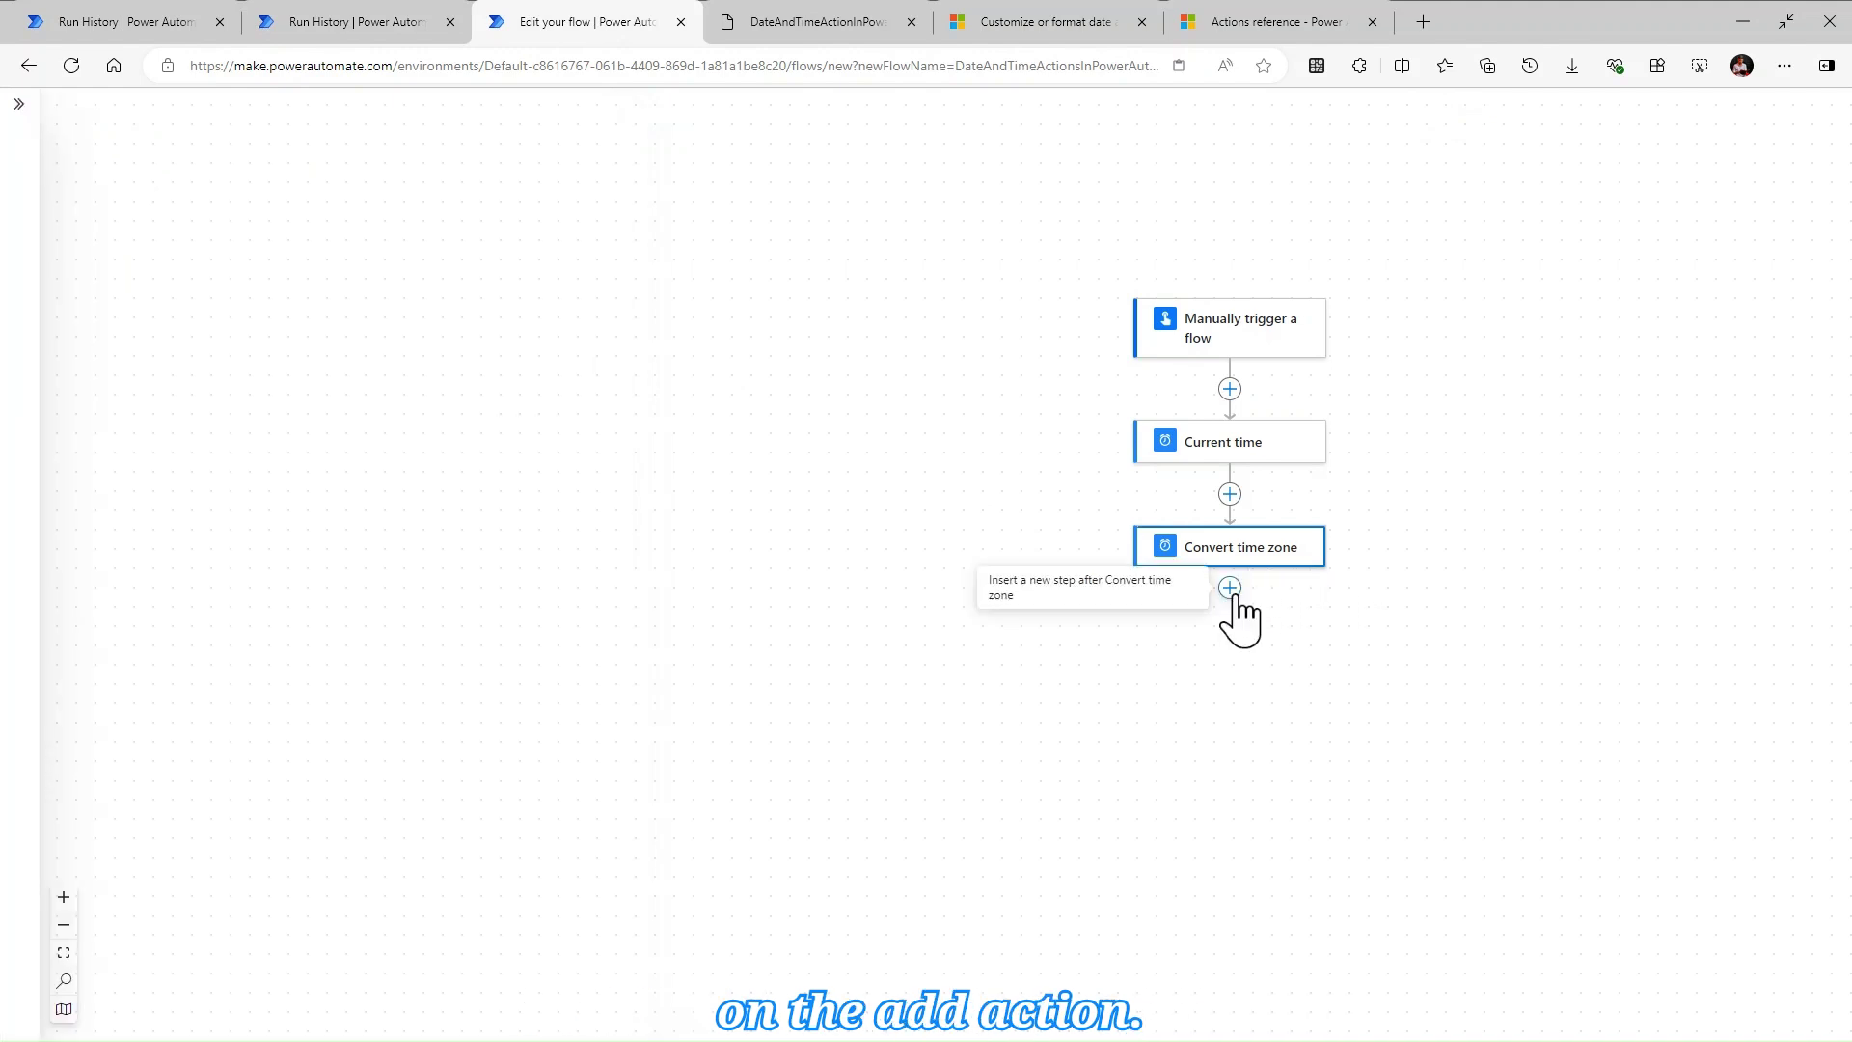
click(1232, 589)
click(1324, 591)
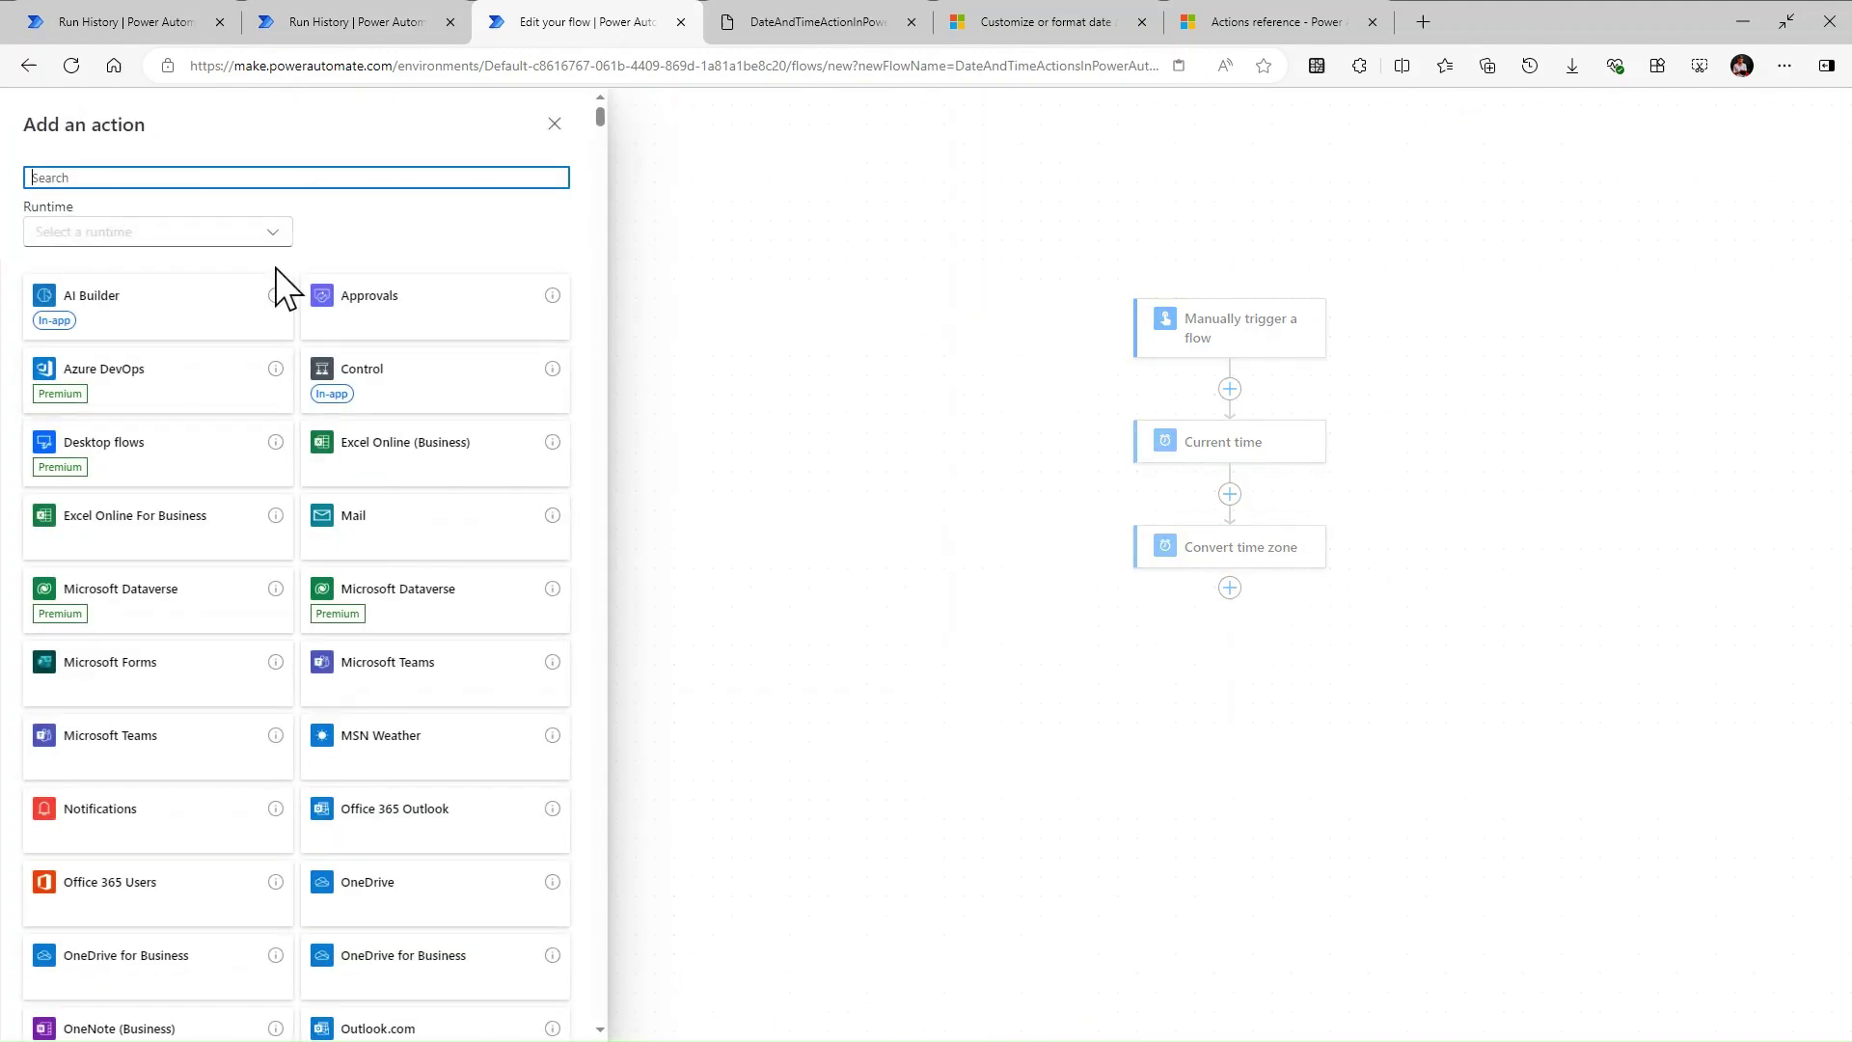
click(273, 241)
click(69, 301)
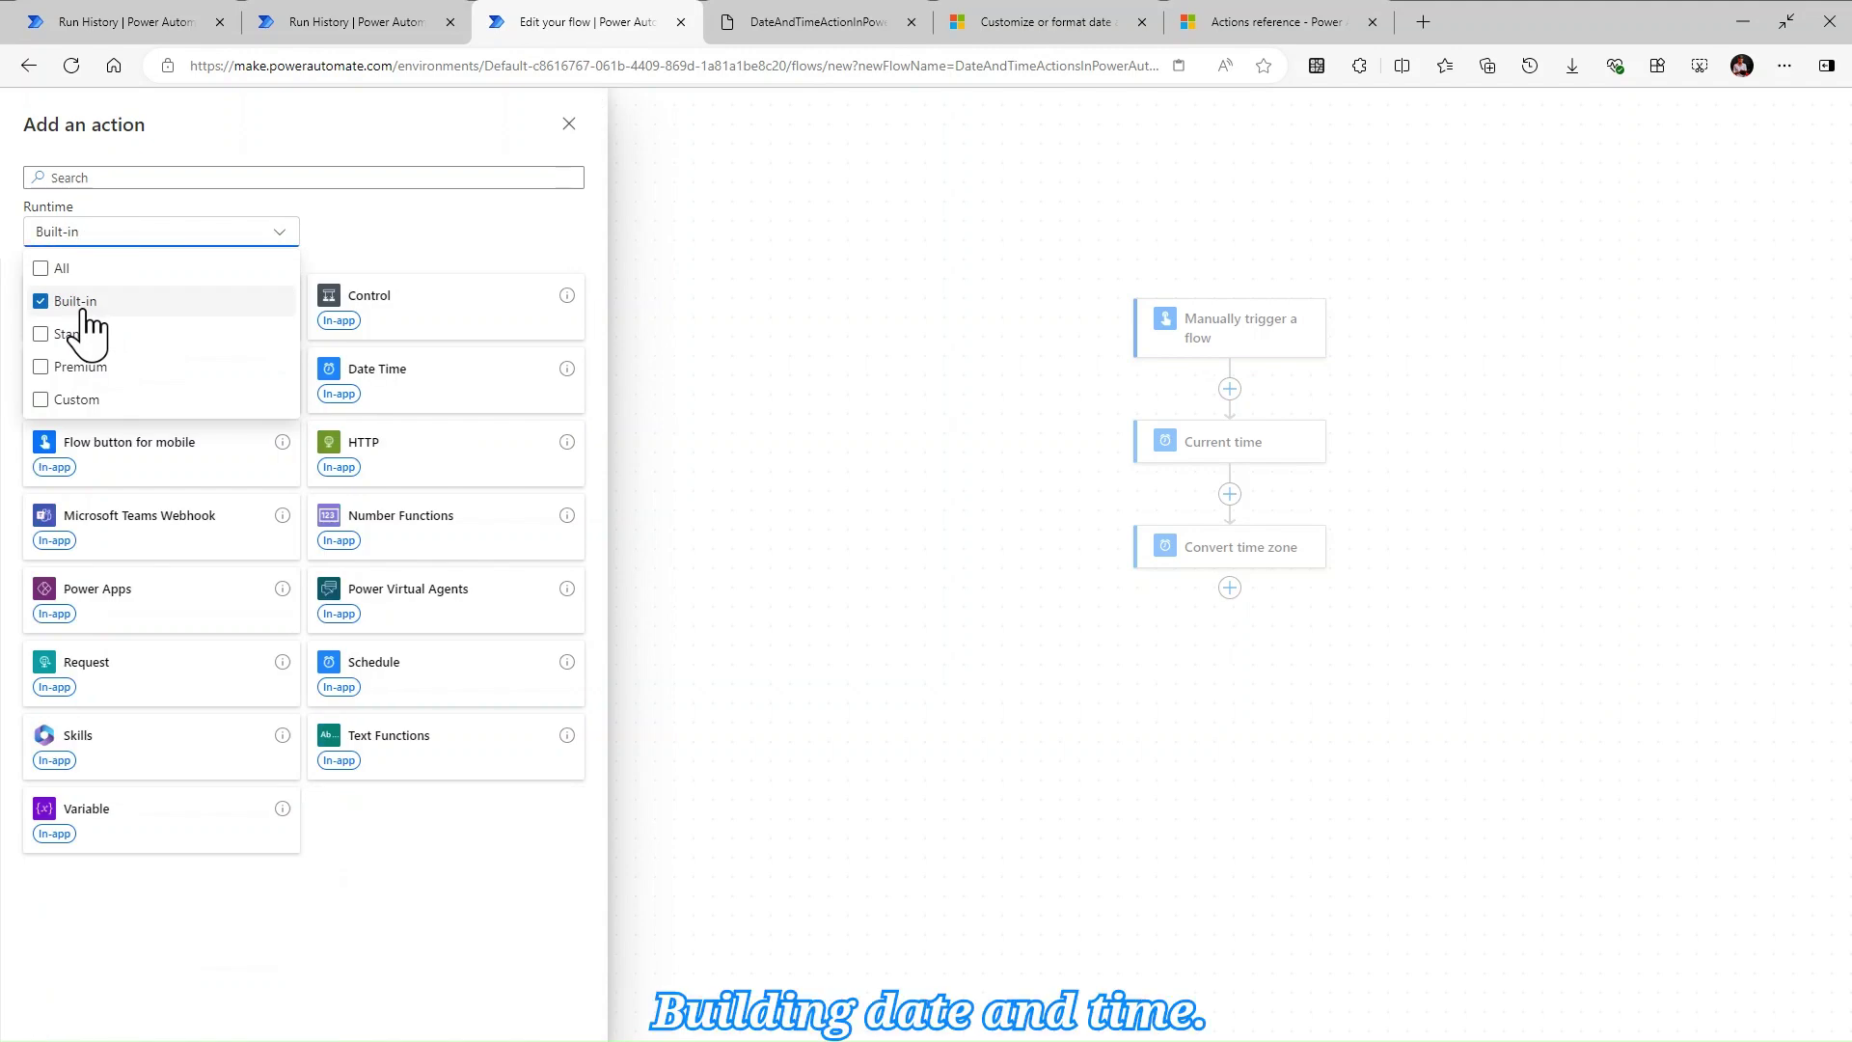
click(449, 391)
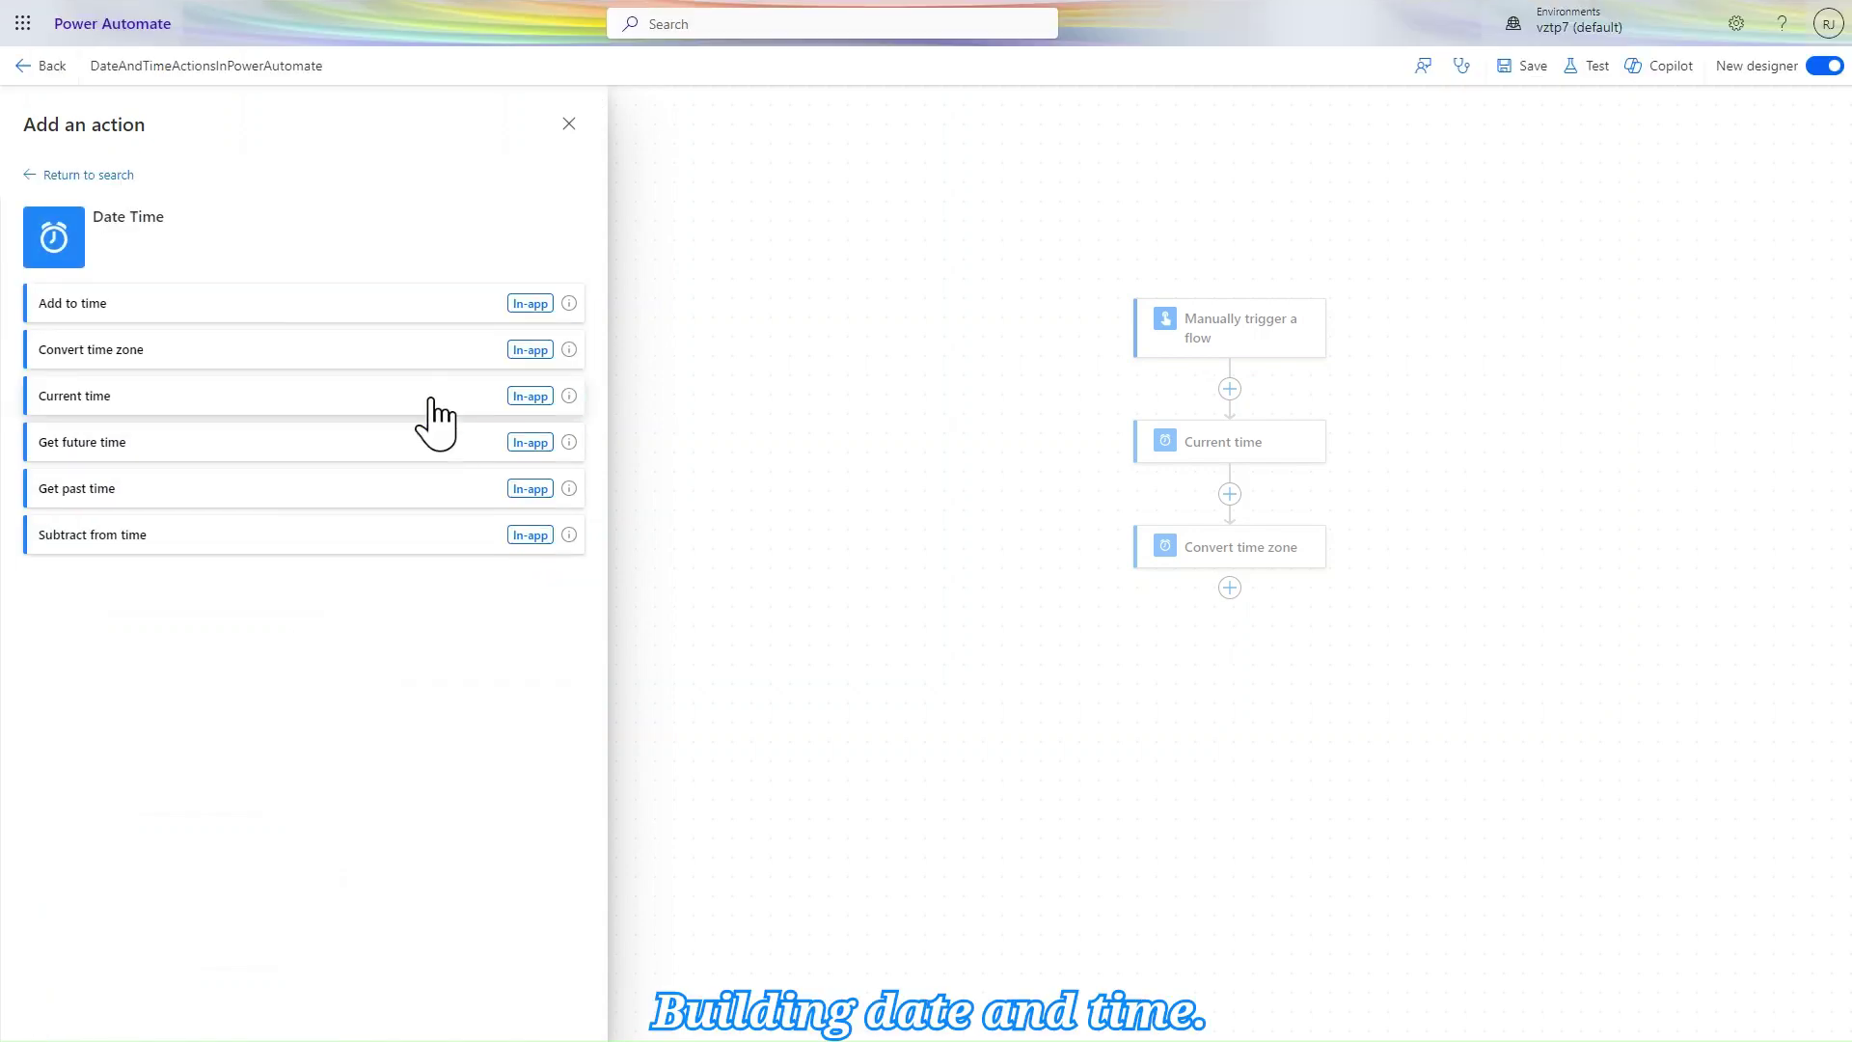
click(246, 450)
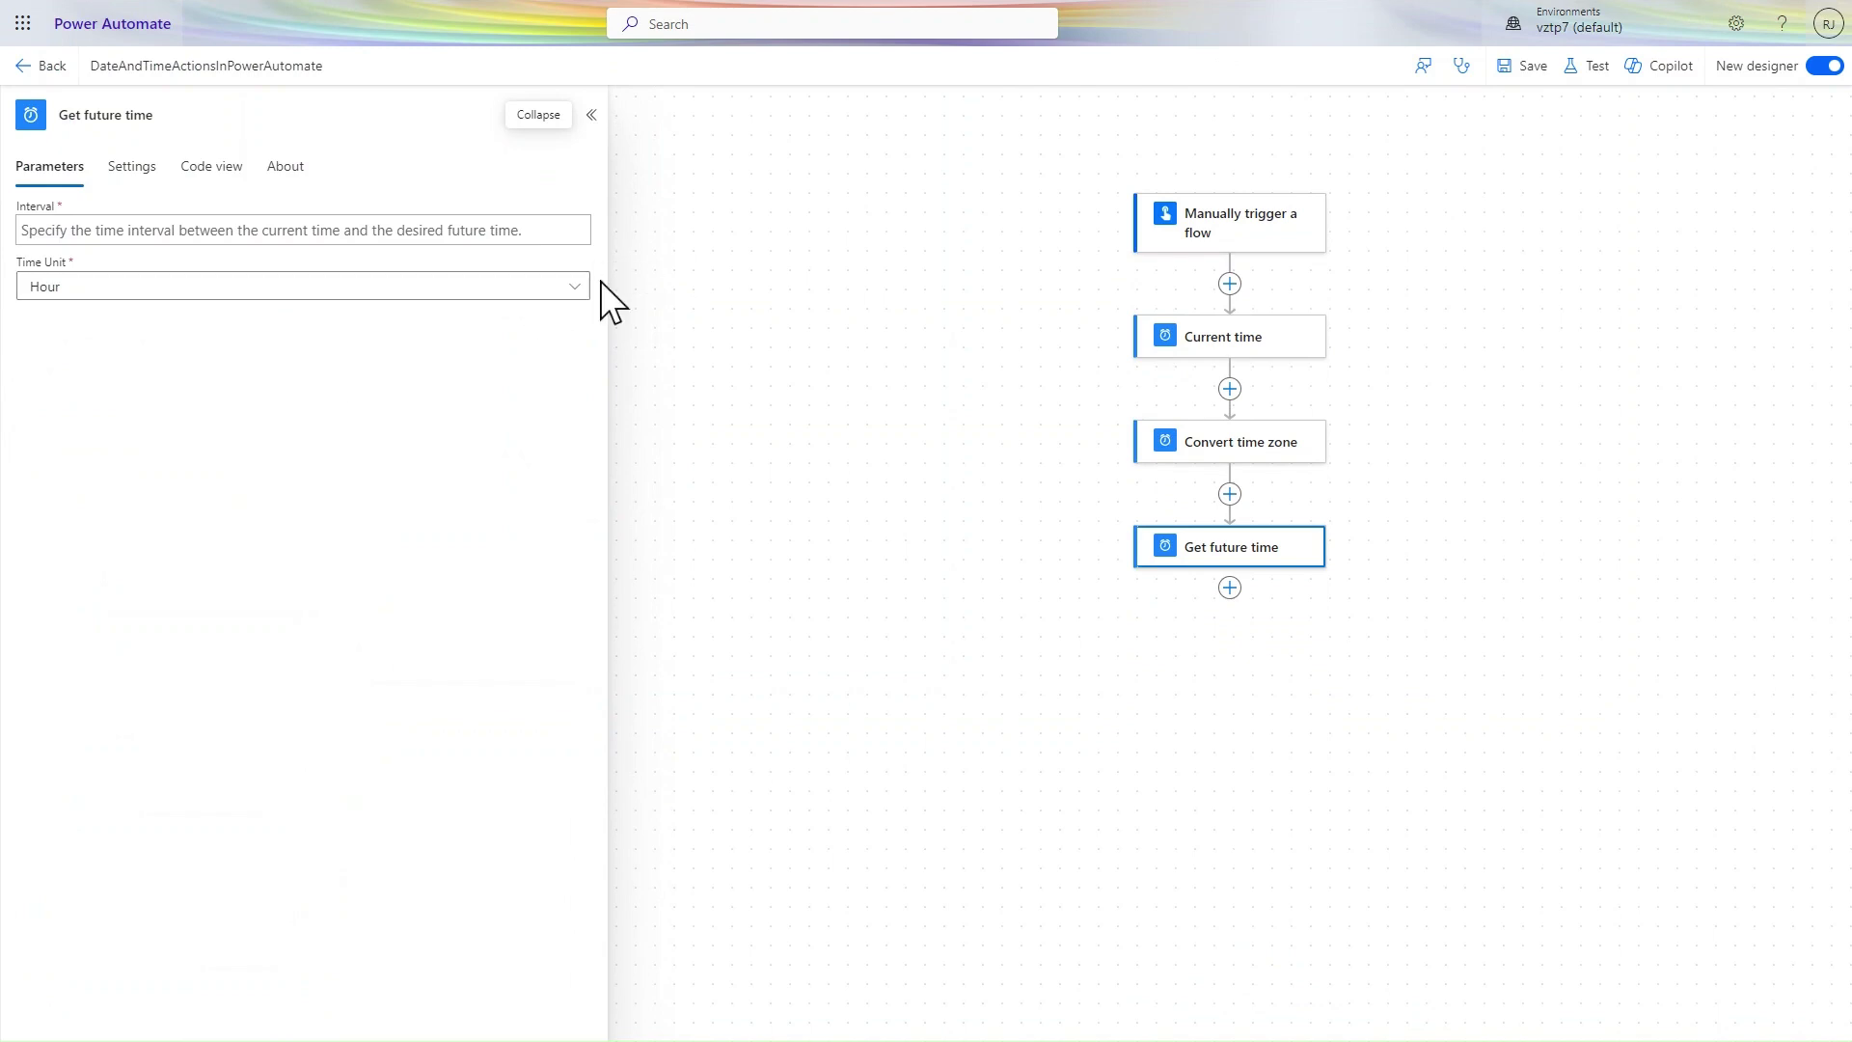
Set the Get future time interval to 1 with Time Unit Day.
click(530, 233)
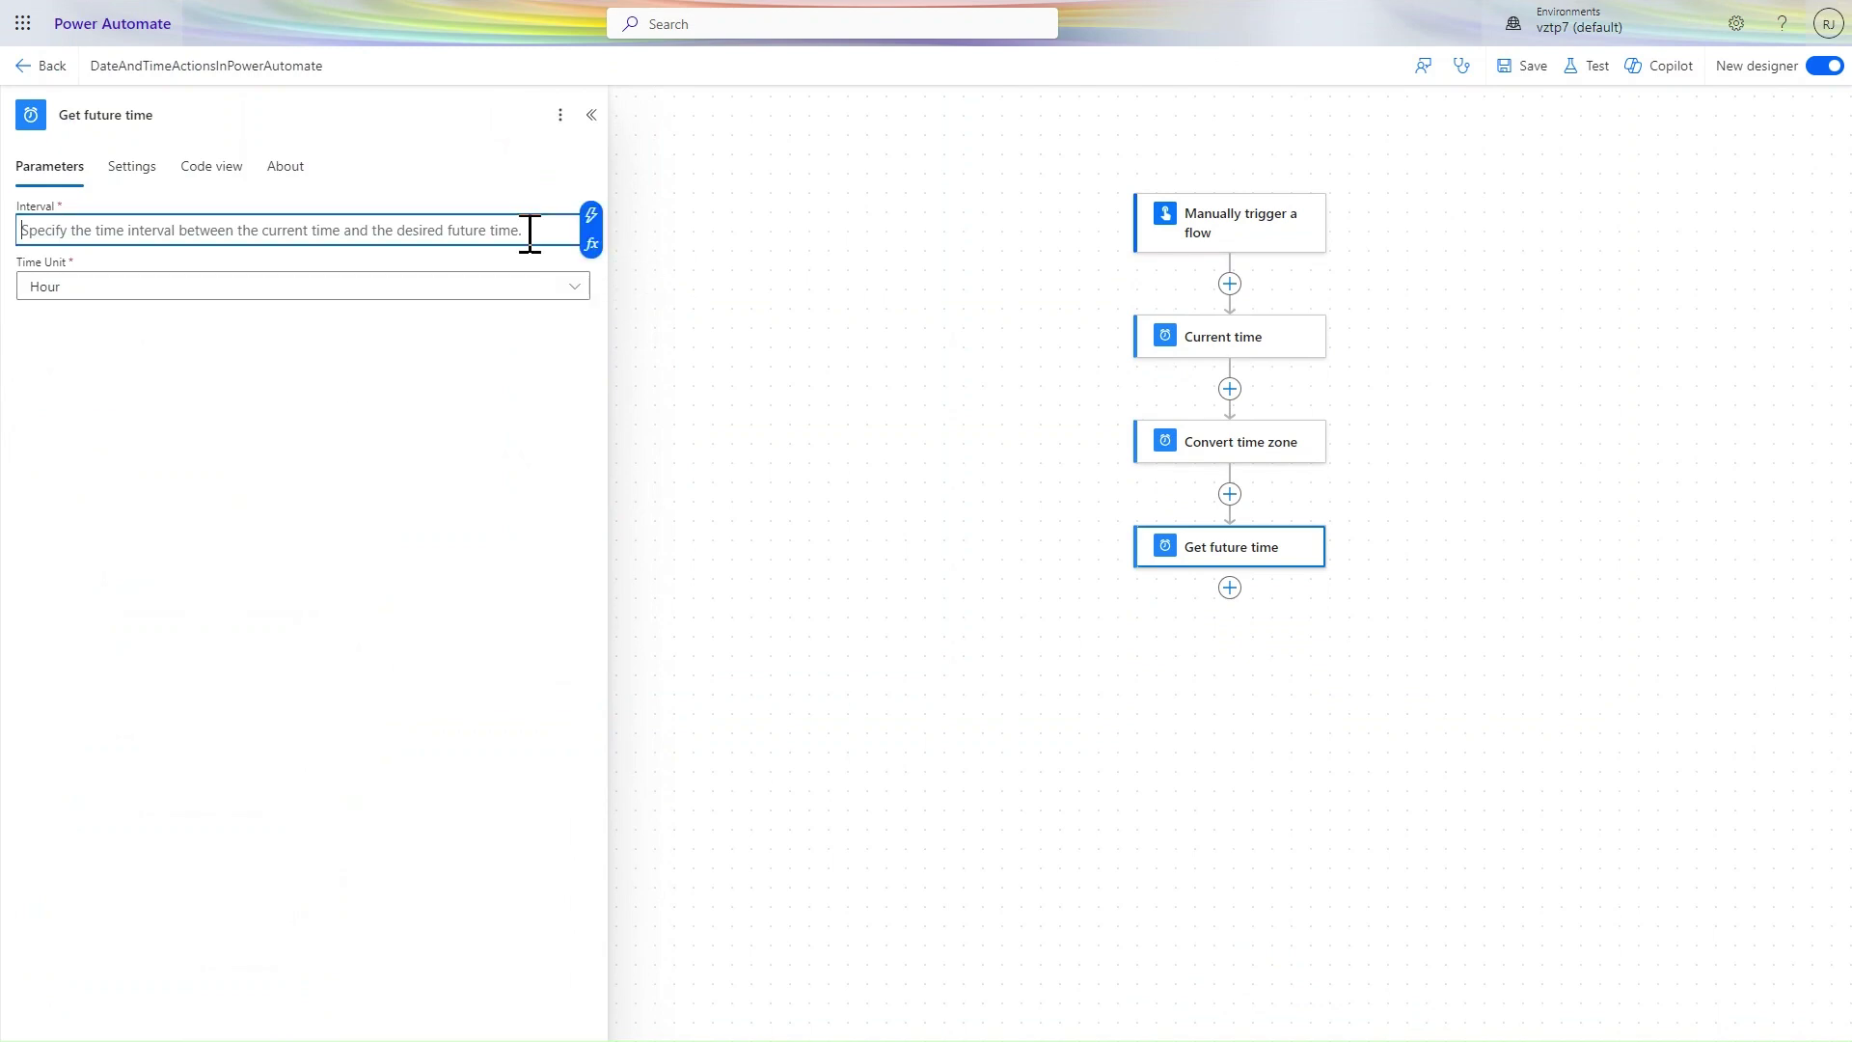
click(591, 216)
click(398, 230)
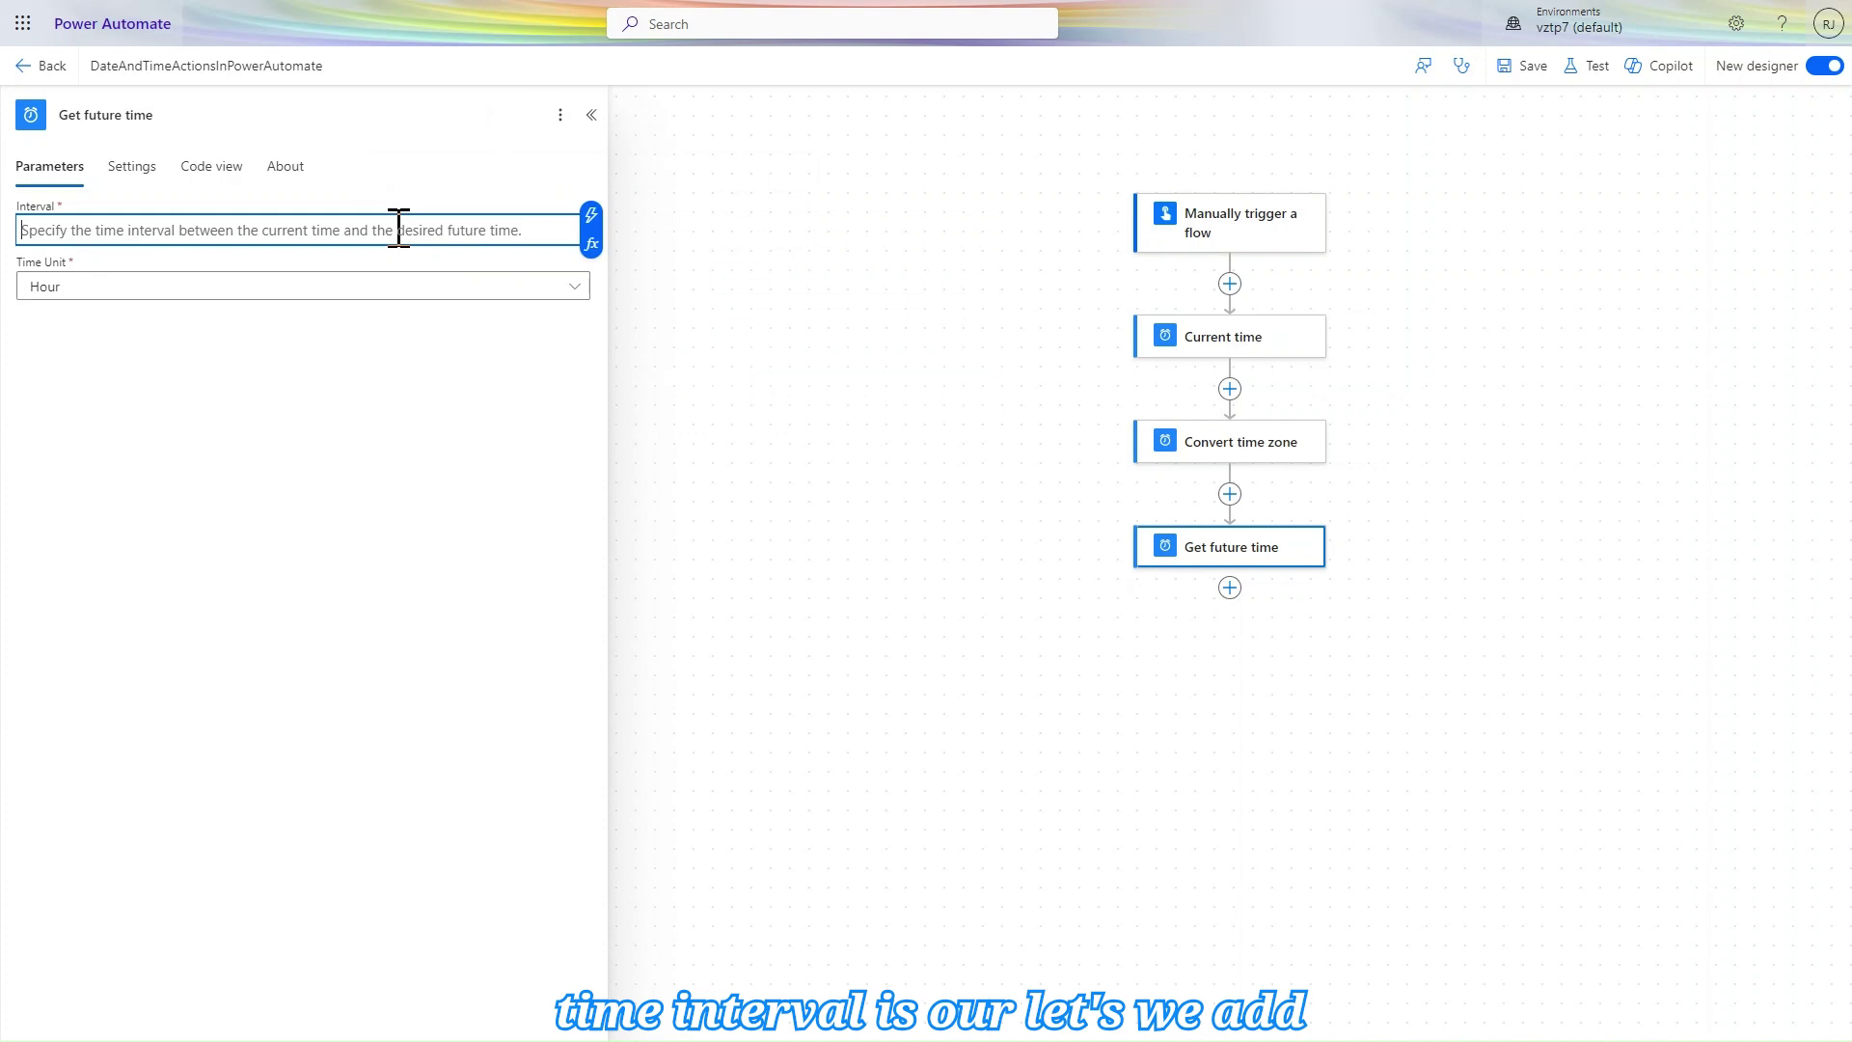
text(1)
click(442, 287)
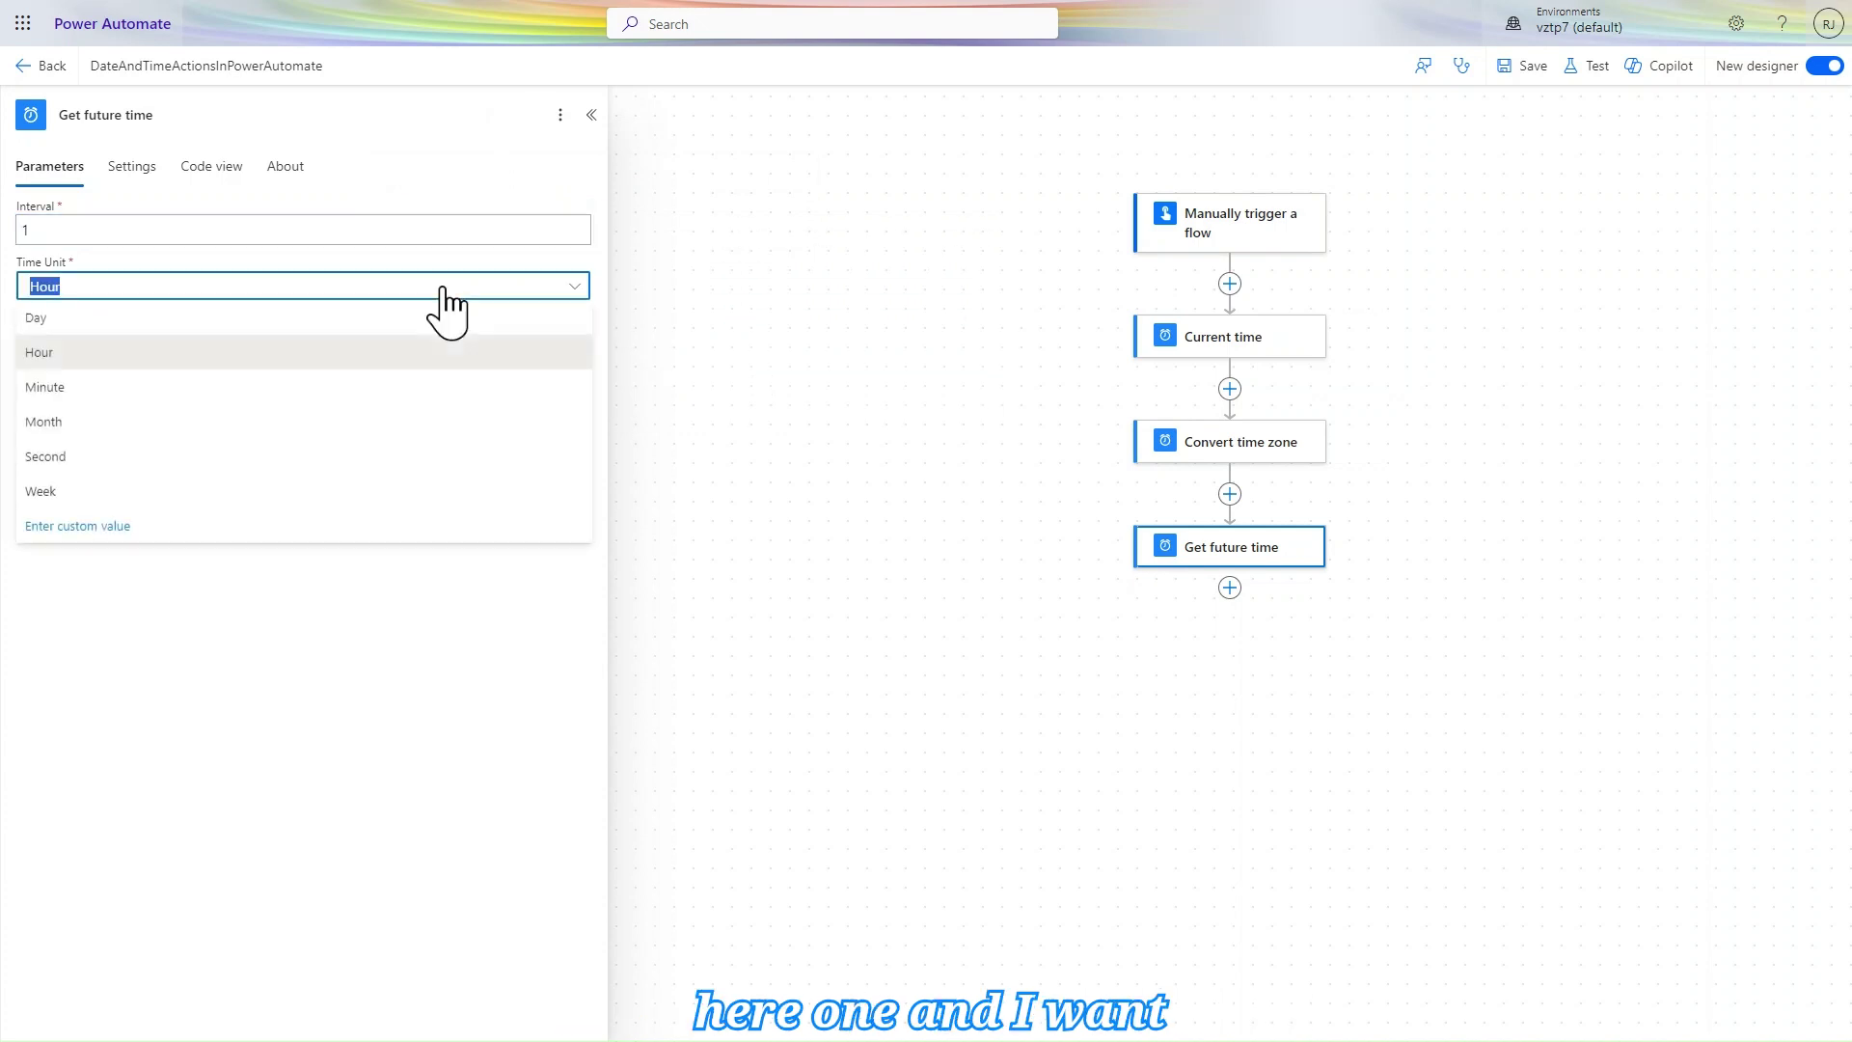
click(77, 331)
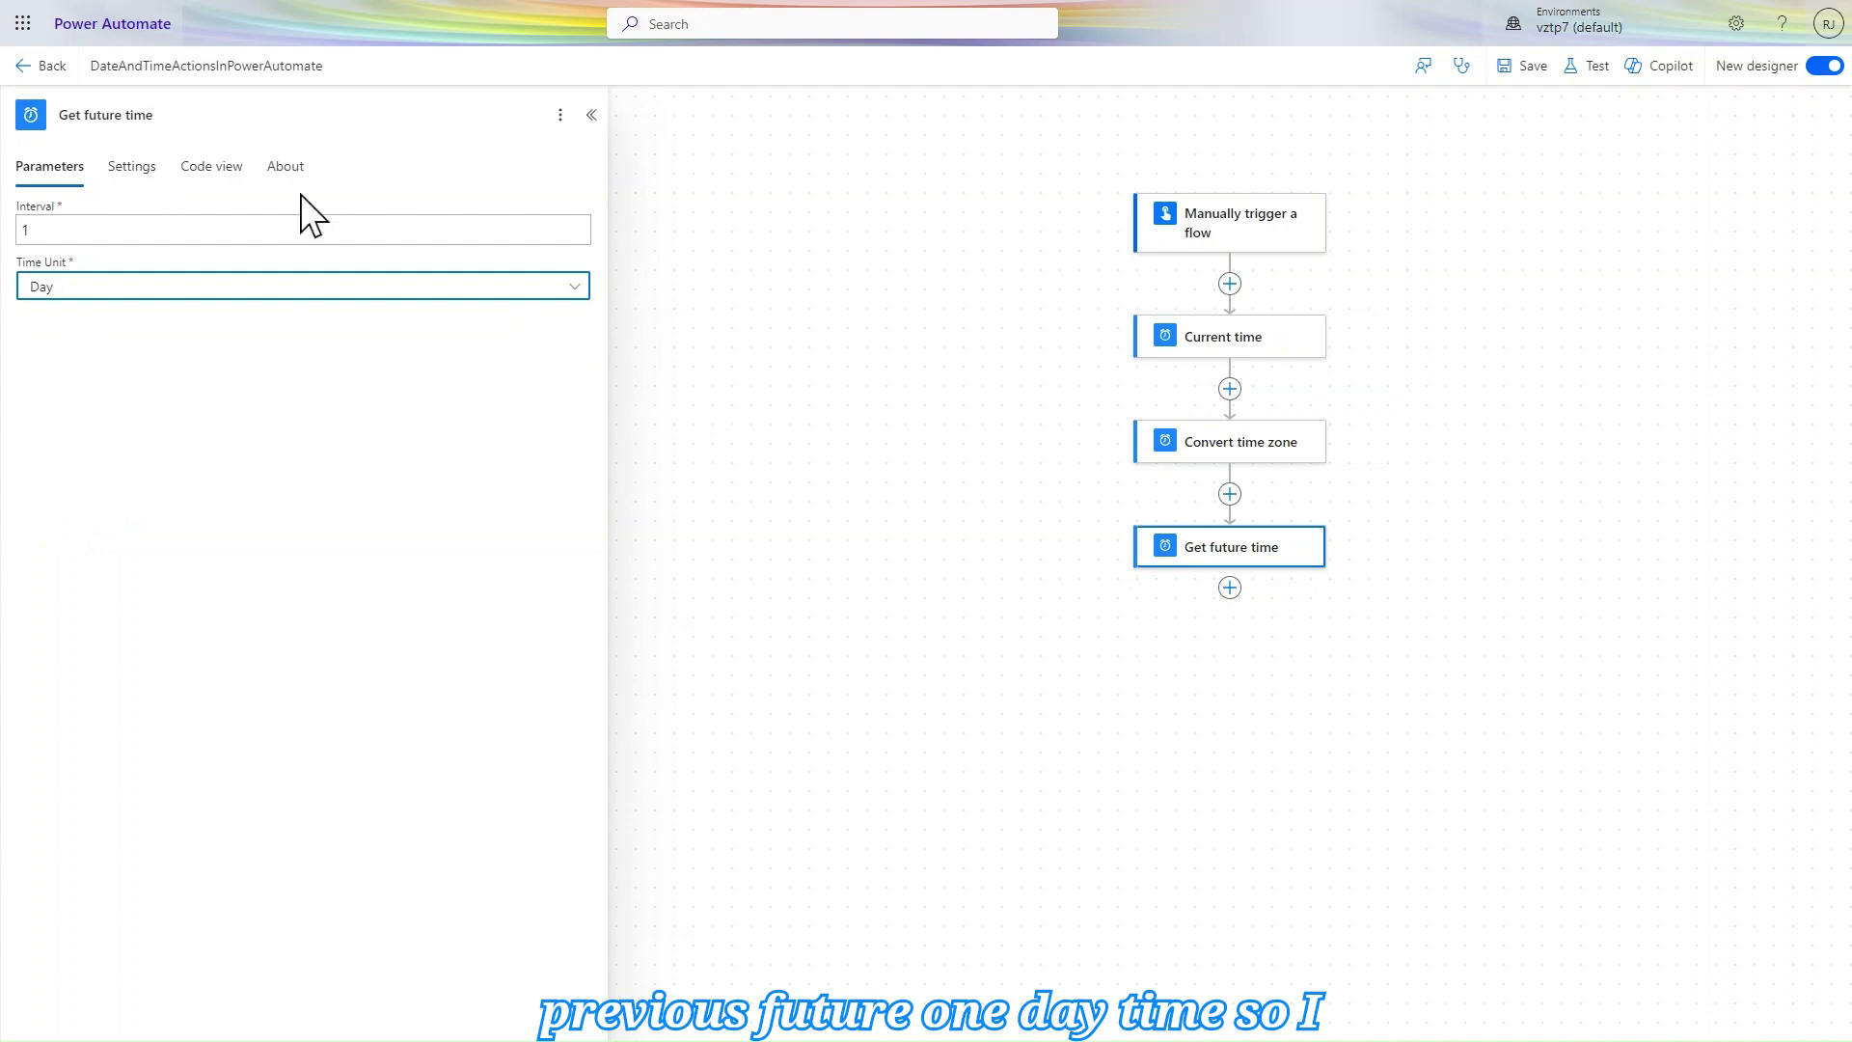
Add a built-in Date Time 'Get past time' action after Get future time.
click(1230, 590)
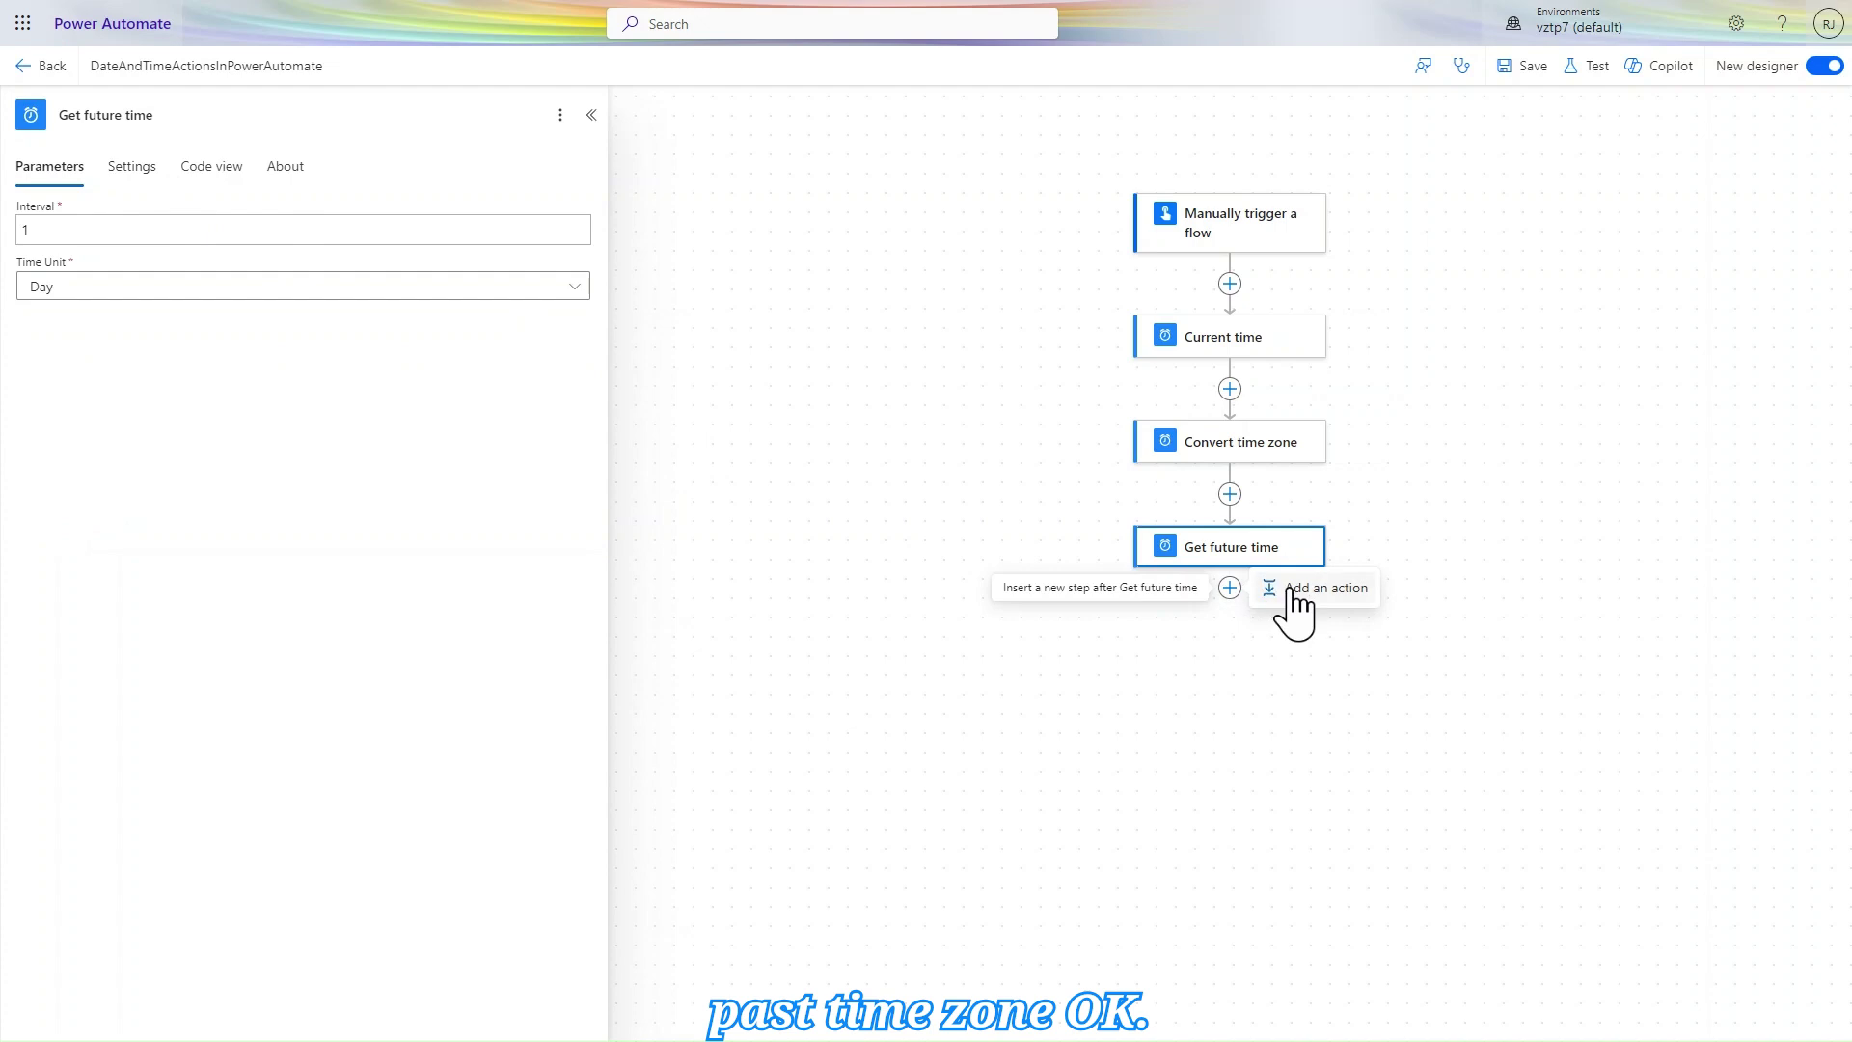
click(1291, 589)
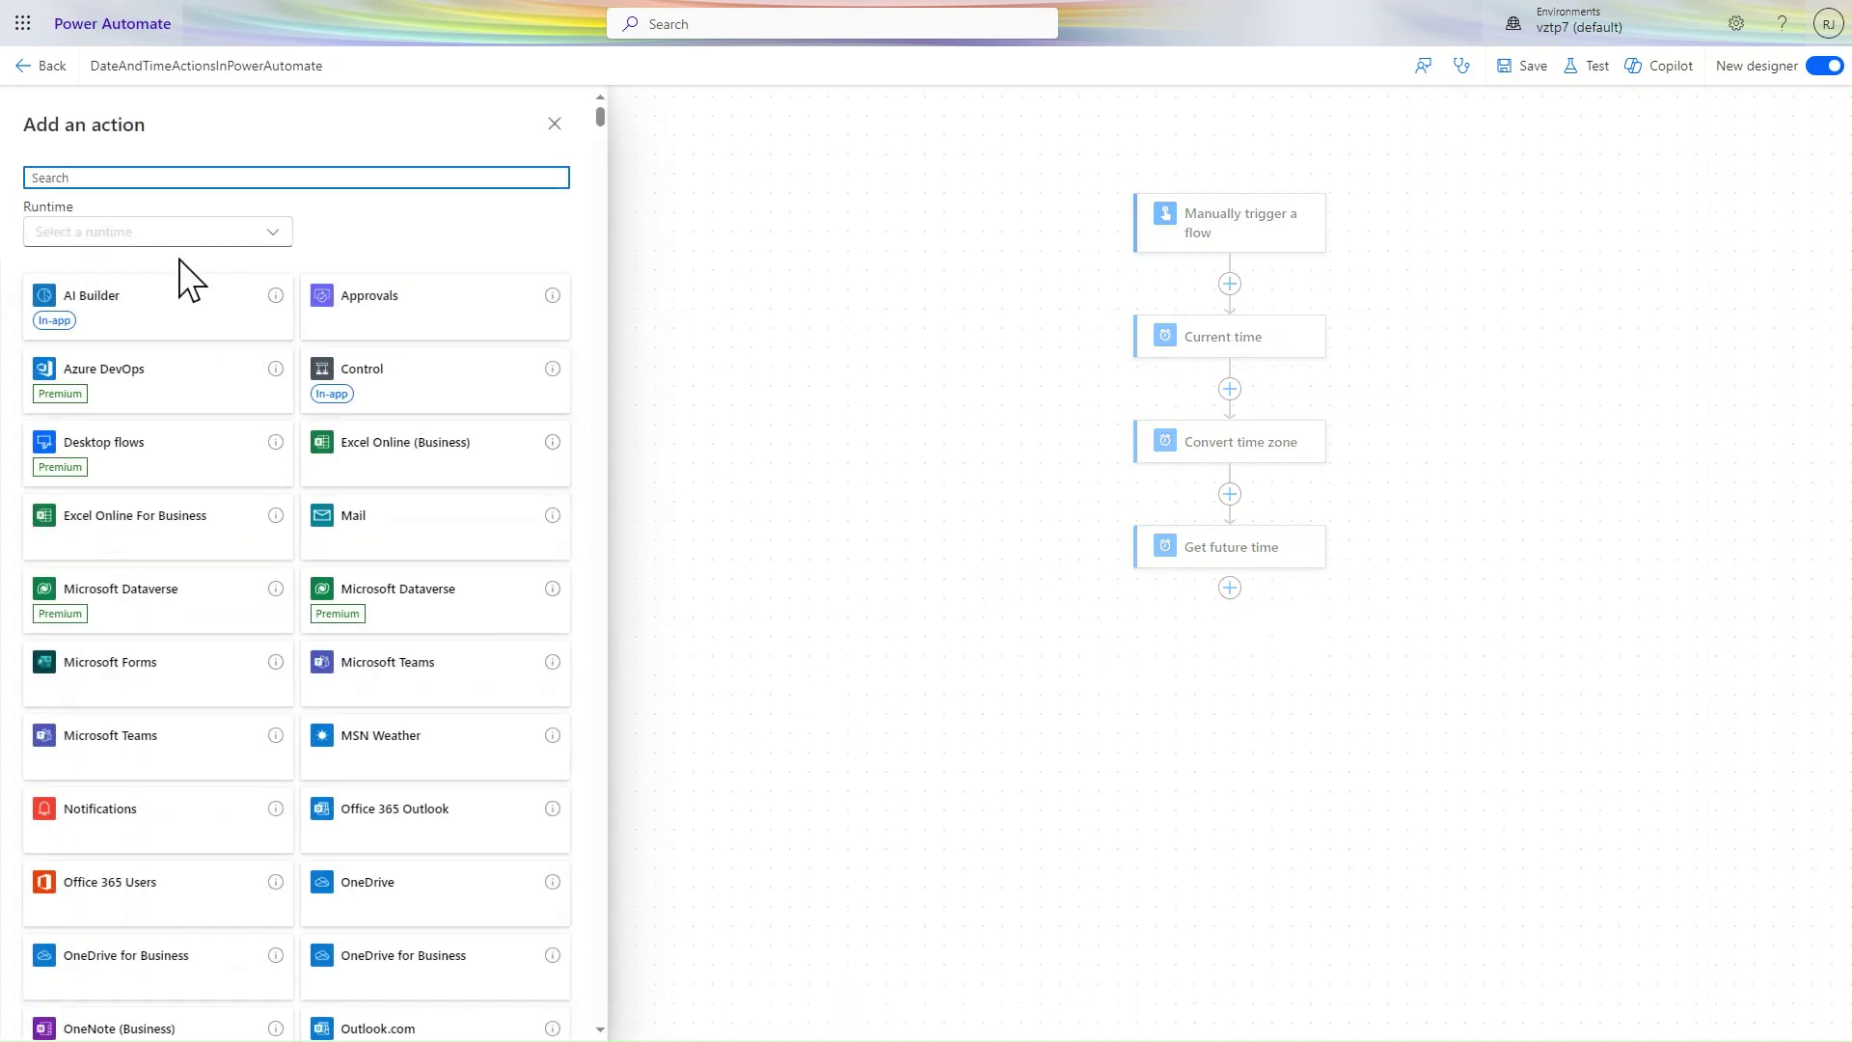
click(225, 233)
click(73, 305)
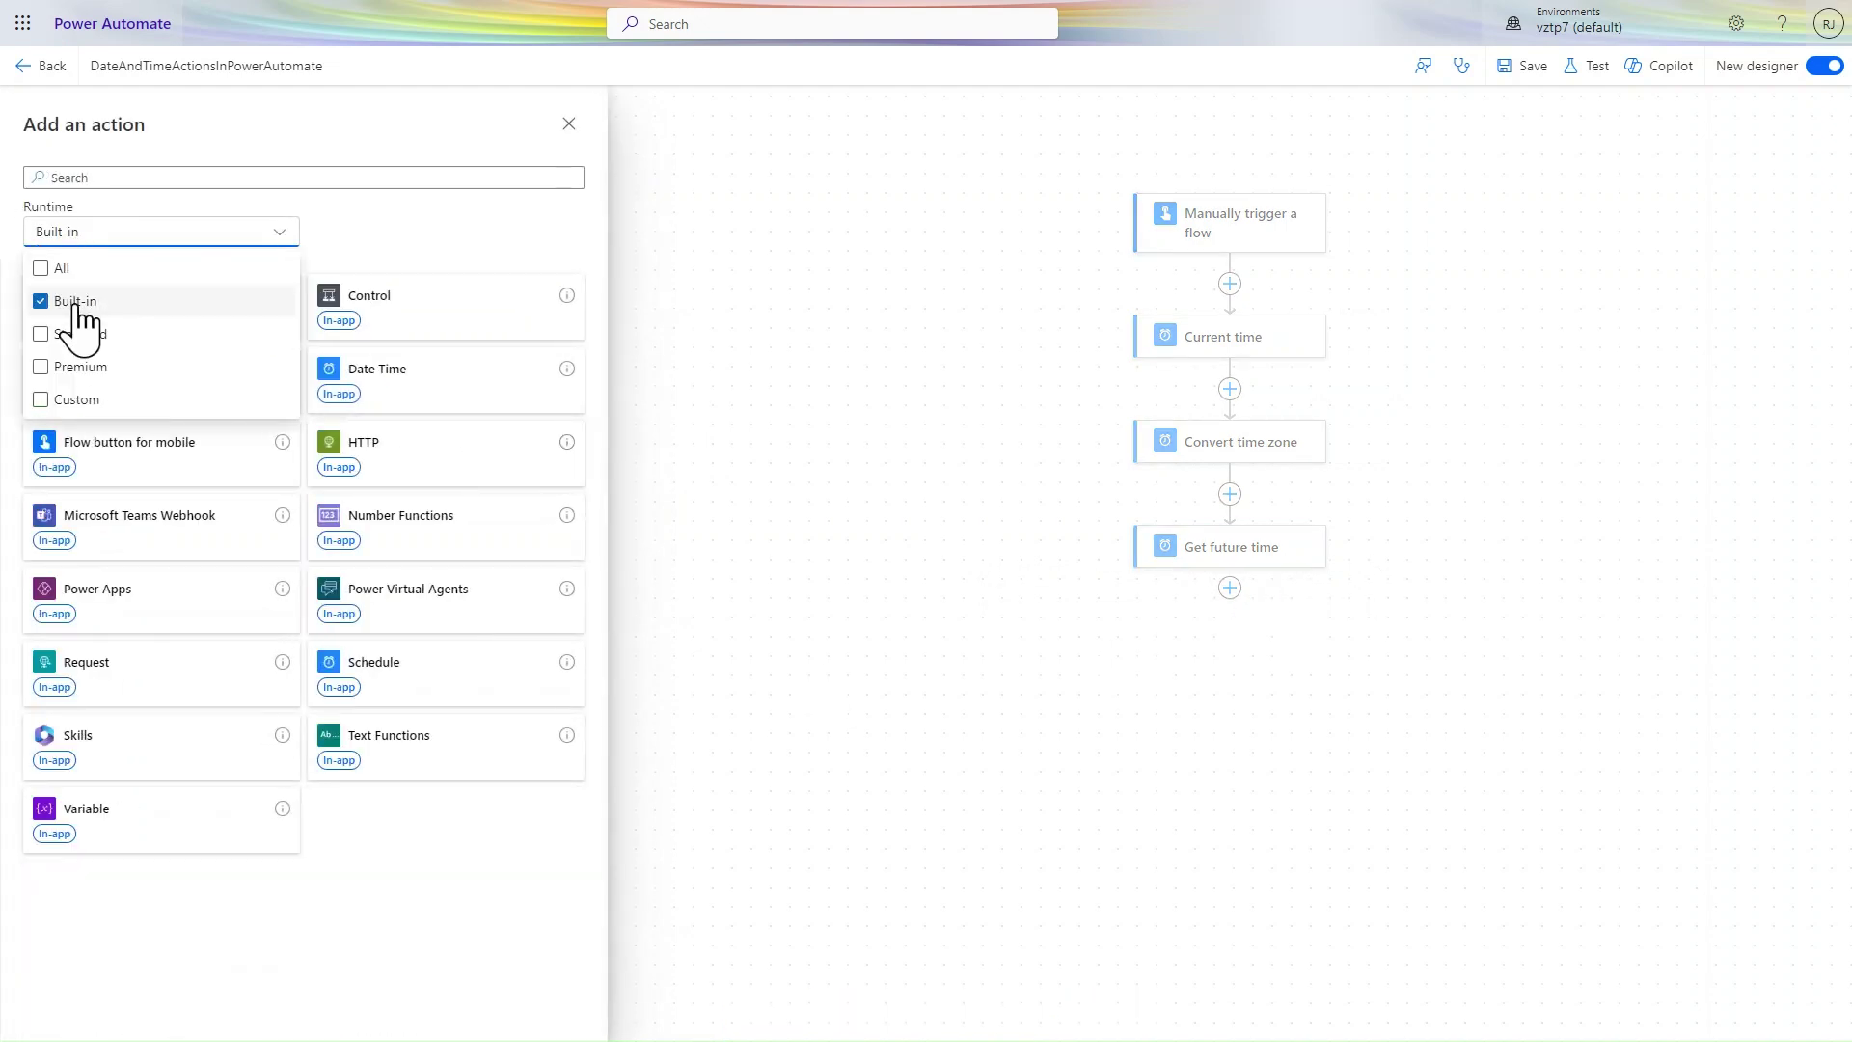
click(436, 410)
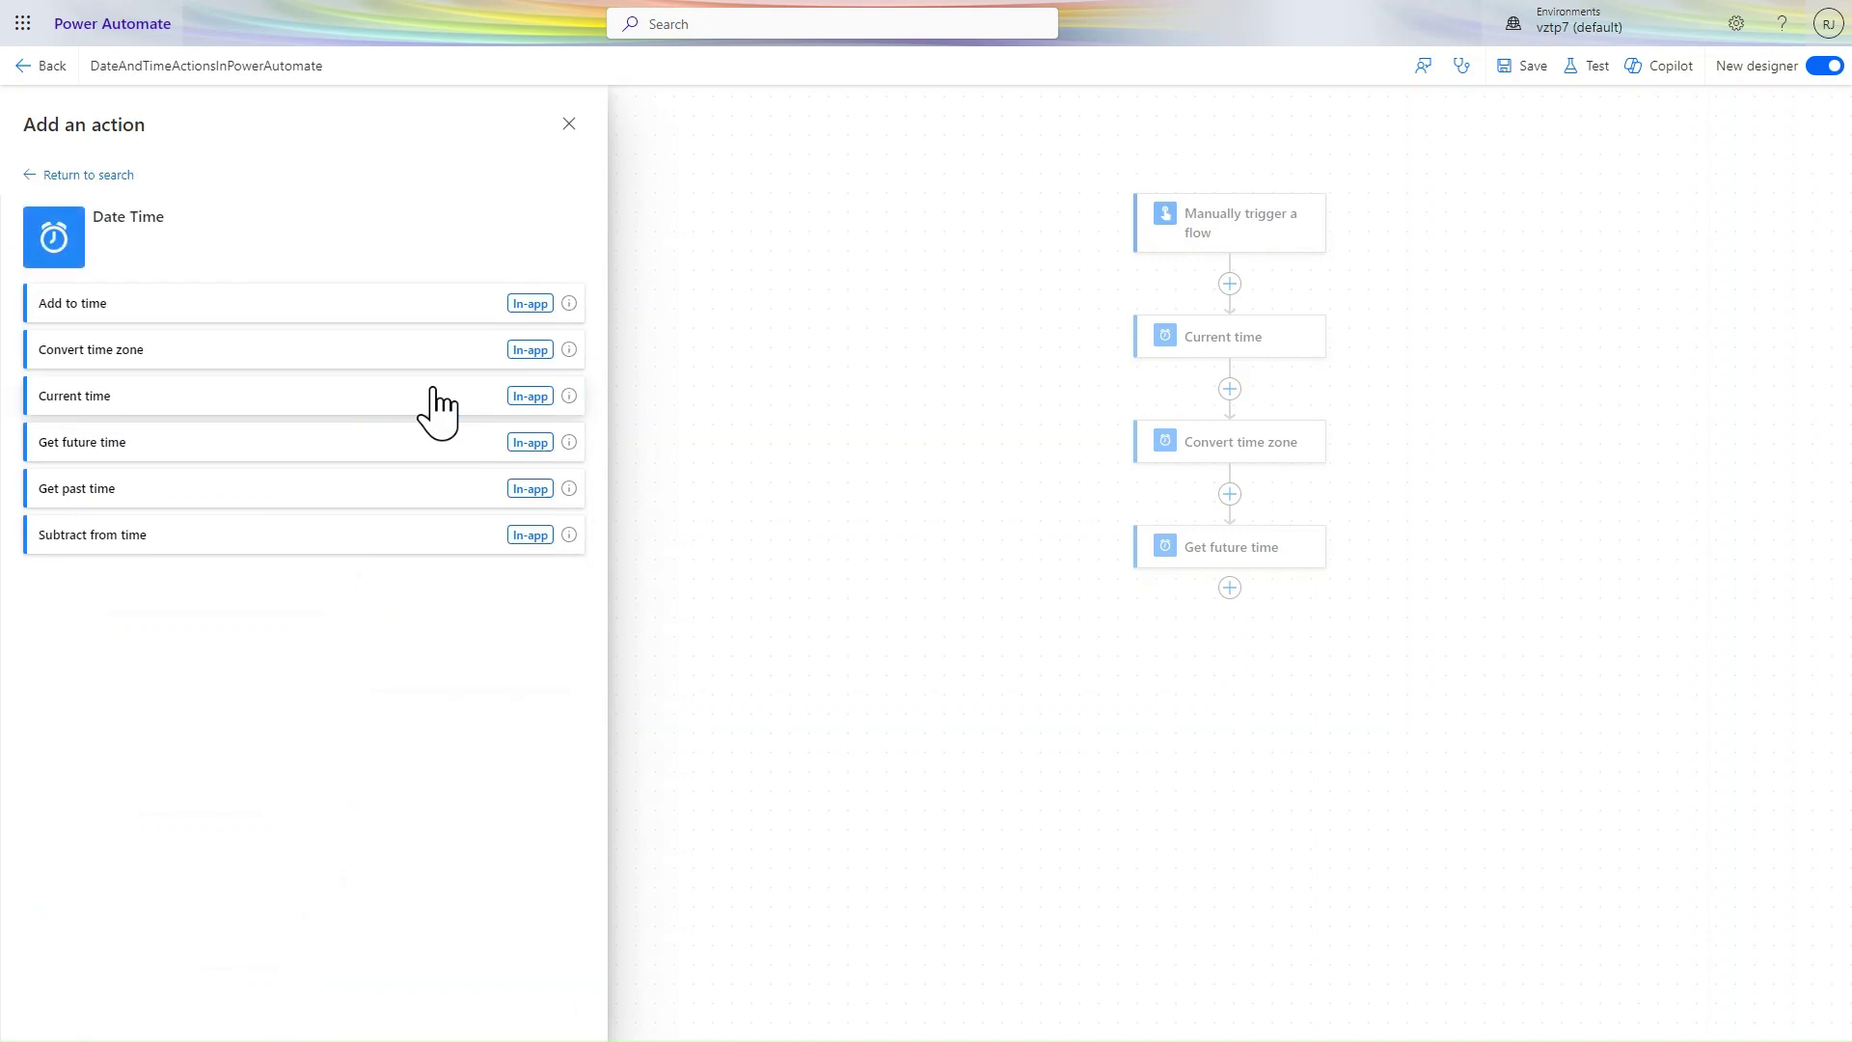
click(235, 489)
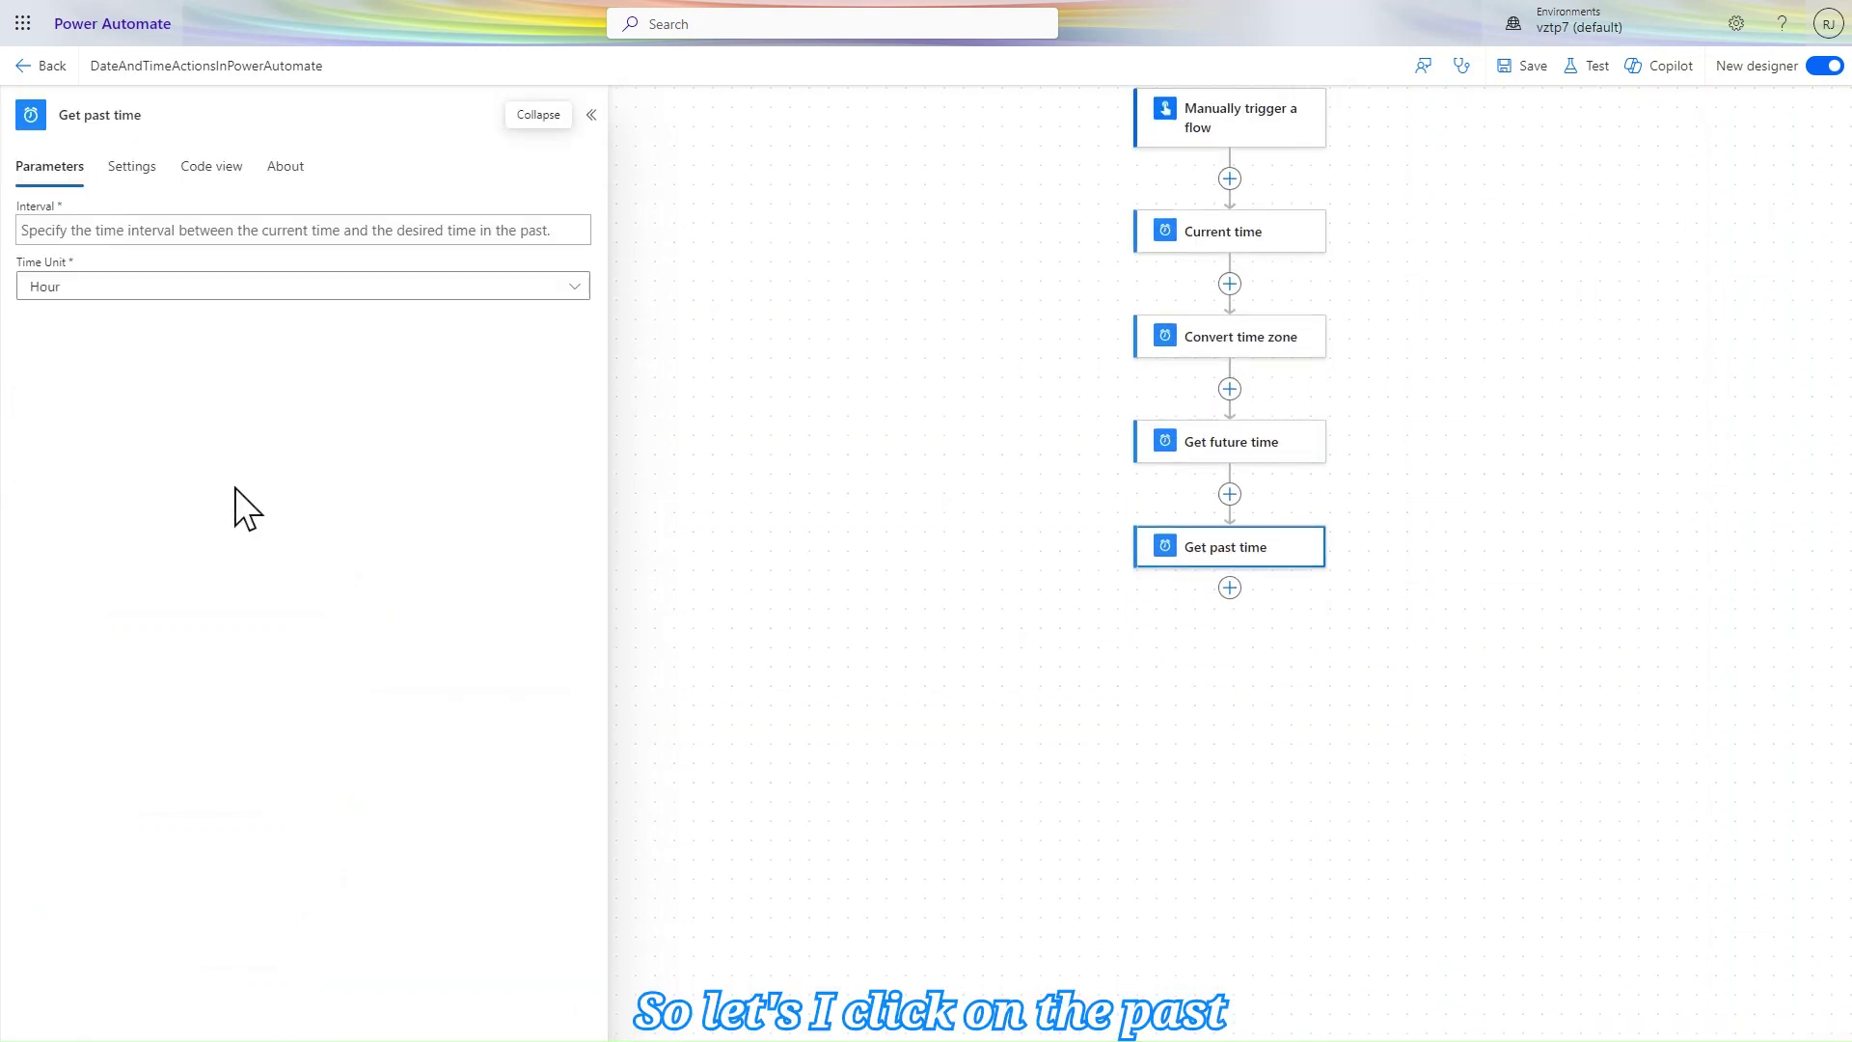
Set the Get past time interval to 1 with Time Unit Day.
click(365, 223)
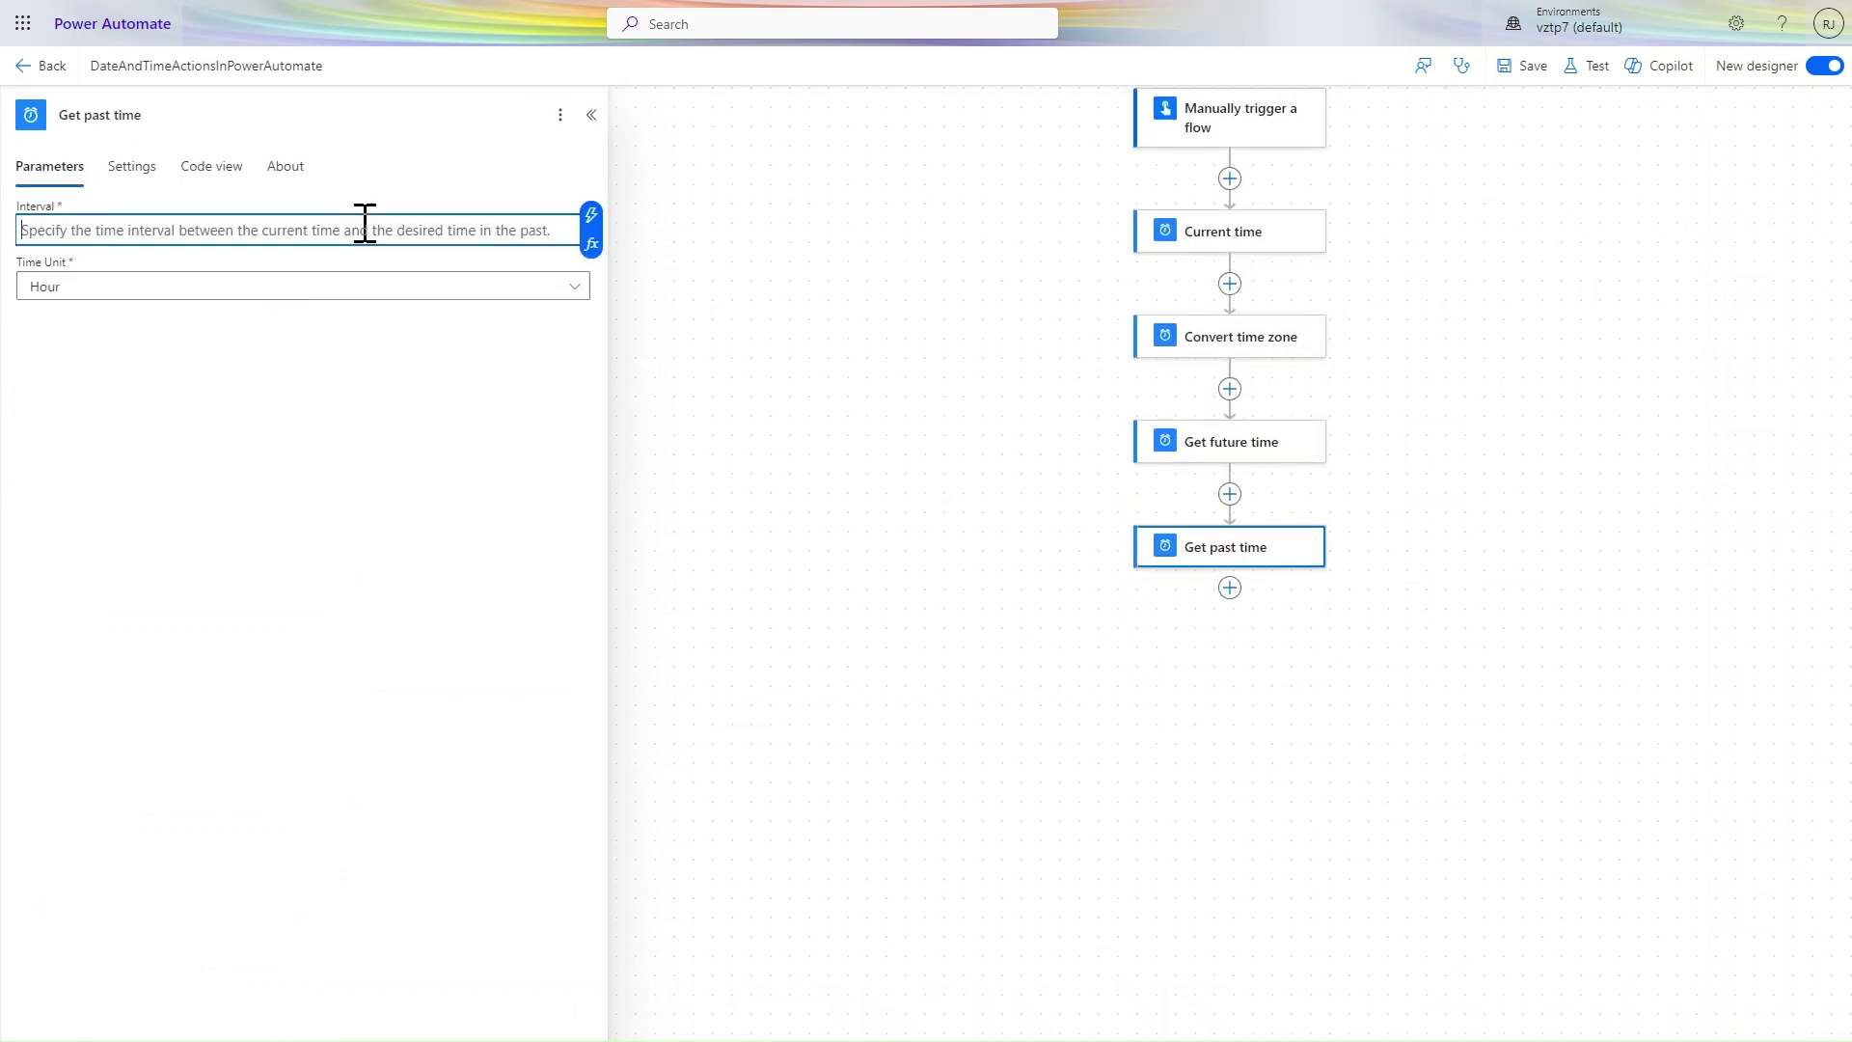
text(1)
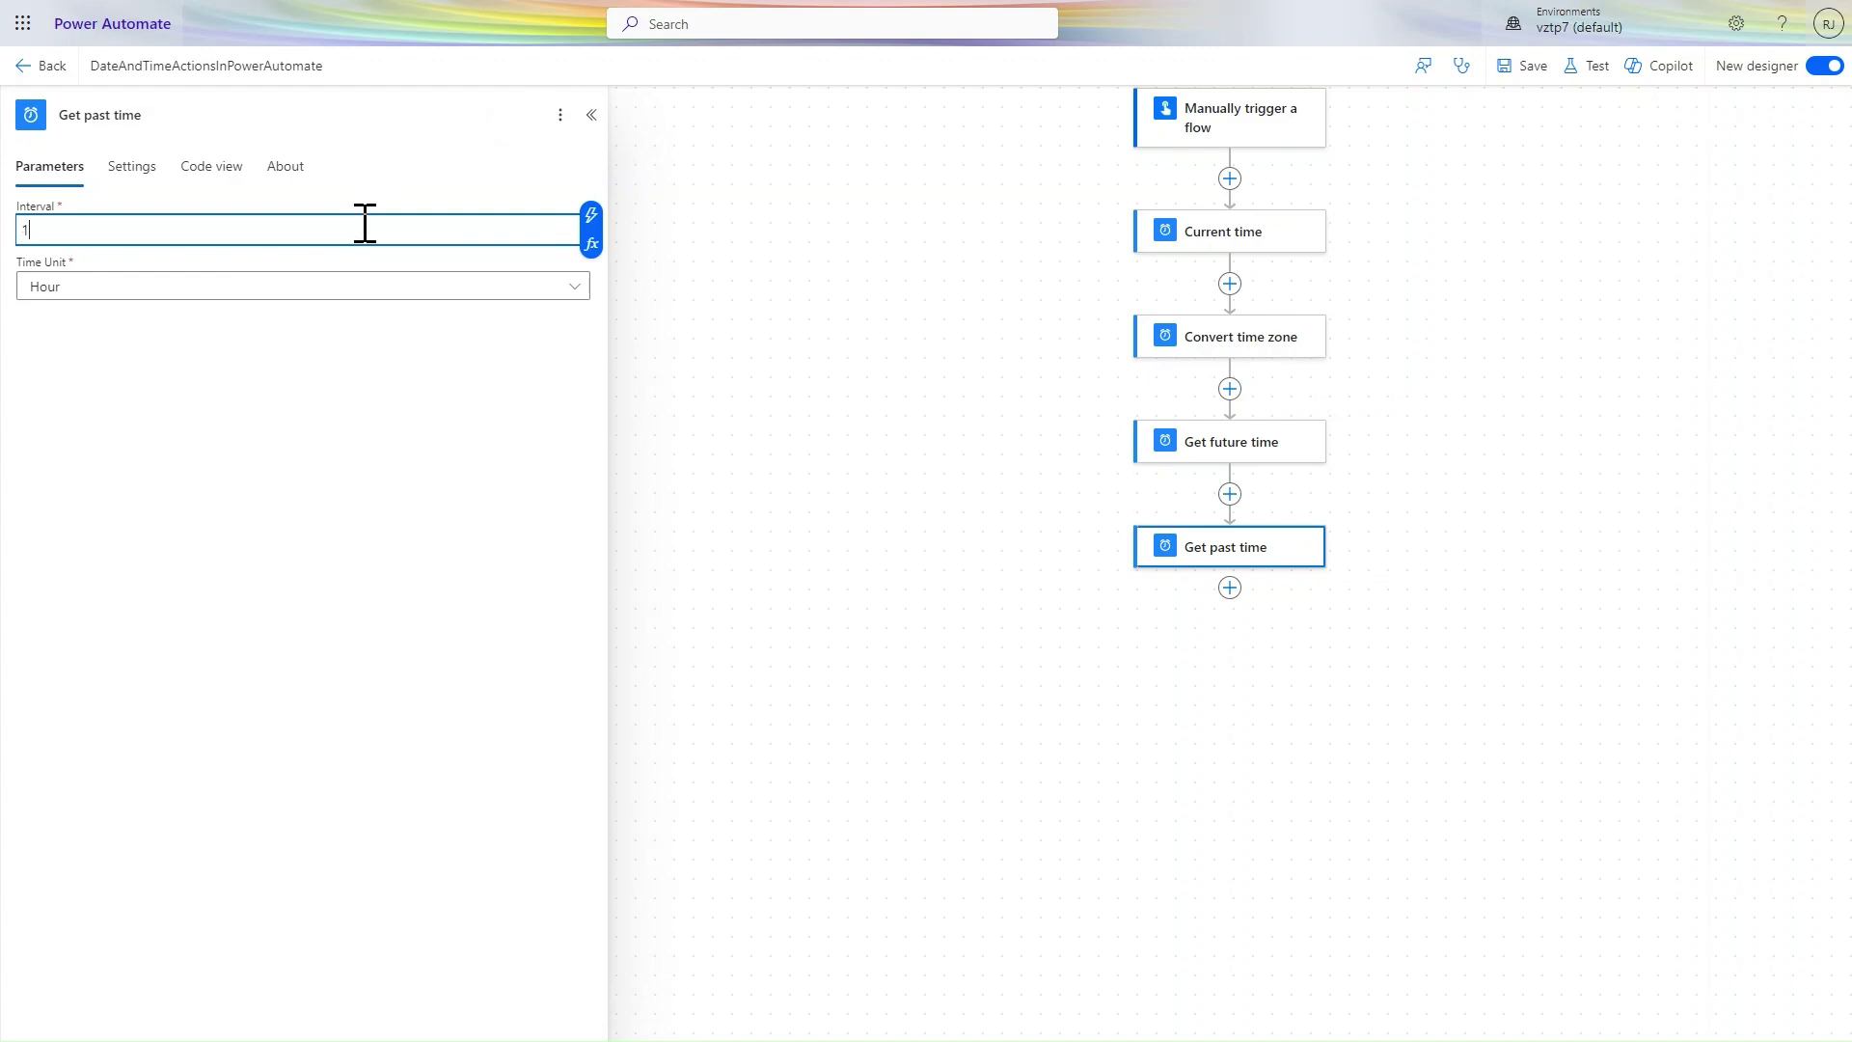
click(351, 287)
click(126, 318)
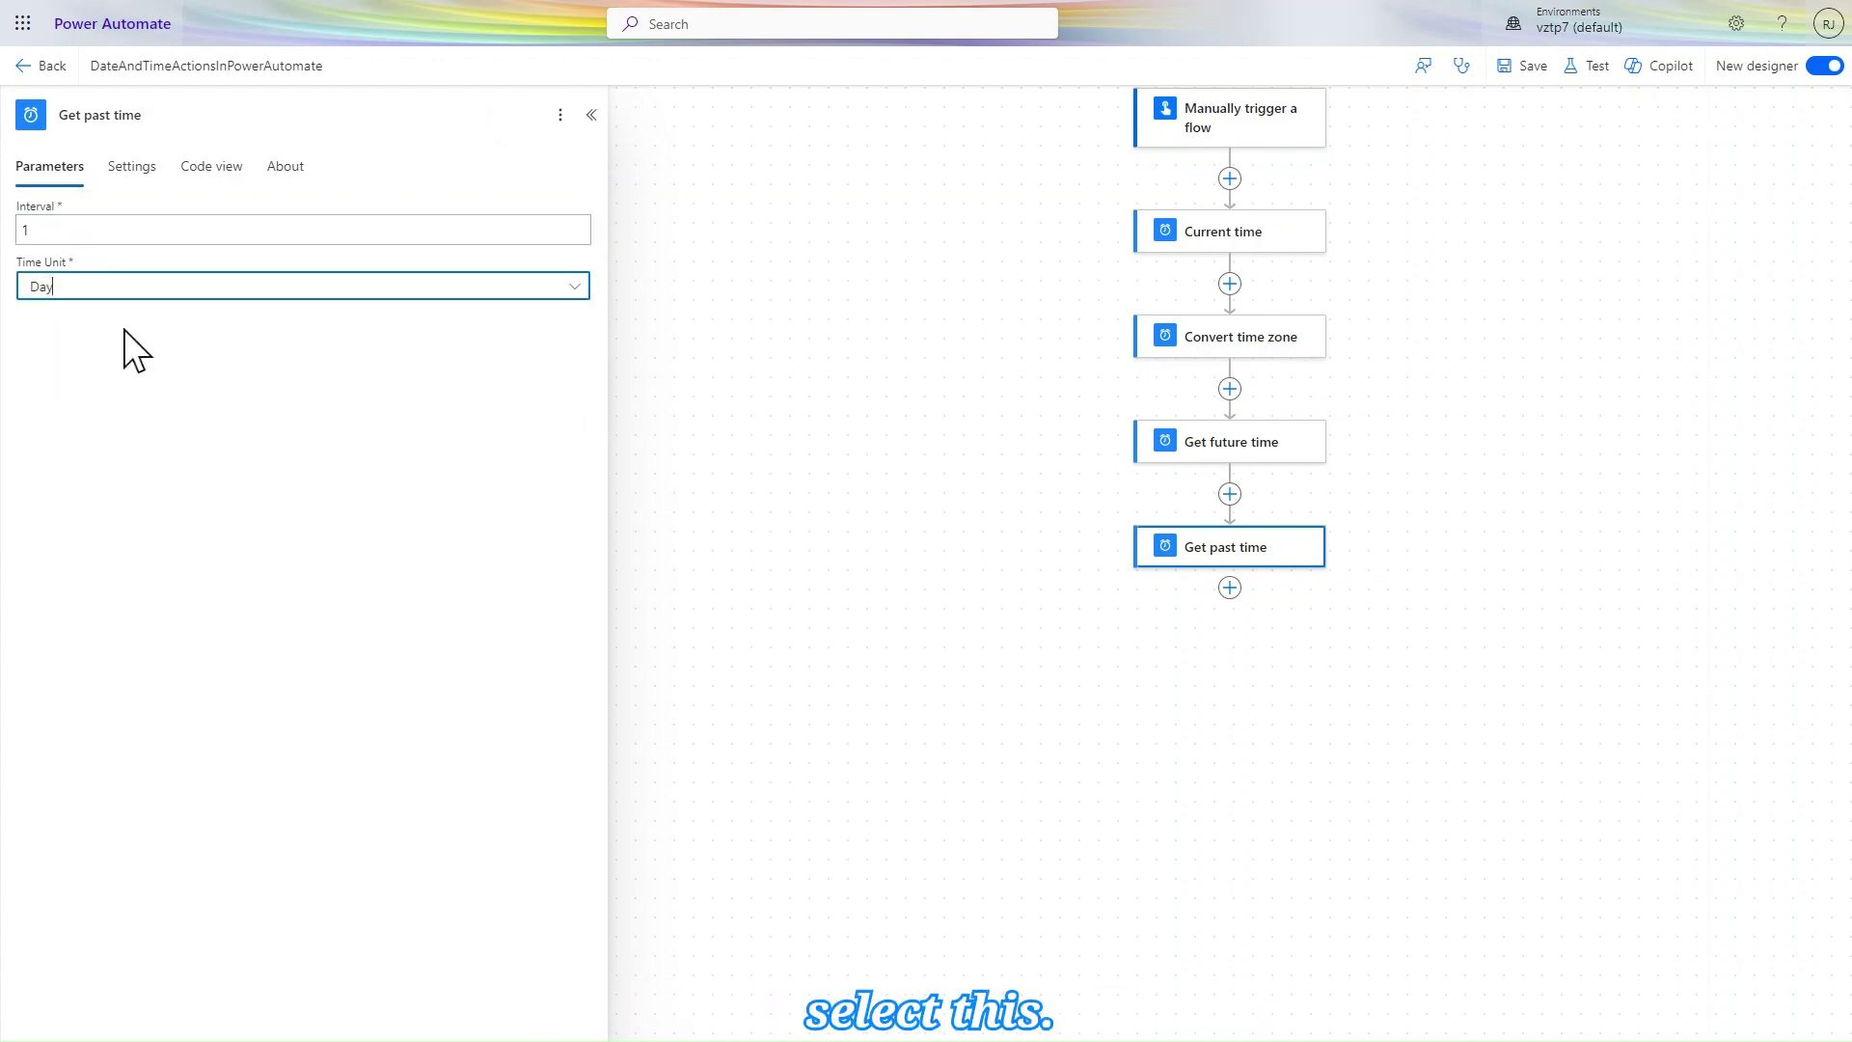
click(592, 115)
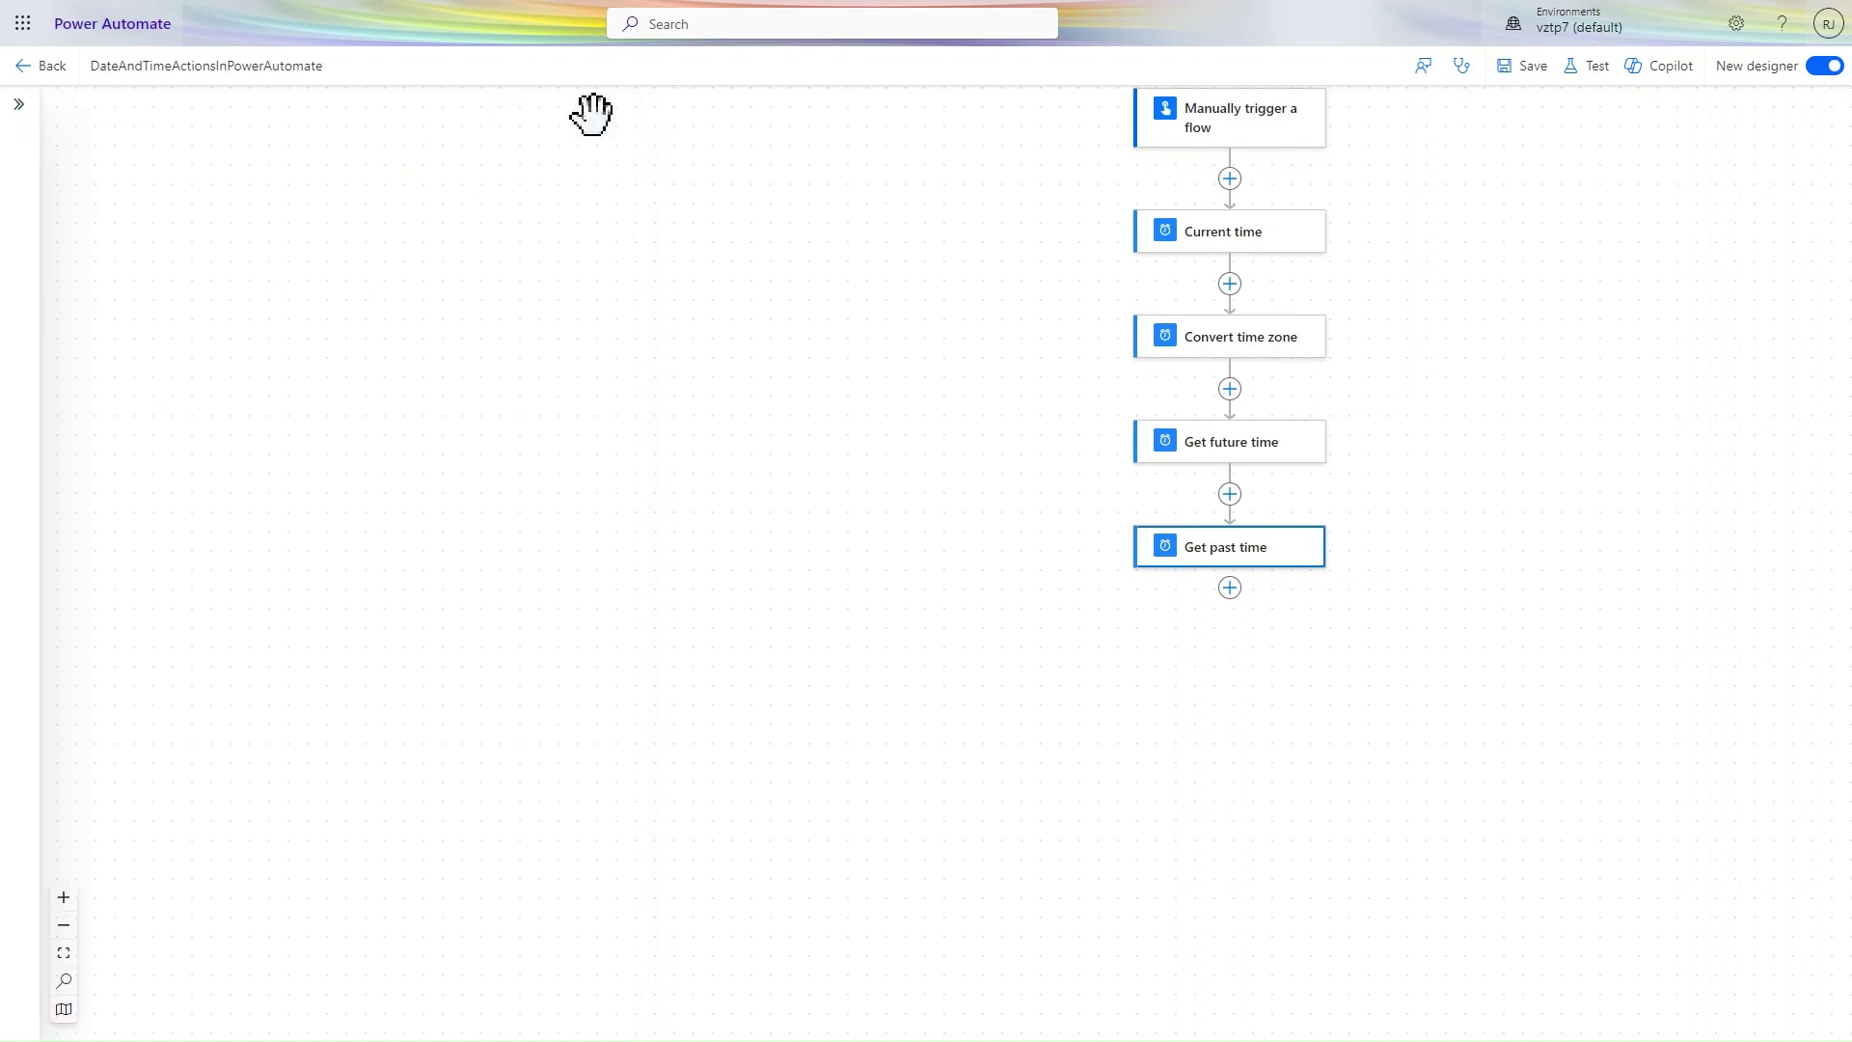
click(1230, 587)
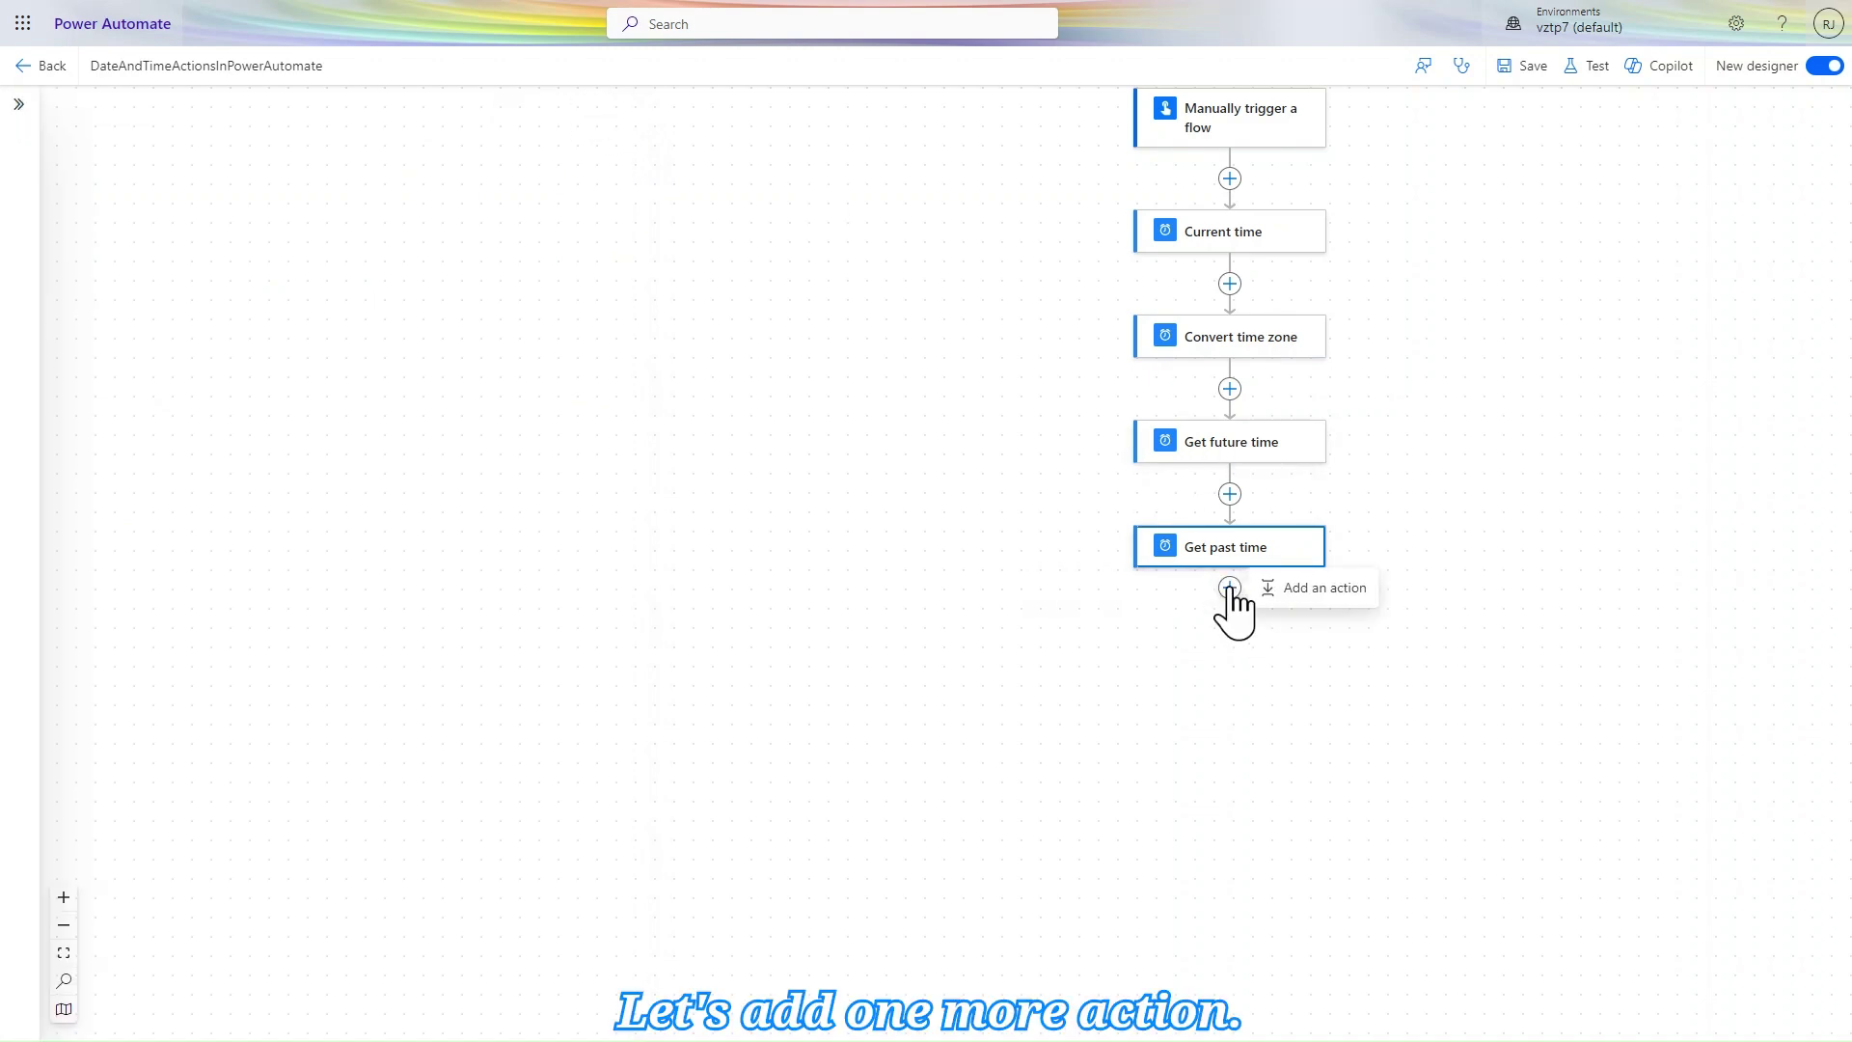
click(1309, 592)
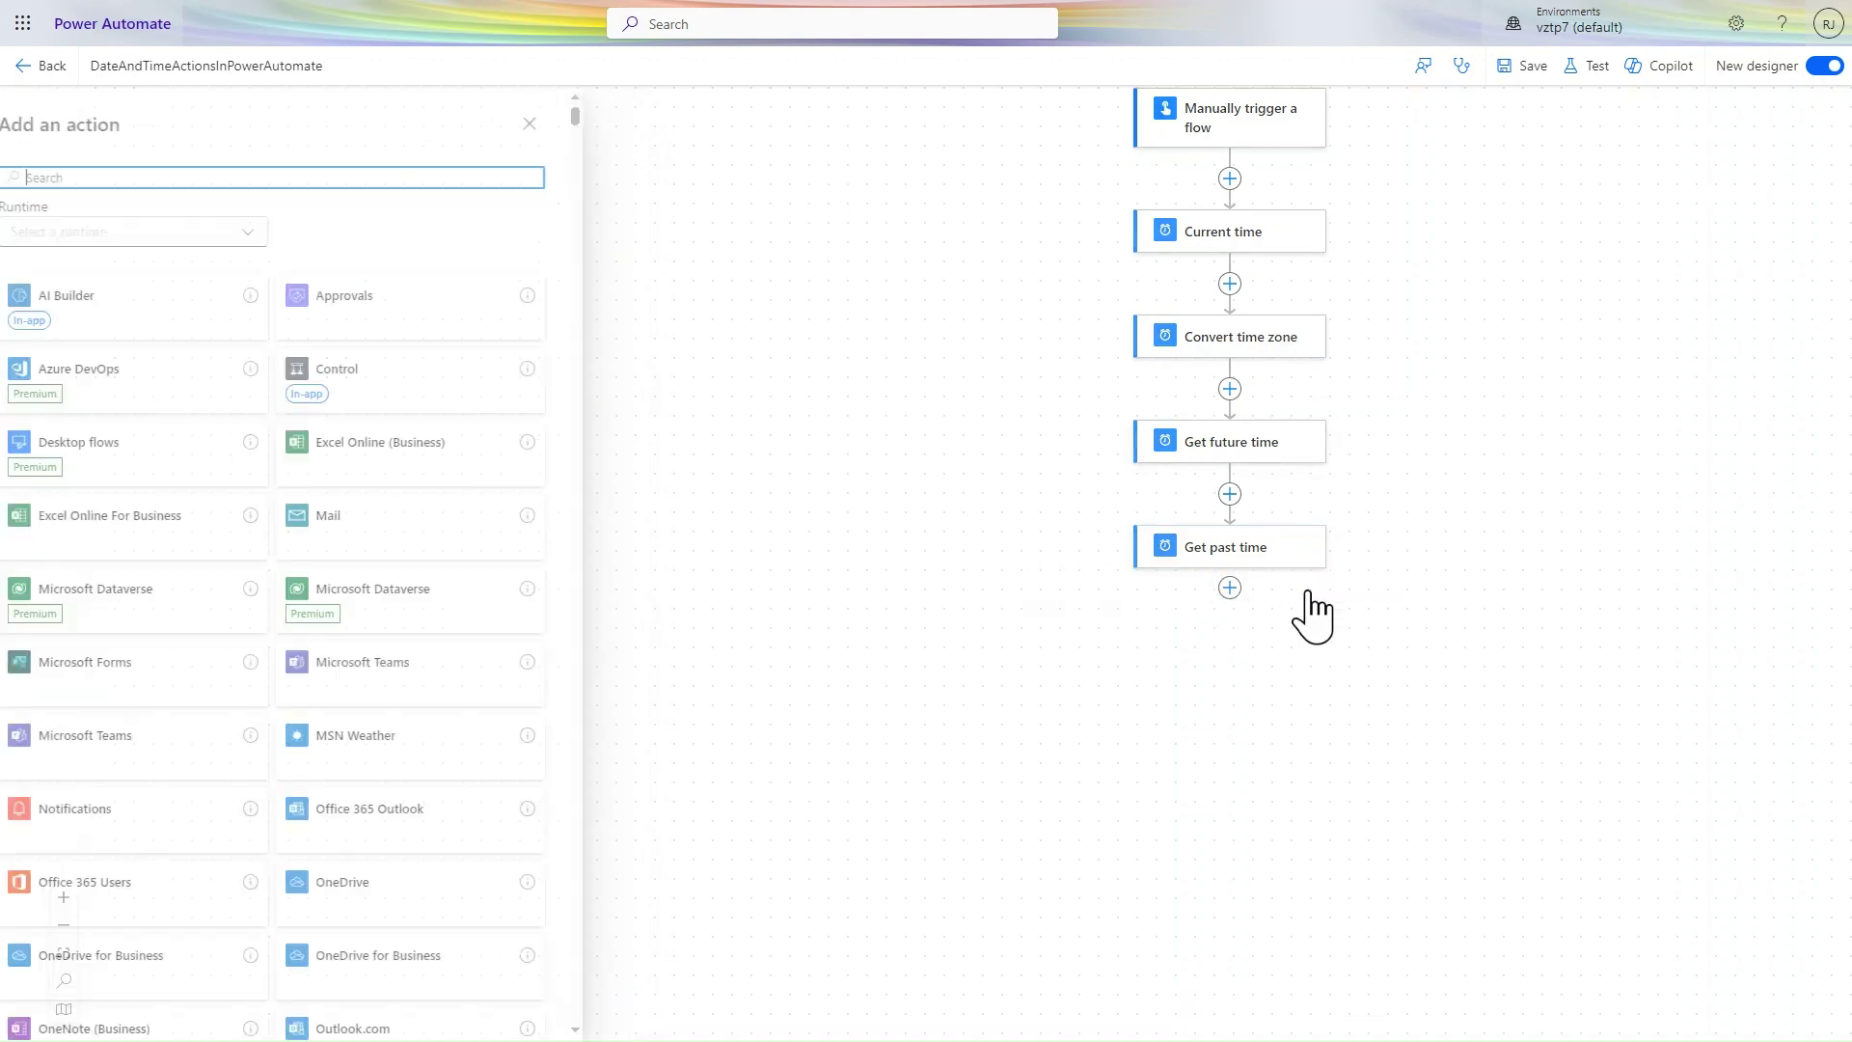
Save the flow and run a manual test in which all five steps succeed.
click(278, 236)
click(278, 241)
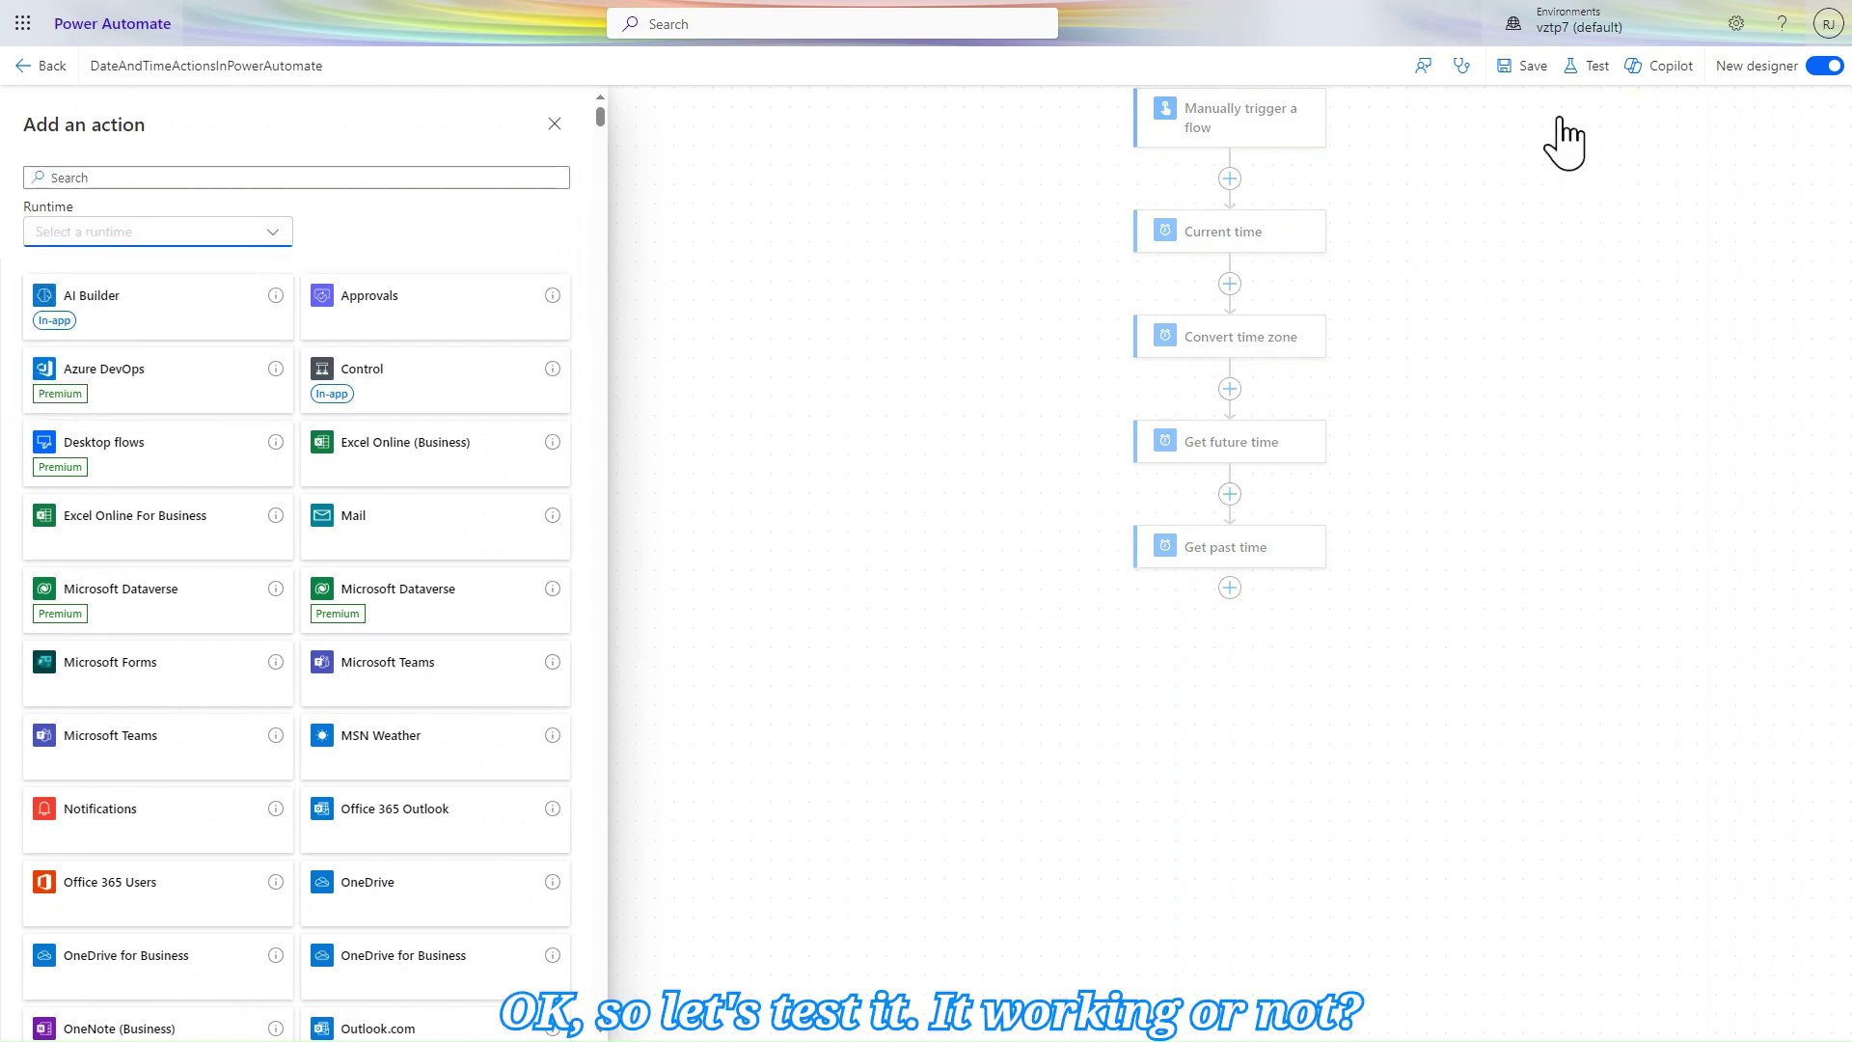
click(1545, 77)
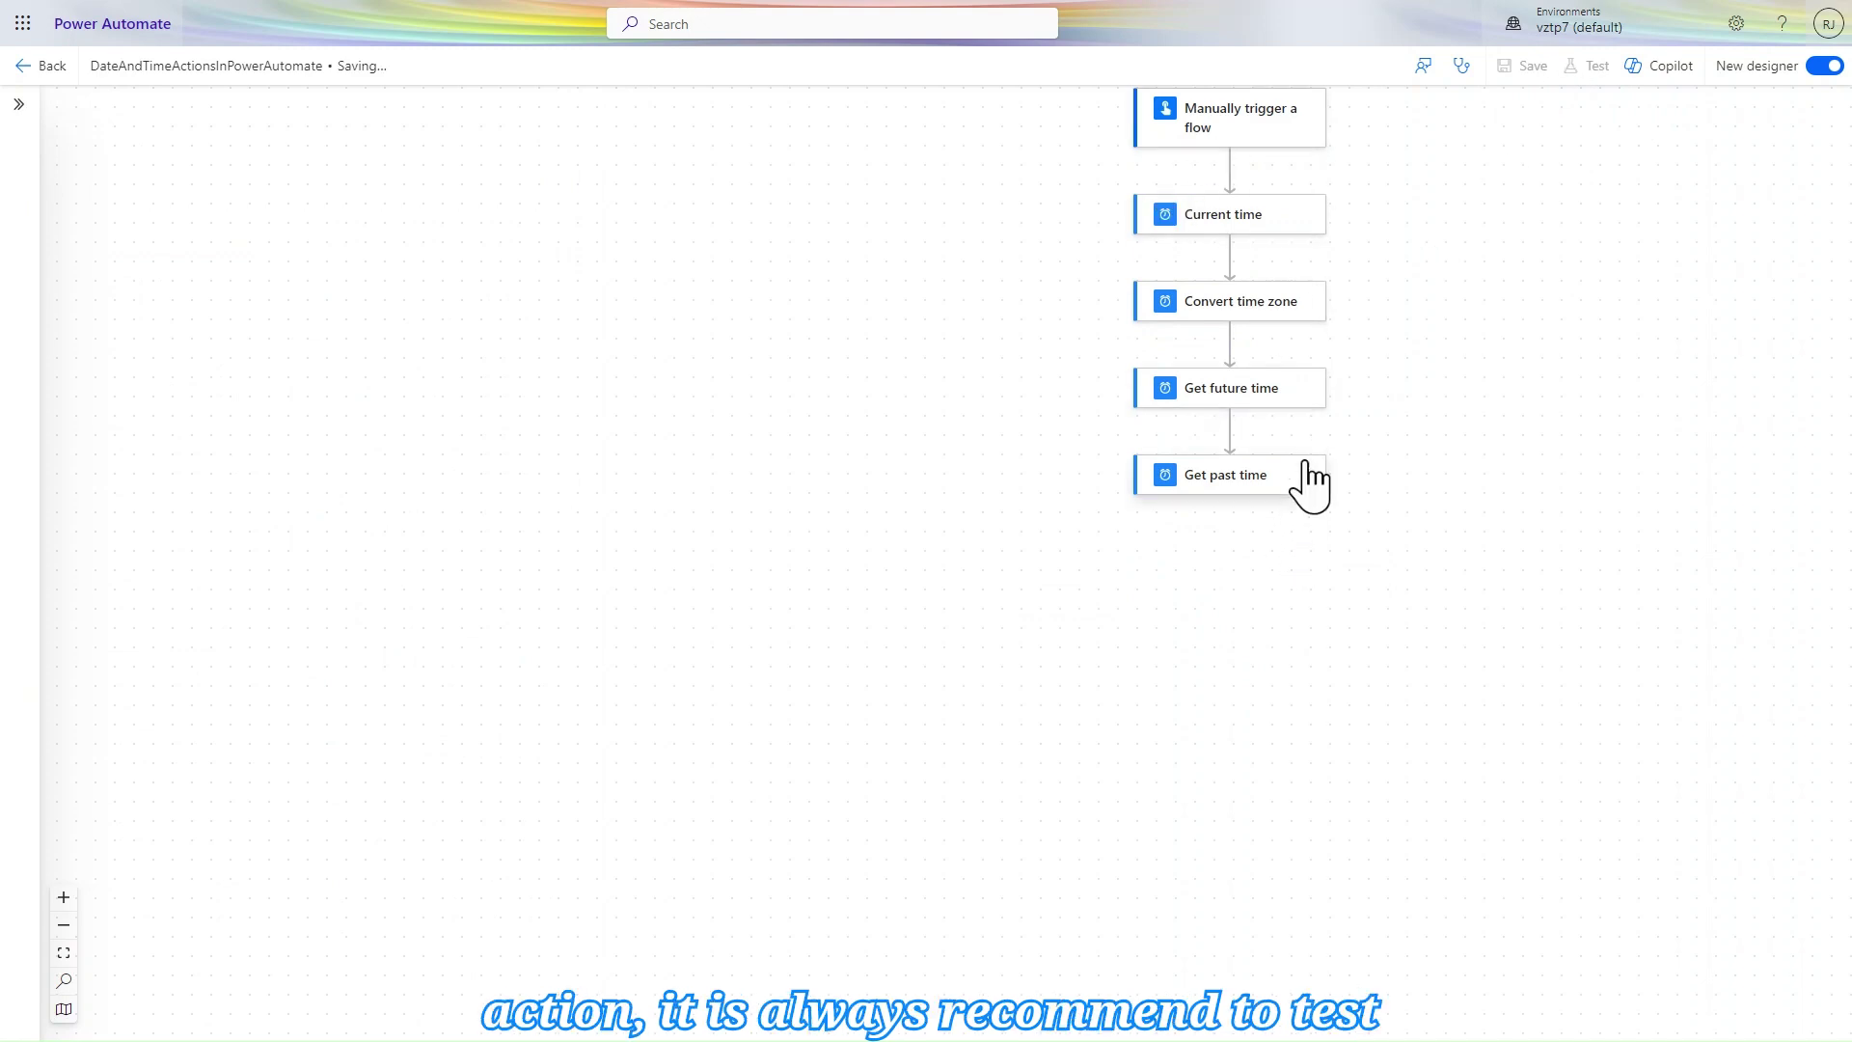
click(1592, 68)
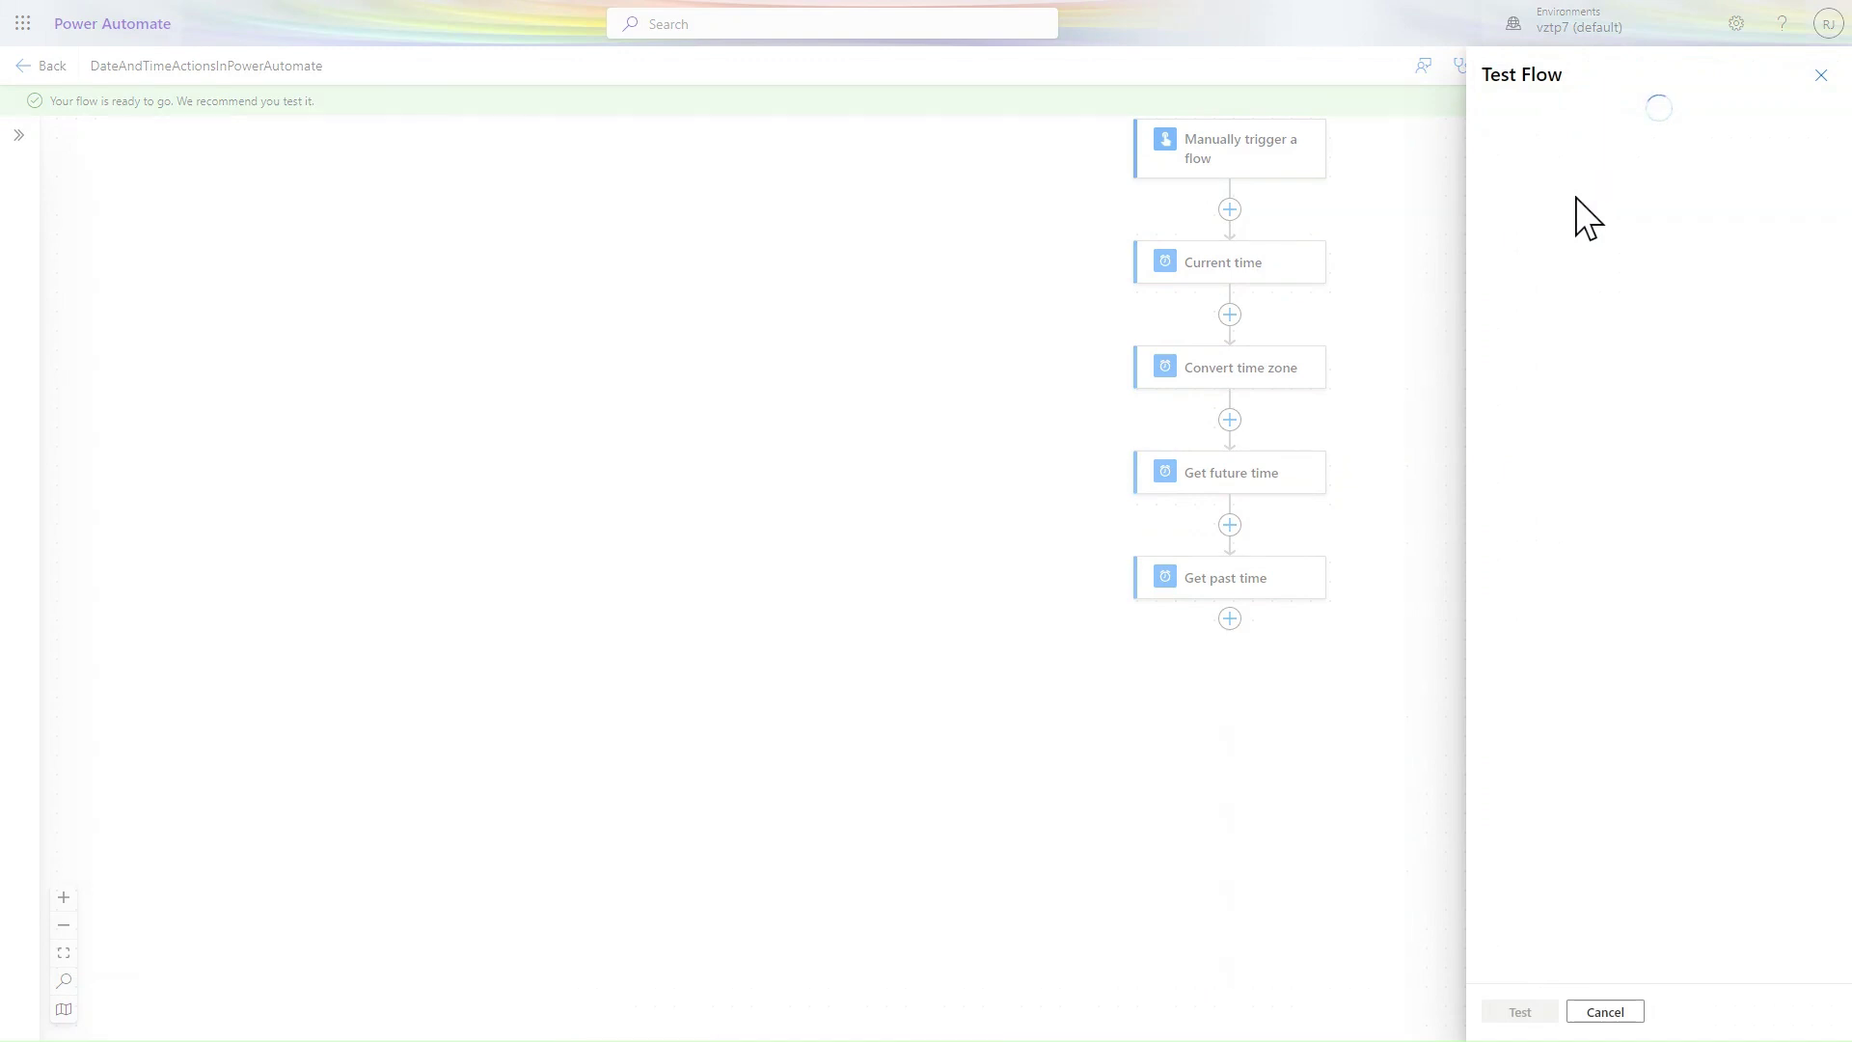
click(1526, 122)
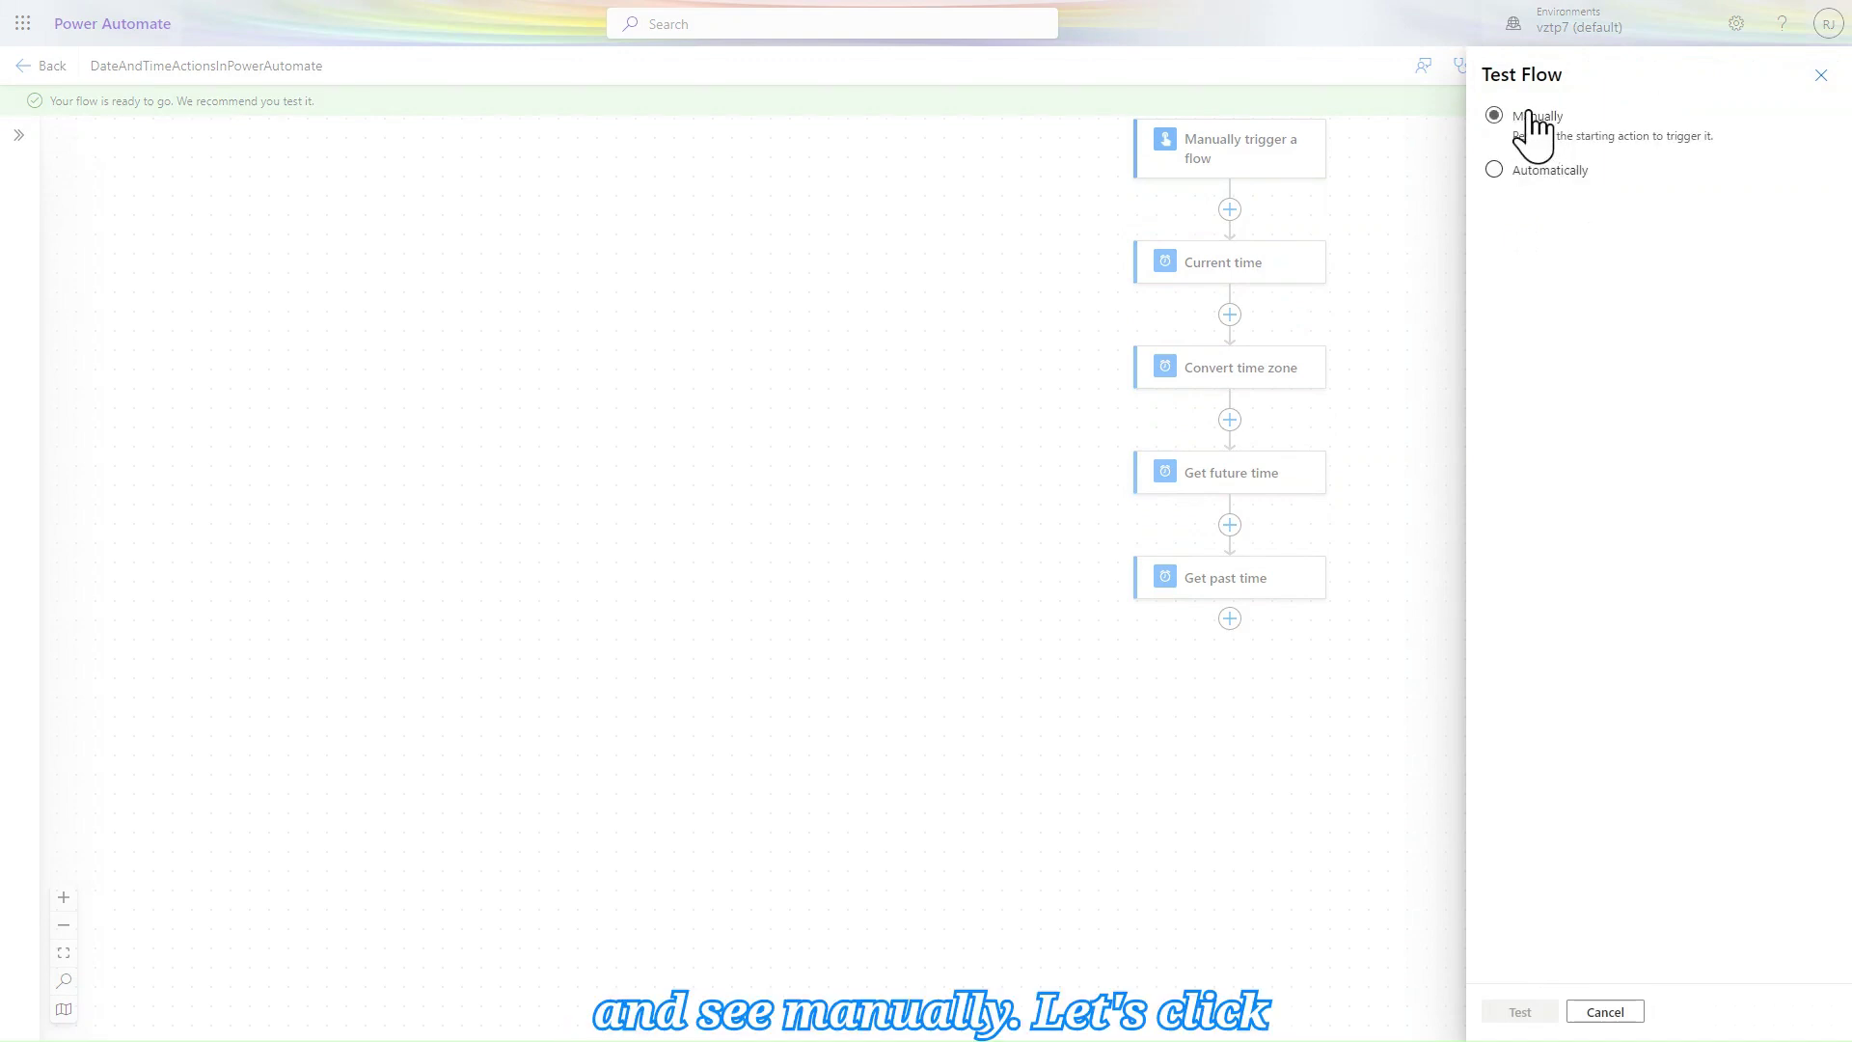
click(1533, 1012)
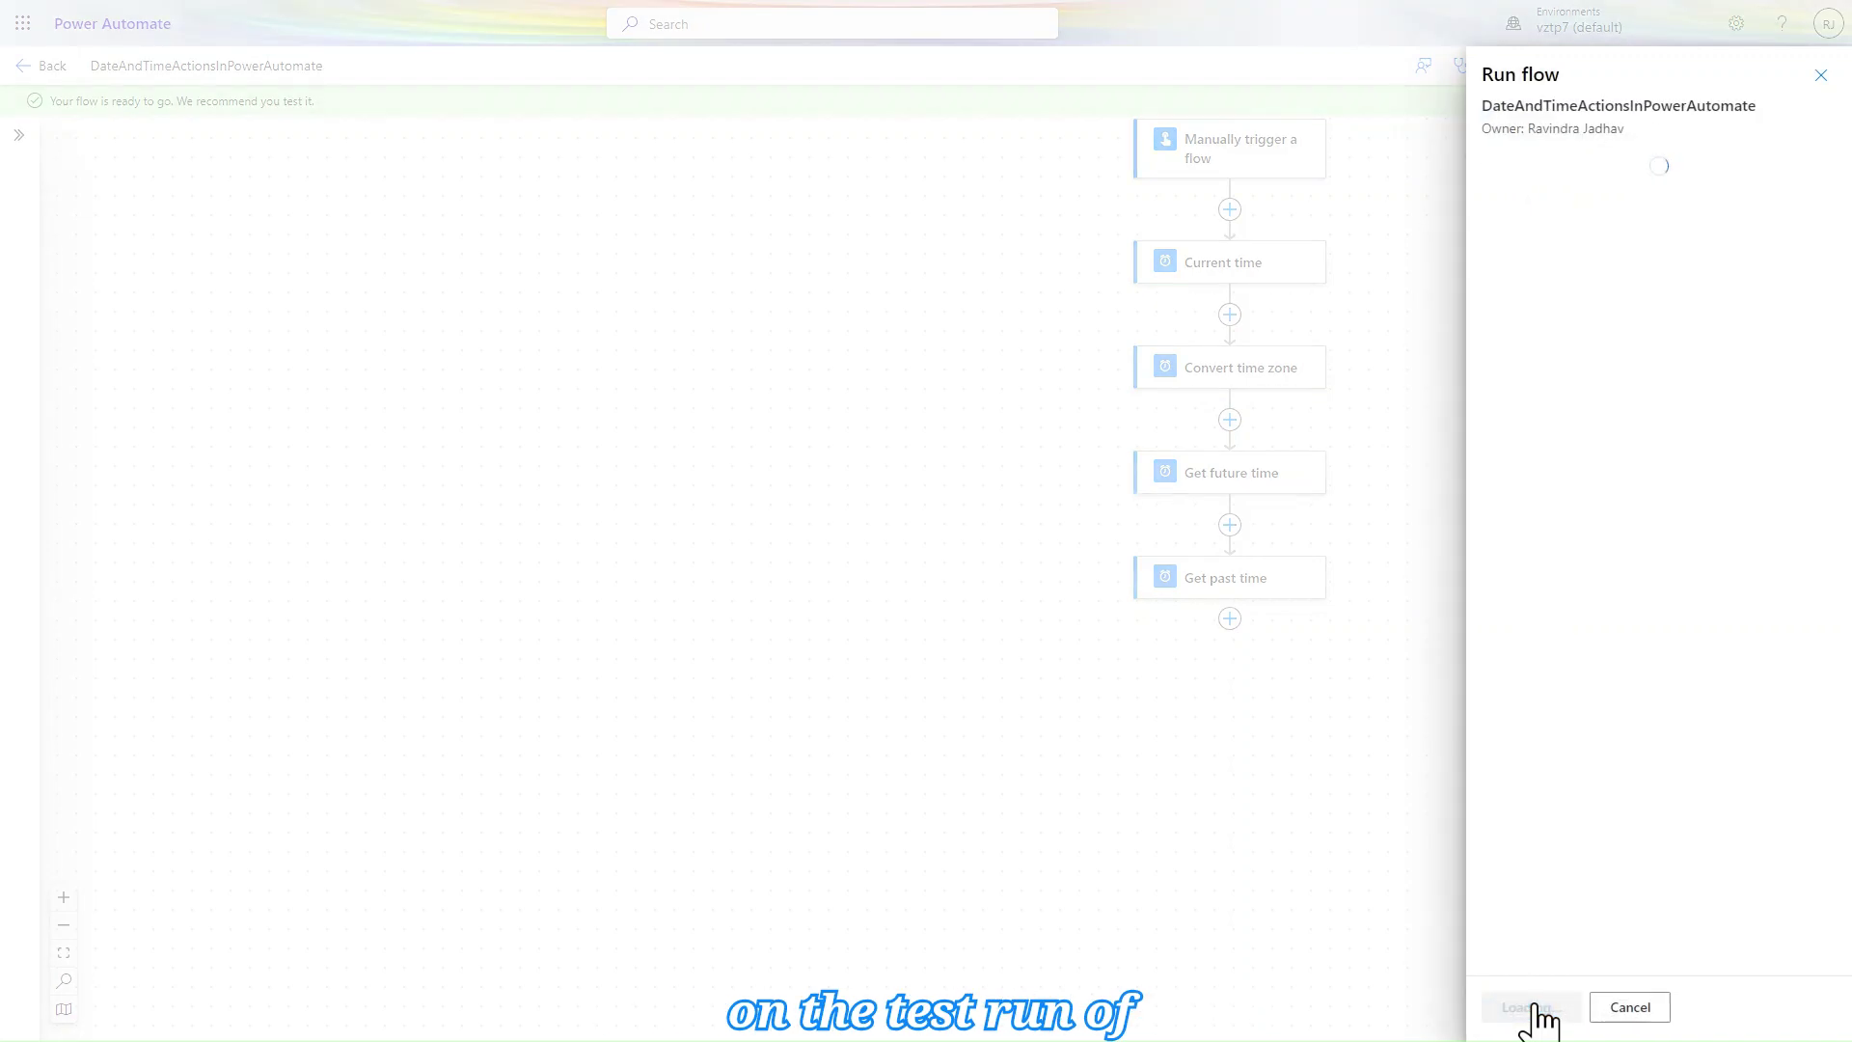
click(1536, 1009)
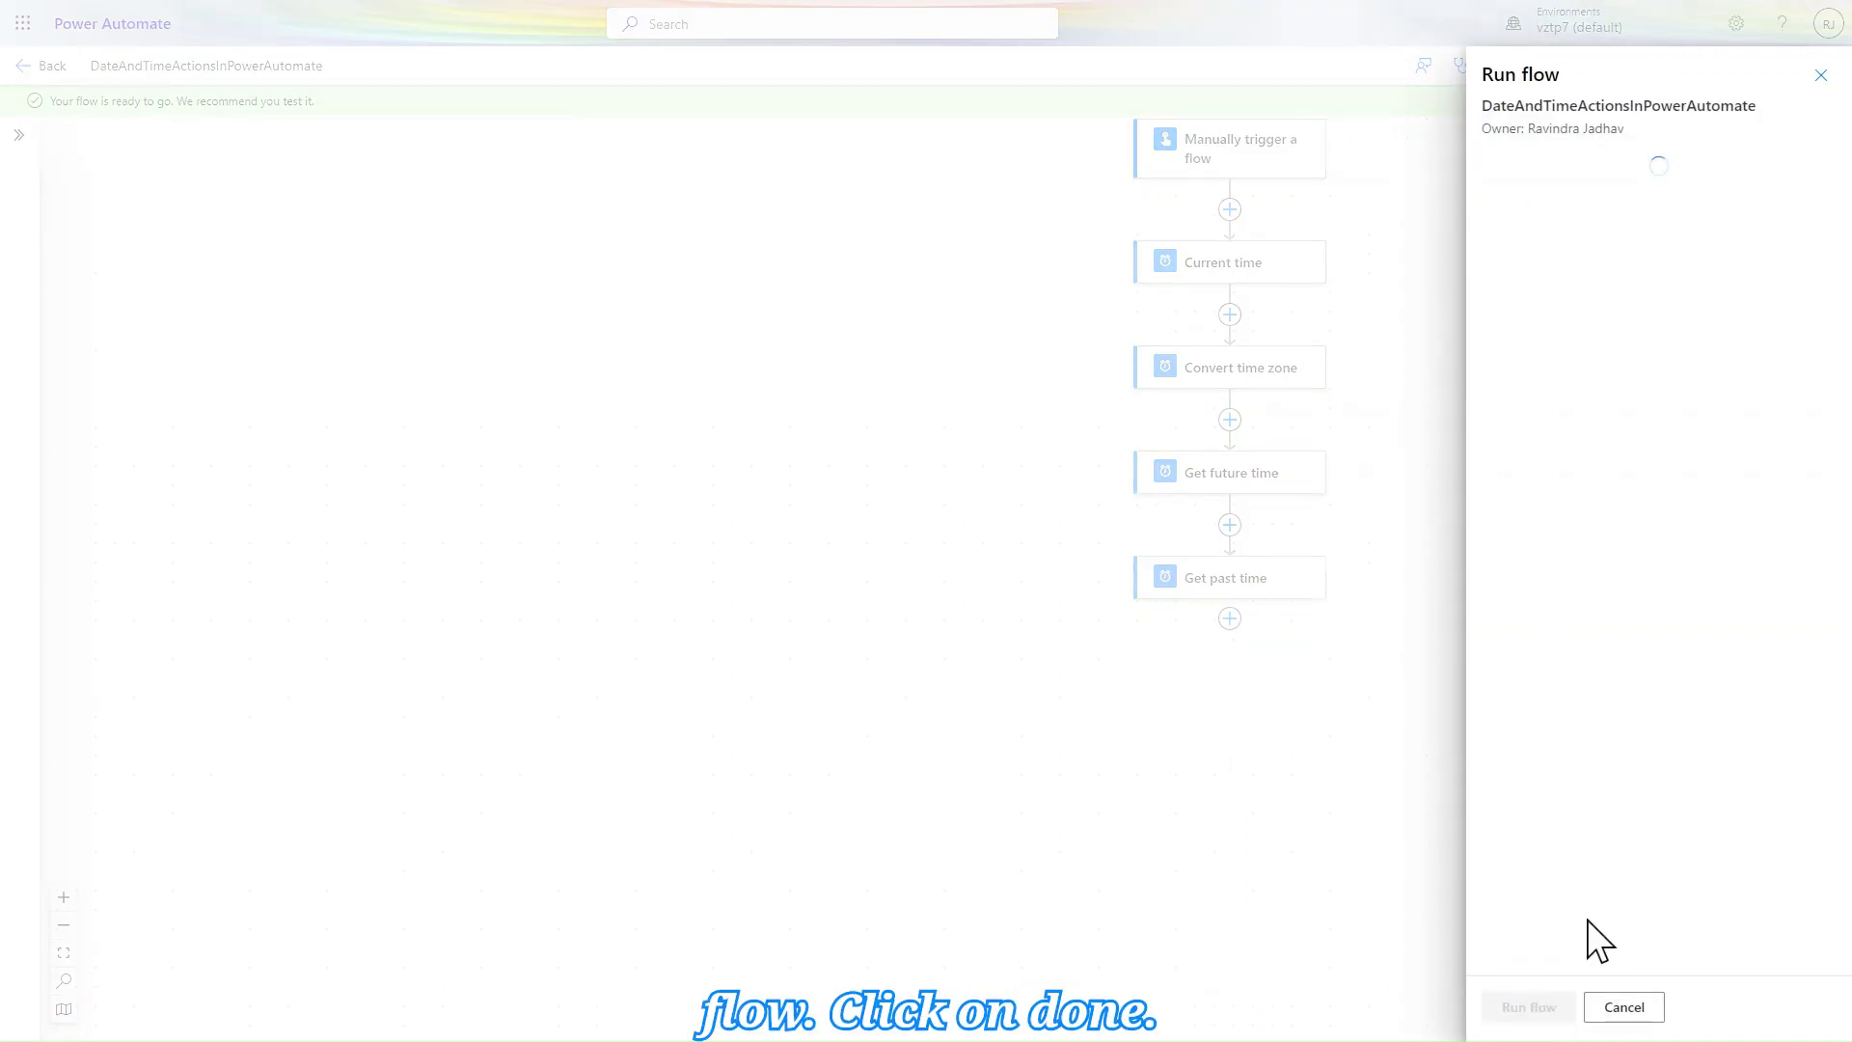
click(1522, 1010)
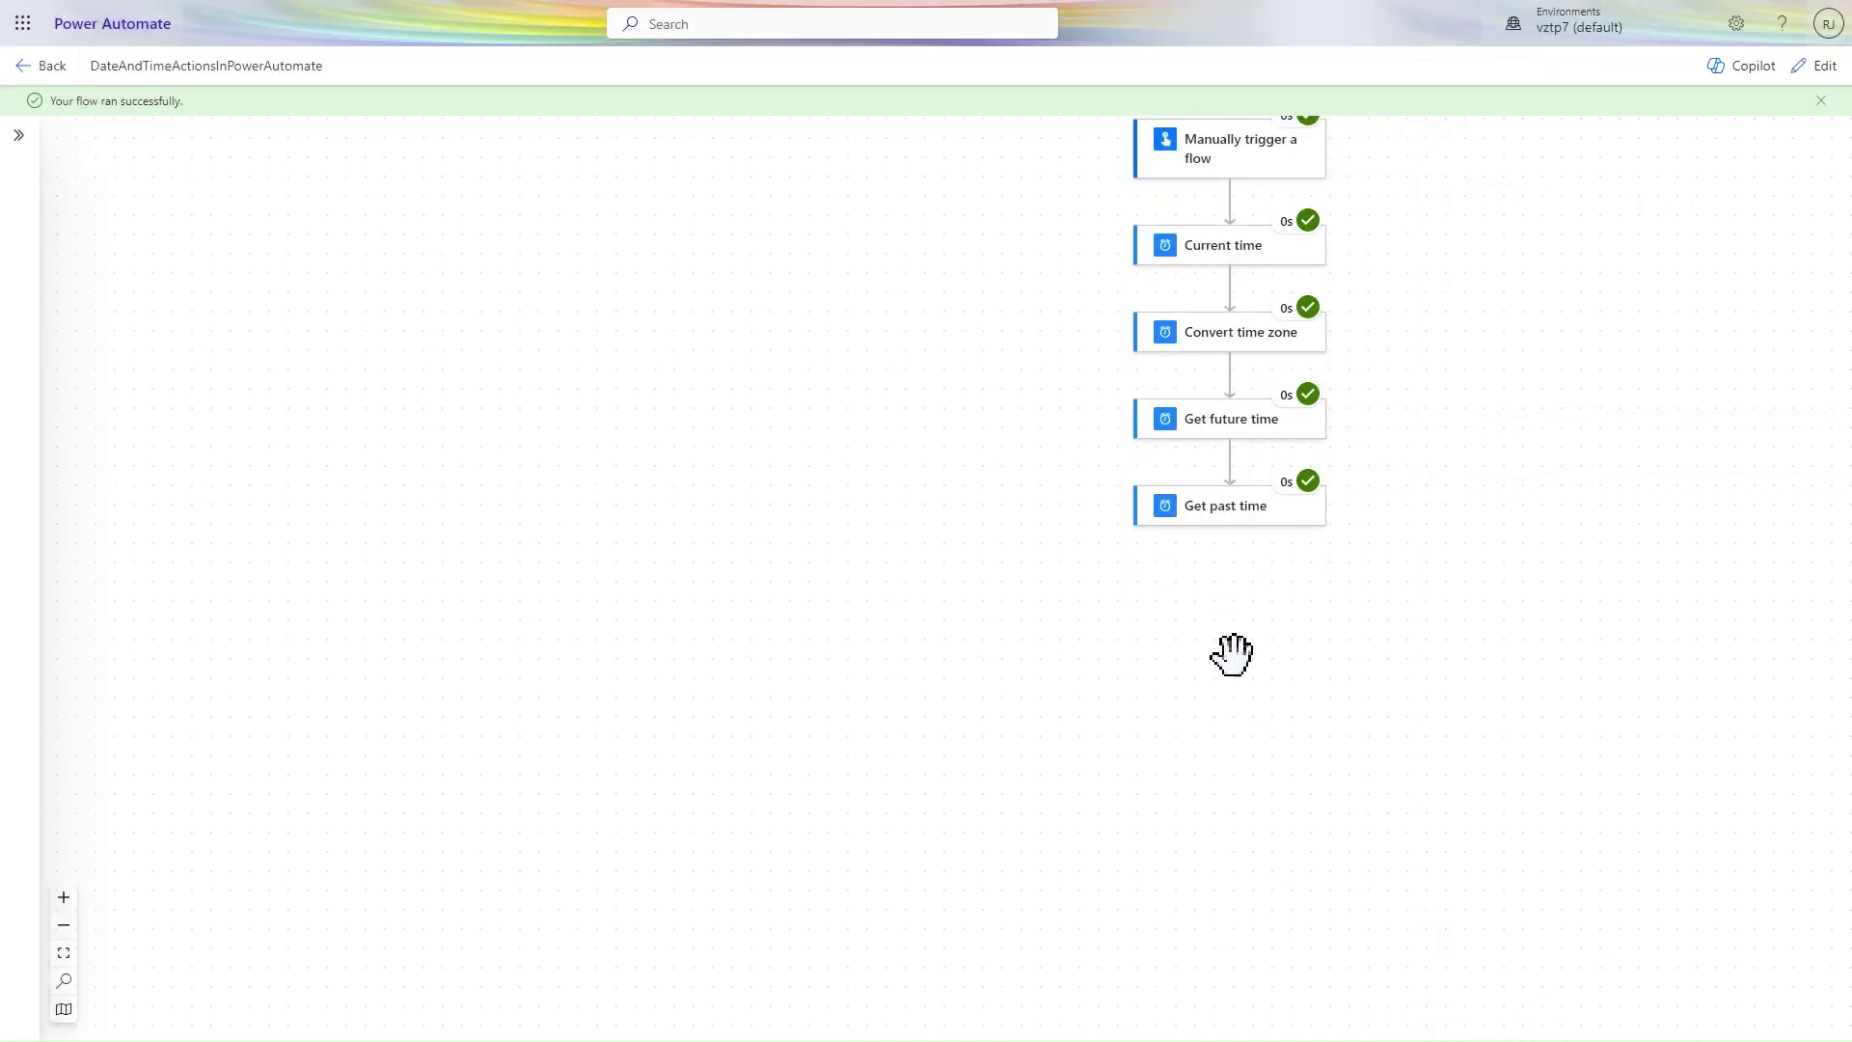
Check the Get future time (2024-08-30) and Get past time (2024-08-28) results, then hide the run details.
click(1207, 450)
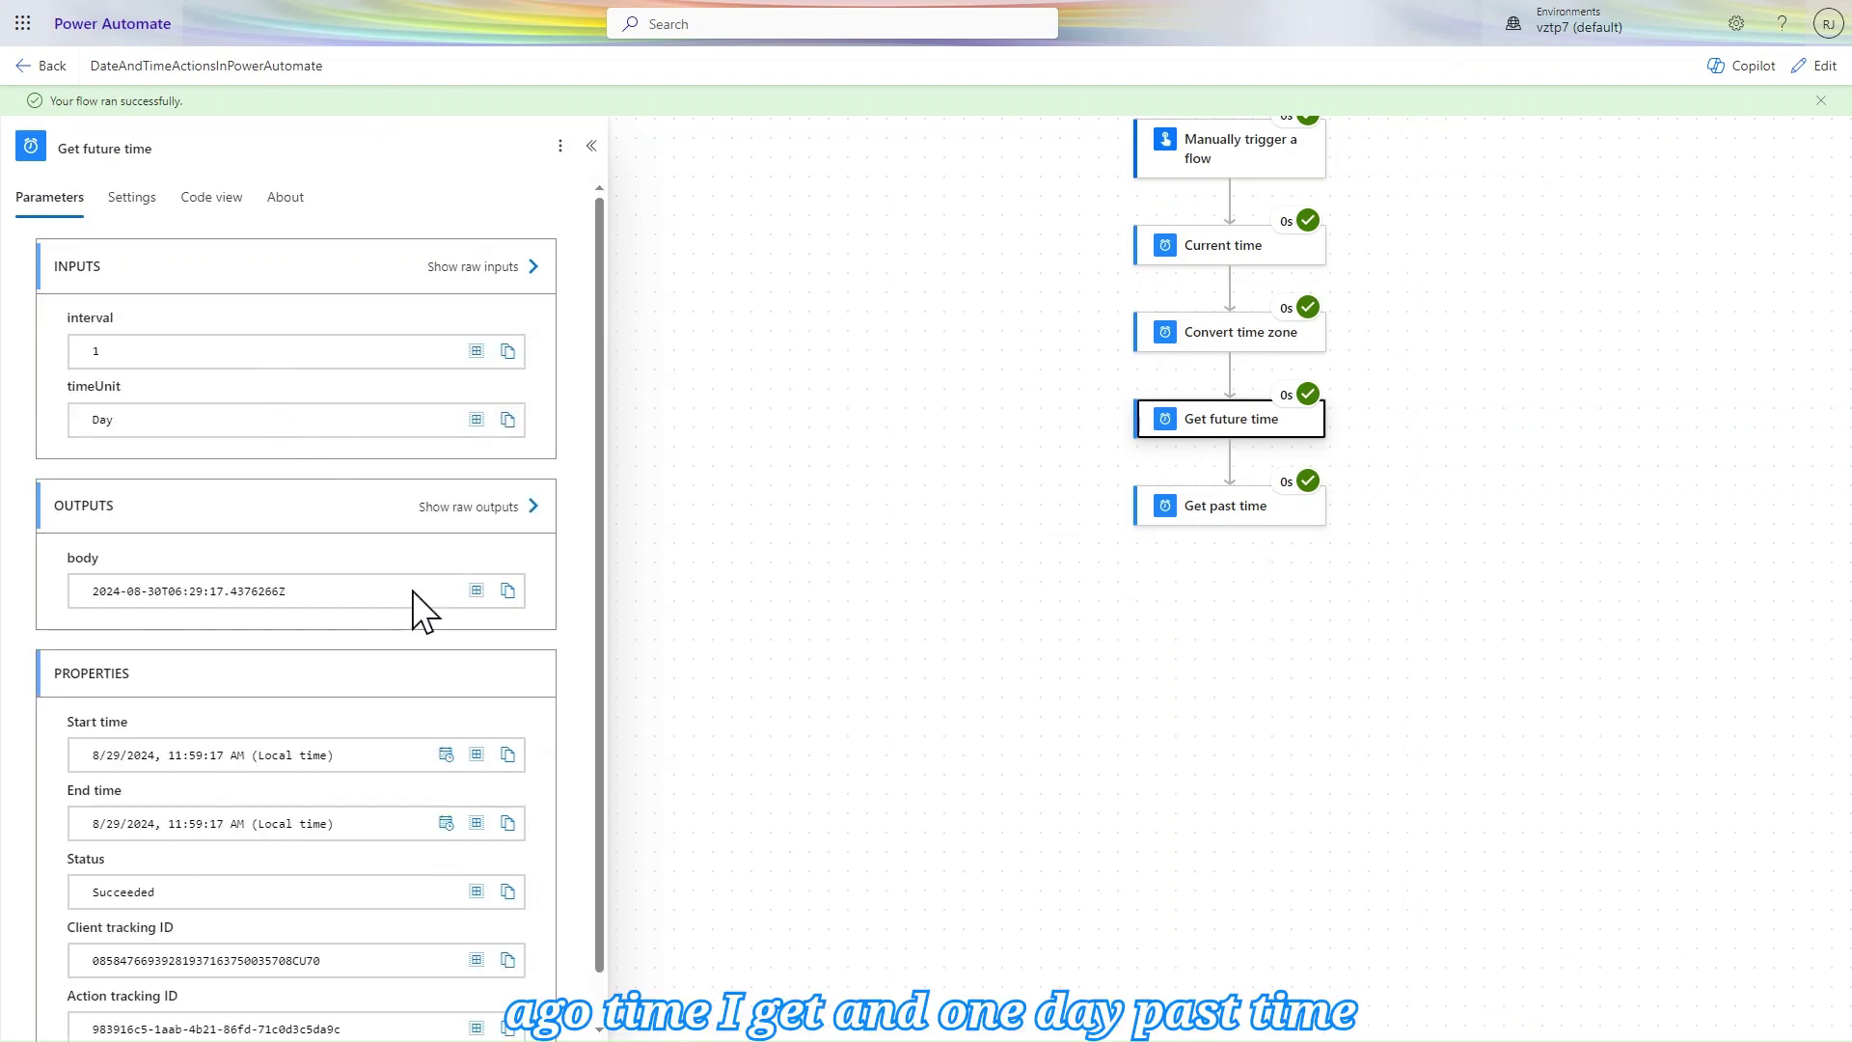
click(1214, 521)
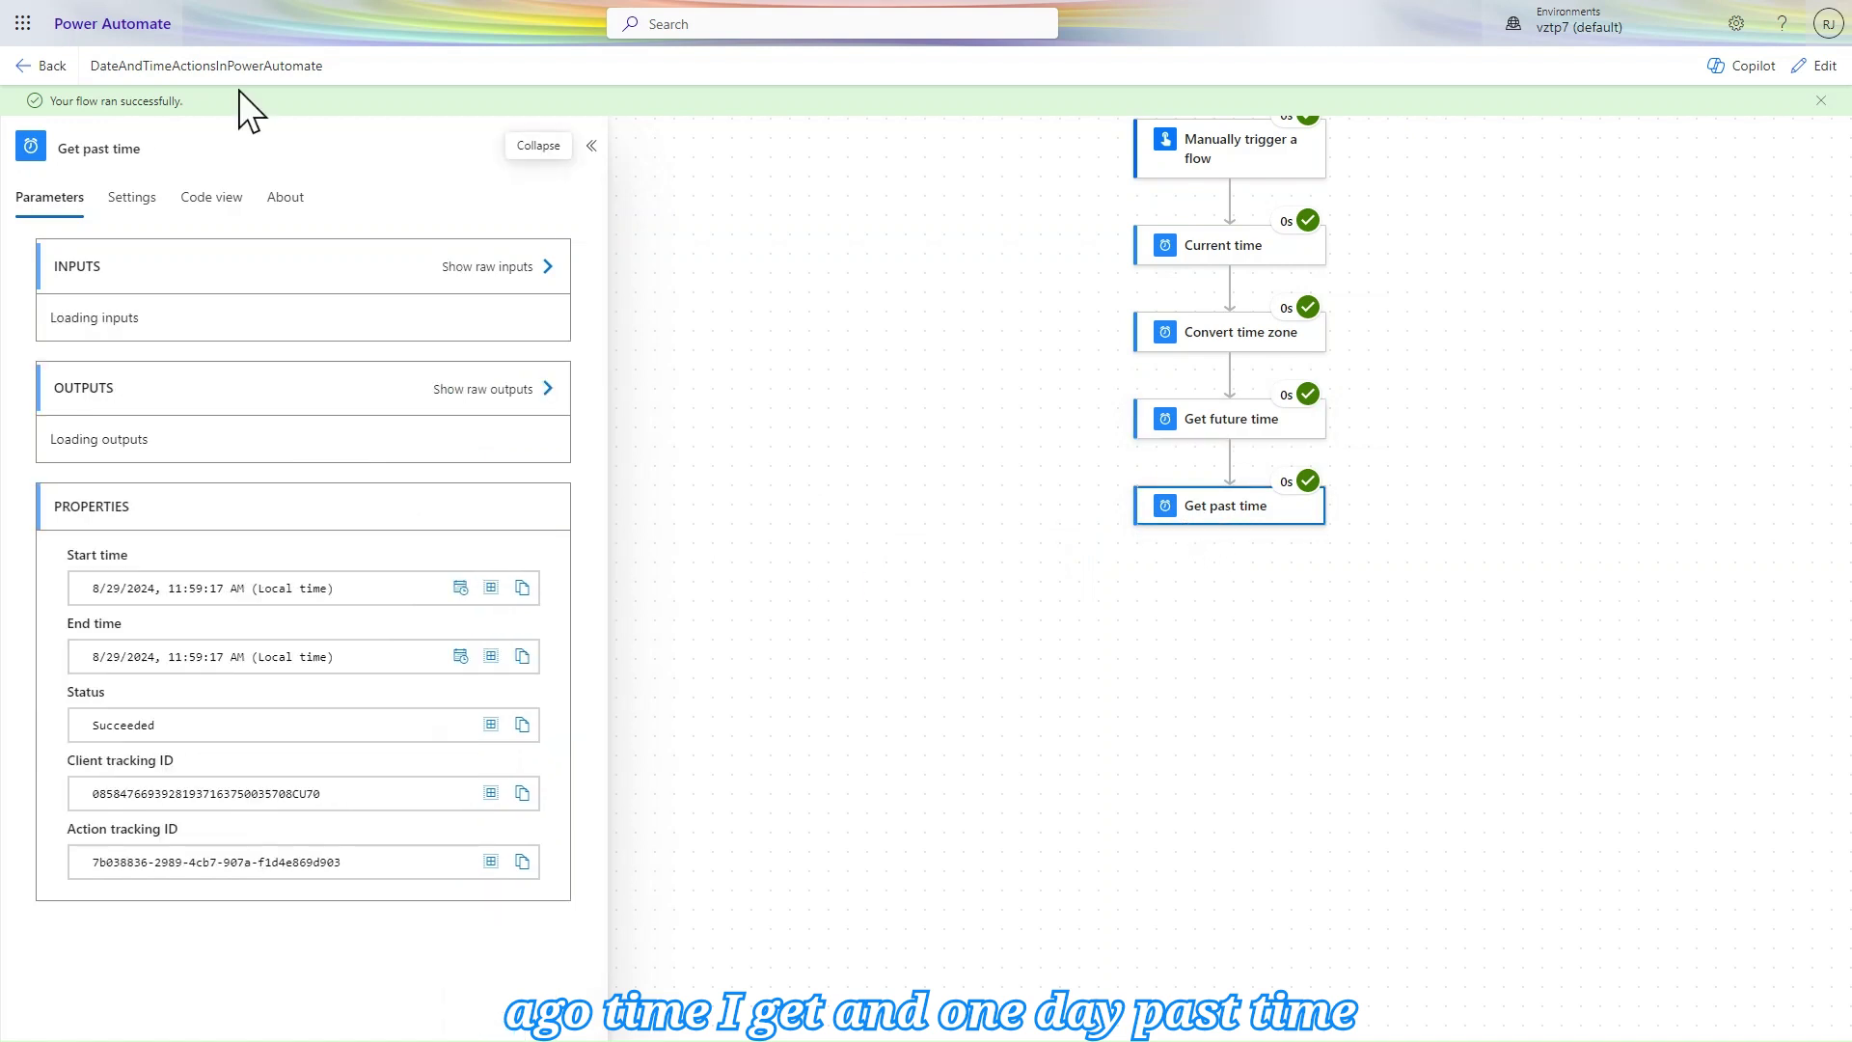
click(591, 146)
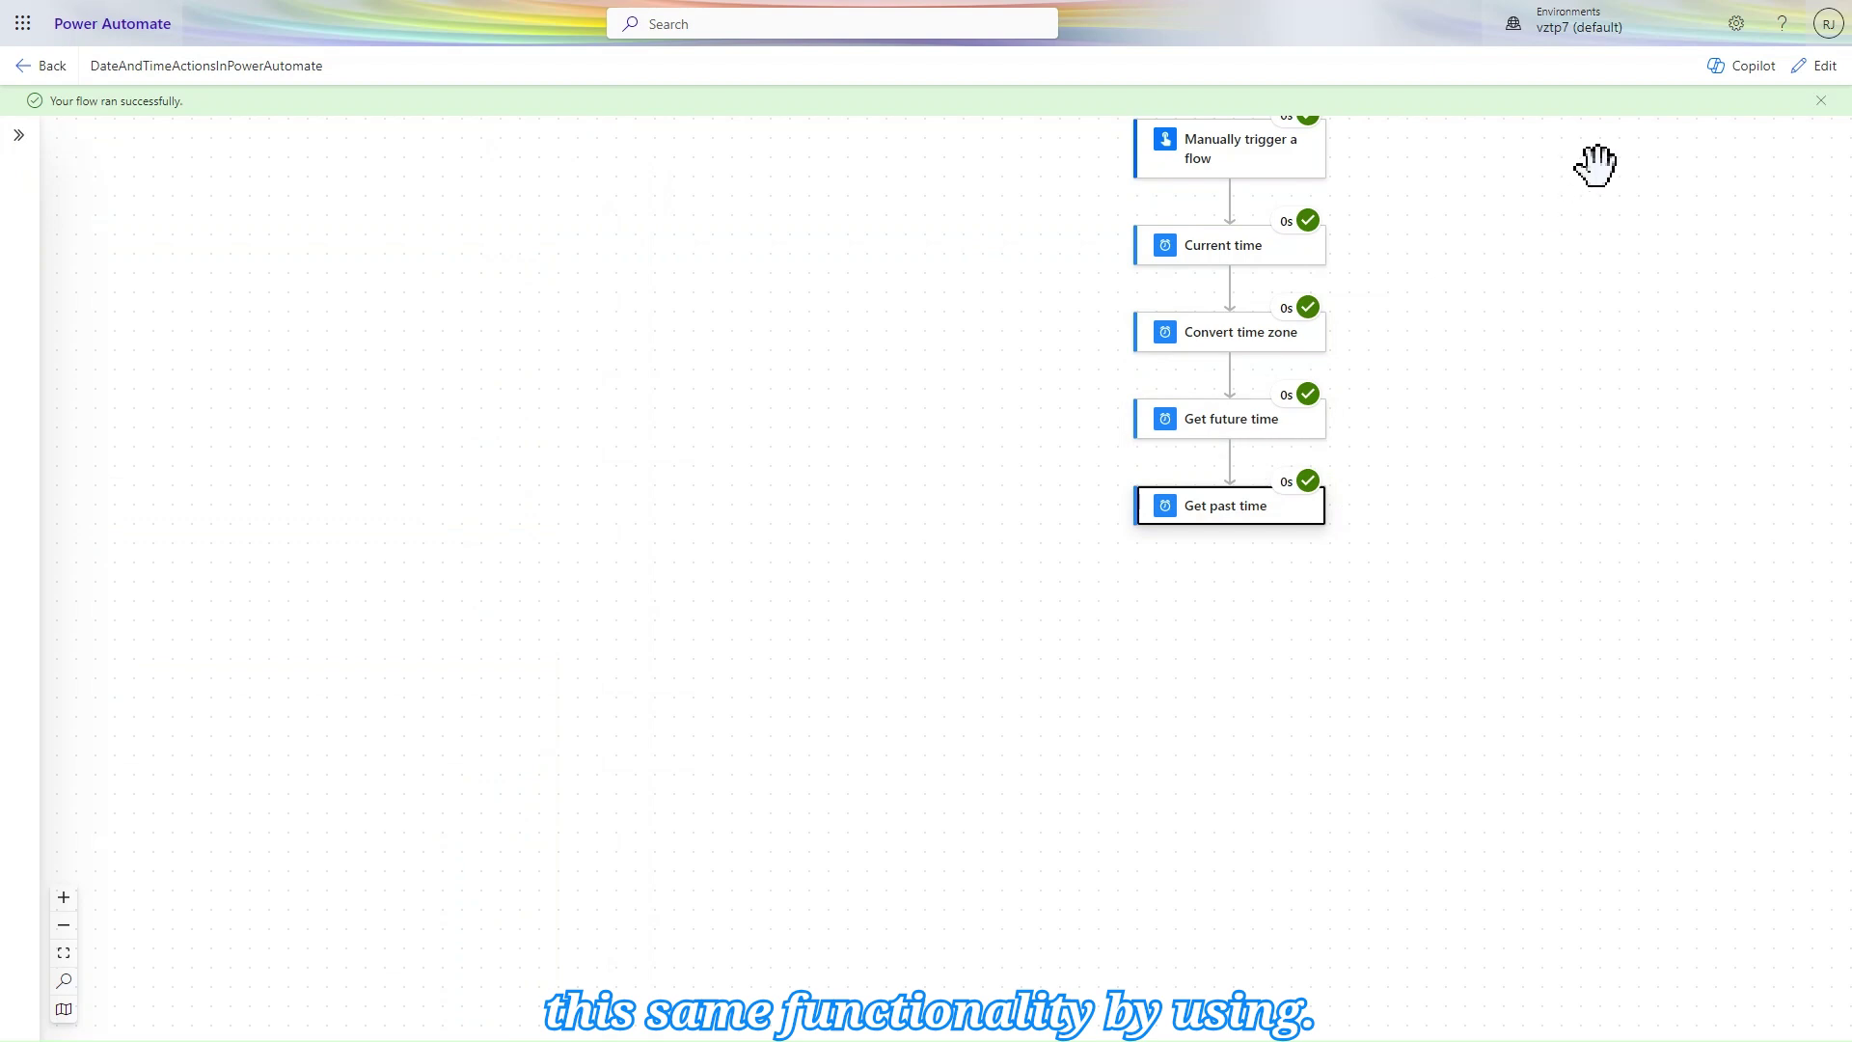
Return to editing and add the built-in Date Time 'Add to time' action after Get past time.
click(1822, 77)
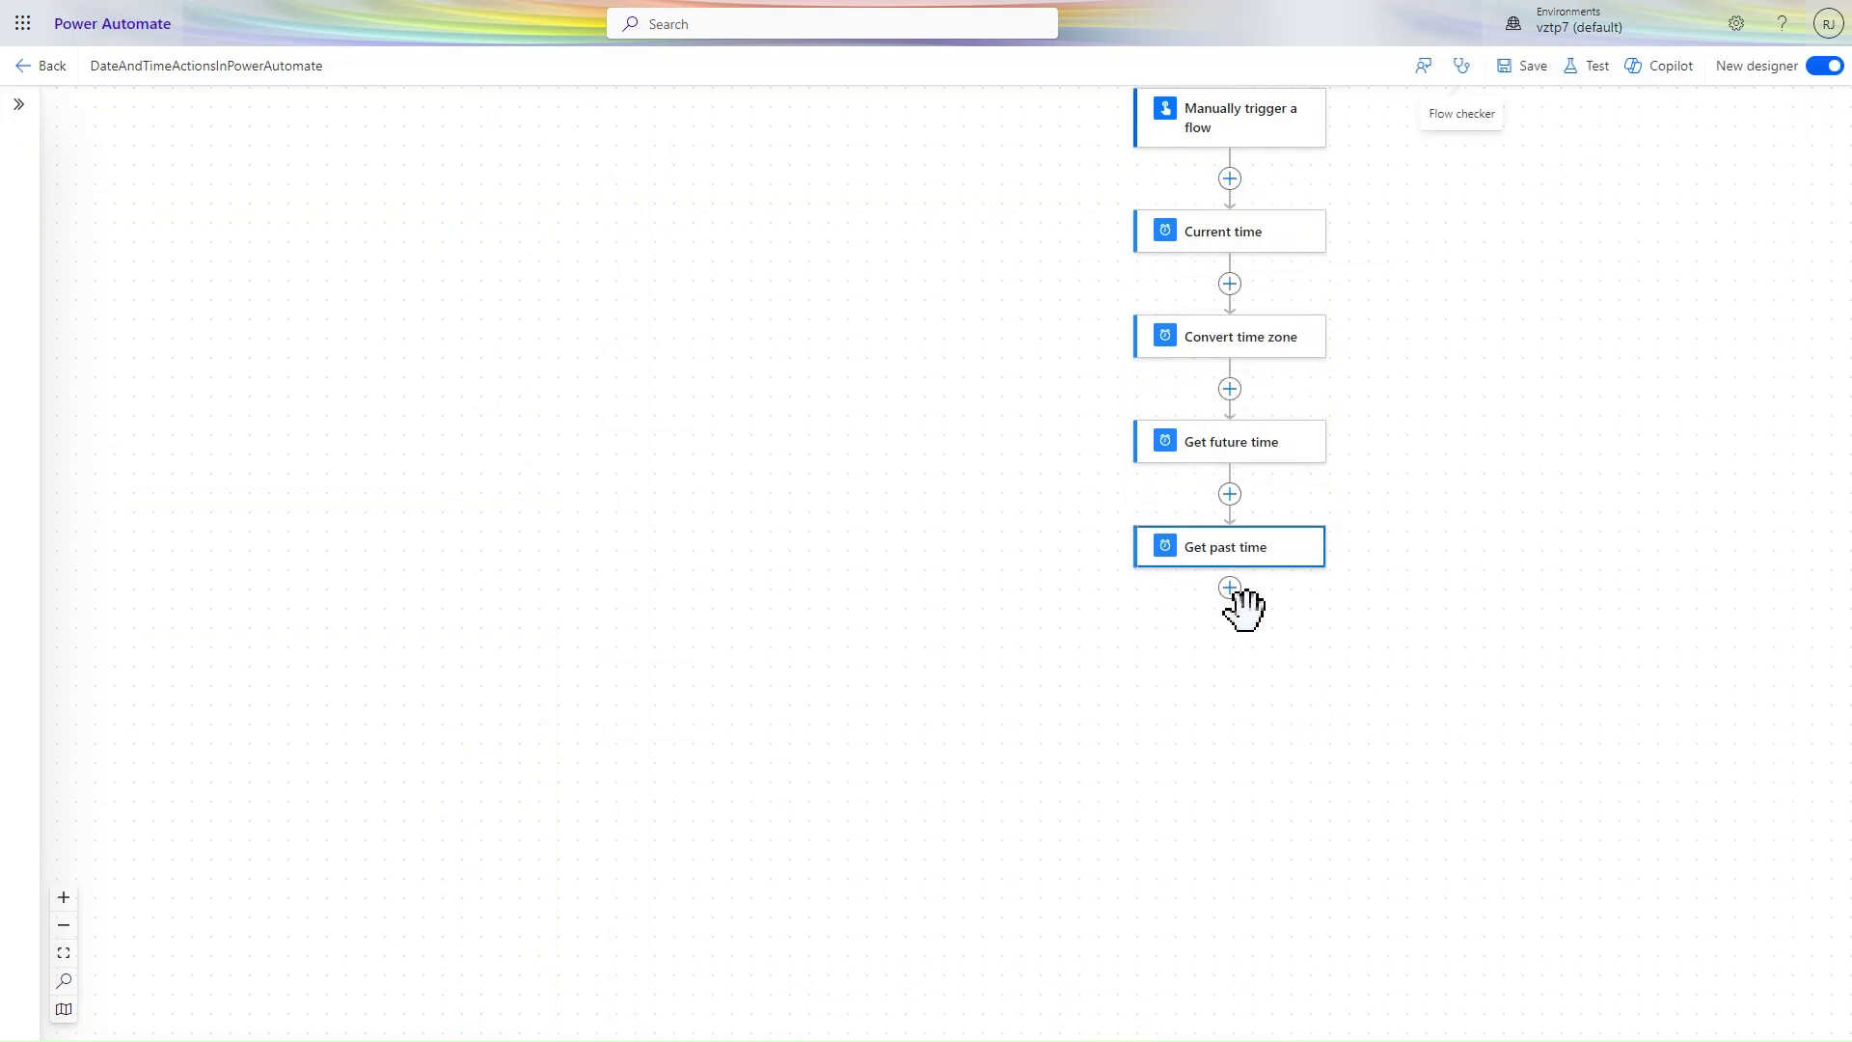
click(1304, 590)
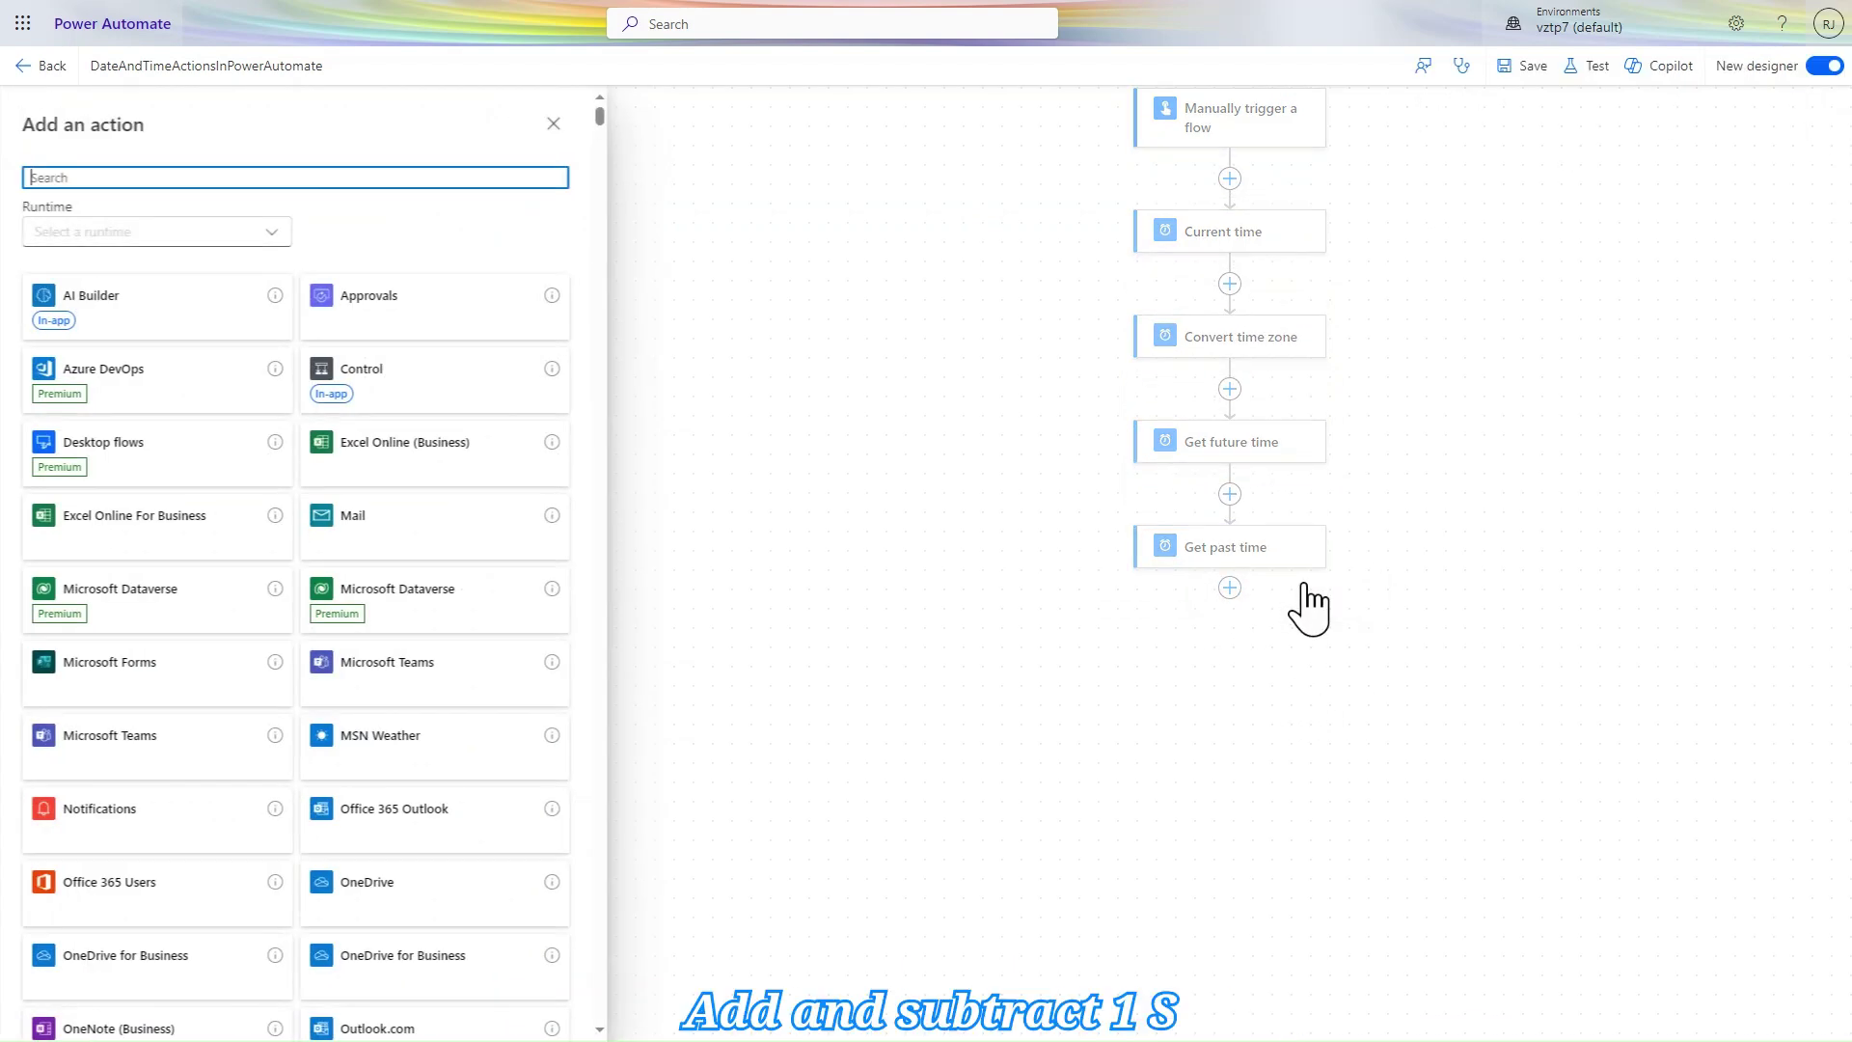
click(269, 237)
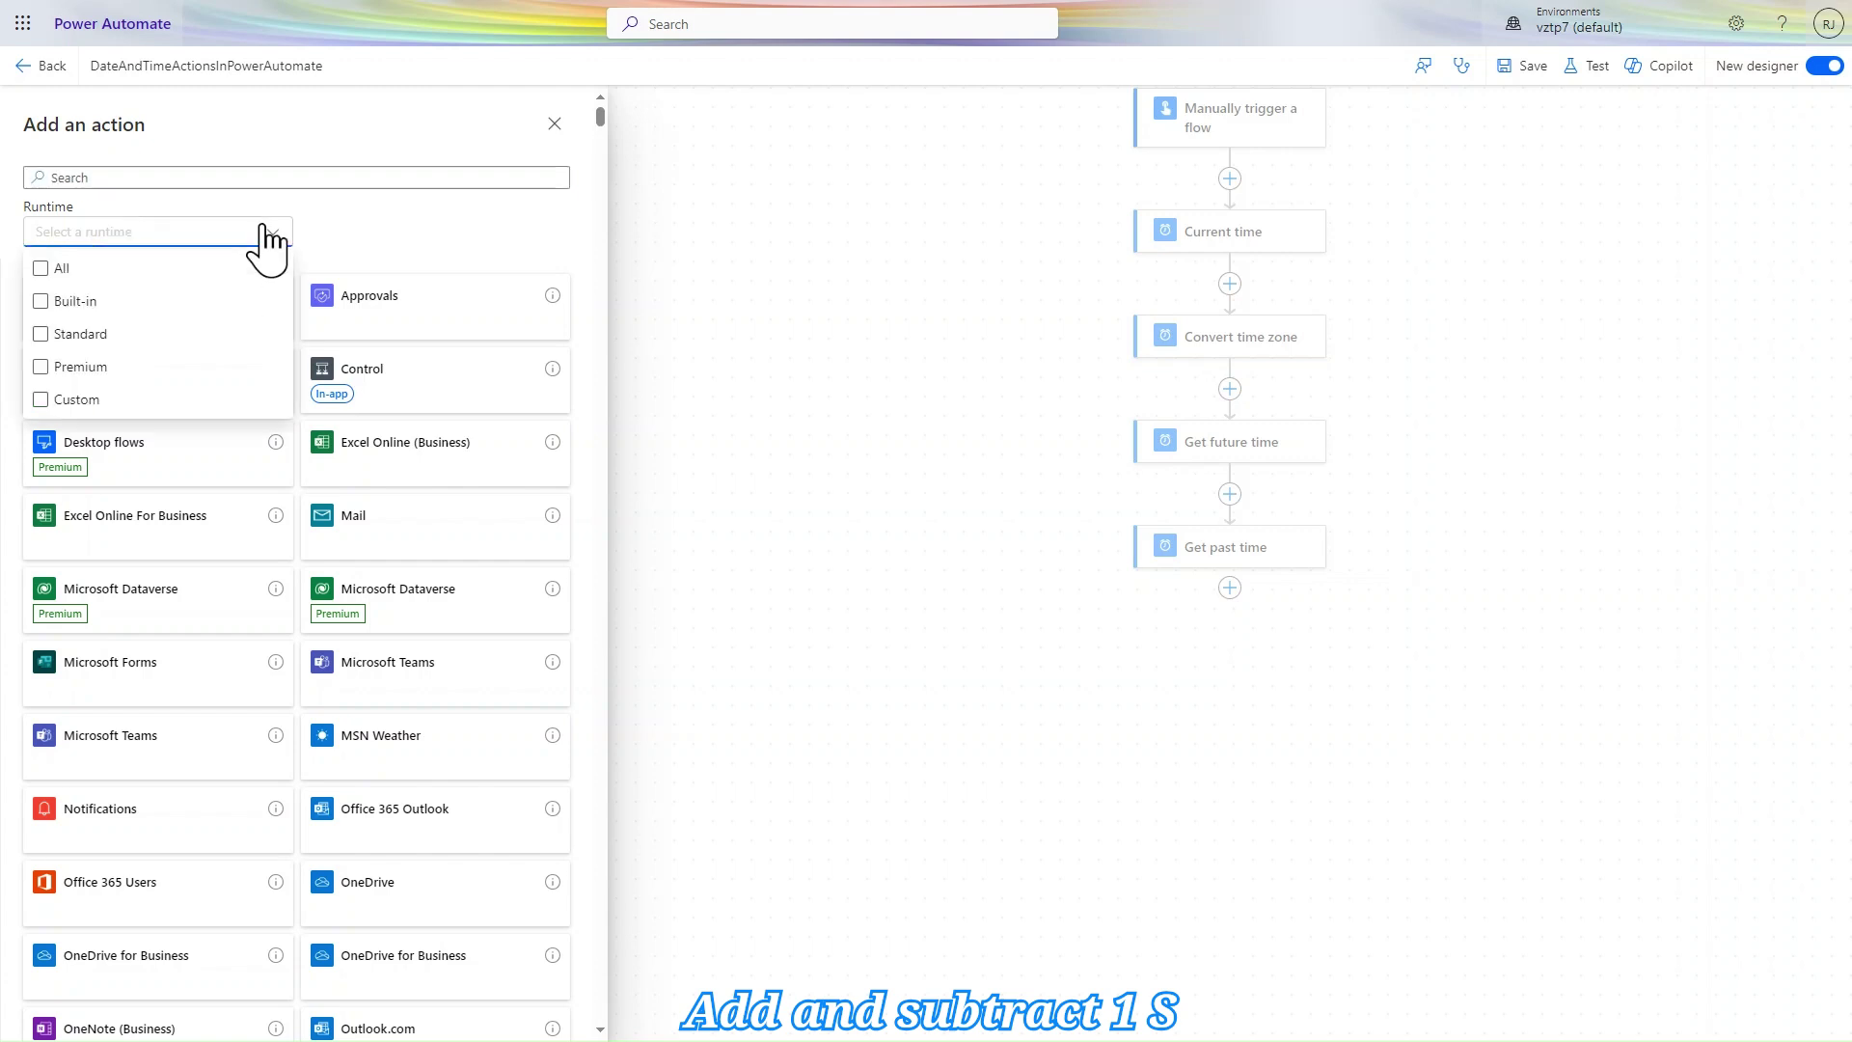
click(43, 302)
click(369, 387)
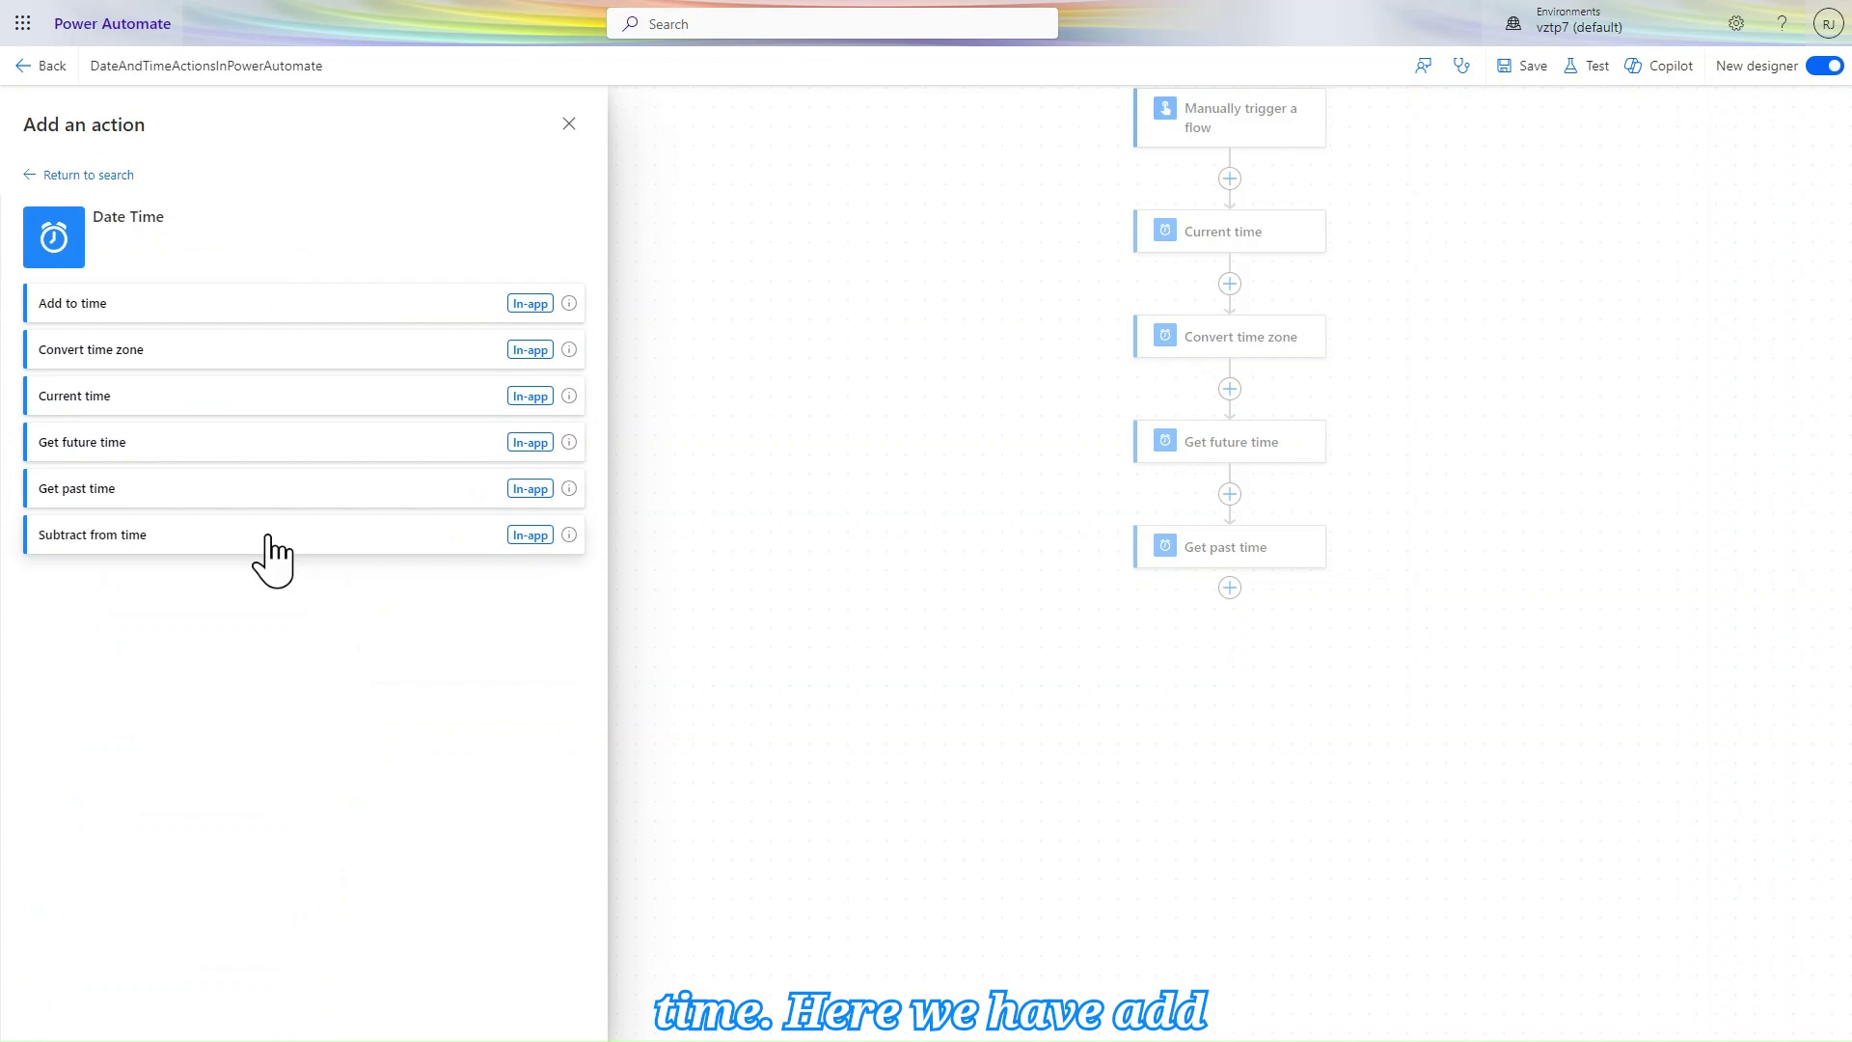
click(227, 305)
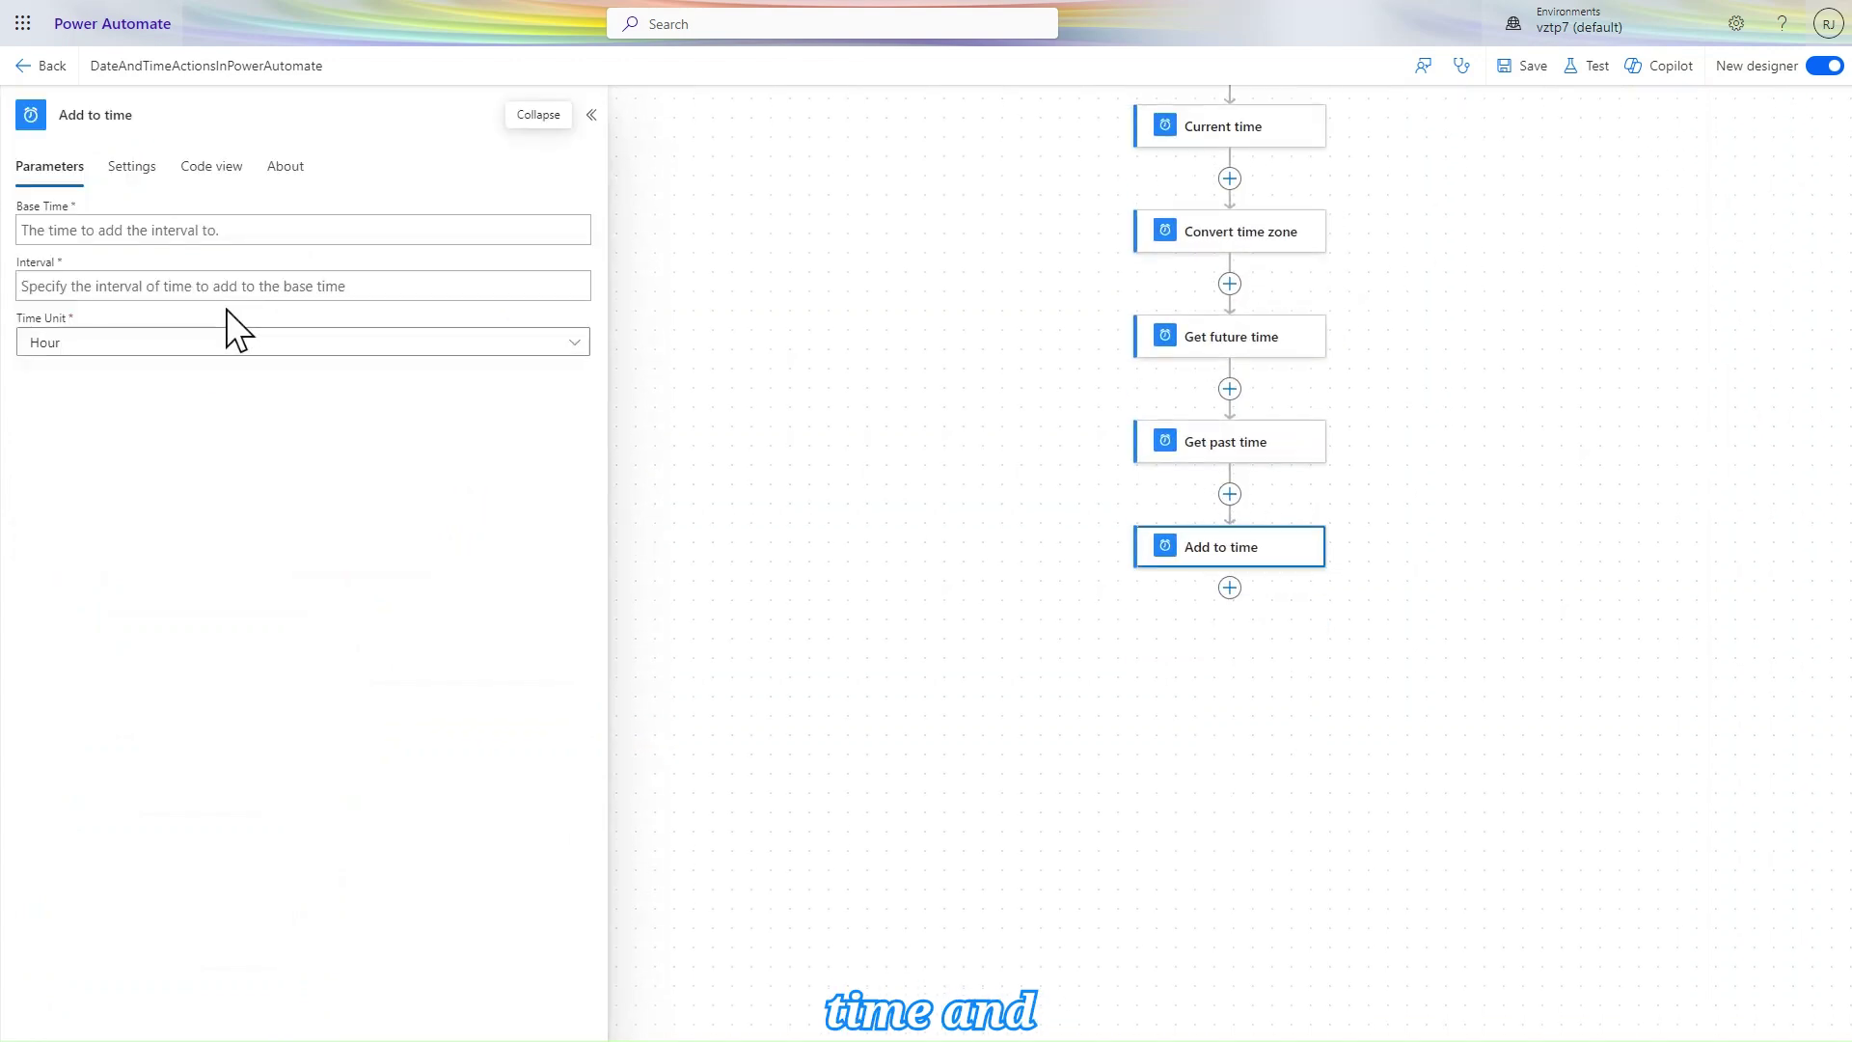
Add the built-in Date Time 'Subtract from time' action after Add to time.
click(1230, 587)
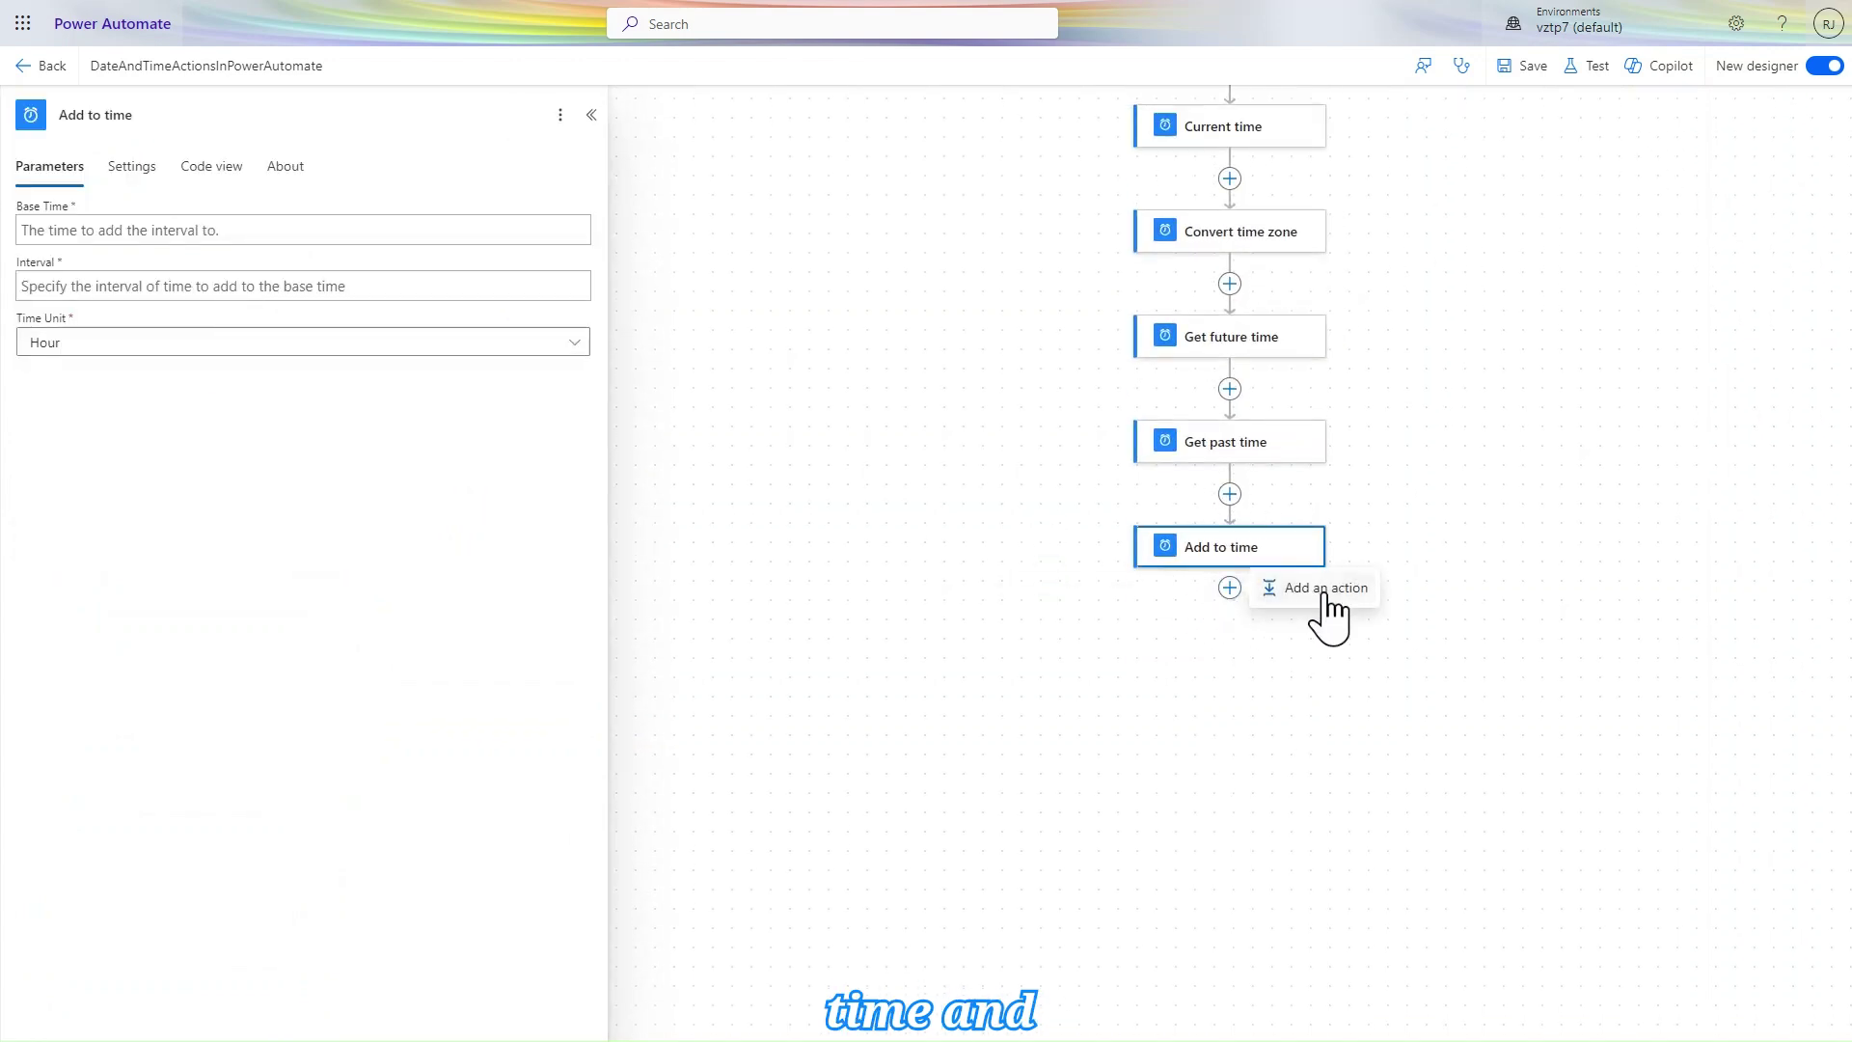
click(1327, 590)
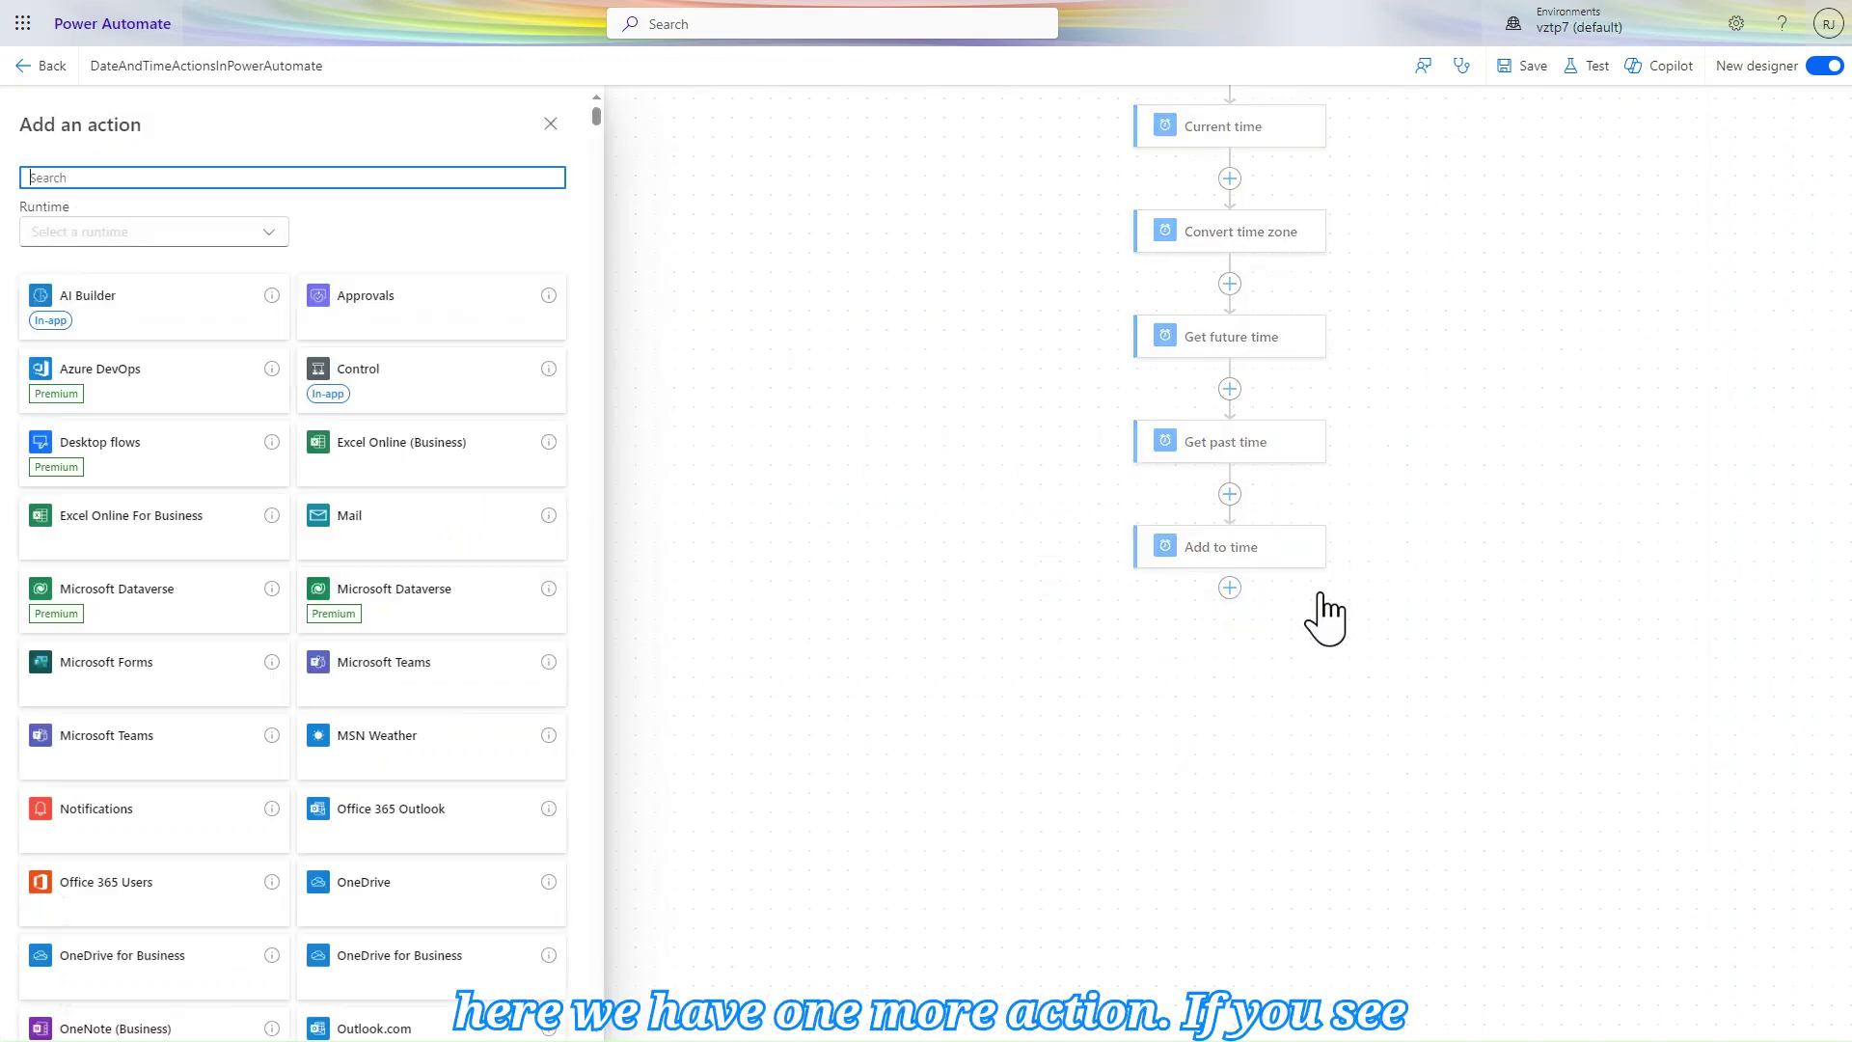
click(272, 241)
click(82, 299)
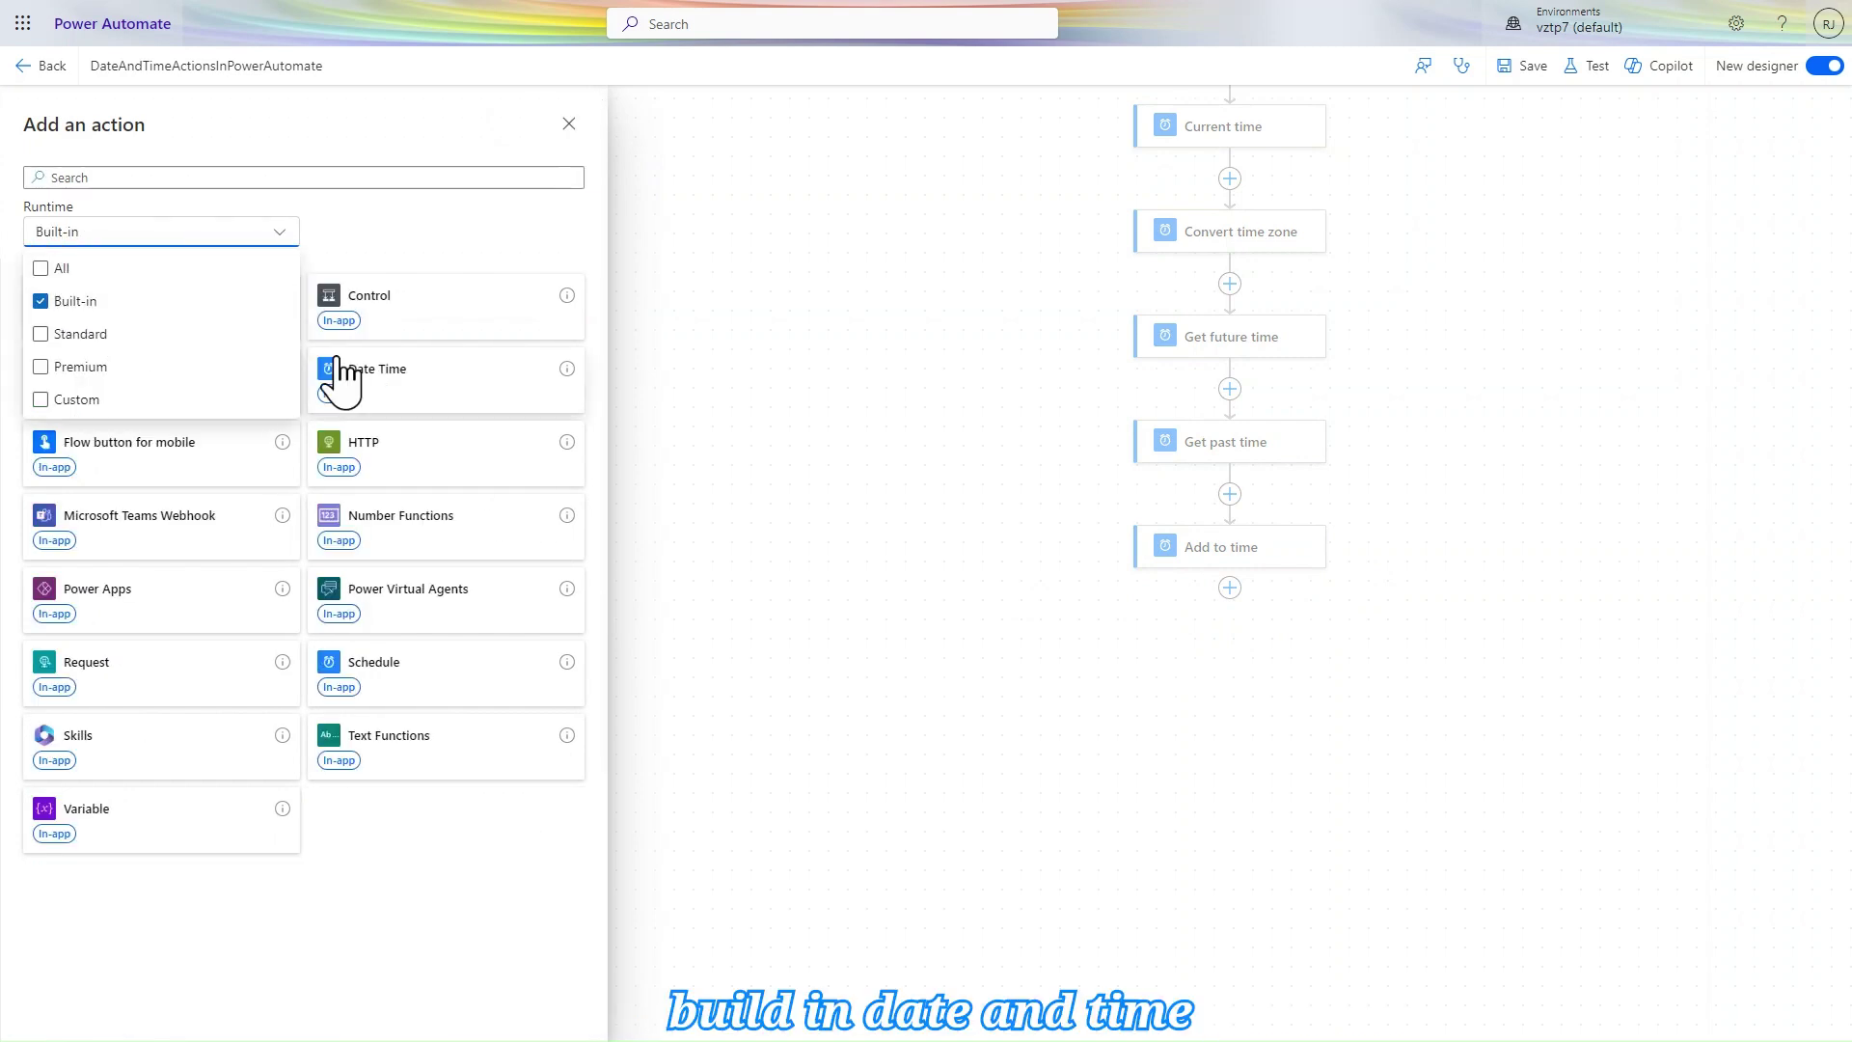
click(404, 401)
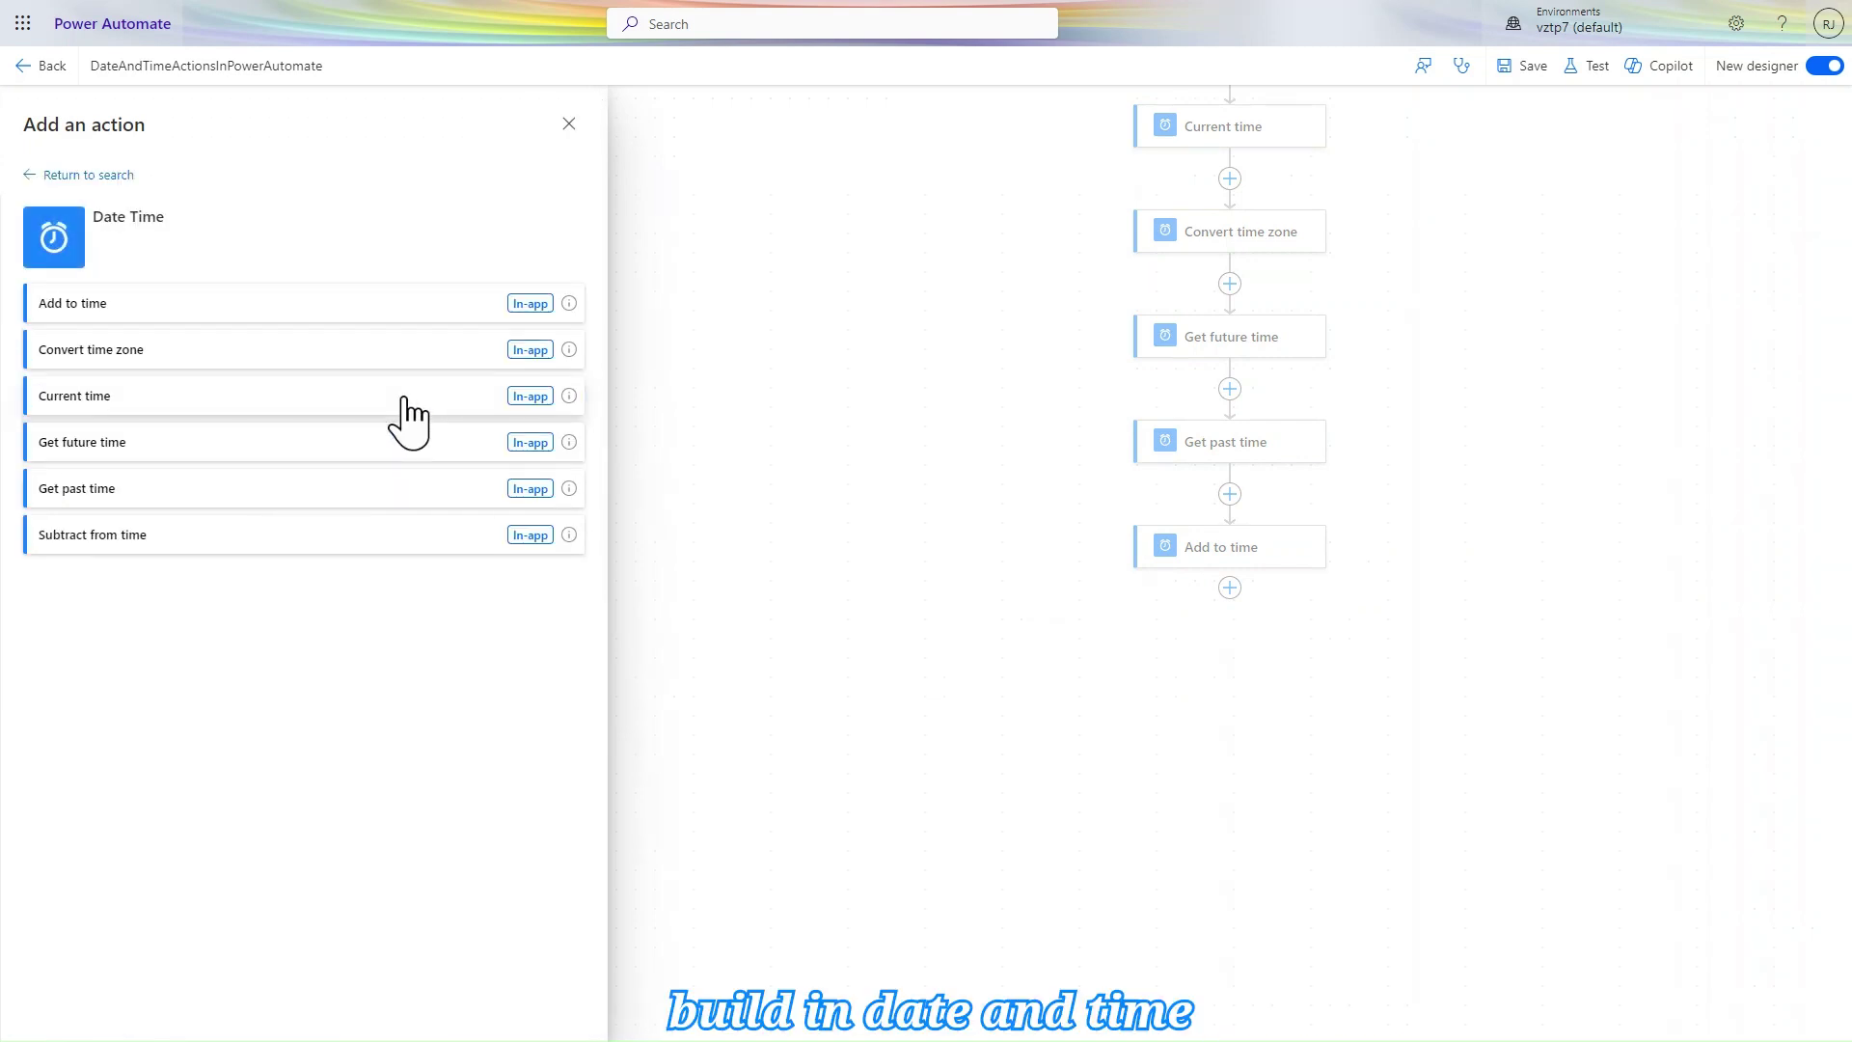
click(225, 543)
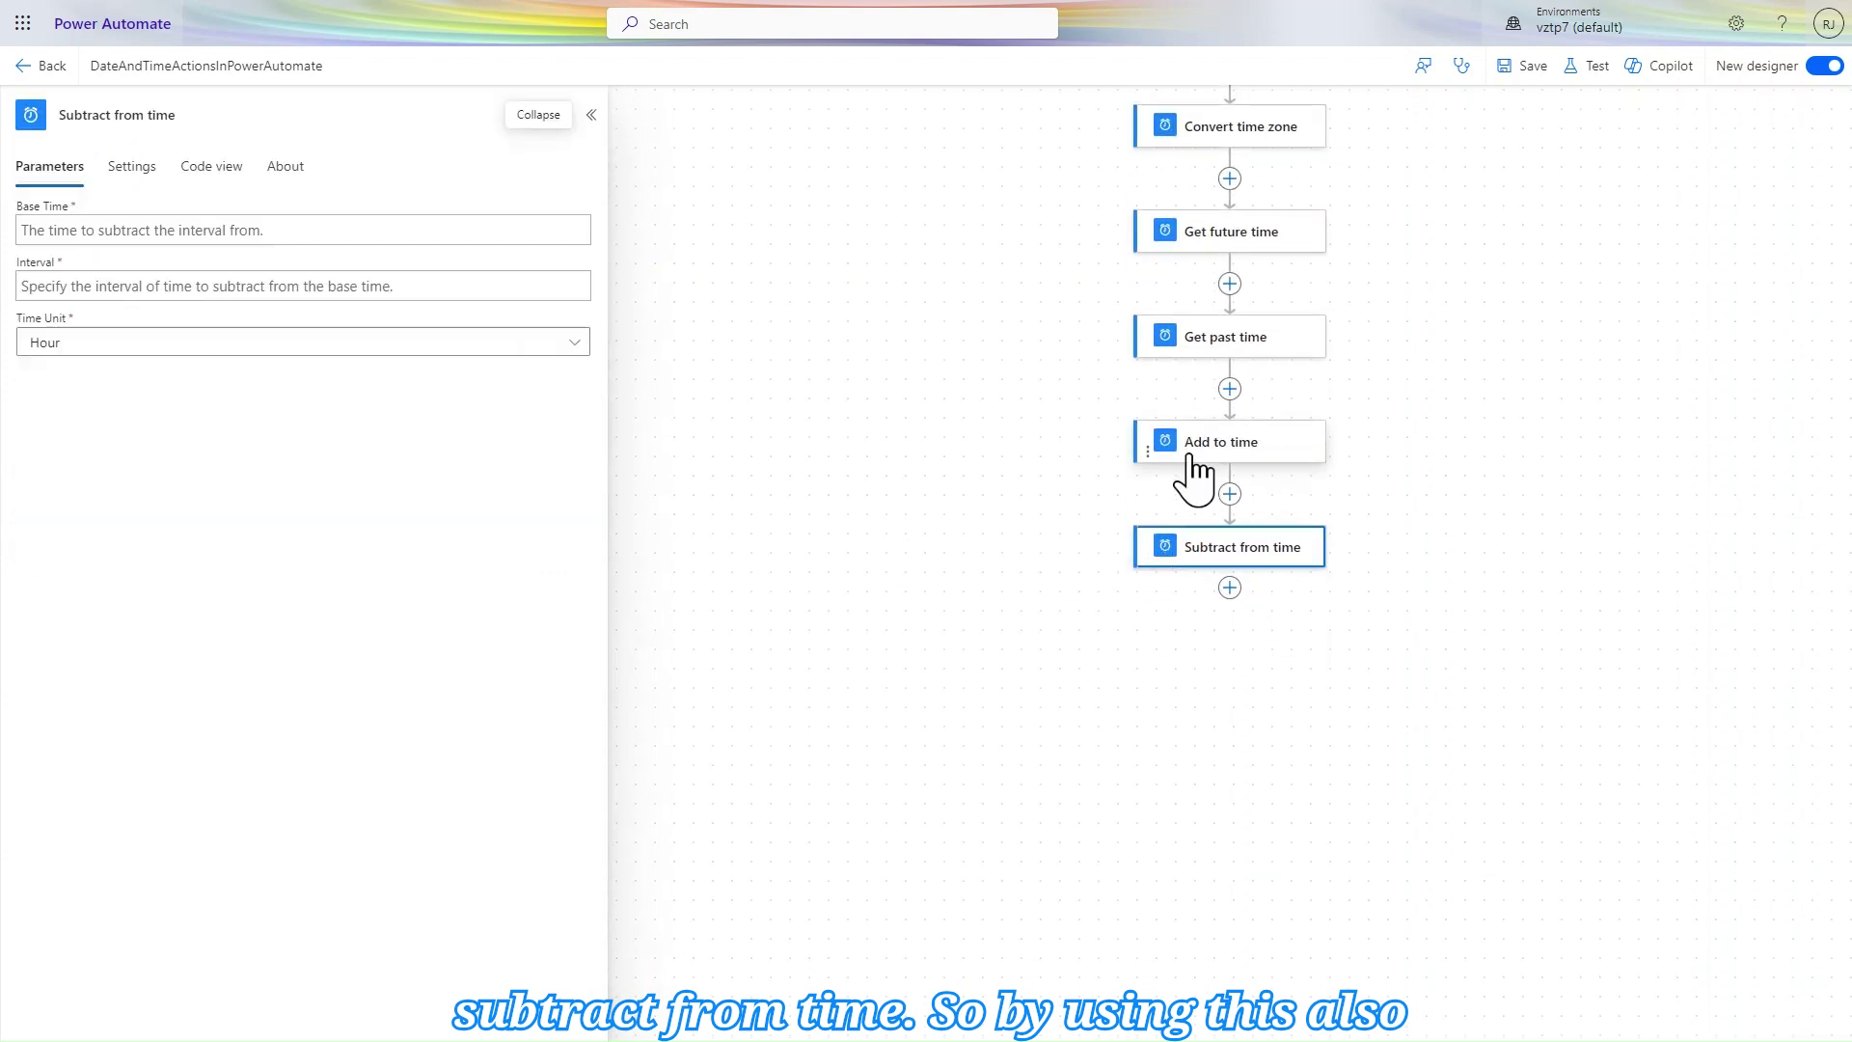
Configure Subtract from time with Base Time from Current time, Interval 1, Time Unit Day.
click(206, 223)
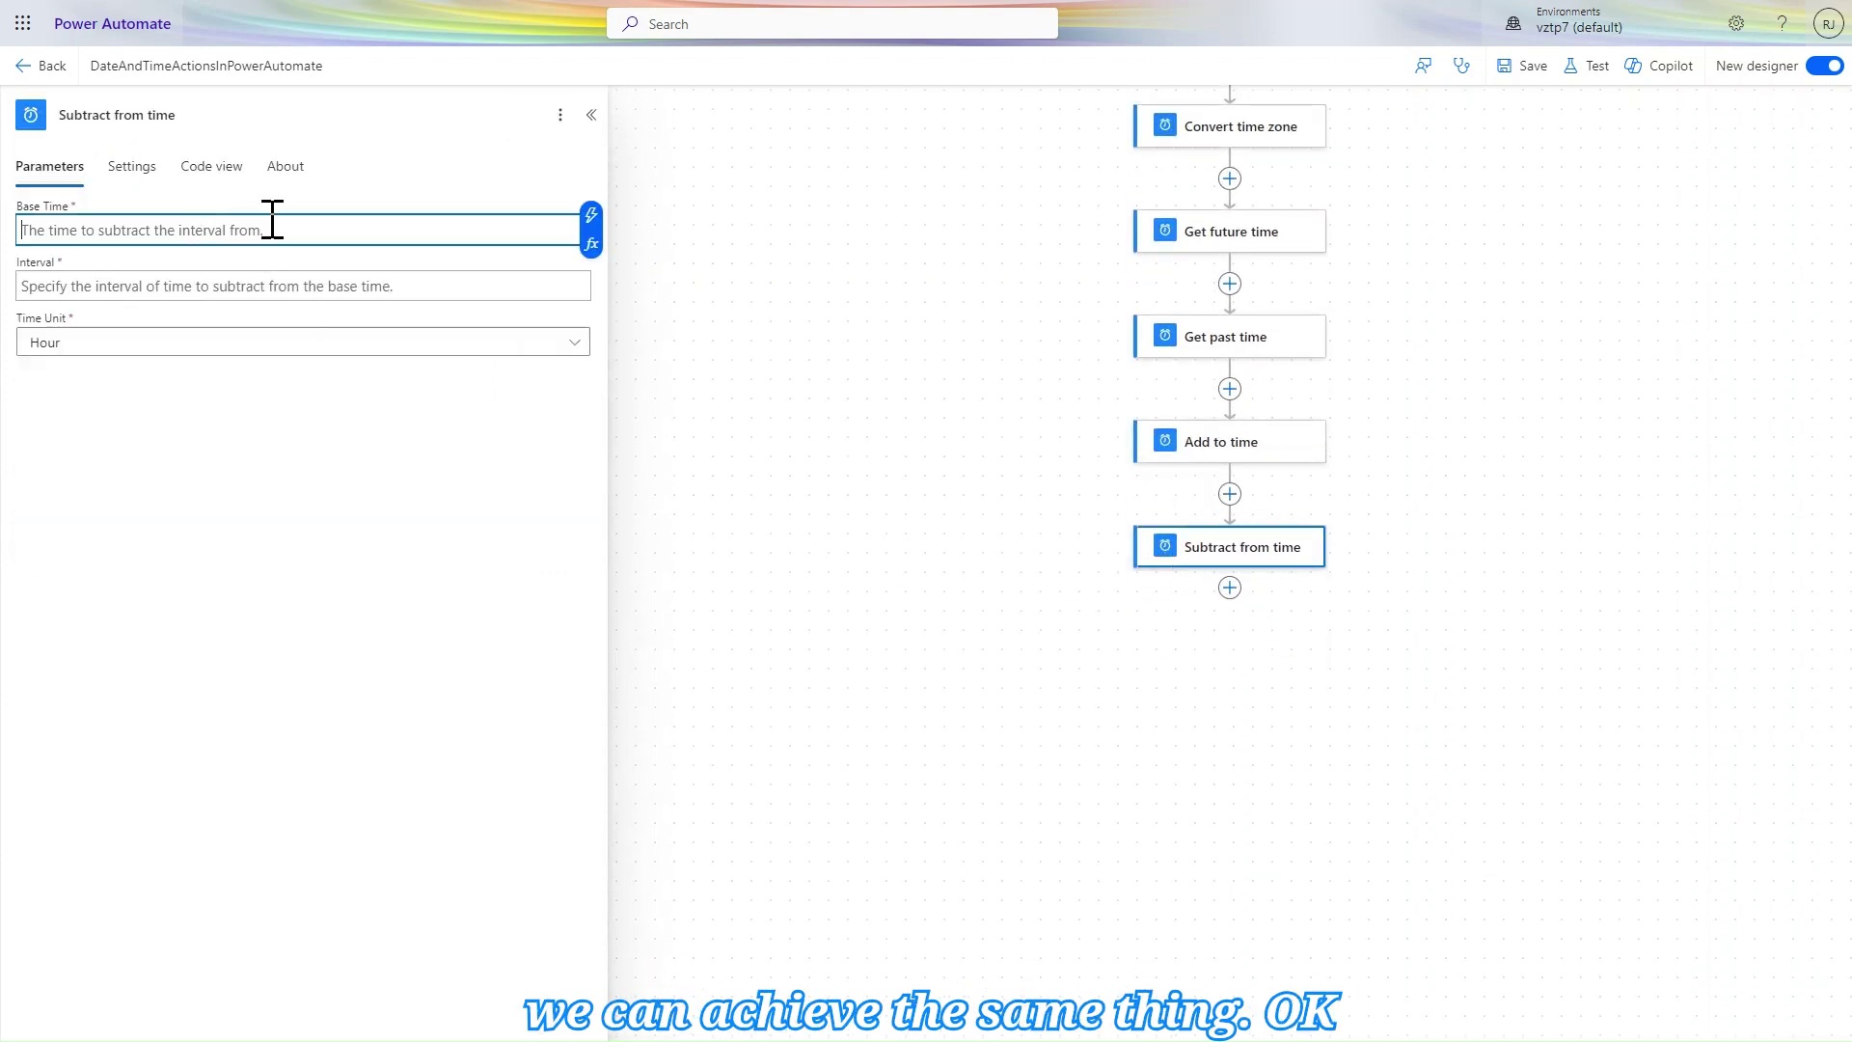
click(586, 212)
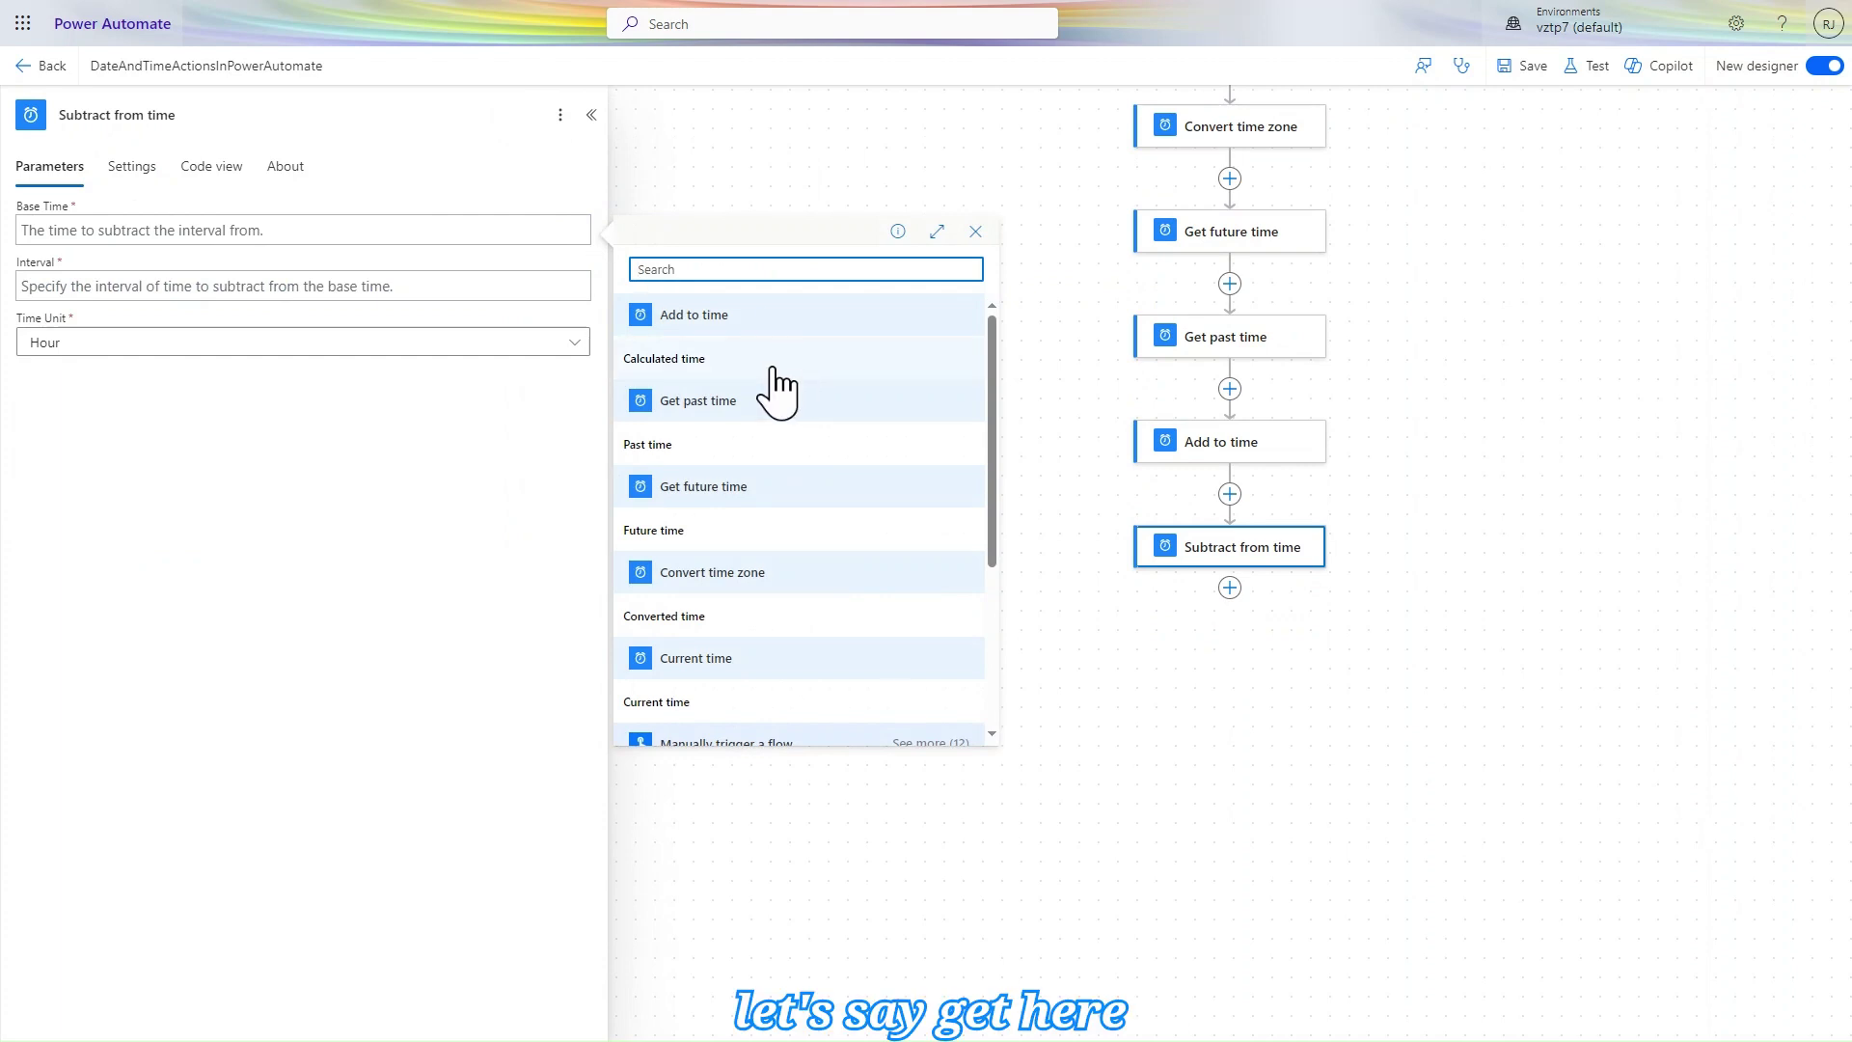
click(701, 696)
click(372, 289)
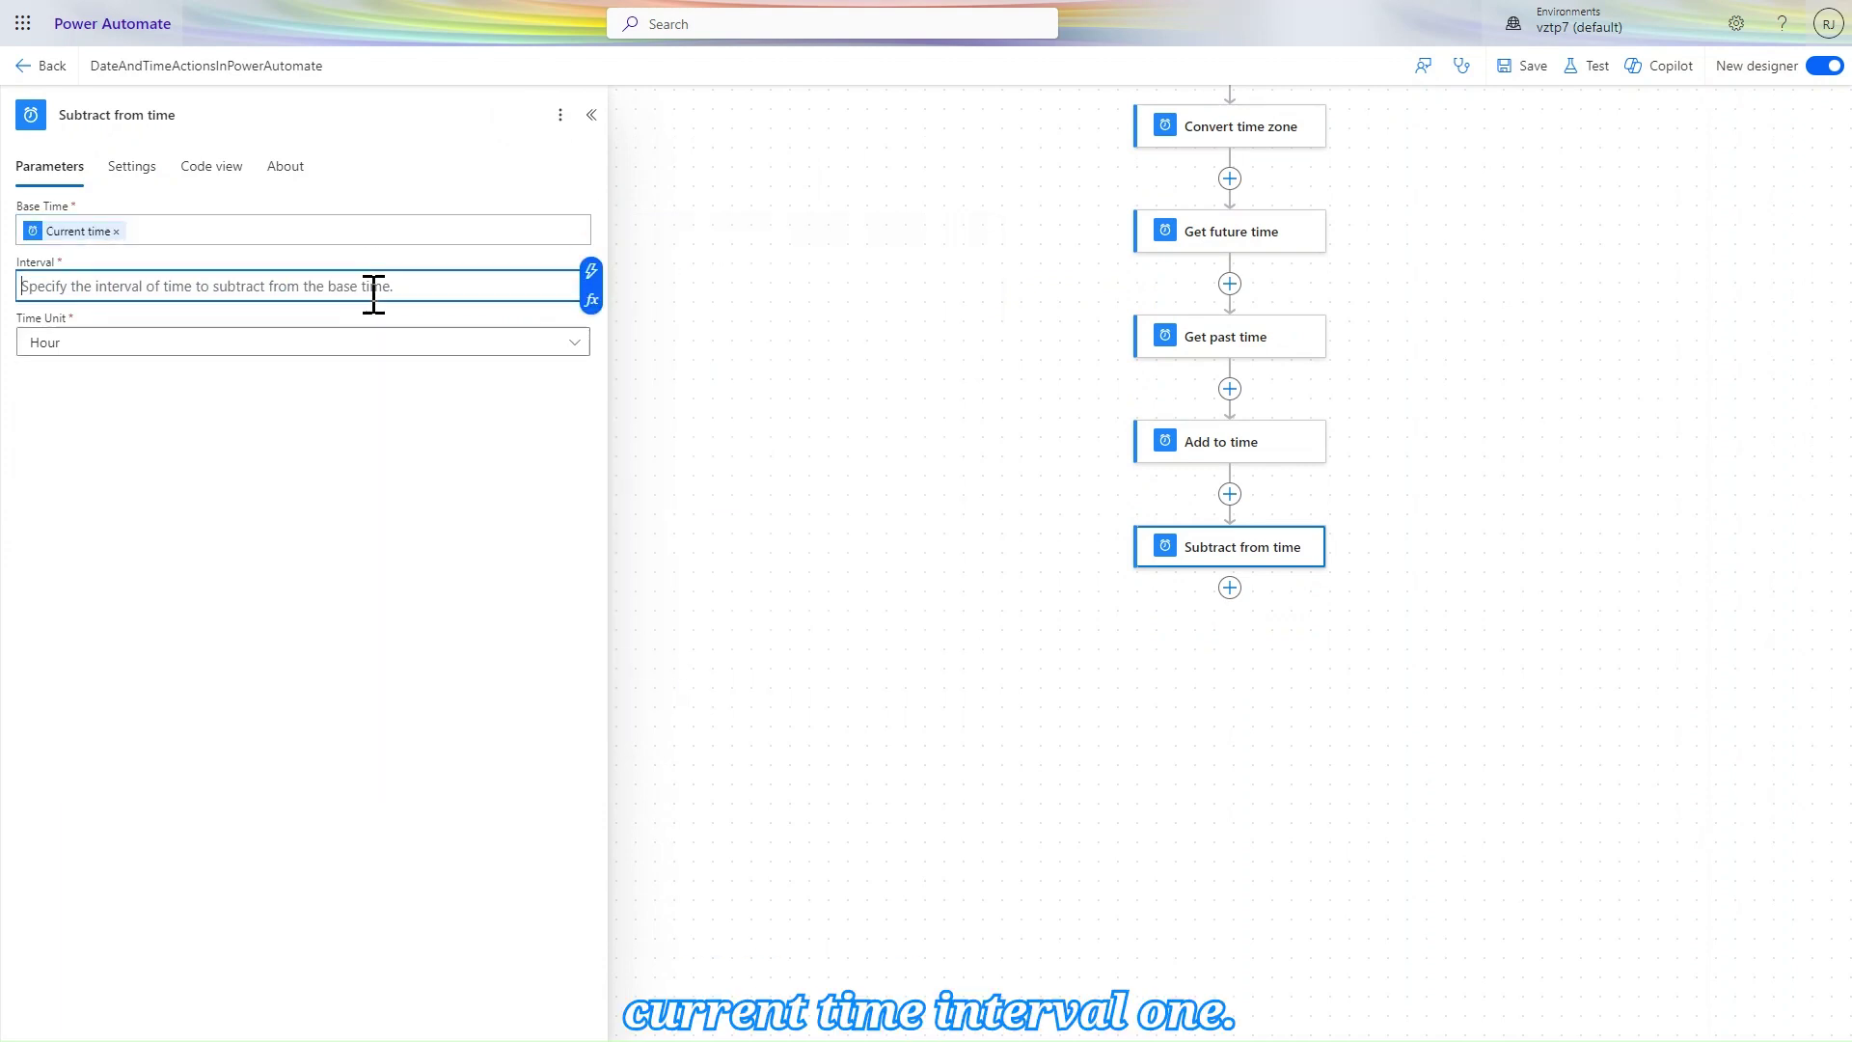
text(1)
click(369, 343)
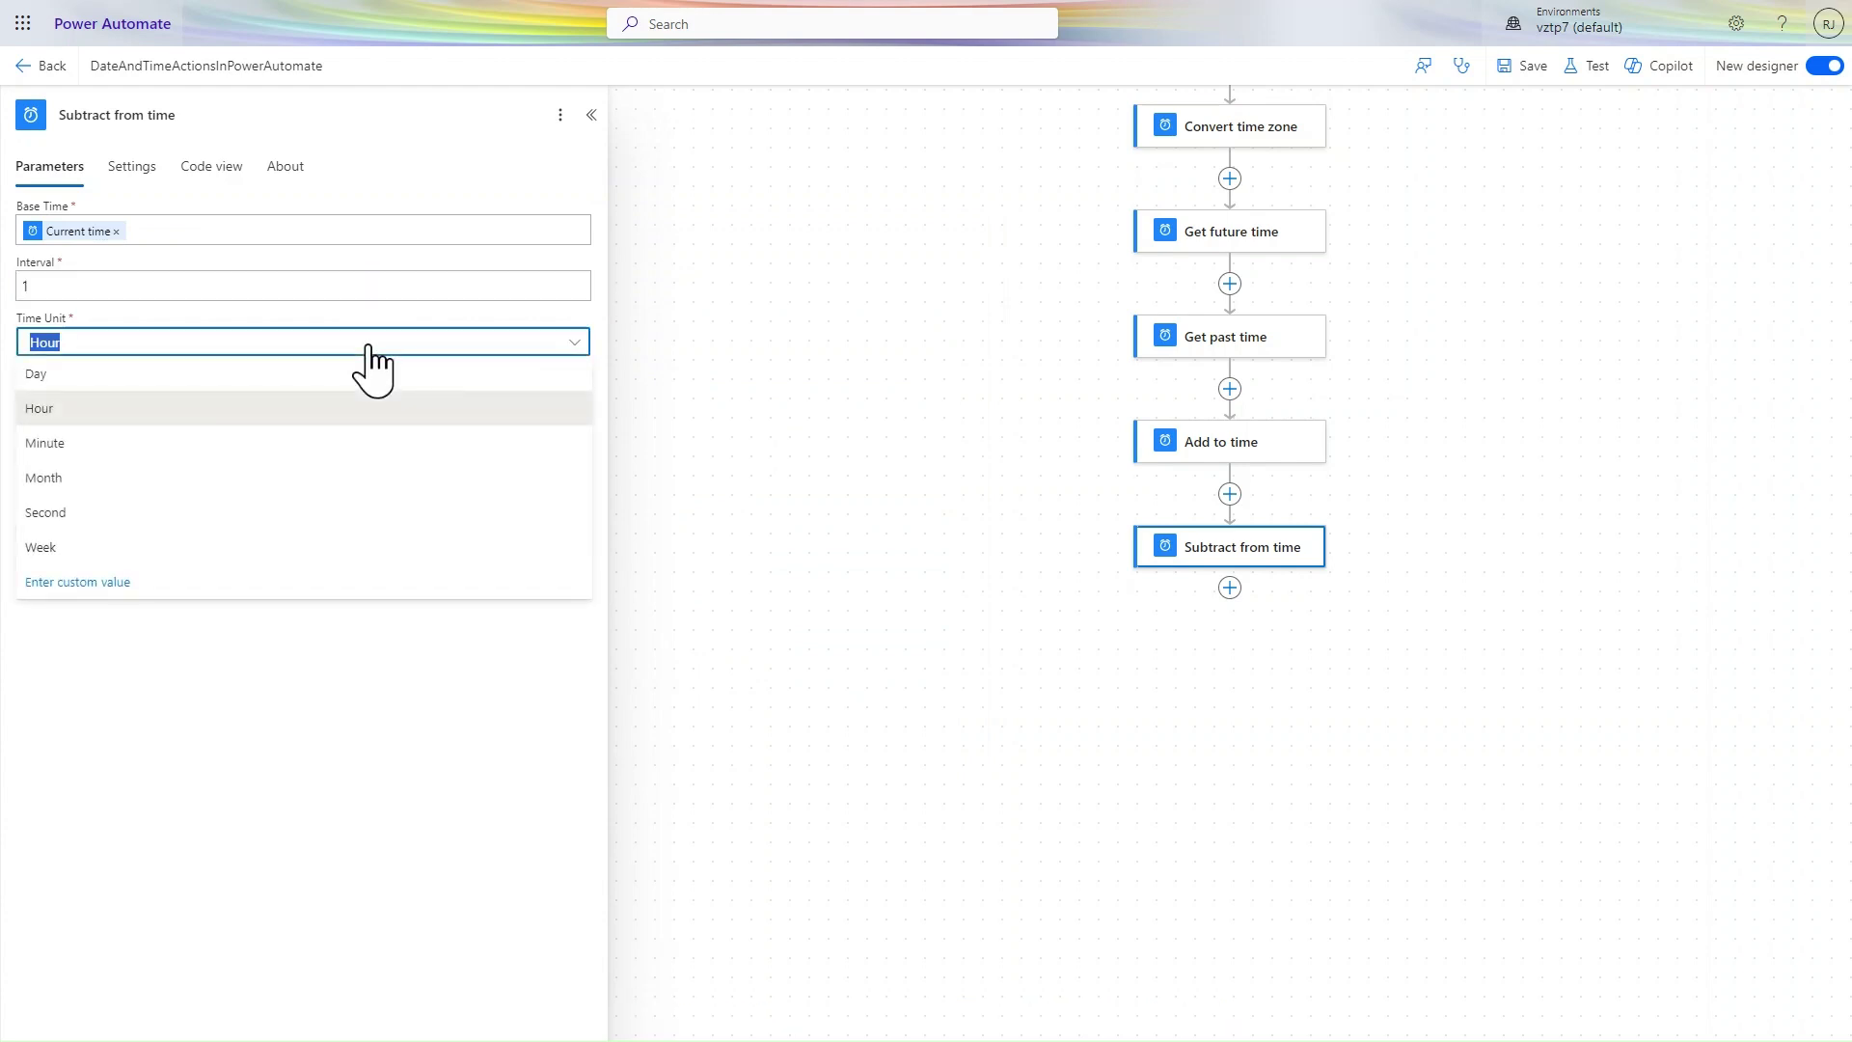
click(170, 384)
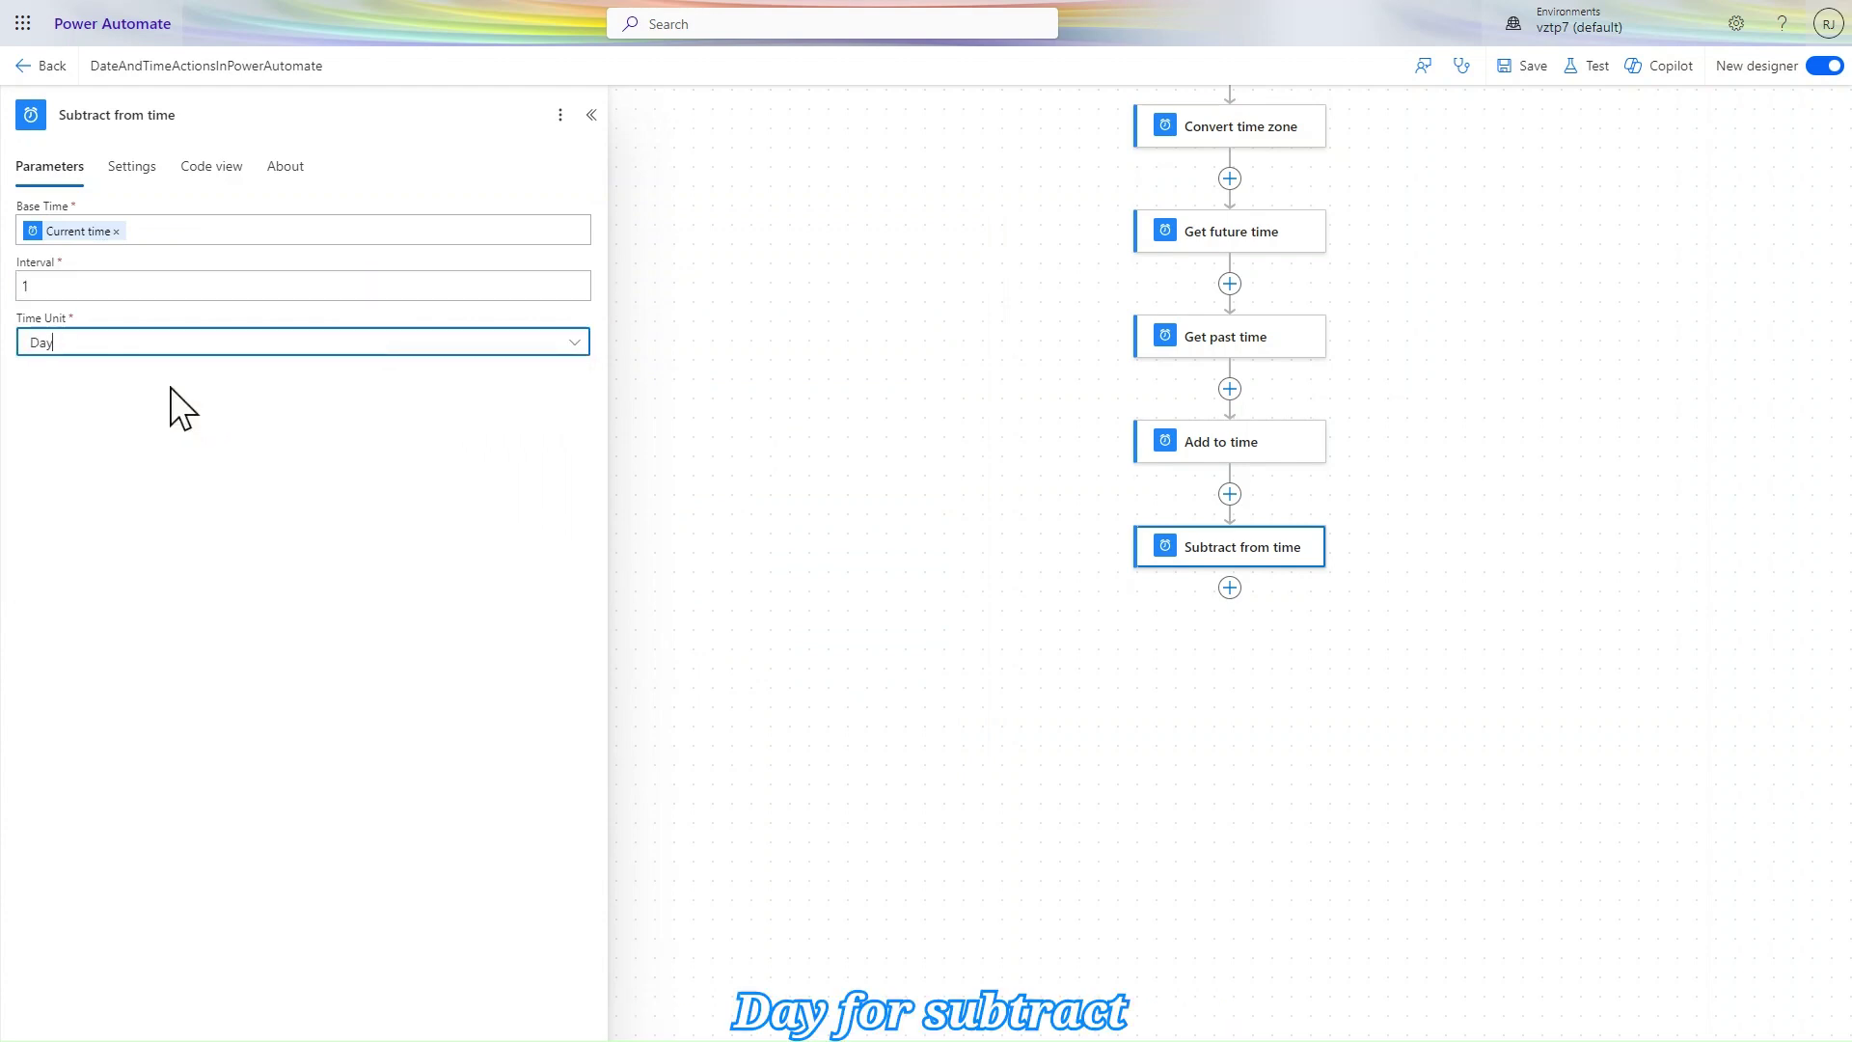
Configure Add to time with Base Time from Current time, Interval 1, Time Unit Day.
click(1196, 446)
click(331, 227)
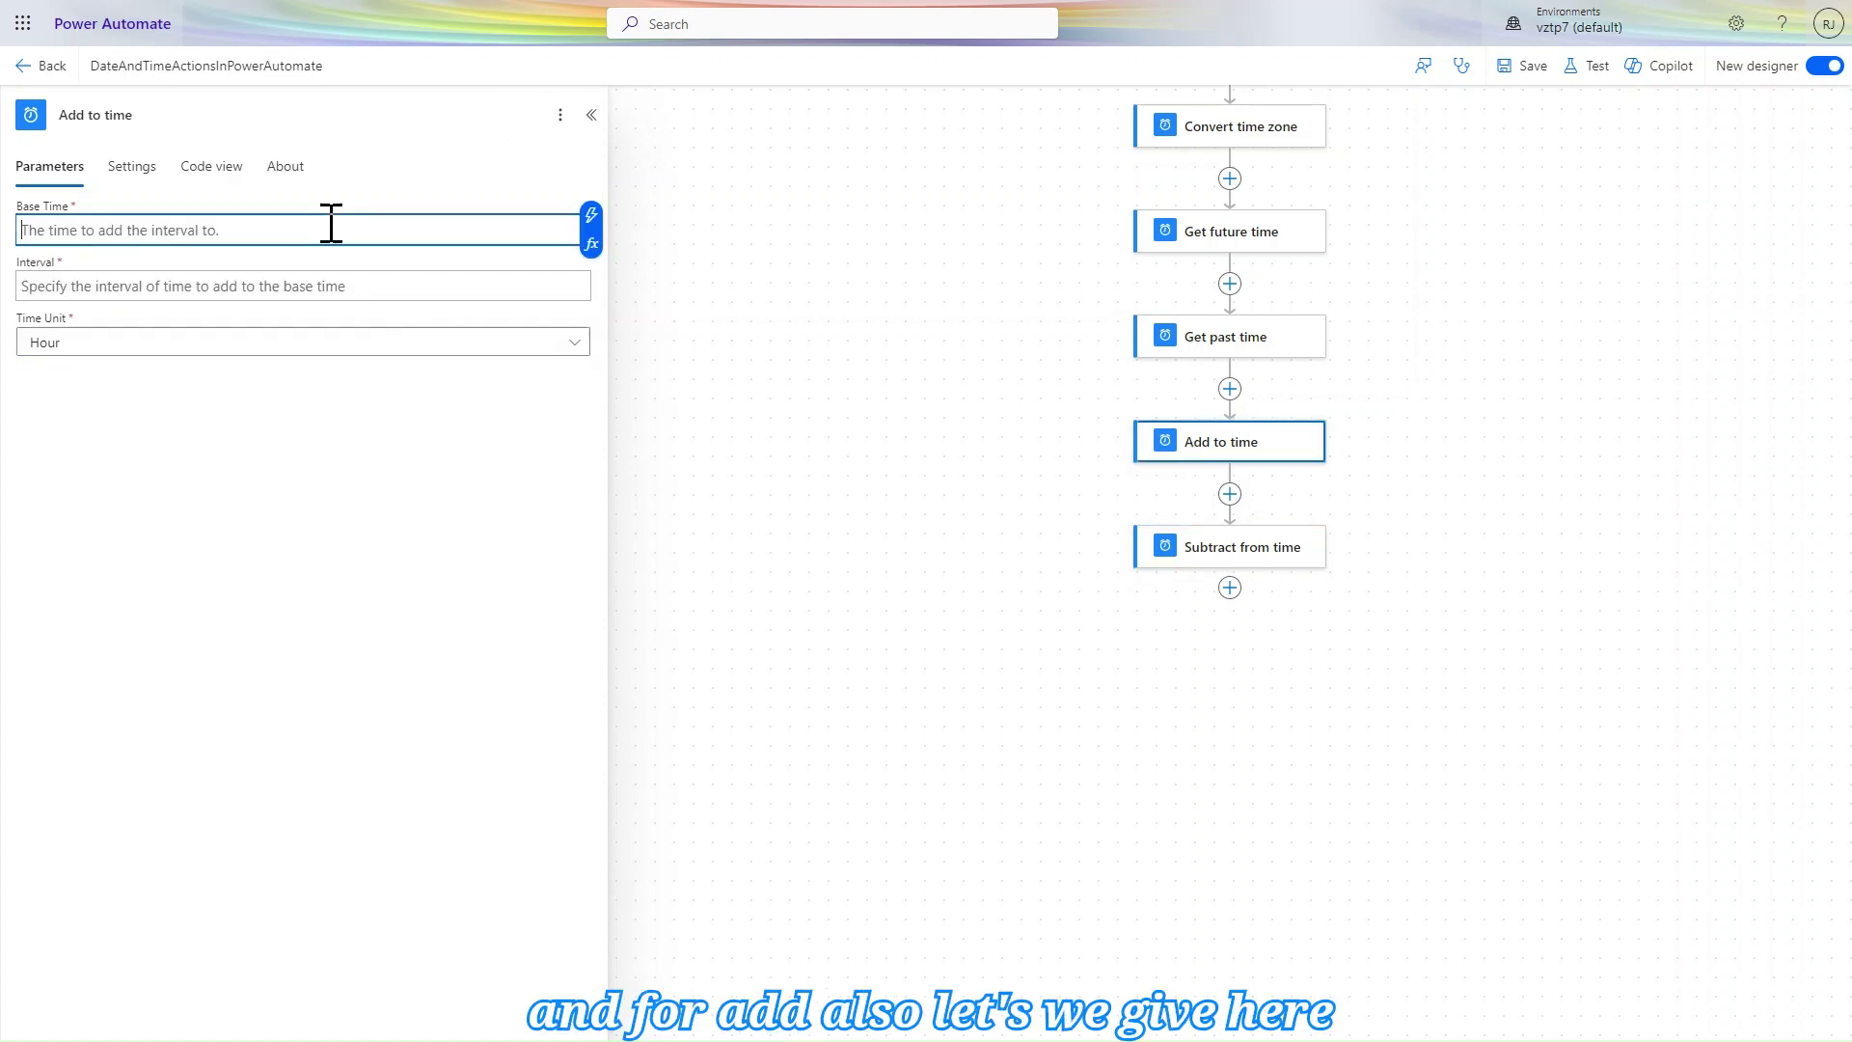
click(592, 211)
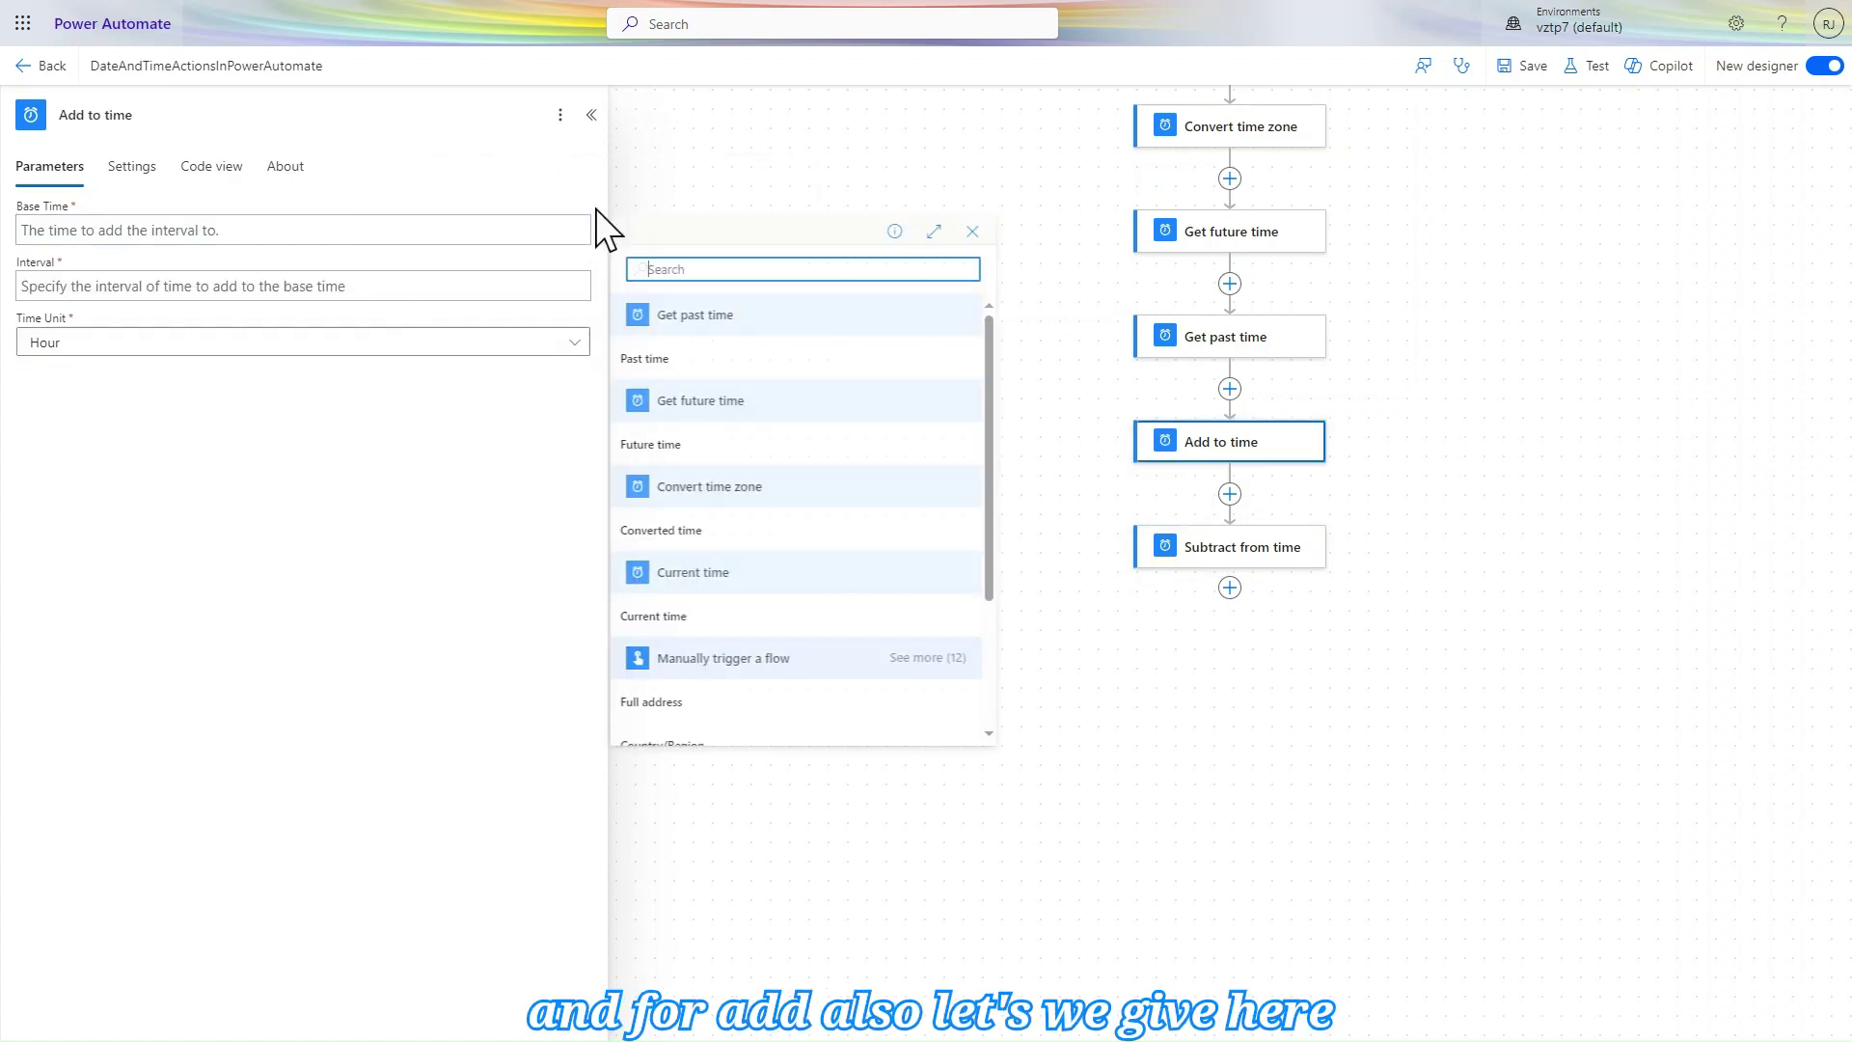
click(732, 617)
click(363, 286)
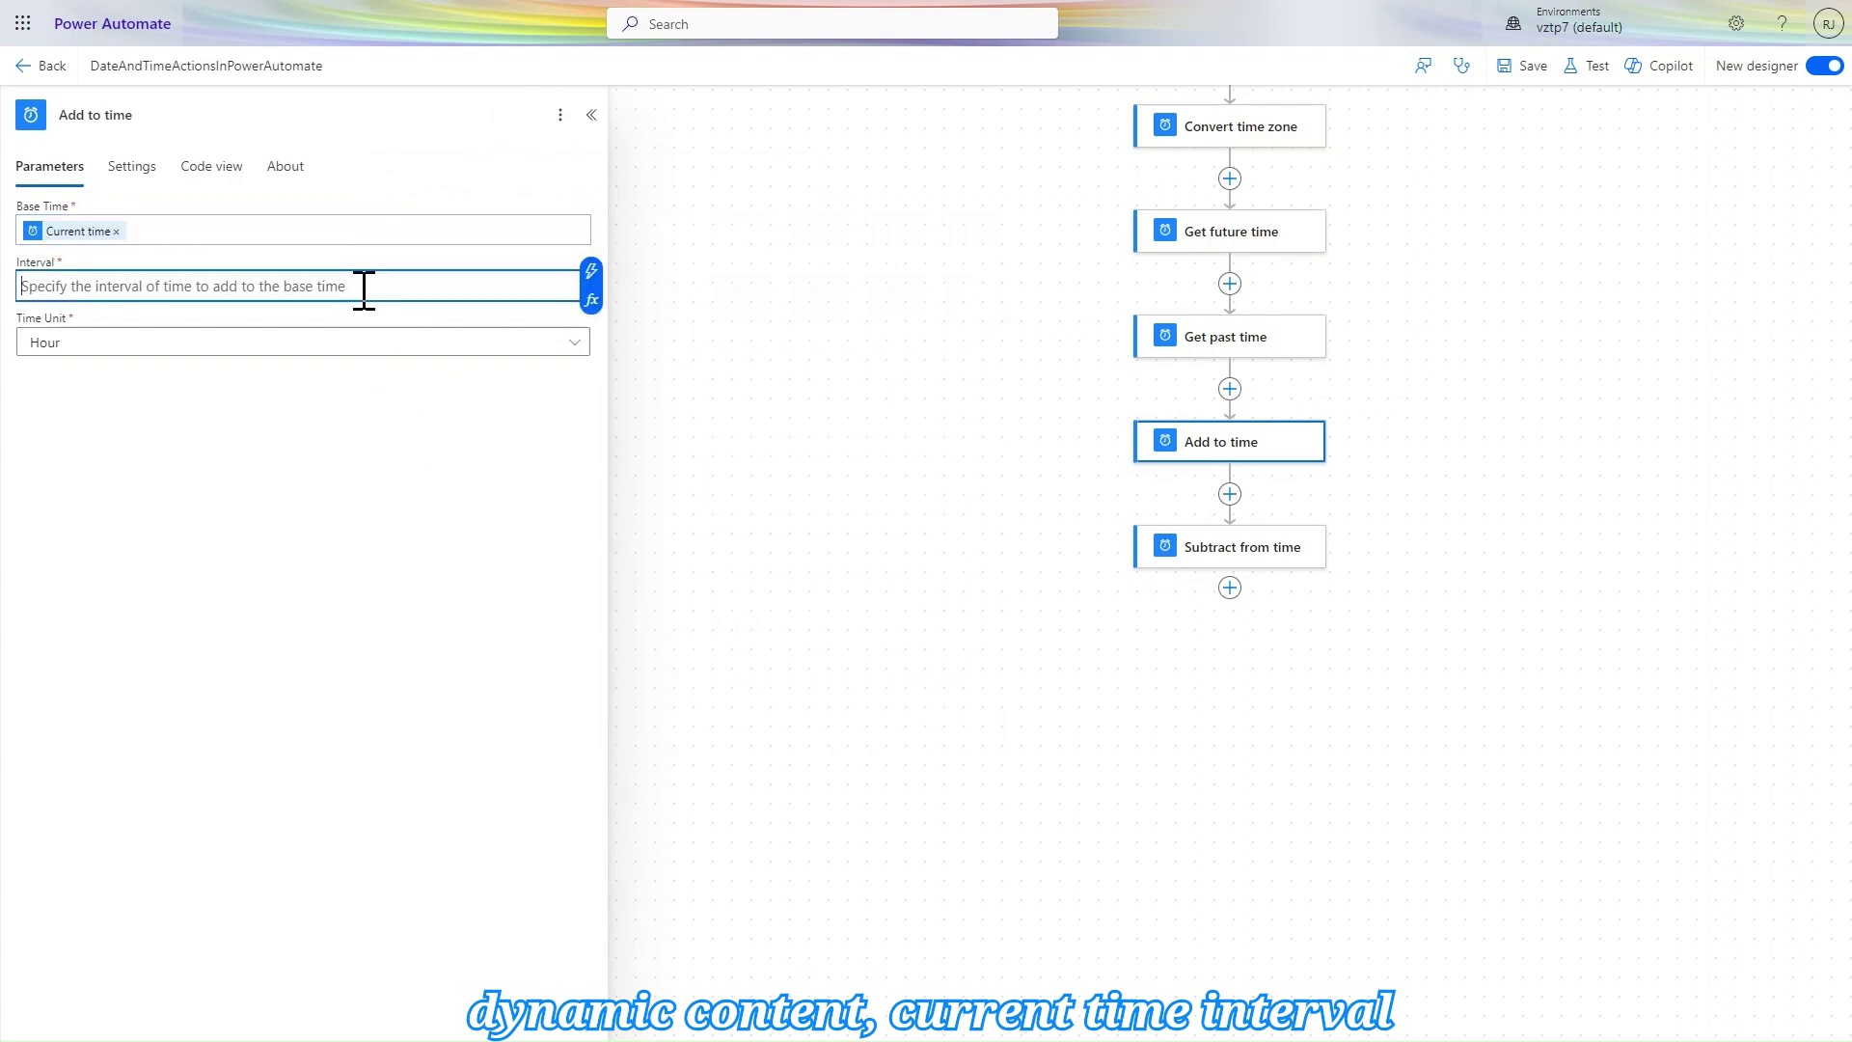
text(1)
click(373, 341)
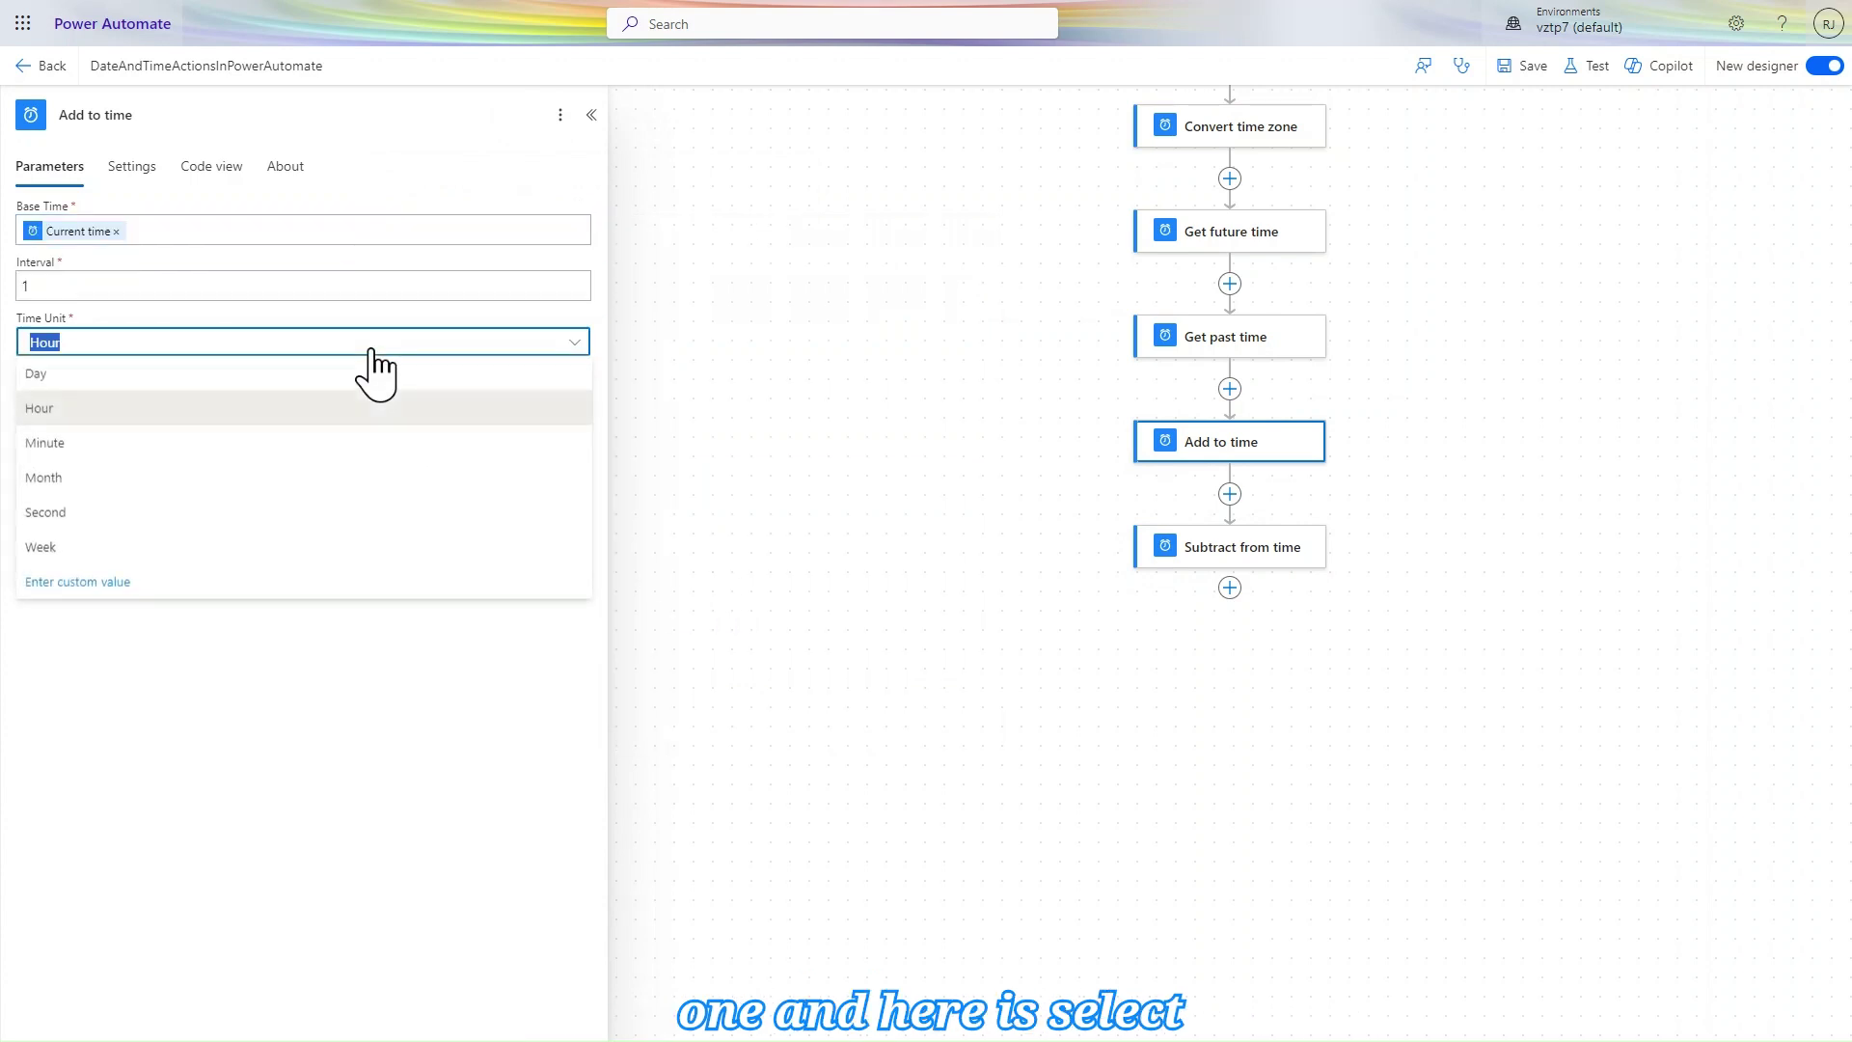
click(185, 378)
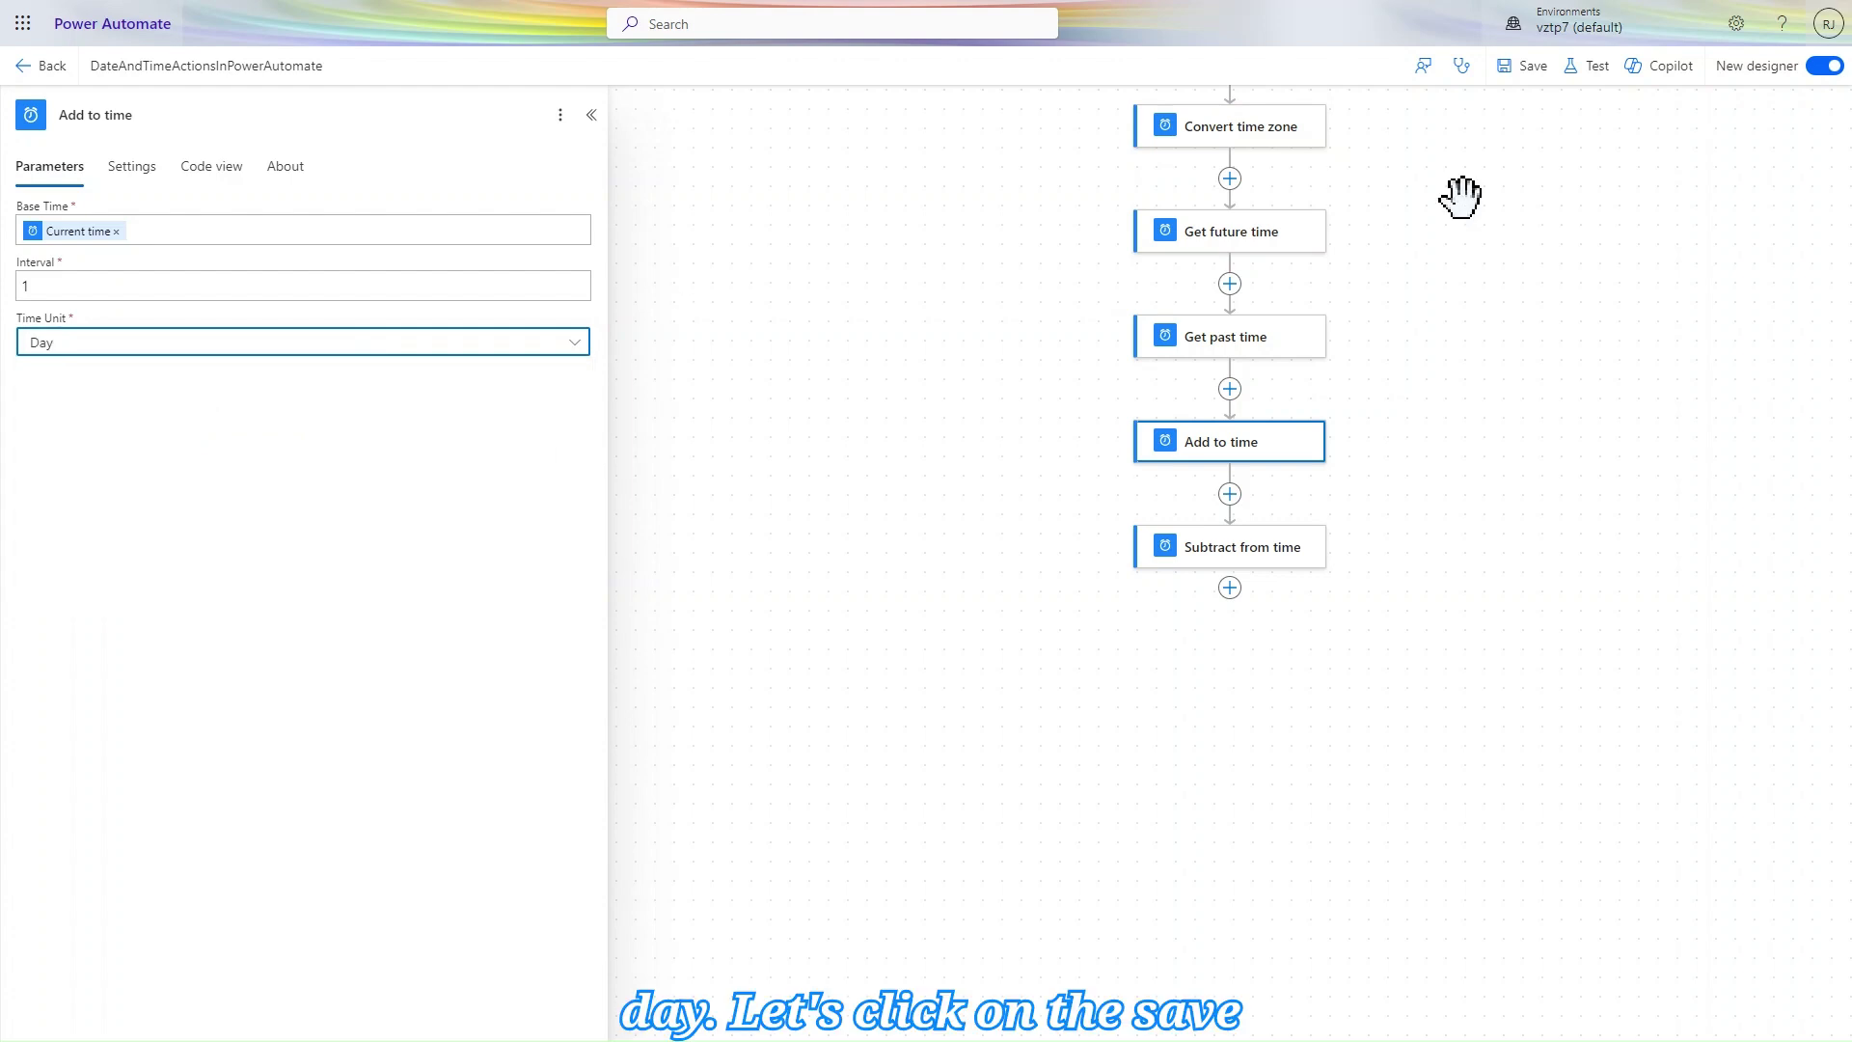
Save and manually test the flow; all steps succeed, Add to time returning 2024-08-30T06:30:48Z.
click(1539, 67)
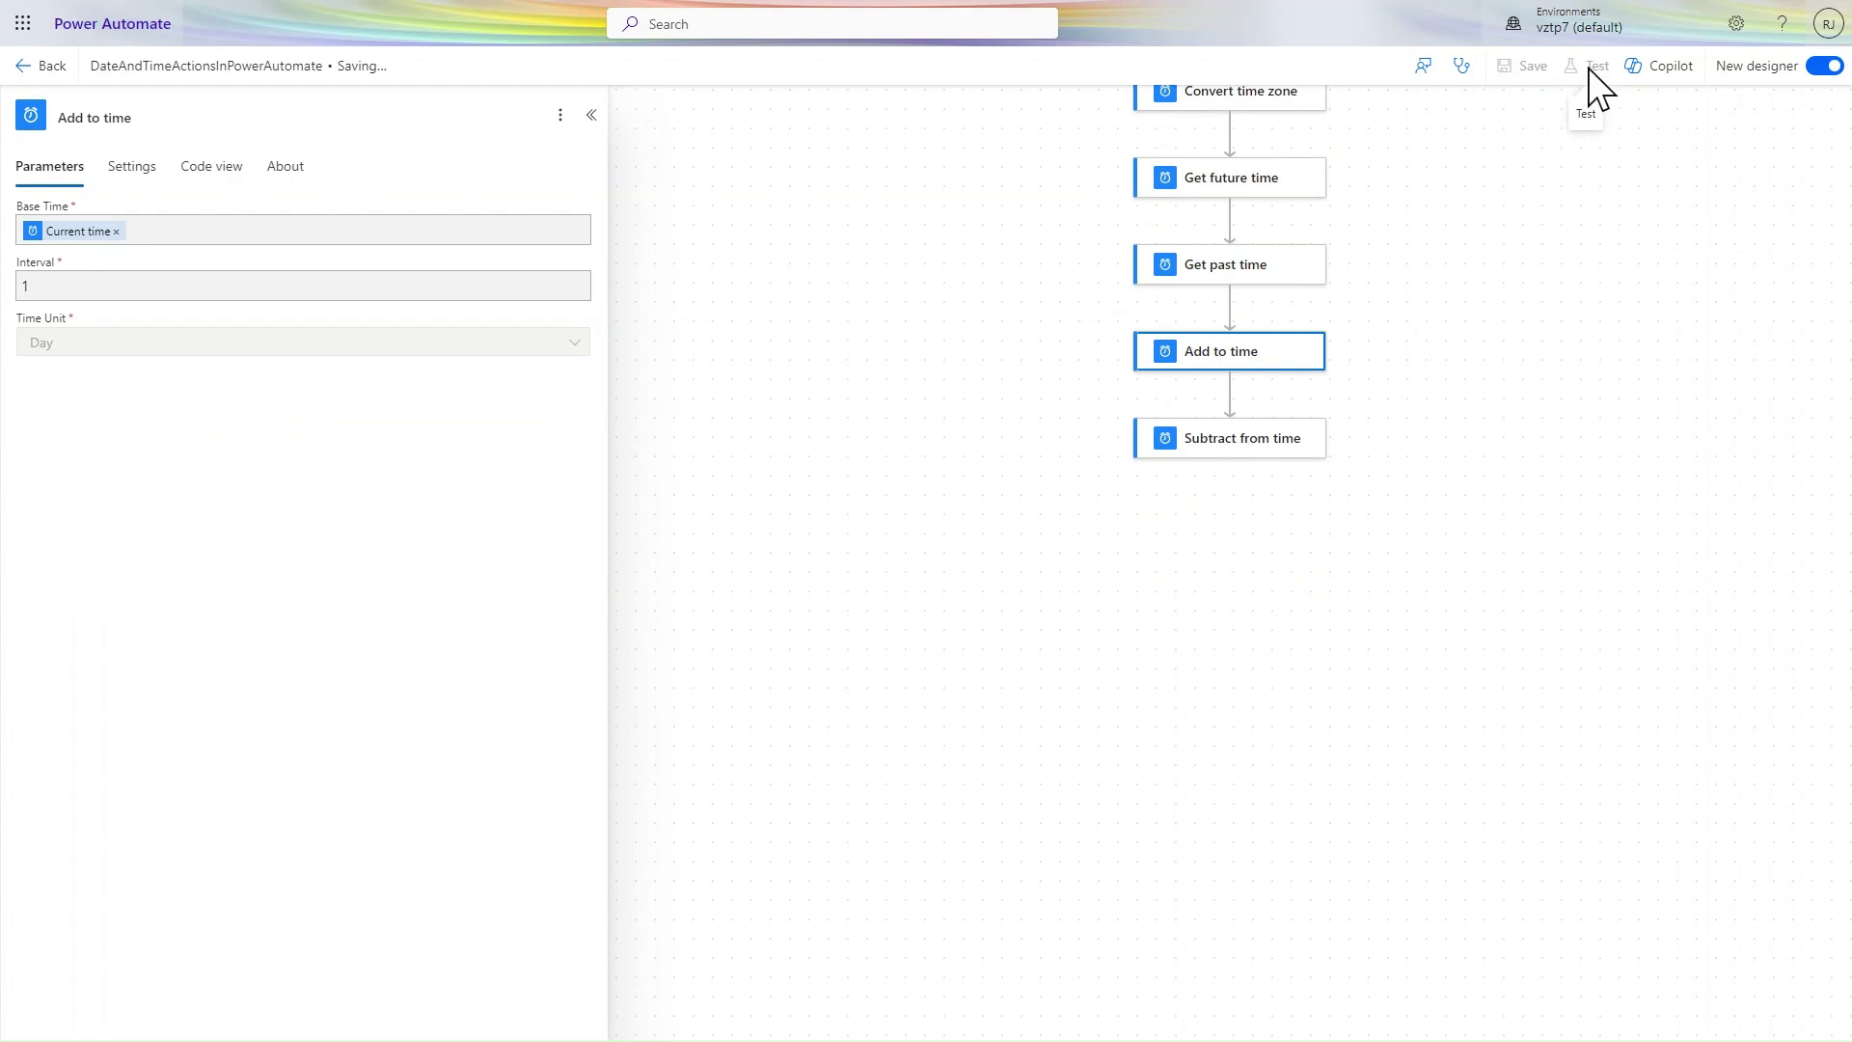
click(1591, 68)
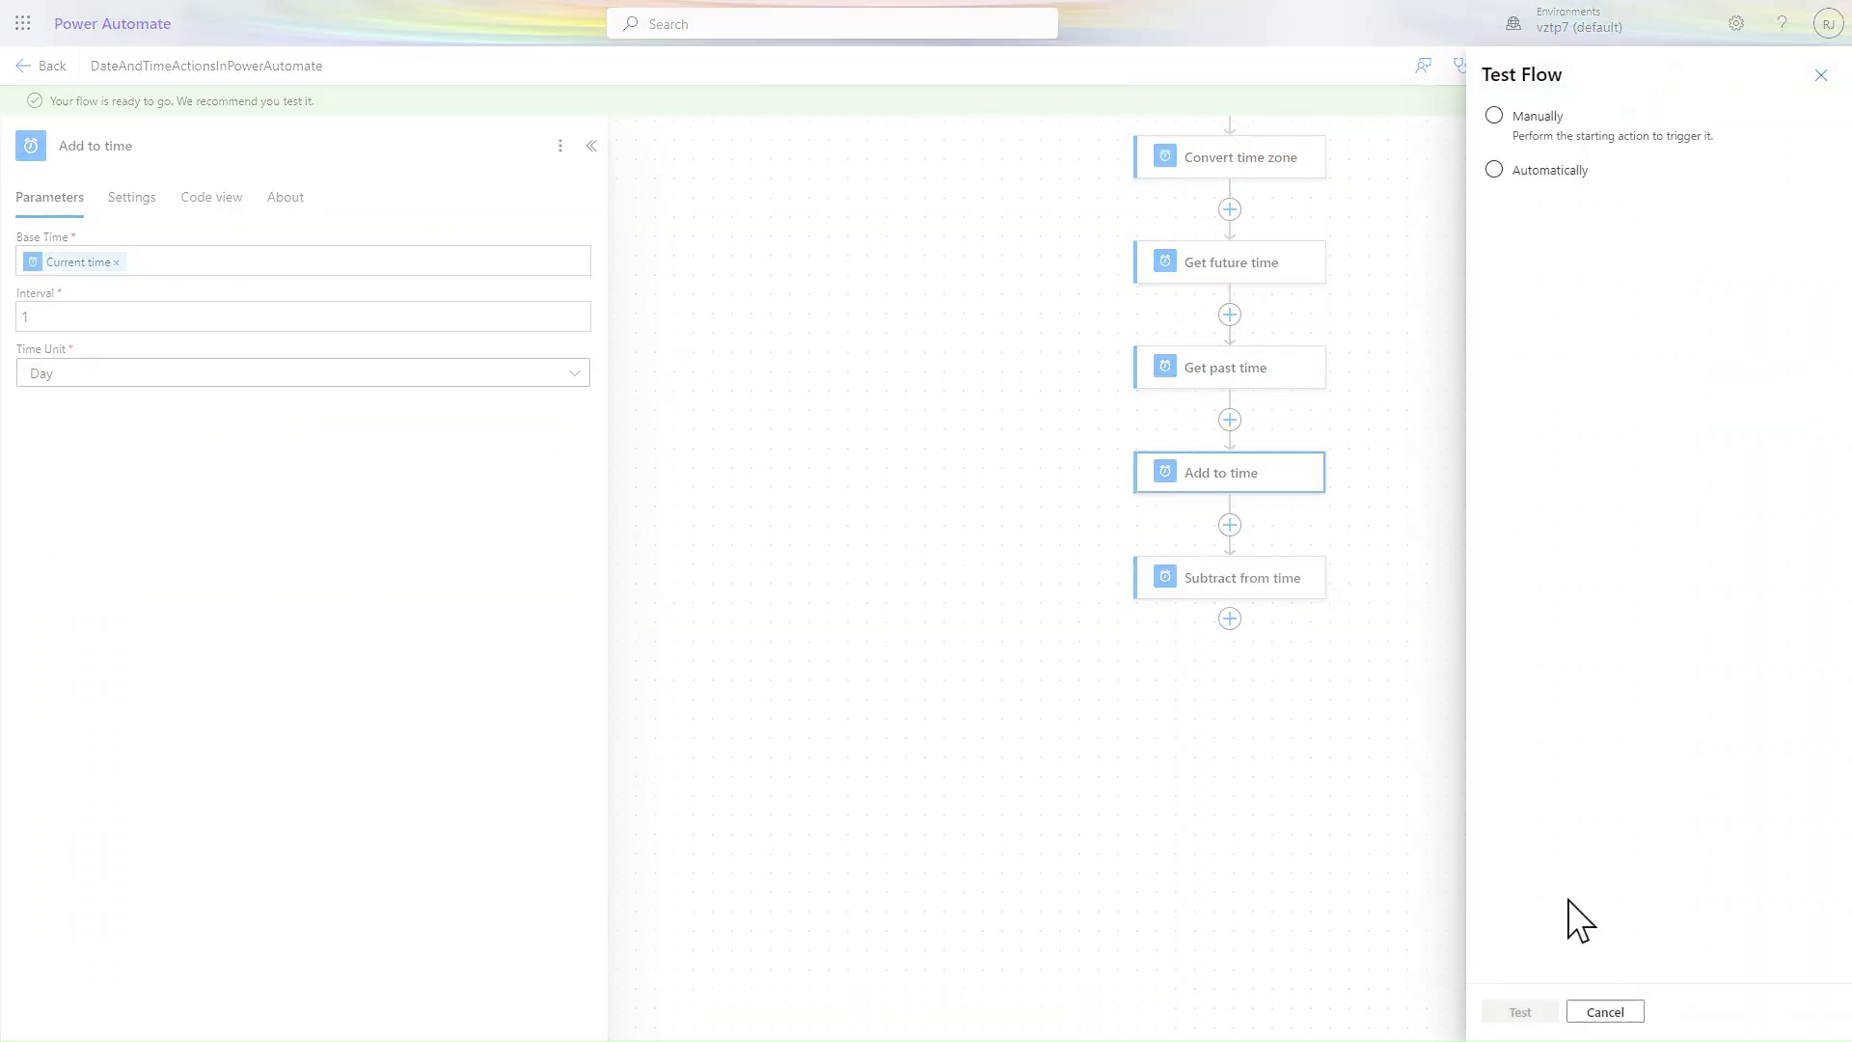
click(1496, 117)
click(1522, 1013)
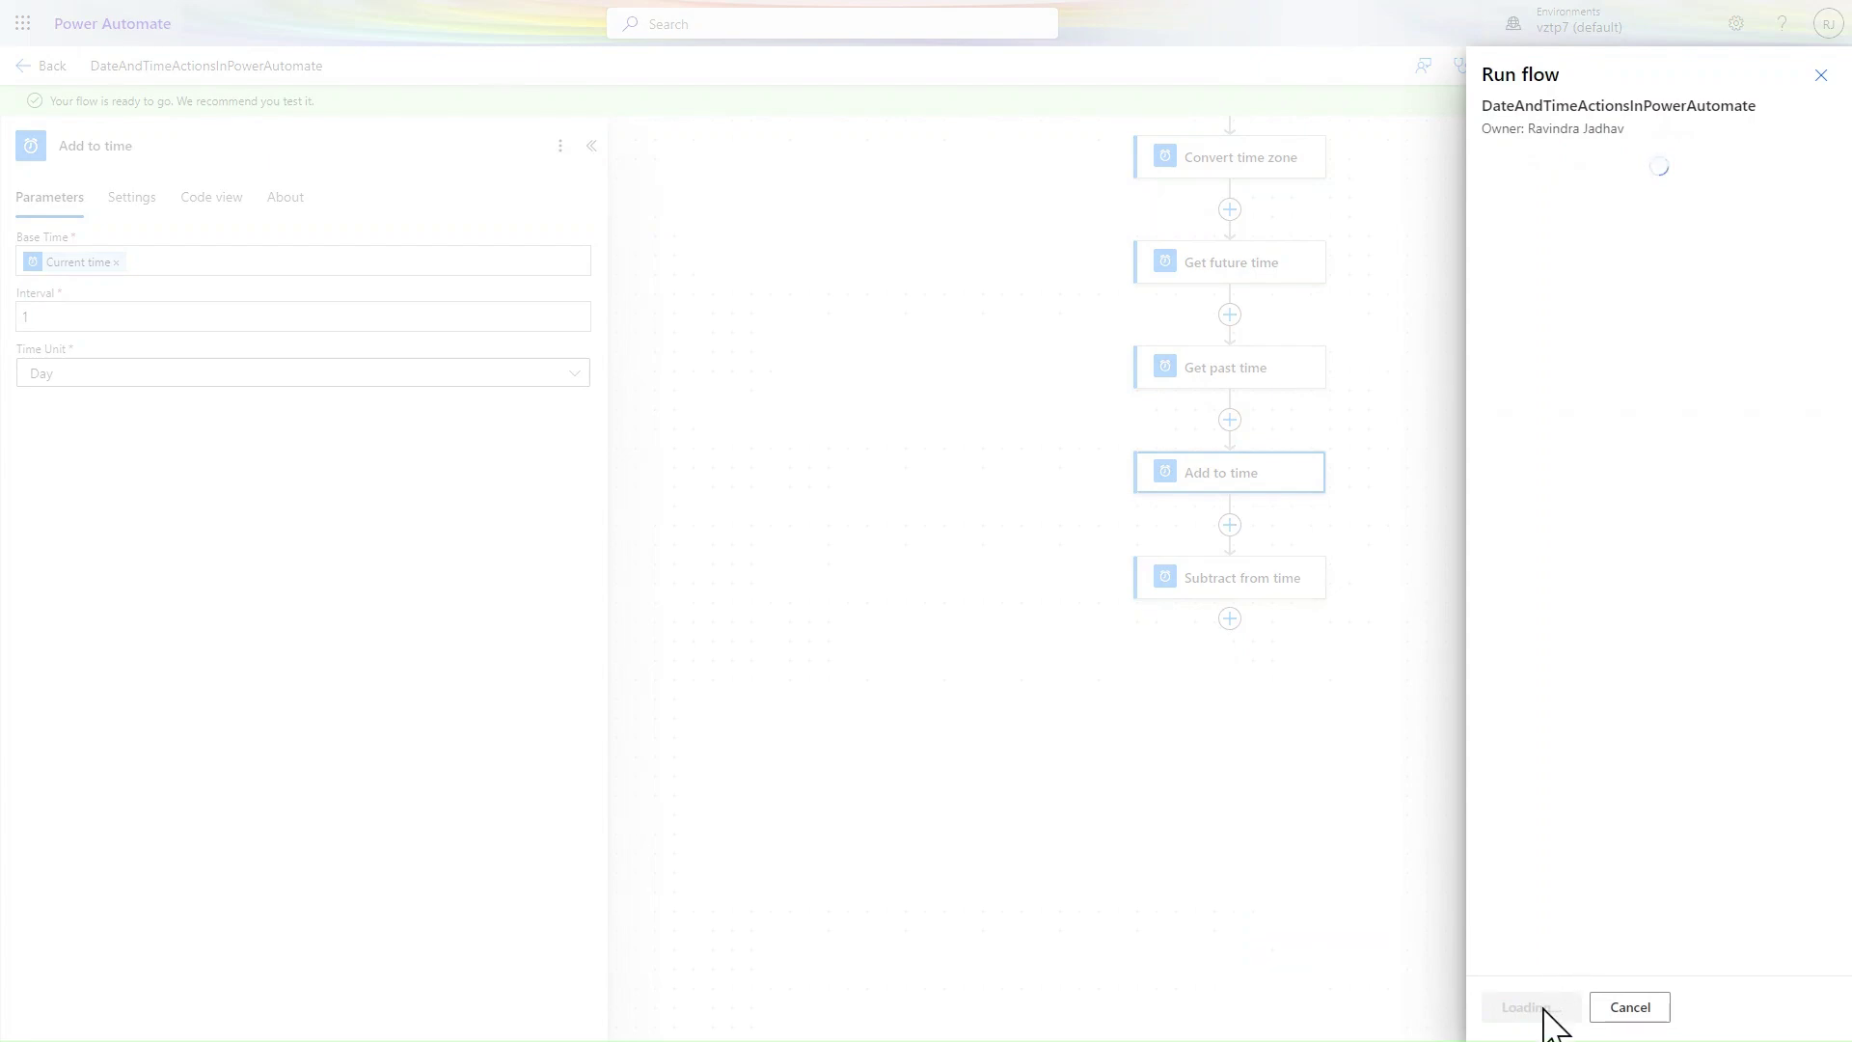
click(1539, 1009)
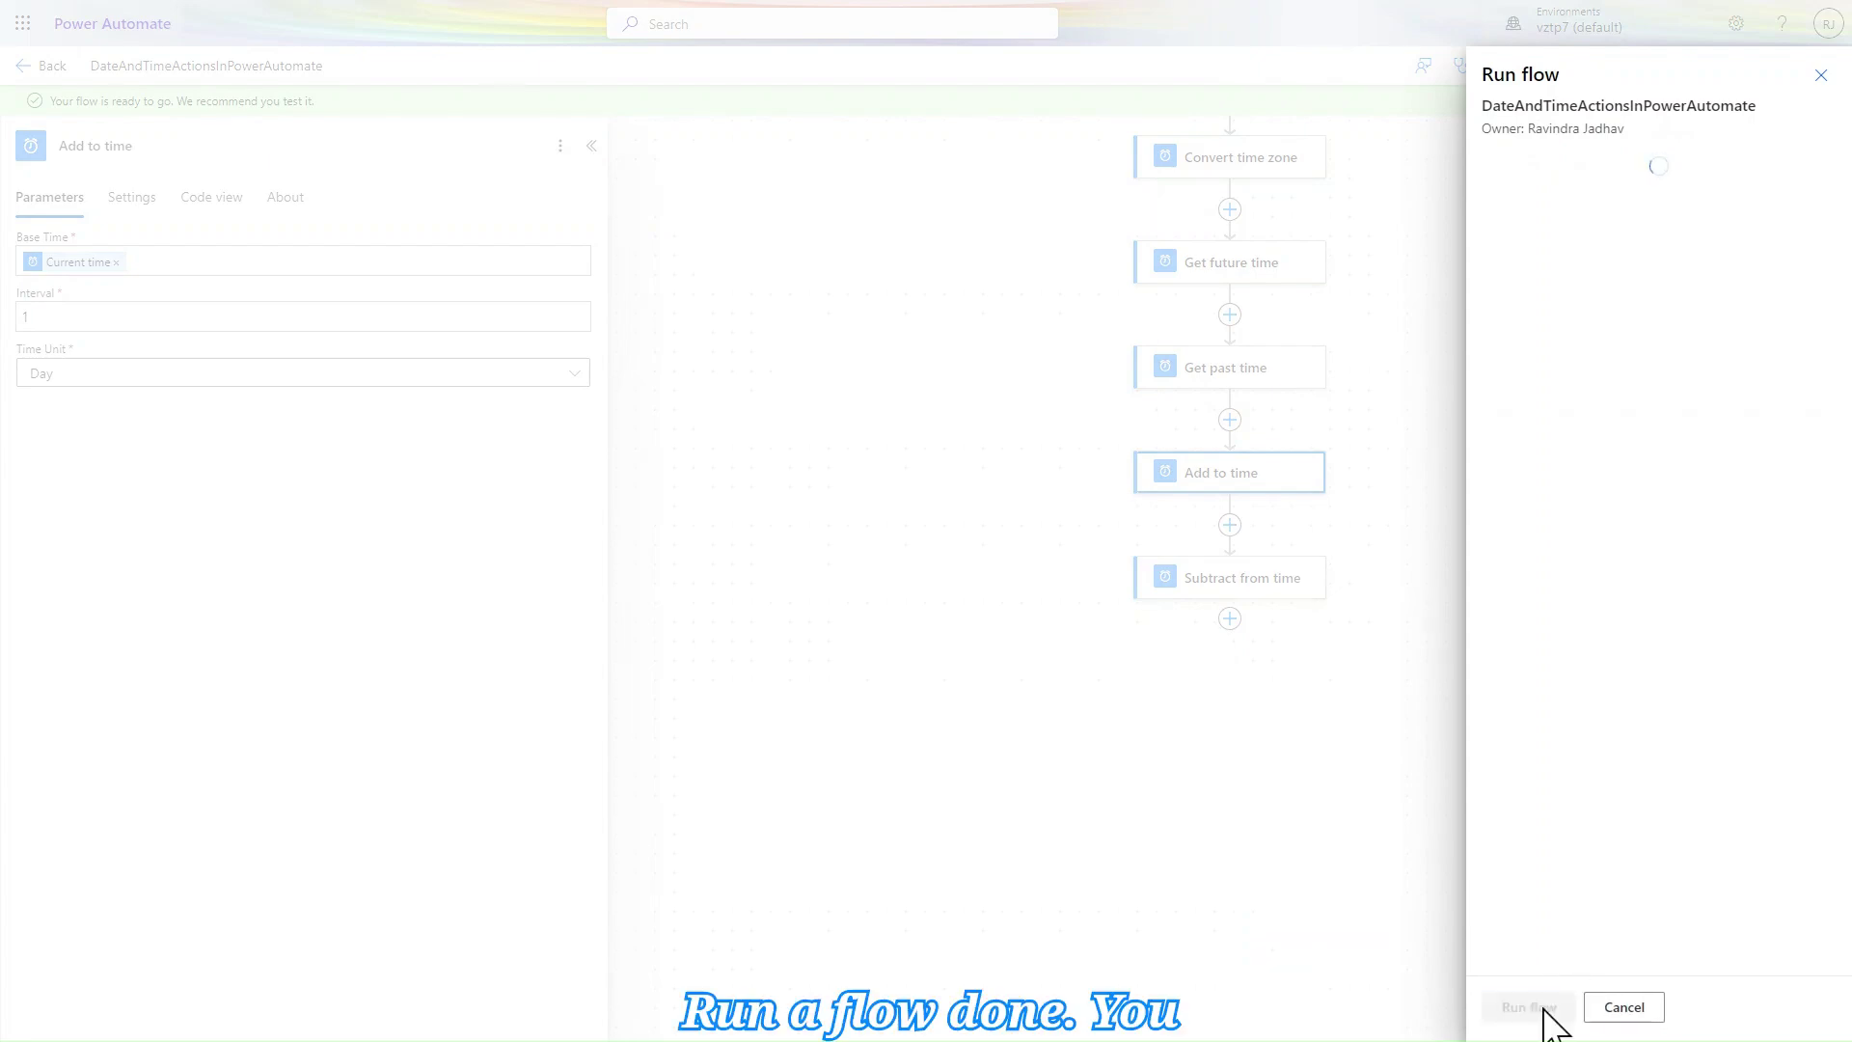
click(1541, 1011)
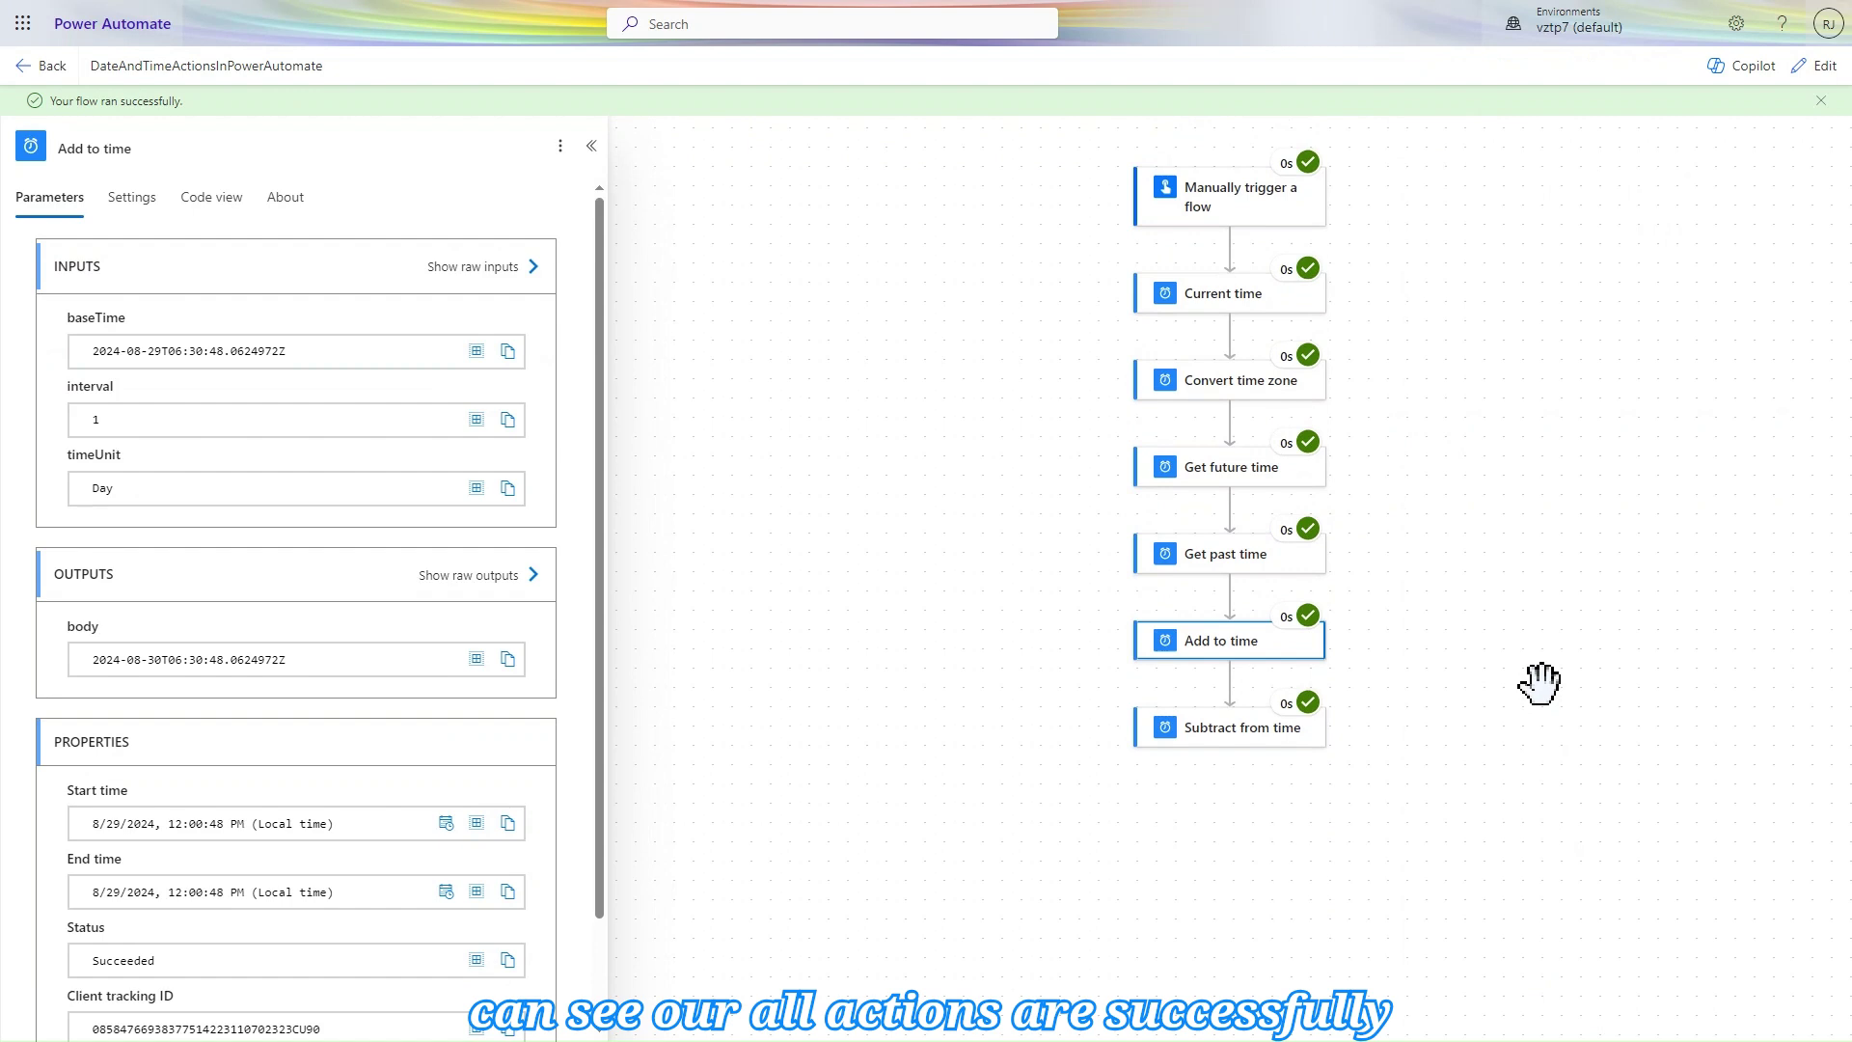
click(1201, 735)
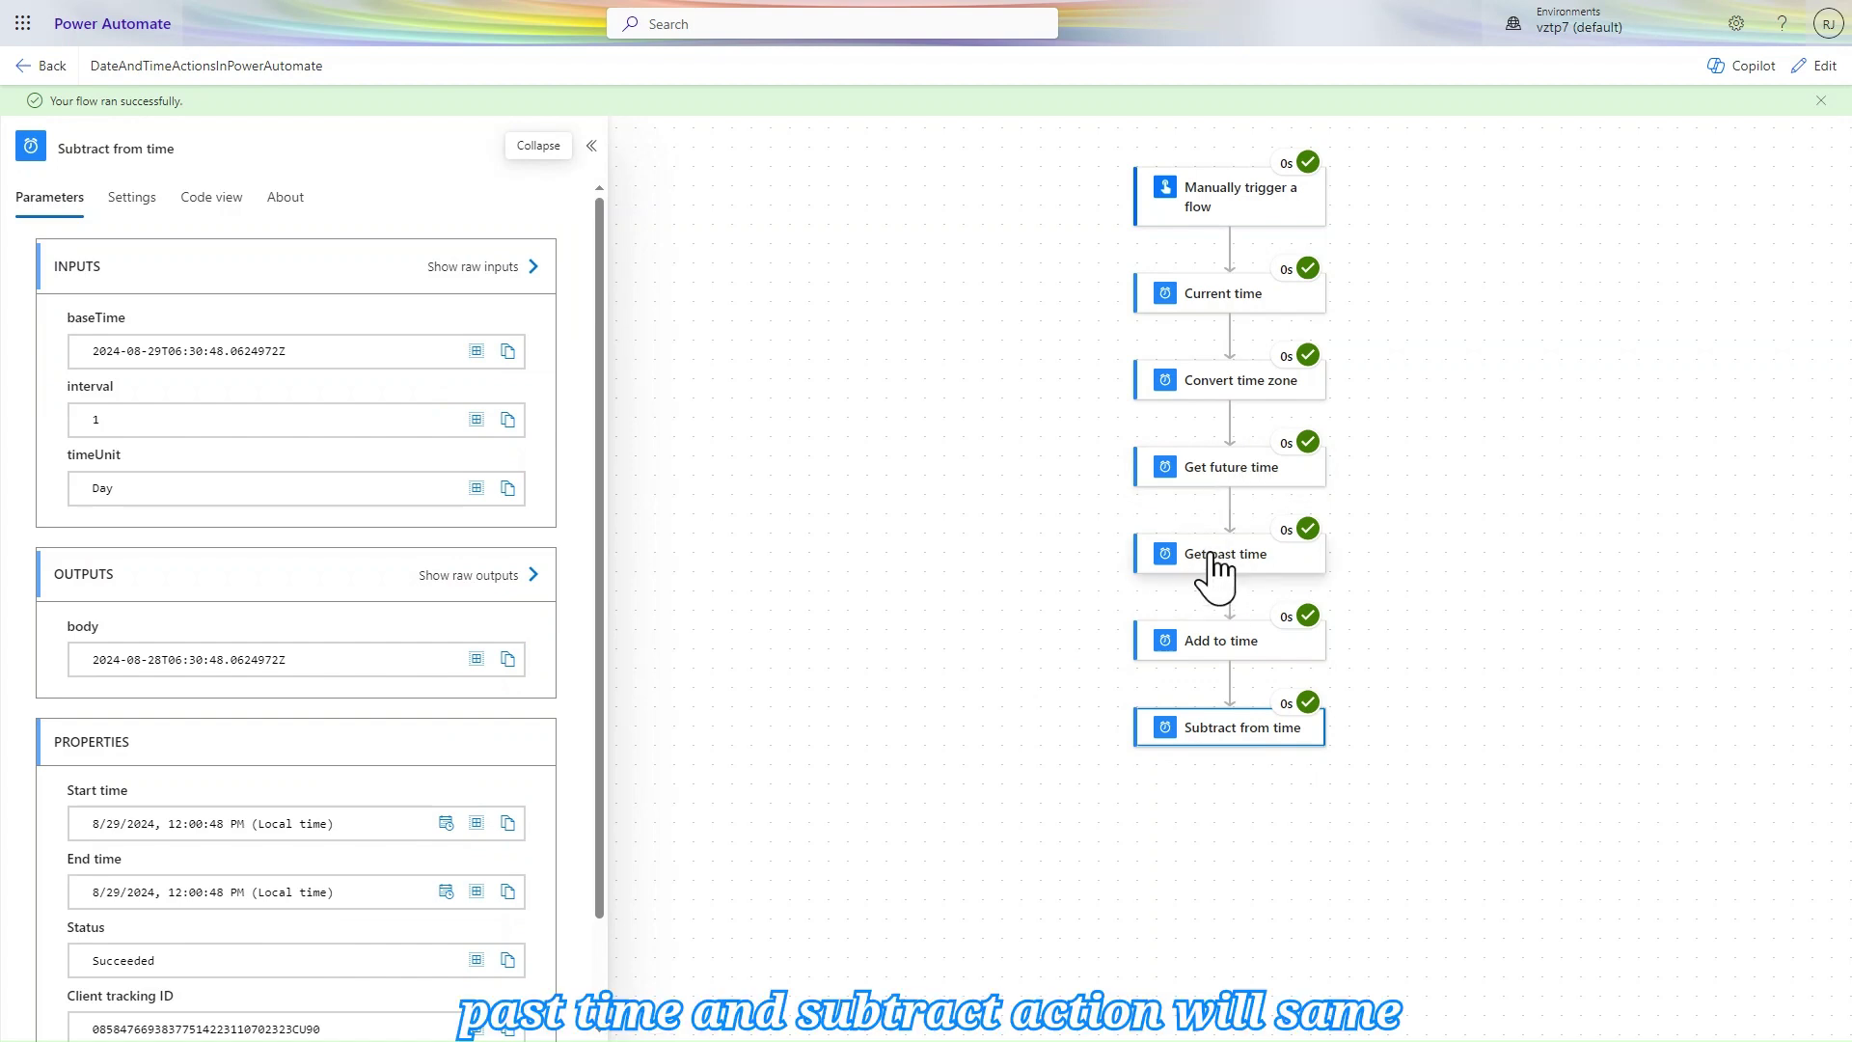
click(1247, 660)
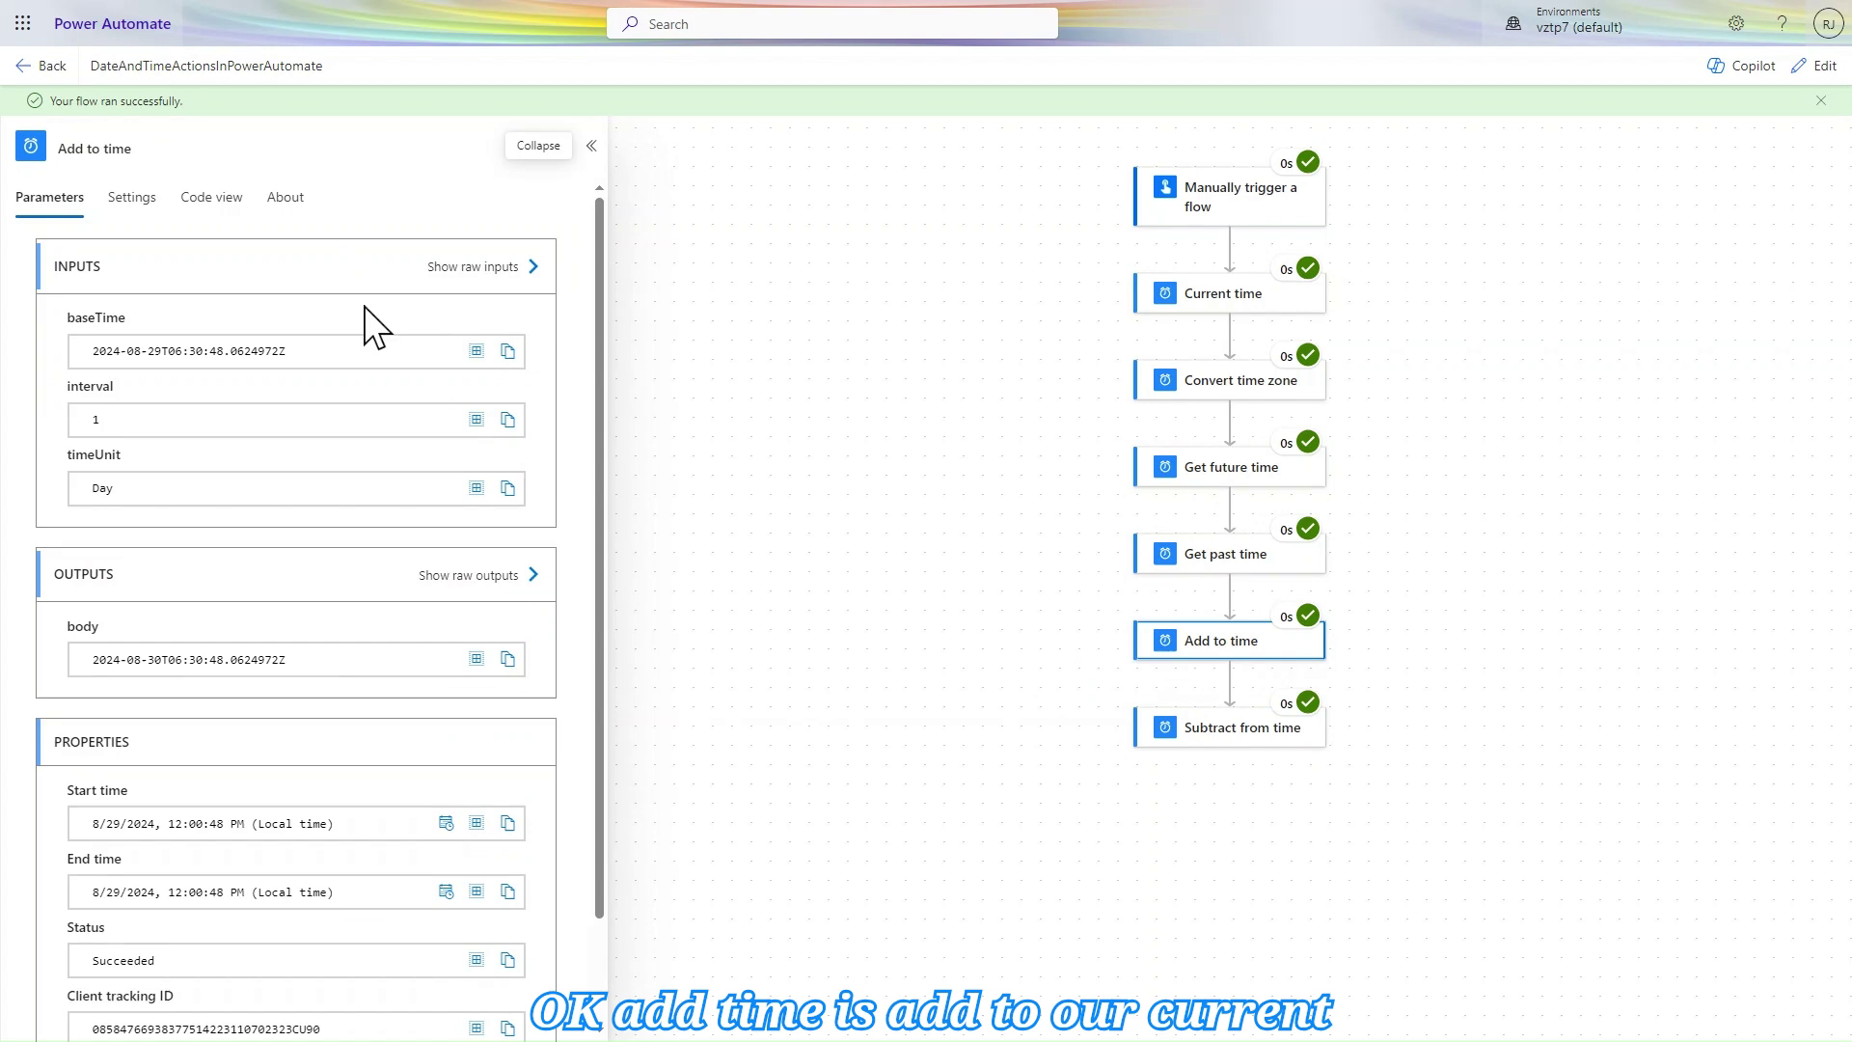